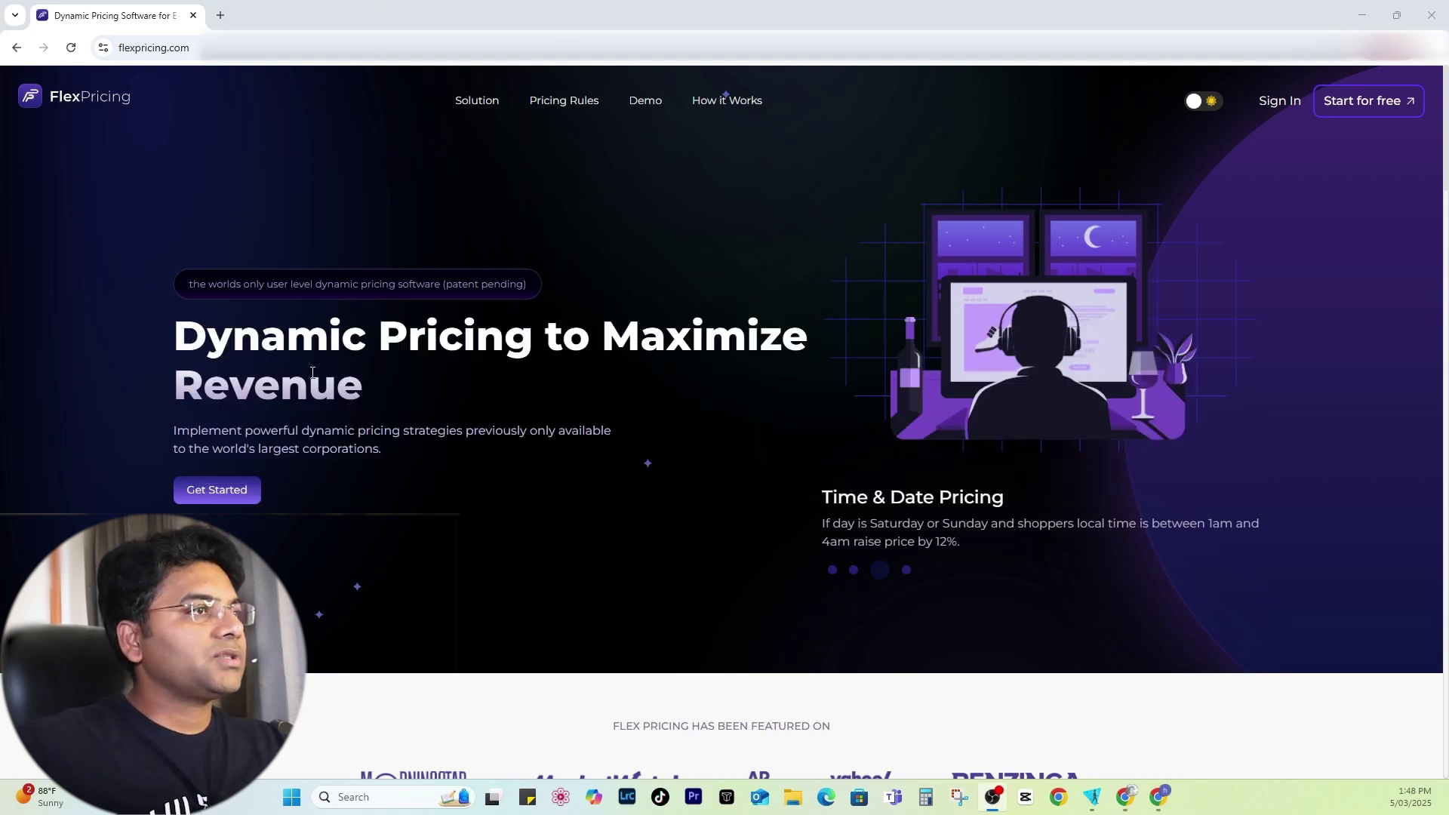
# Read the FlexPricing home page headline and the McDonalds Big Mac regional pricing example beside the US map.
pyautogui.moveTo(175, 336); pyautogui.dragTo(750, 356)
pyautogui.click(486, 404)
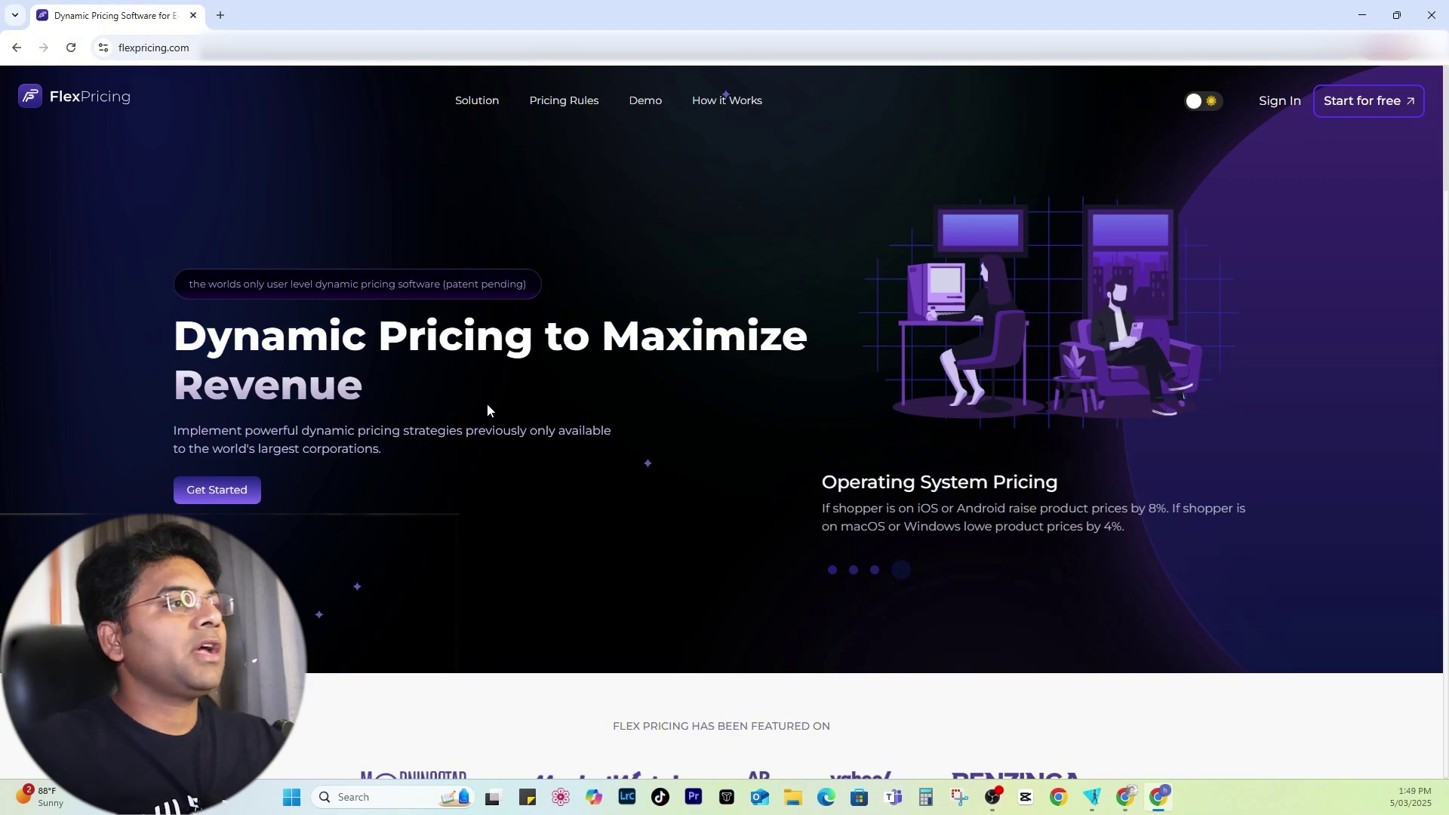
pyautogui.scroll(-3, 566, 470)
pyautogui.scroll(-7, 566, 471)
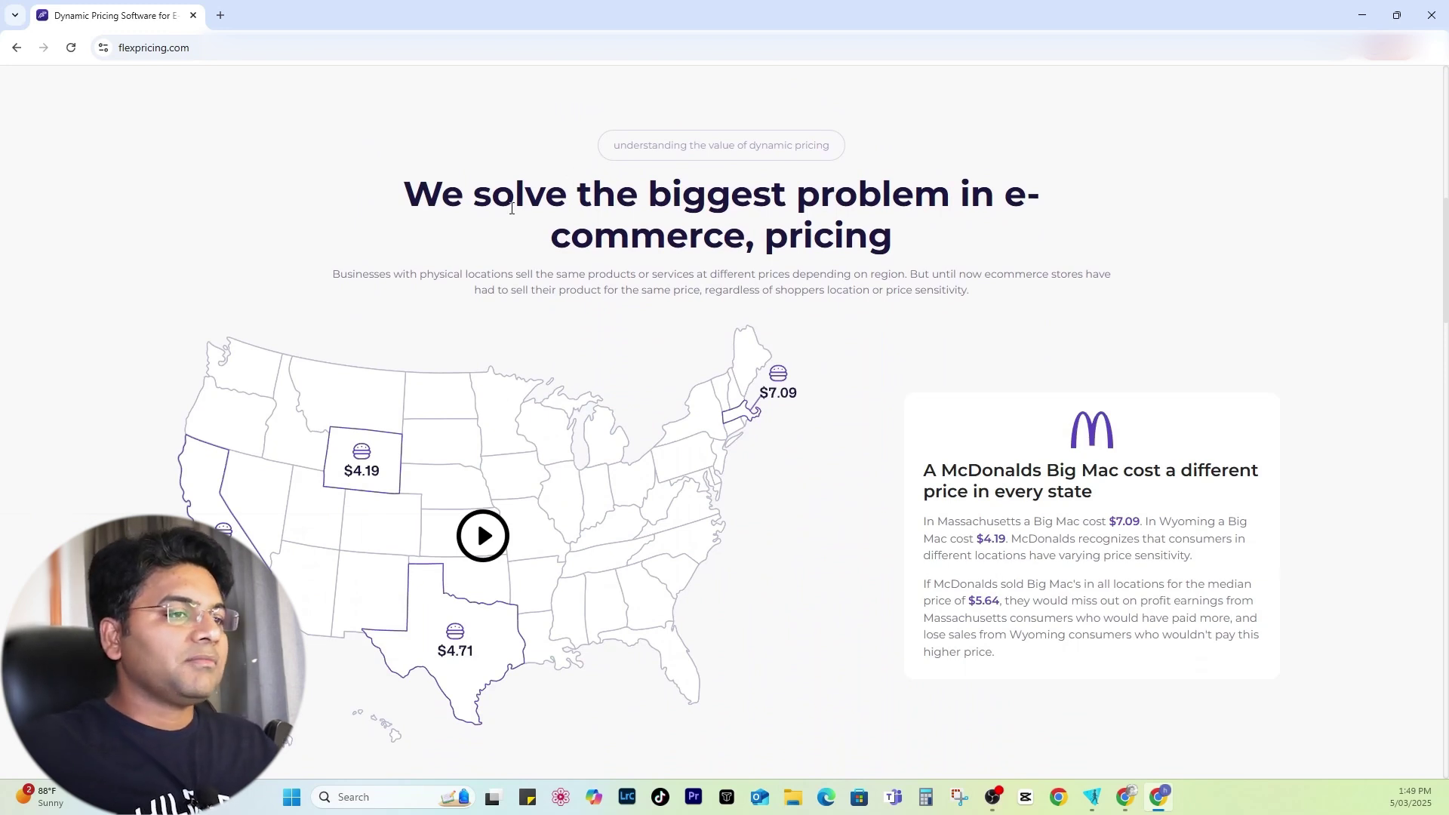
pyautogui.scroll(-2, 893, 388)
pyautogui.moveTo(941, 319); pyautogui.dragTo(1110, 321)
pyautogui.click(1208, 321)
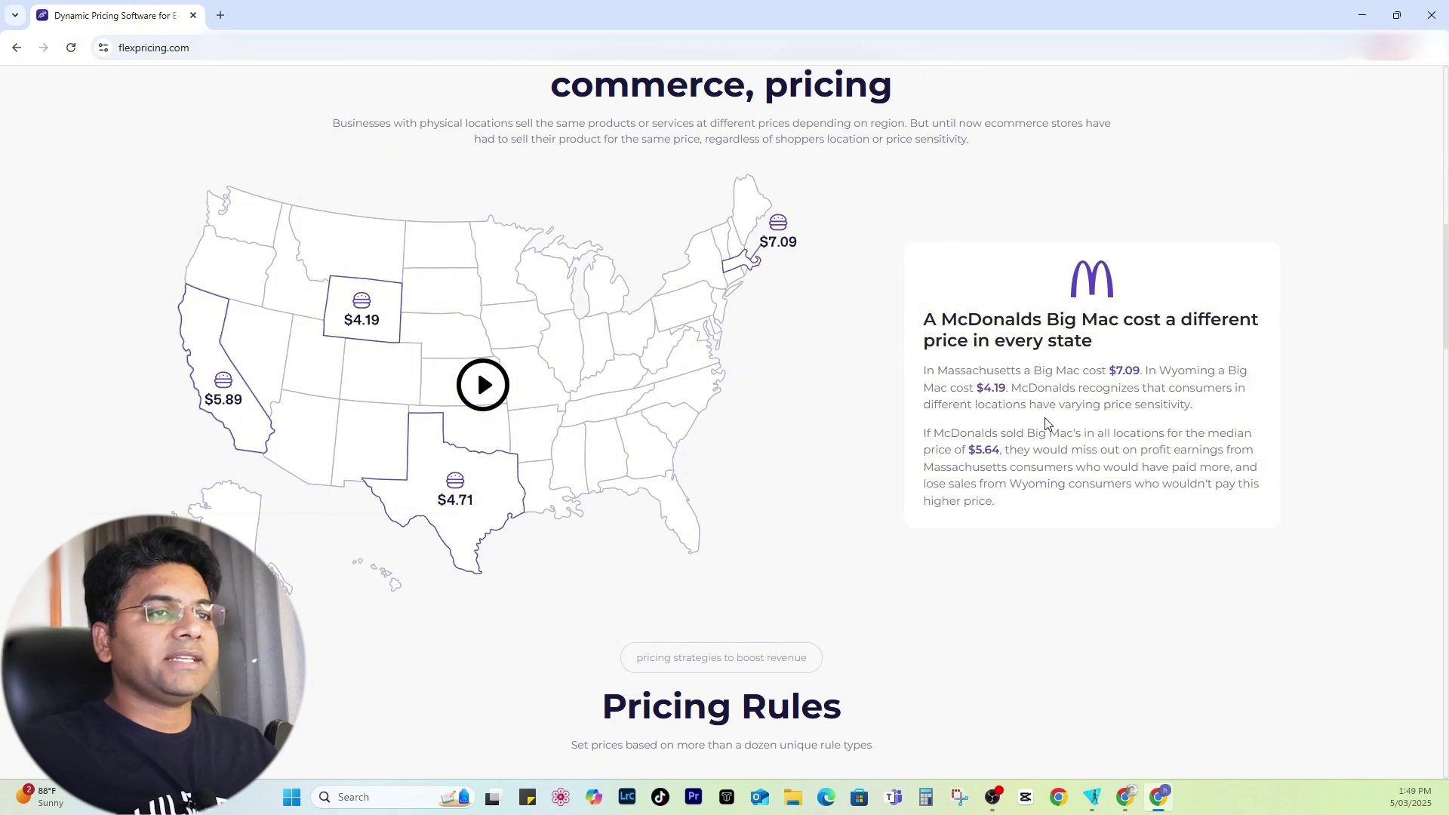
pyautogui.moveTo(1059, 434); pyautogui.dragTo(1230, 436)
pyautogui.click(1016, 462)
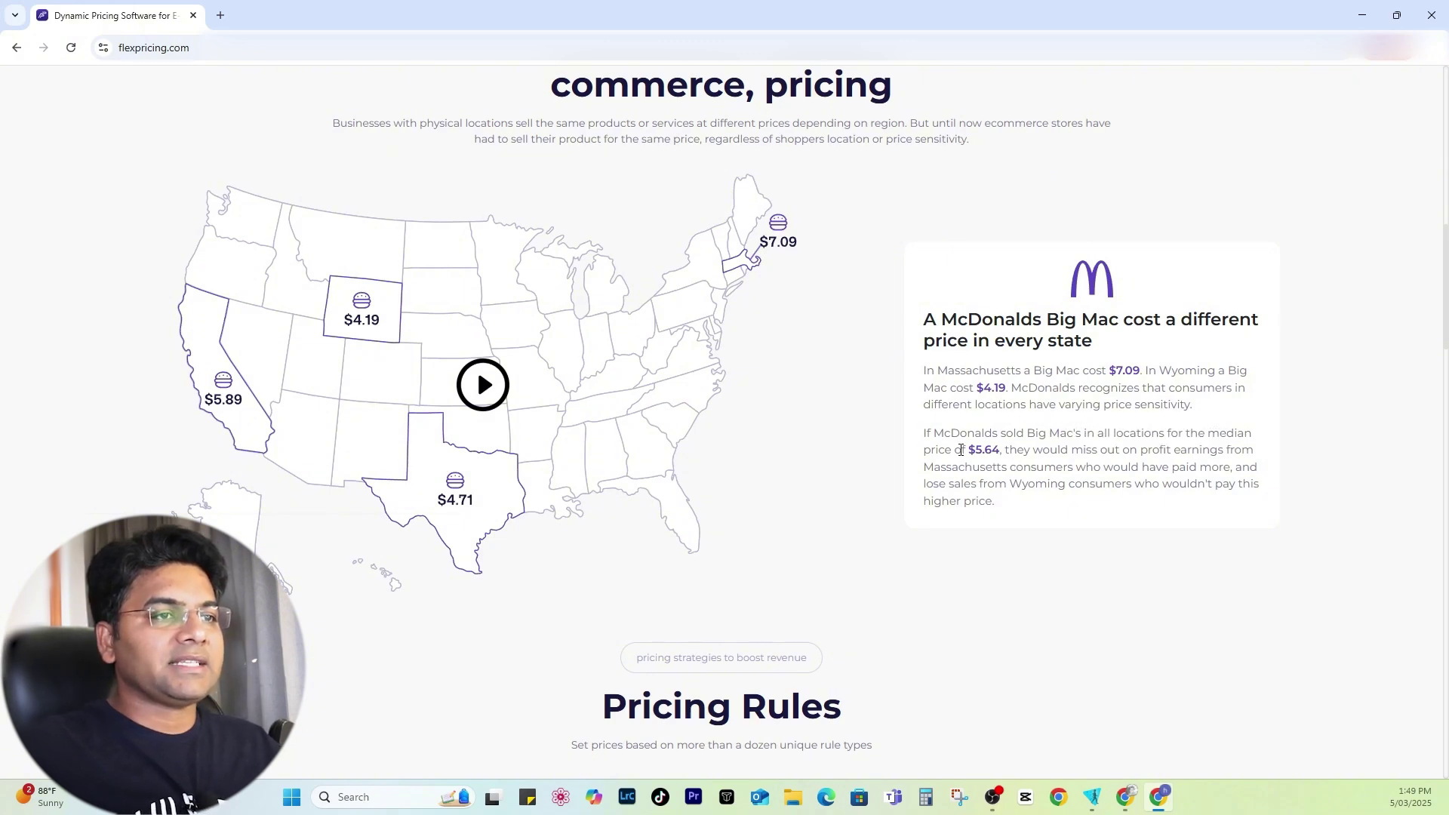
pyautogui.moveTo(962, 449); pyautogui.dragTo(1008, 447)
pyautogui.click(1011, 448)
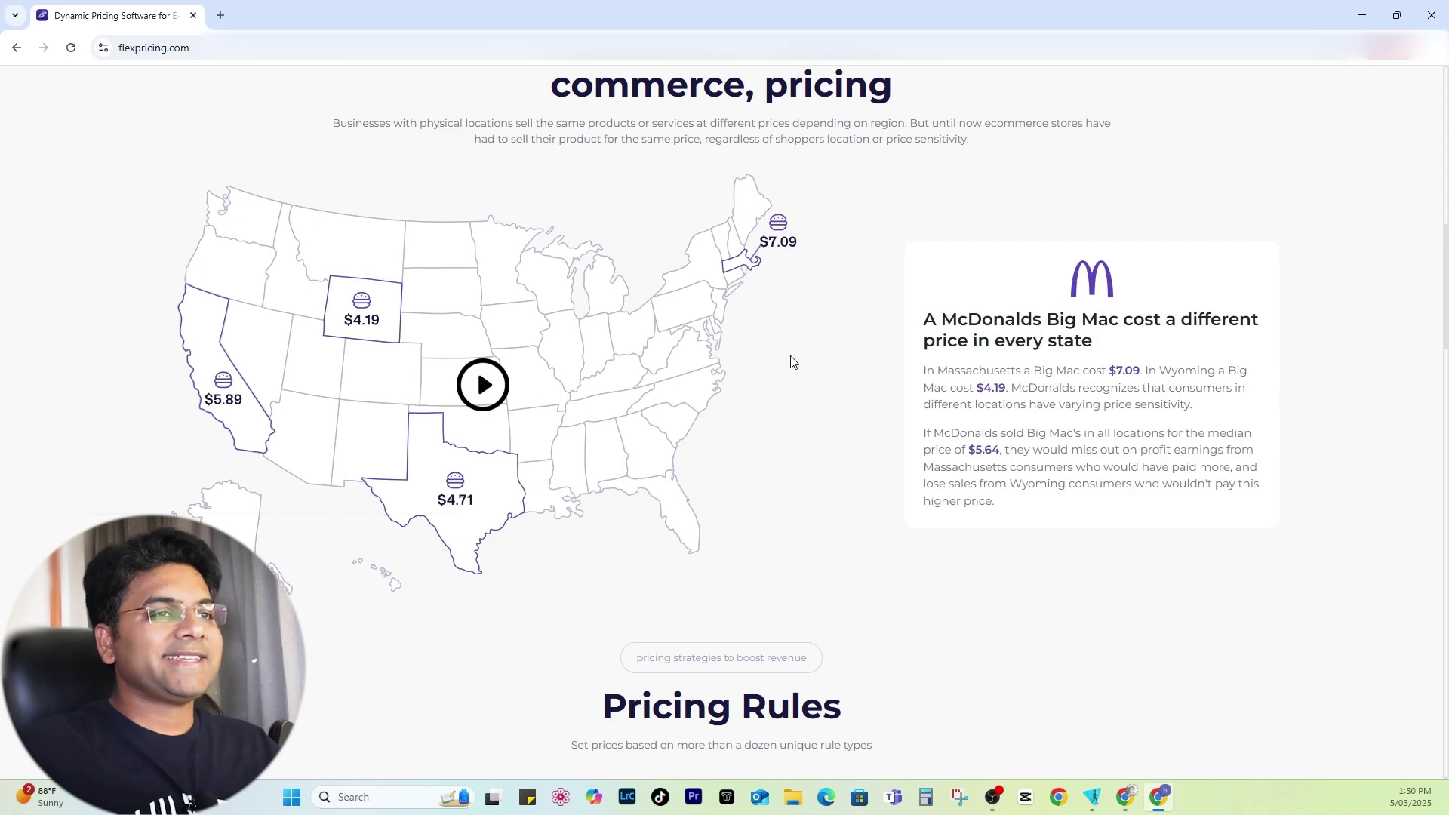
# Find the Pricing Rules section of the home page and highlight its heading.
pyautogui.scroll(-6, 792, 362)
pyautogui.moveTo(600, 261); pyautogui.dragTo(944, 253)
pyautogui.click(945, 254)
pyautogui.scroll(-2, 943, 264)
pyautogui.scroll(-1, 933, 286)
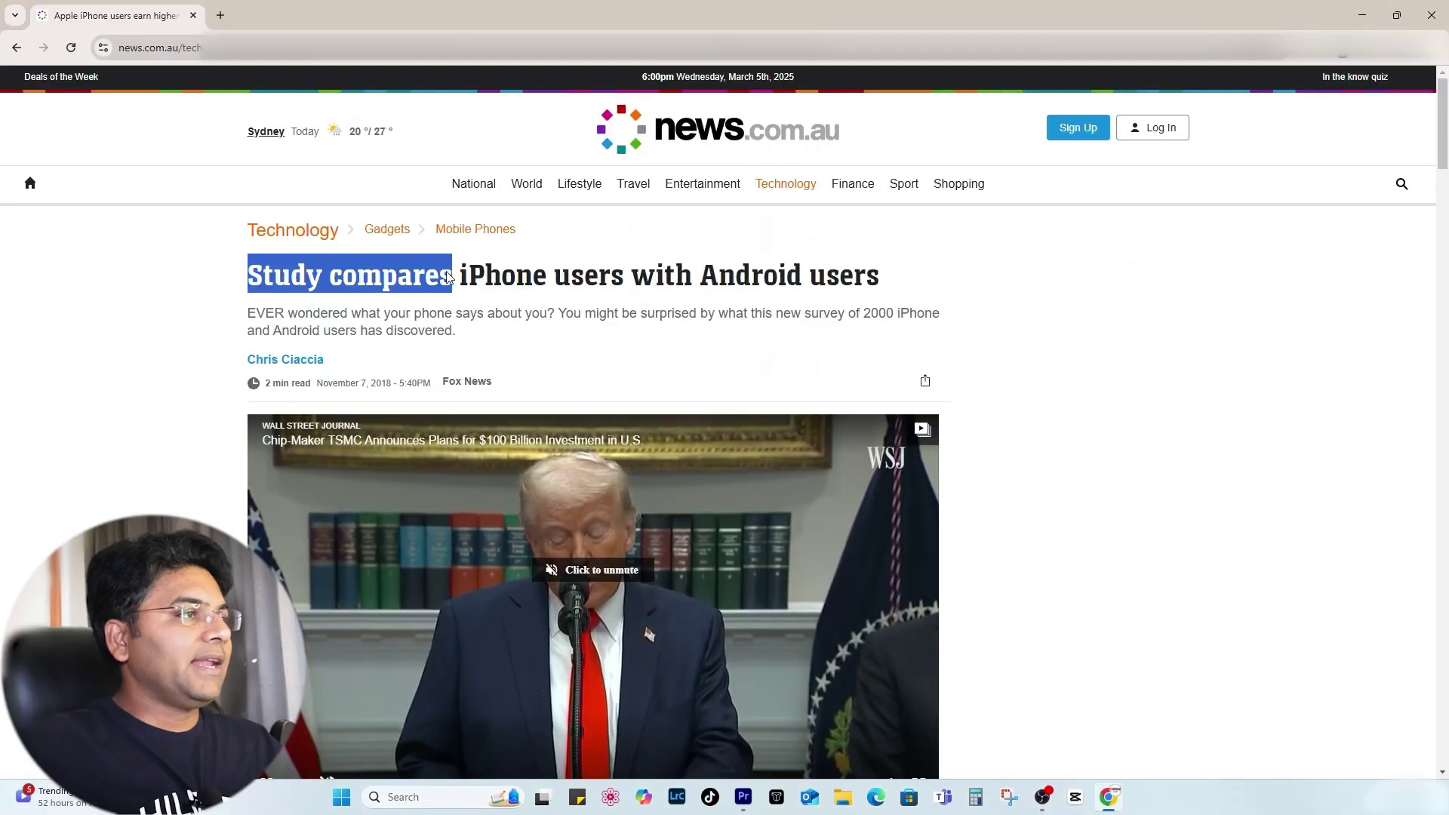
# Read the news.com.au article comparing iPhone and Android users, highlighting the income paragraphs and the Spending Habits section.
pyautogui.moveTo(450, 276); pyautogui.dragTo(913, 285)
pyautogui.click(1119, 394)
pyautogui.scroll(-5, 1128, 406)
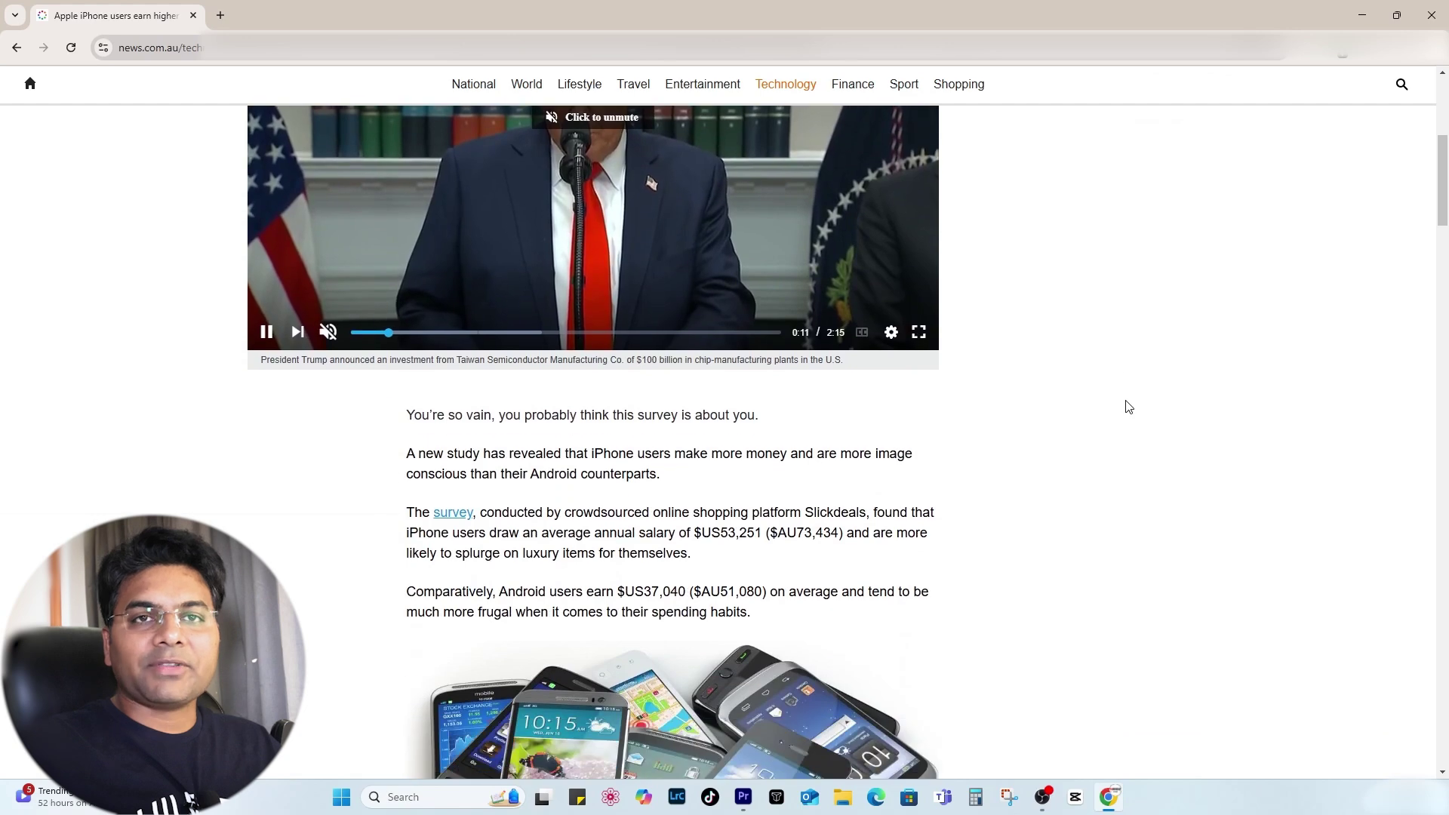
pyautogui.scroll(-3, 1128, 407)
pyautogui.moveTo(407, 286); pyautogui.dragTo(880, 388)
pyautogui.scroll(-5, 731, 474)
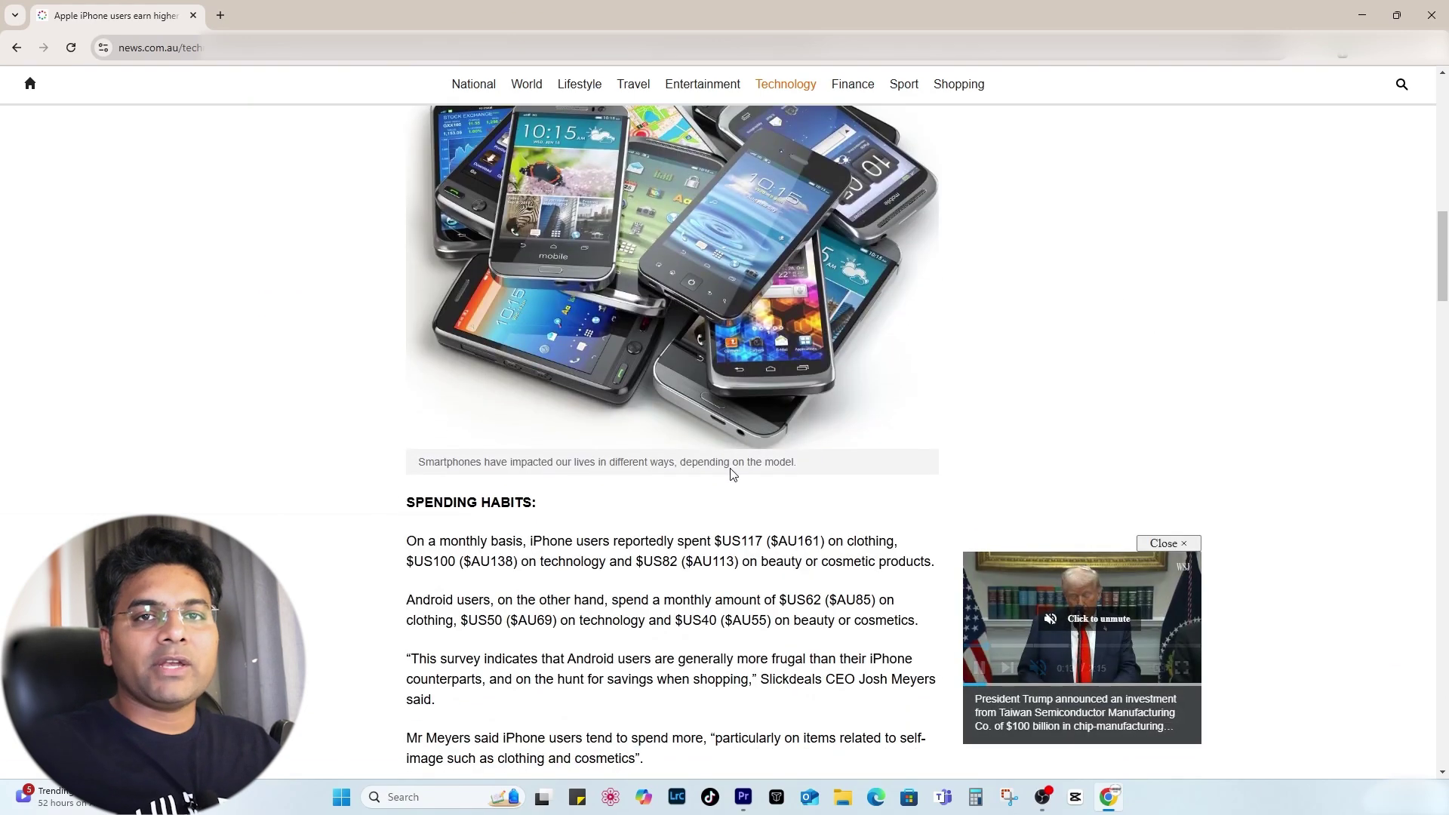
pyautogui.scroll(-4, 730, 474)
pyautogui.moveTo(406, 239); pyautogui.dragTo(499, 426)
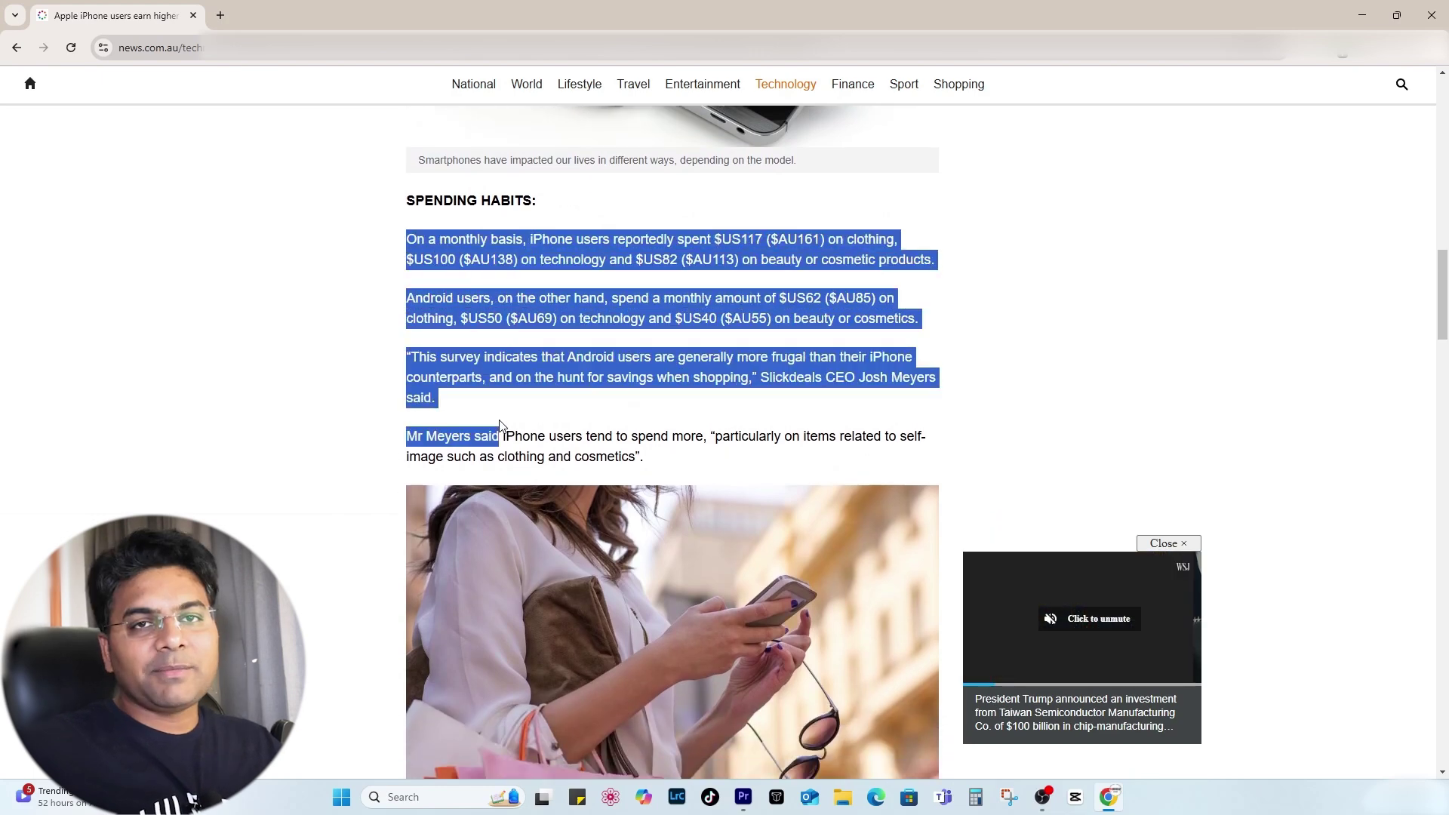
pyautogui.moveTo(406, 198); pyautogui.dragTo(550, 213)
pyautogui.click(565, 202)
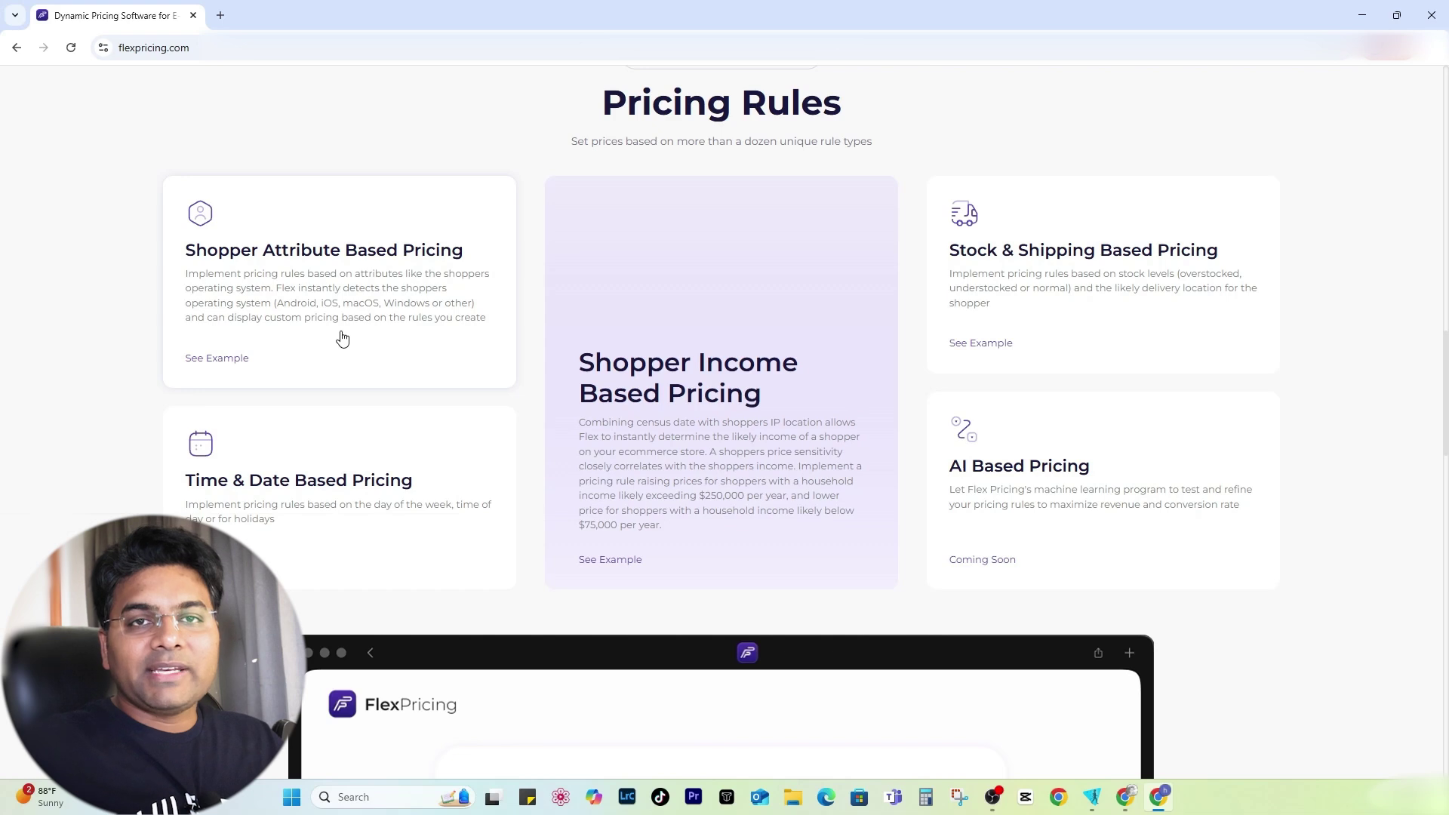
# Review the pricing rule types on the FlexPricing home page, highlighting the Shopper Income Based Pricing heading.
pyautogui.scroll(-2, 151, 355)
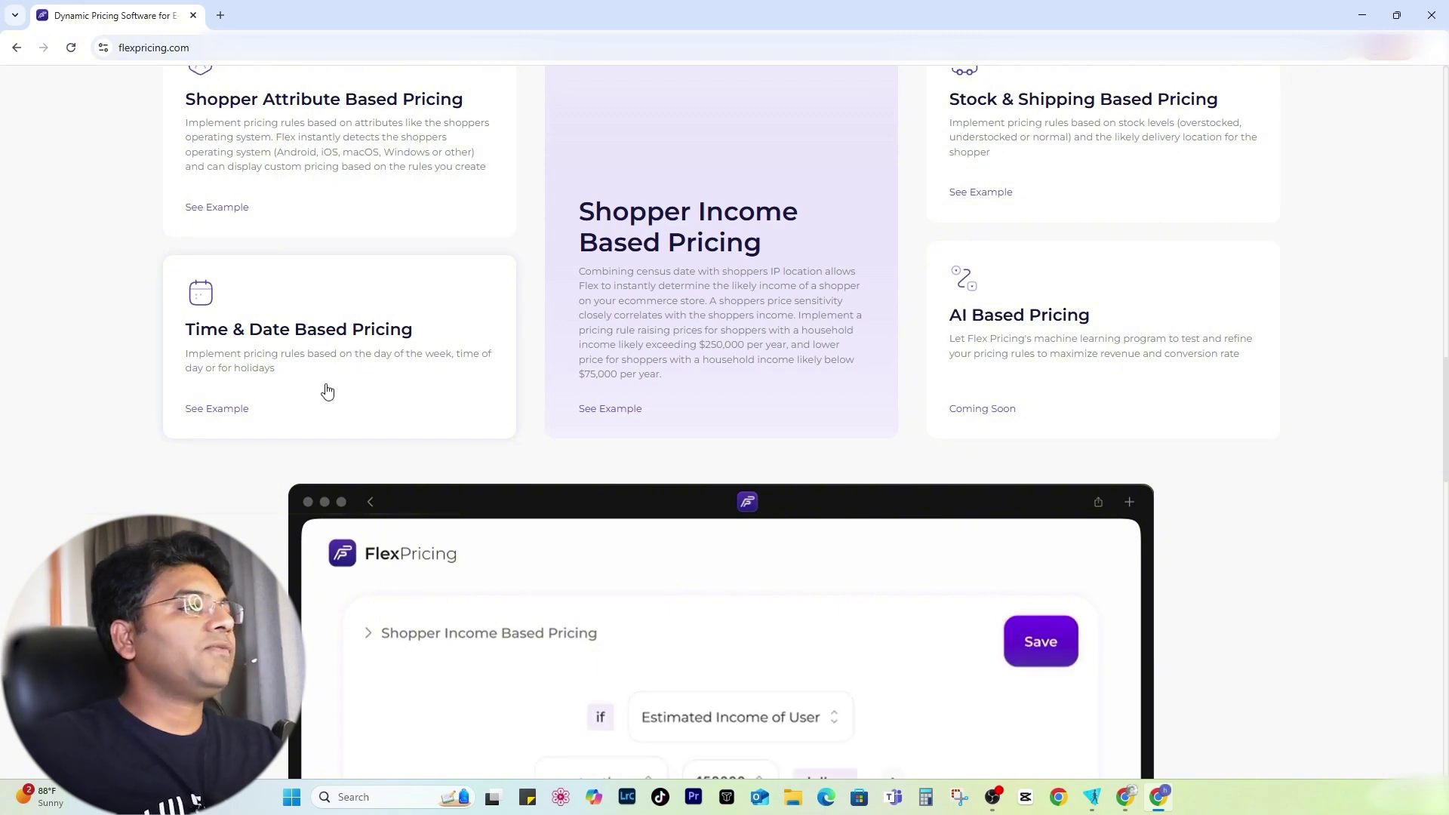
pyautogui.scroll(1, 305, 393)
pyautogui.moveTo(578, 288); pyautogui.dragTo(778, 317)
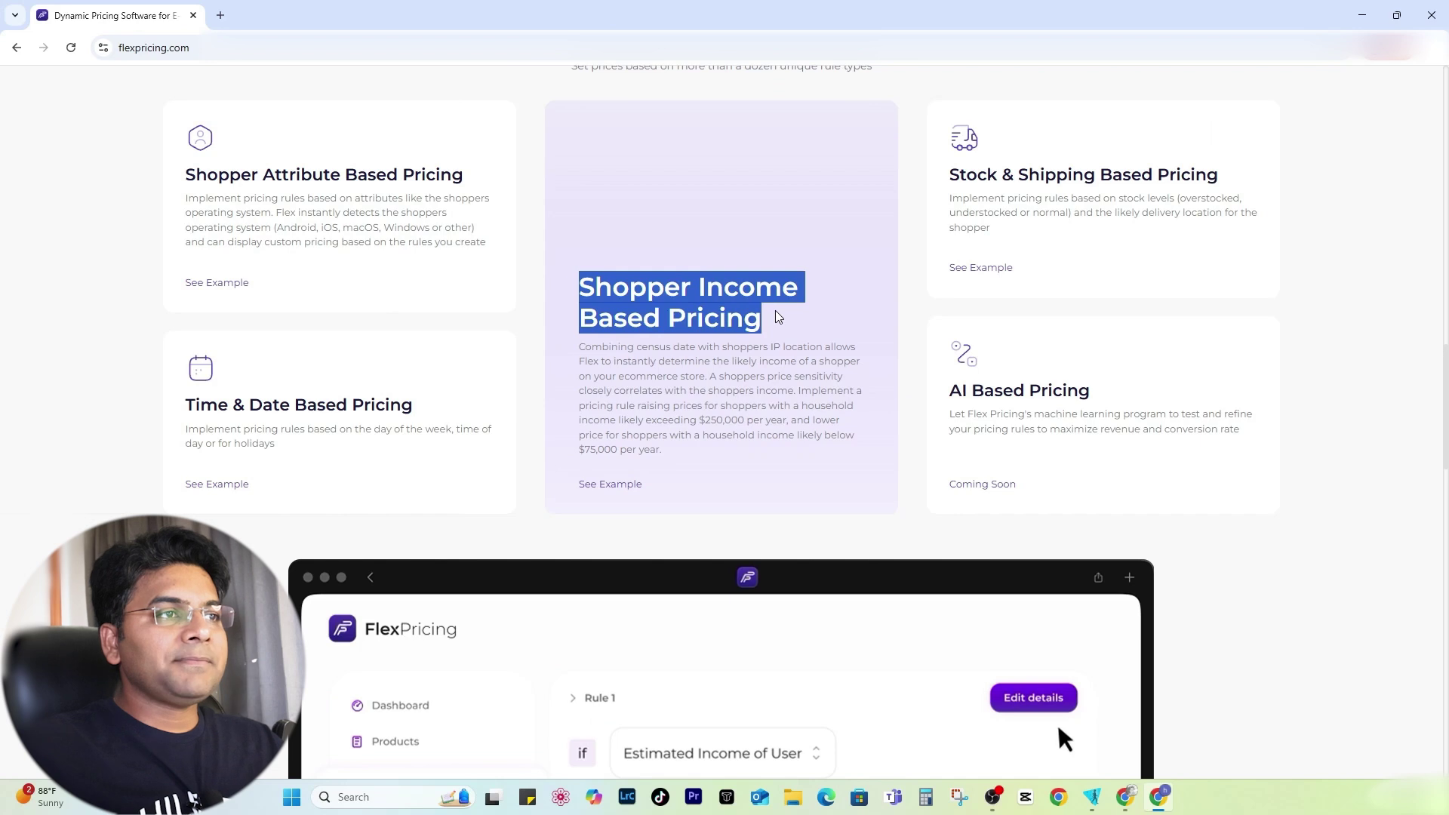
pyautogui.click(590, 283)
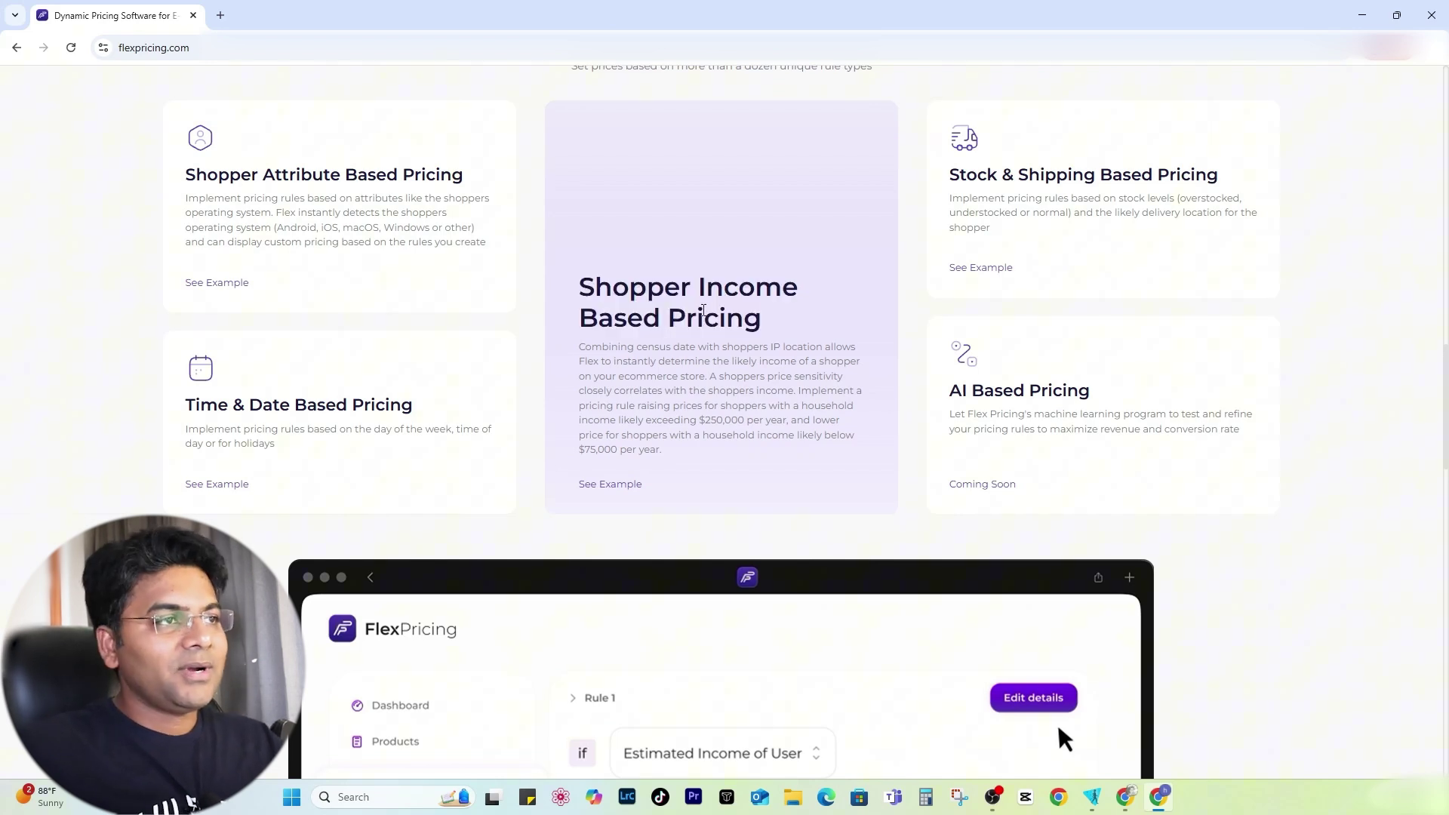
pyautogui.moveTo(589, 284); pyautogui.dragTo(781, 326)
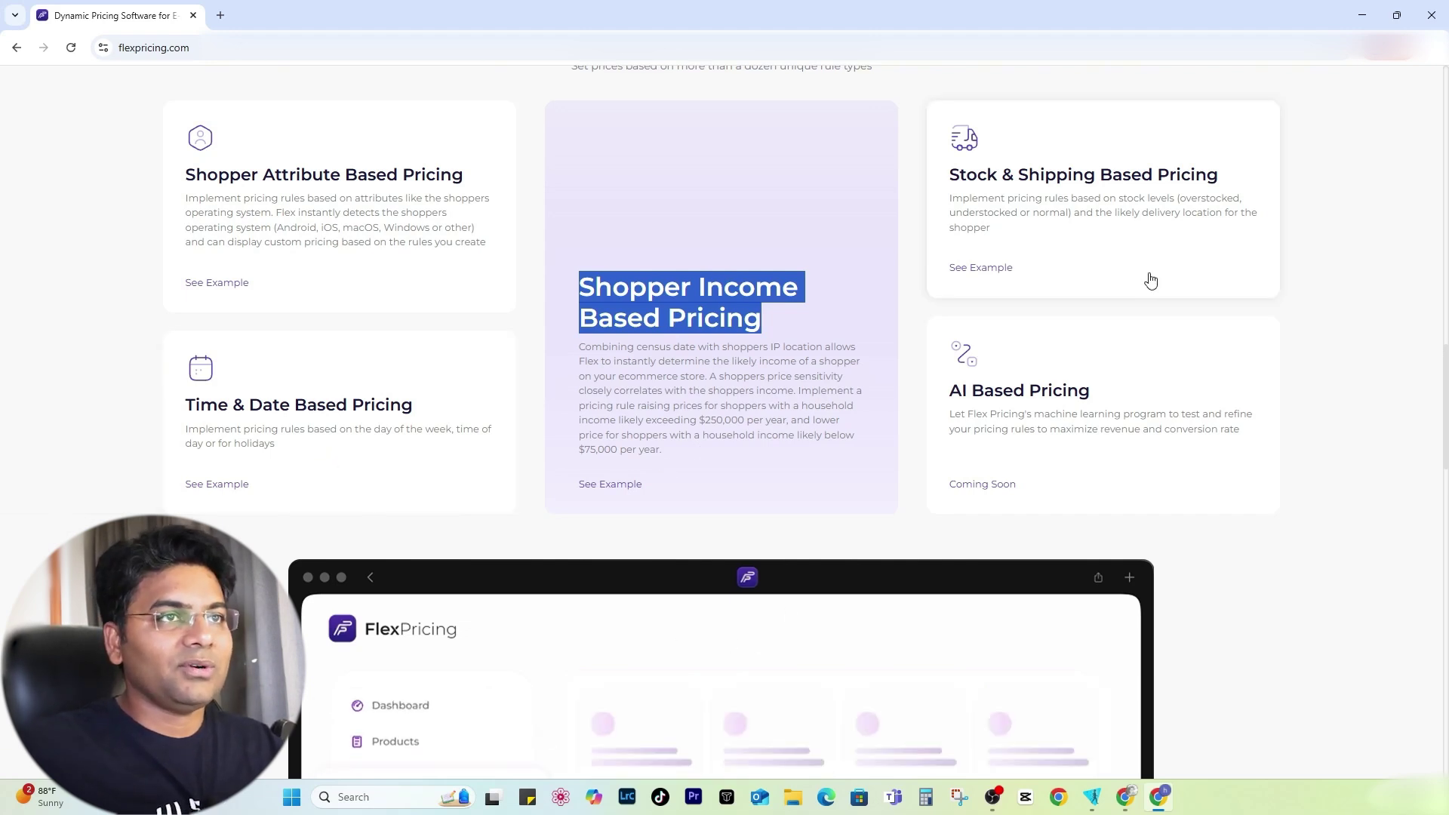
pyautogui.scroll(2, 1132, 302)
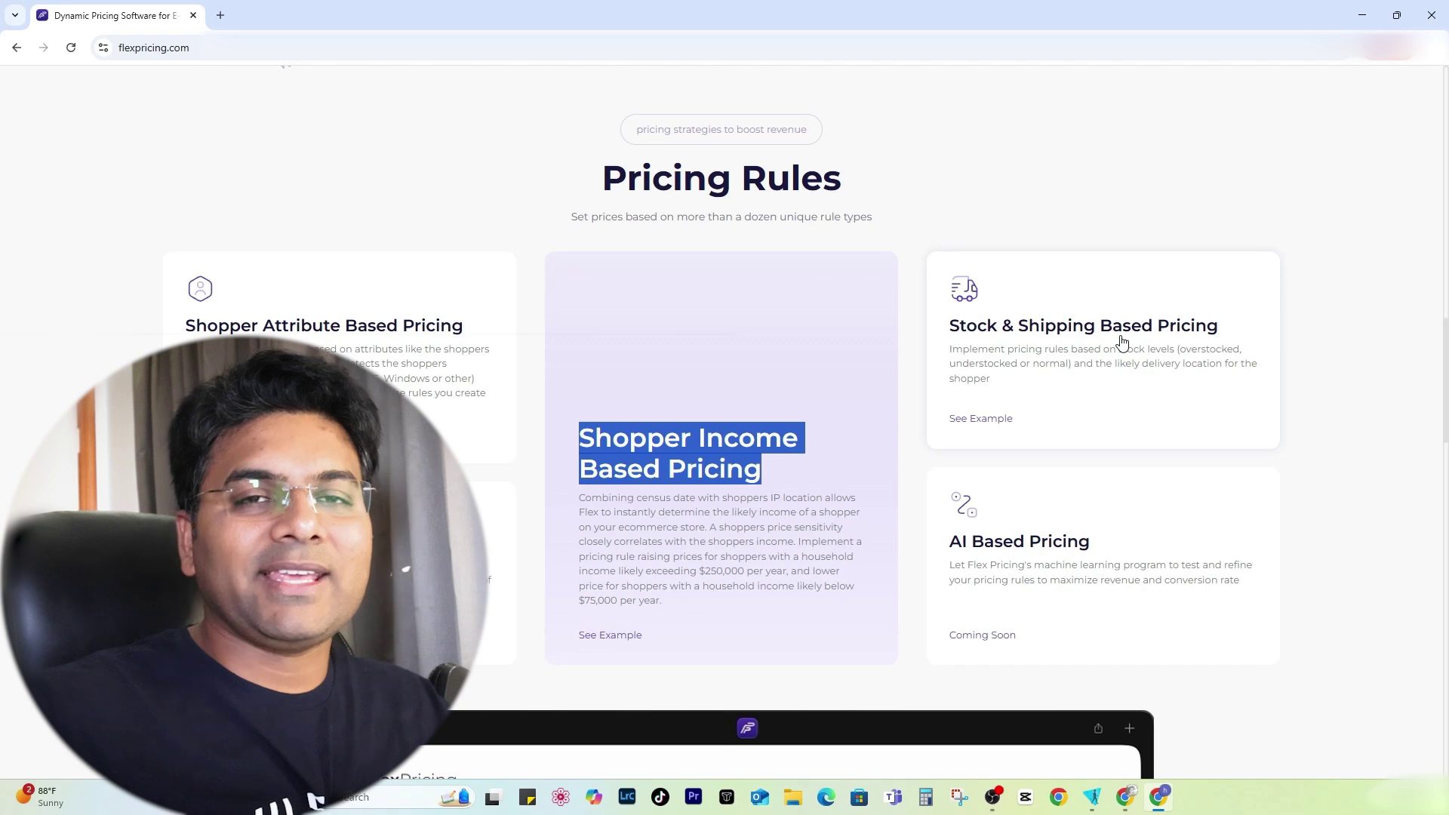
pyautogui.scroll(-3, 1119, 340)
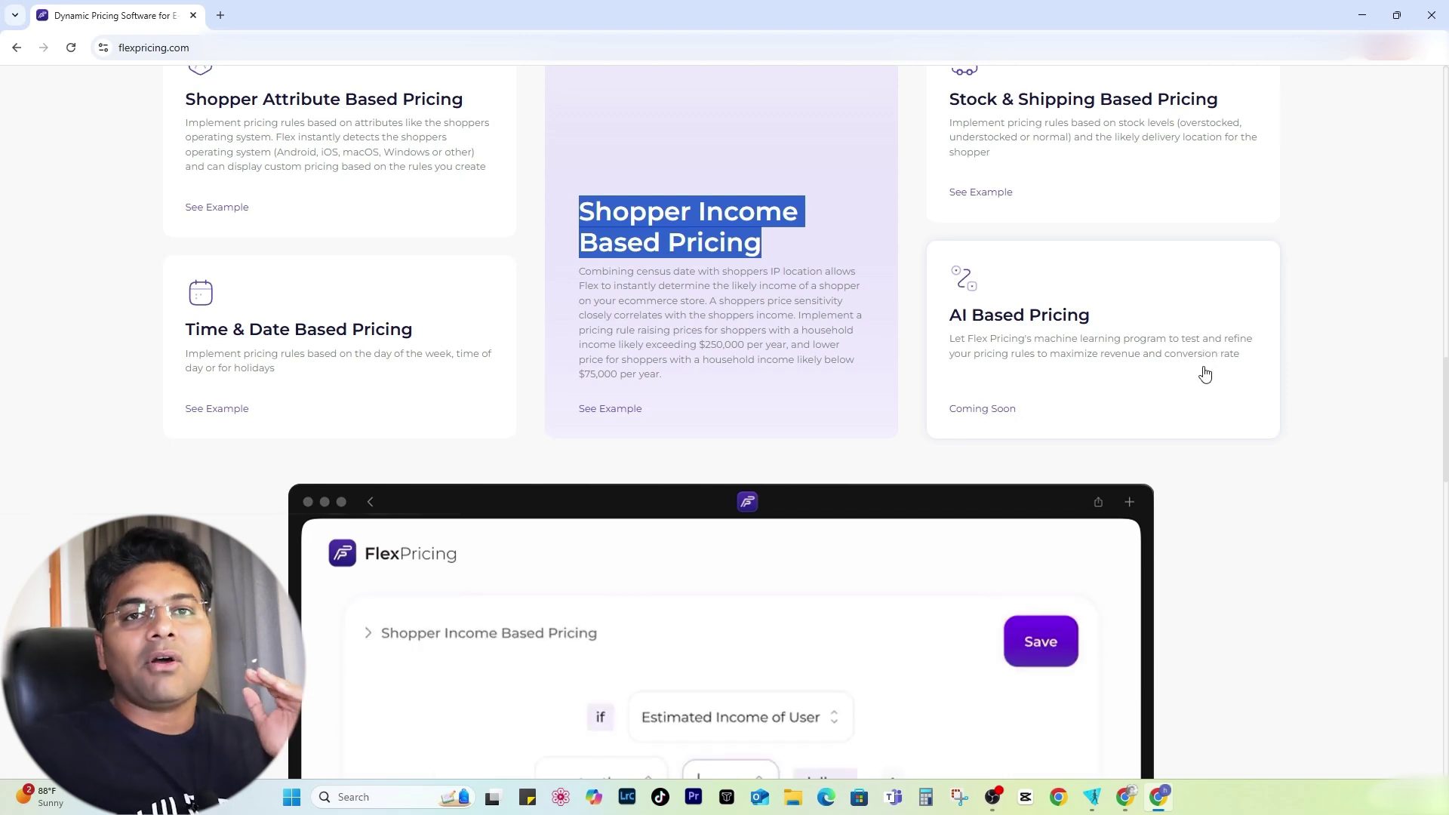
# Skim the rest of the home page, then start the free account registration.
pyautogui.scroll(-15, 1205, 375)
pyautogui.scroll(5, 865, 545)
pyautogui.scroll(15, 864, 545)
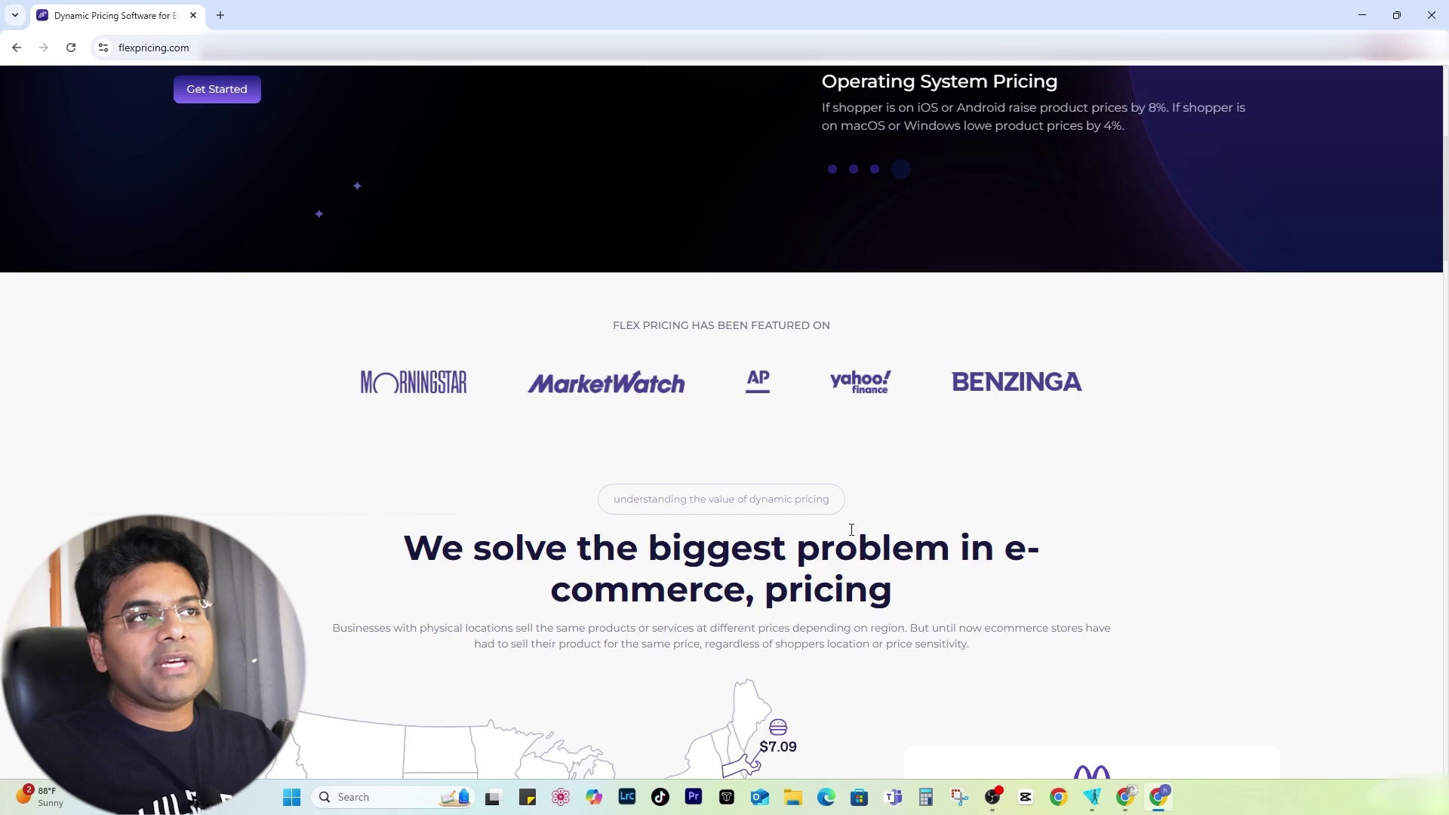
pyautogui.scroll(5, 854, 538)
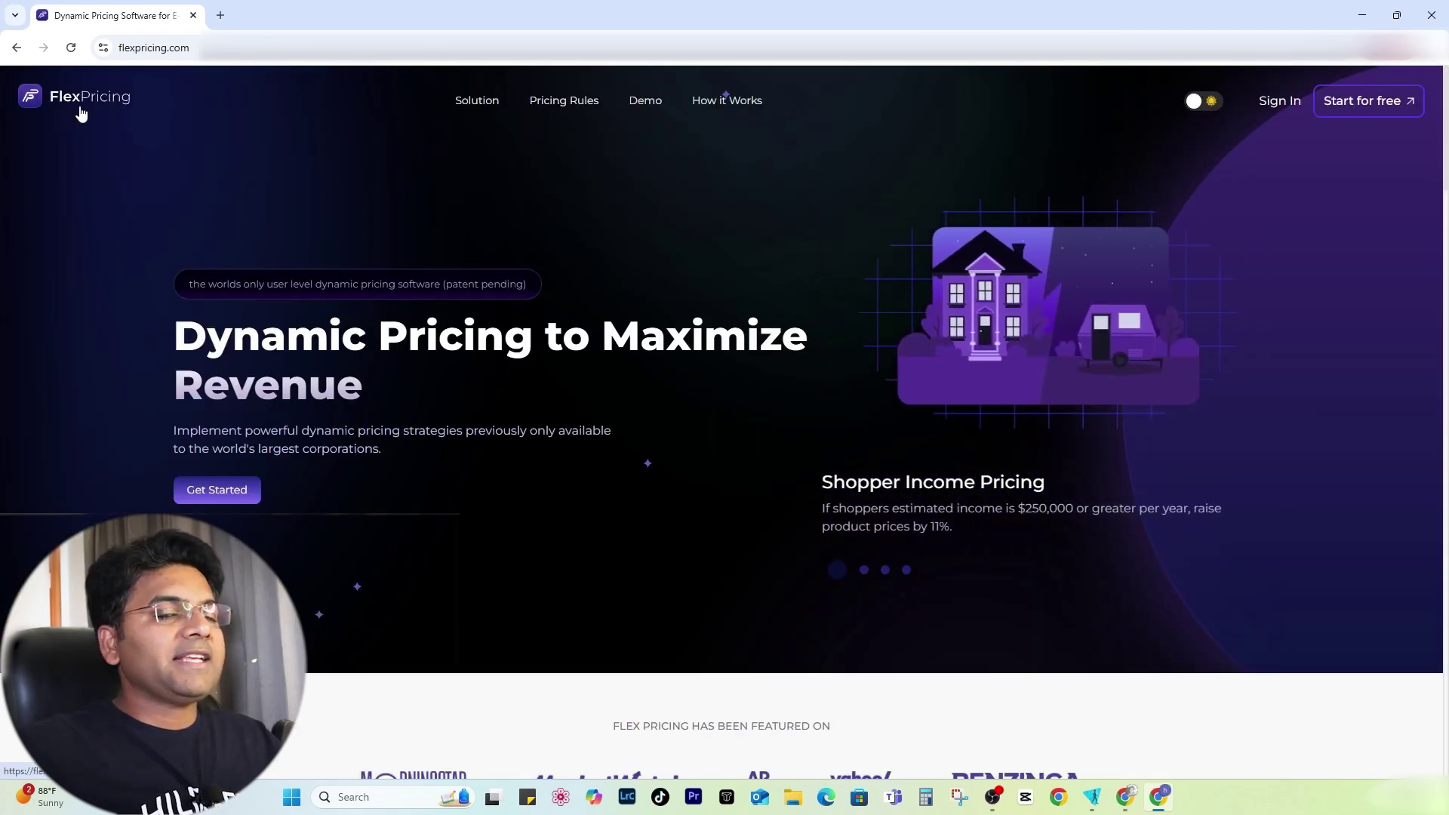
pyautogui.click(1363, 105)
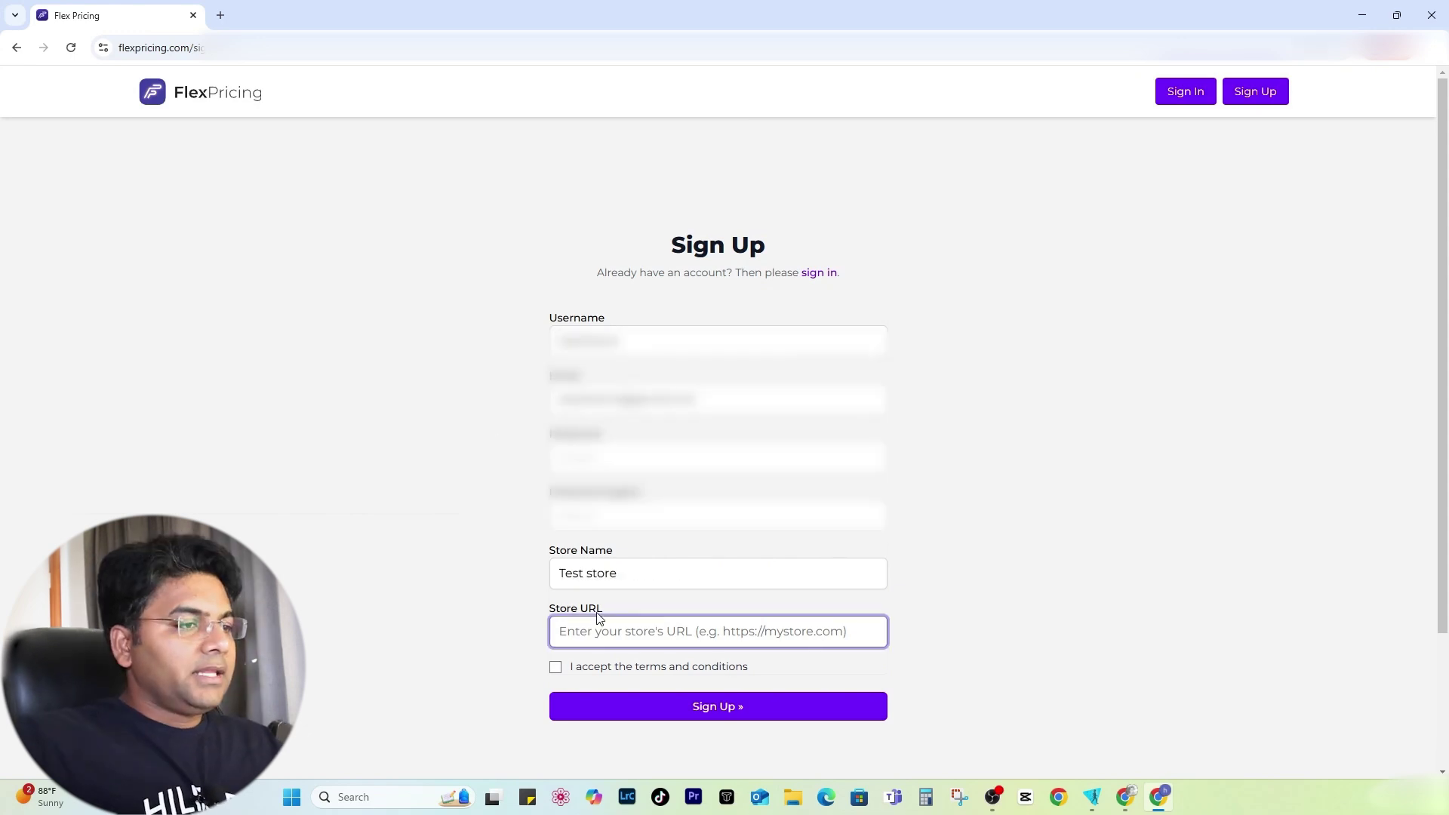
pyautogui.moveTo(608, 610); pyautogui.dragTo(545, 613)
pyautogui.click(592, 638)
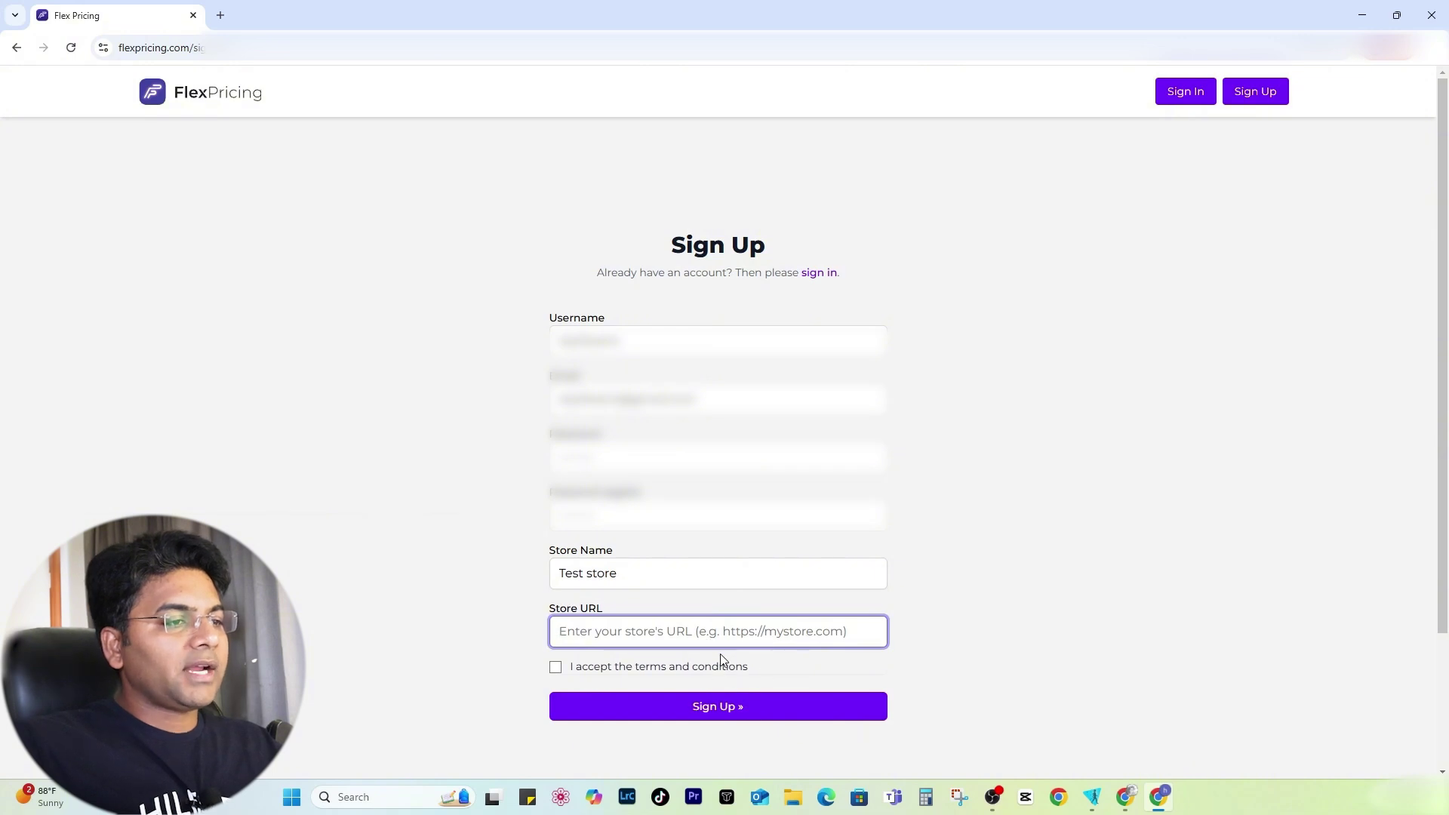
pyautogui.moveTo(710, 656); pyautogui.dragTo(672, 656)
pyautogui.hotkey('ctrl', 'c')
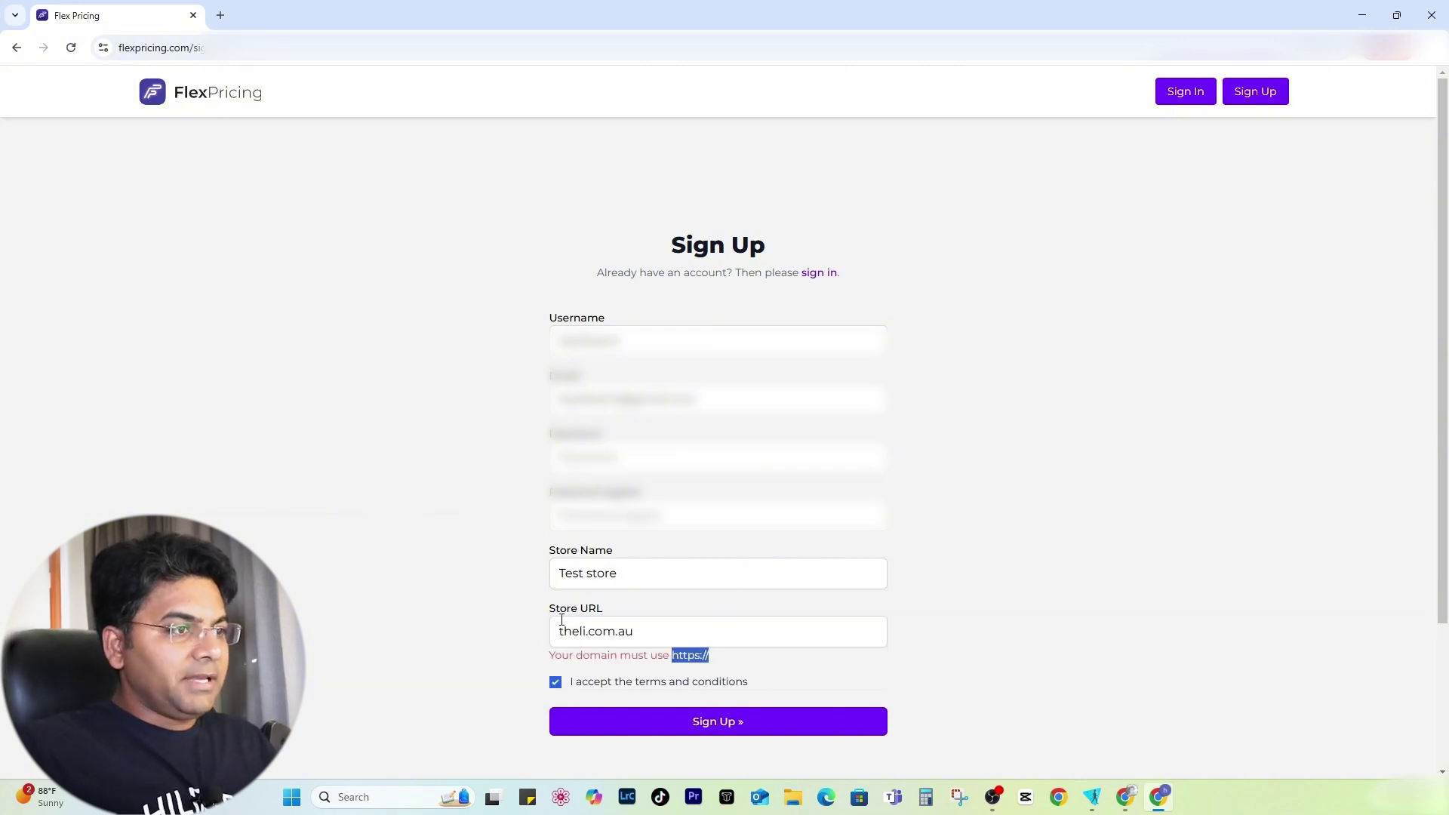
pyautogui.click(559, 626)
pyautogui.hotkey('ctrl', 'v')
pyautogui.click(737, 732)
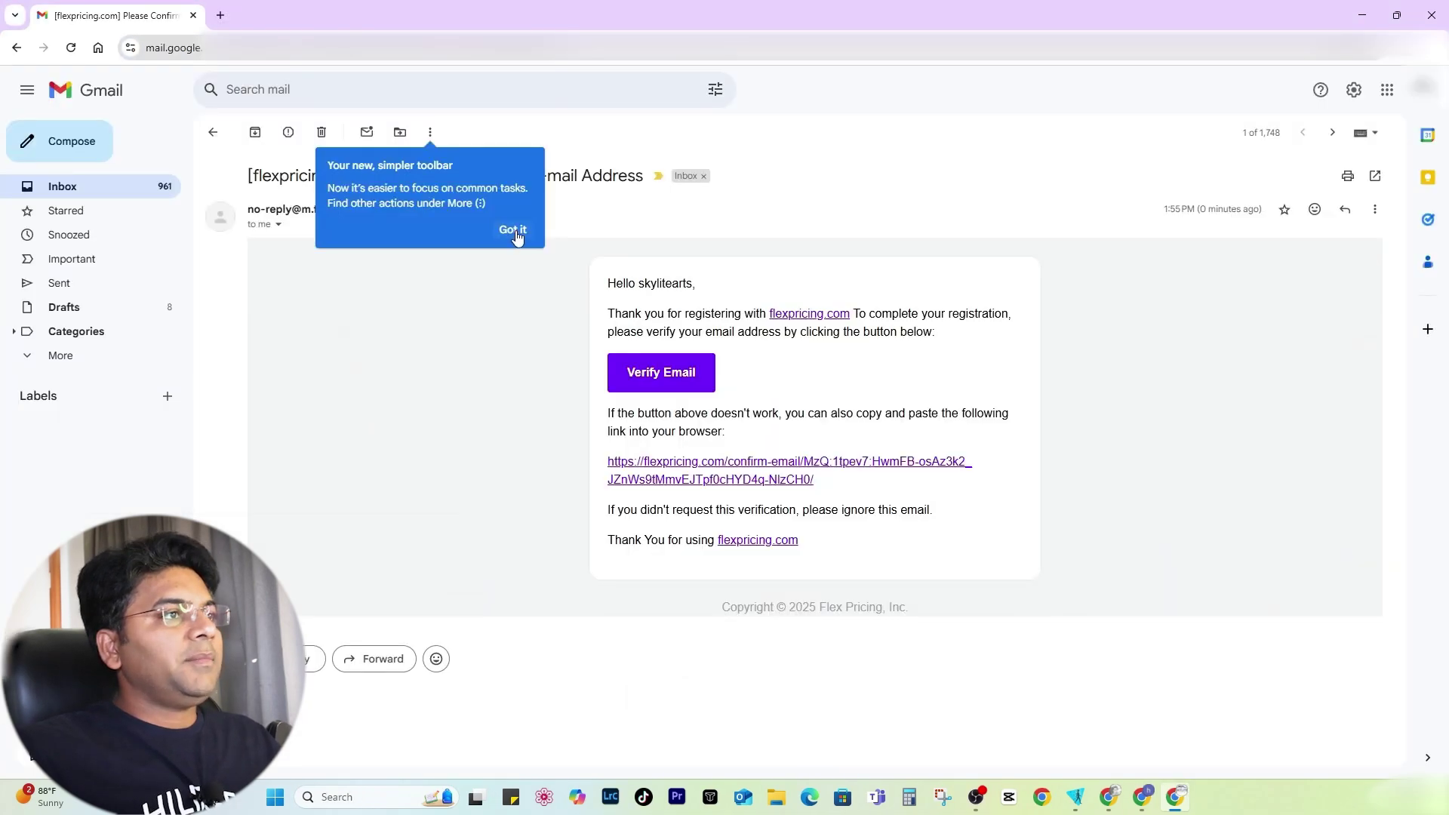
# Dismiss the Gmail toolbar tip, verify the account from the flexpricing.com message, and confirm the e-mail address.
pyautogui.click(513, 234)
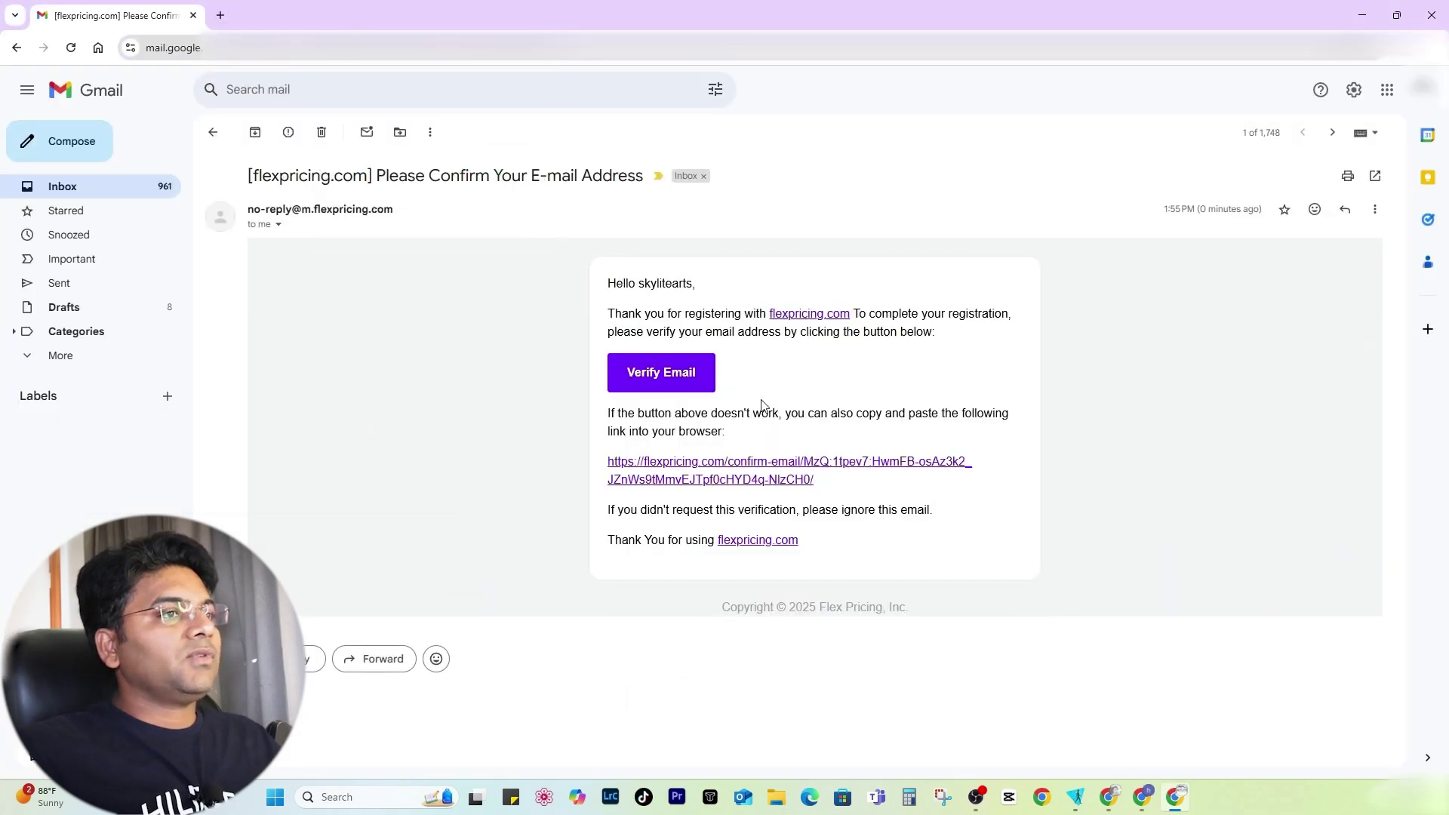
pyautogui.click(669, 377)
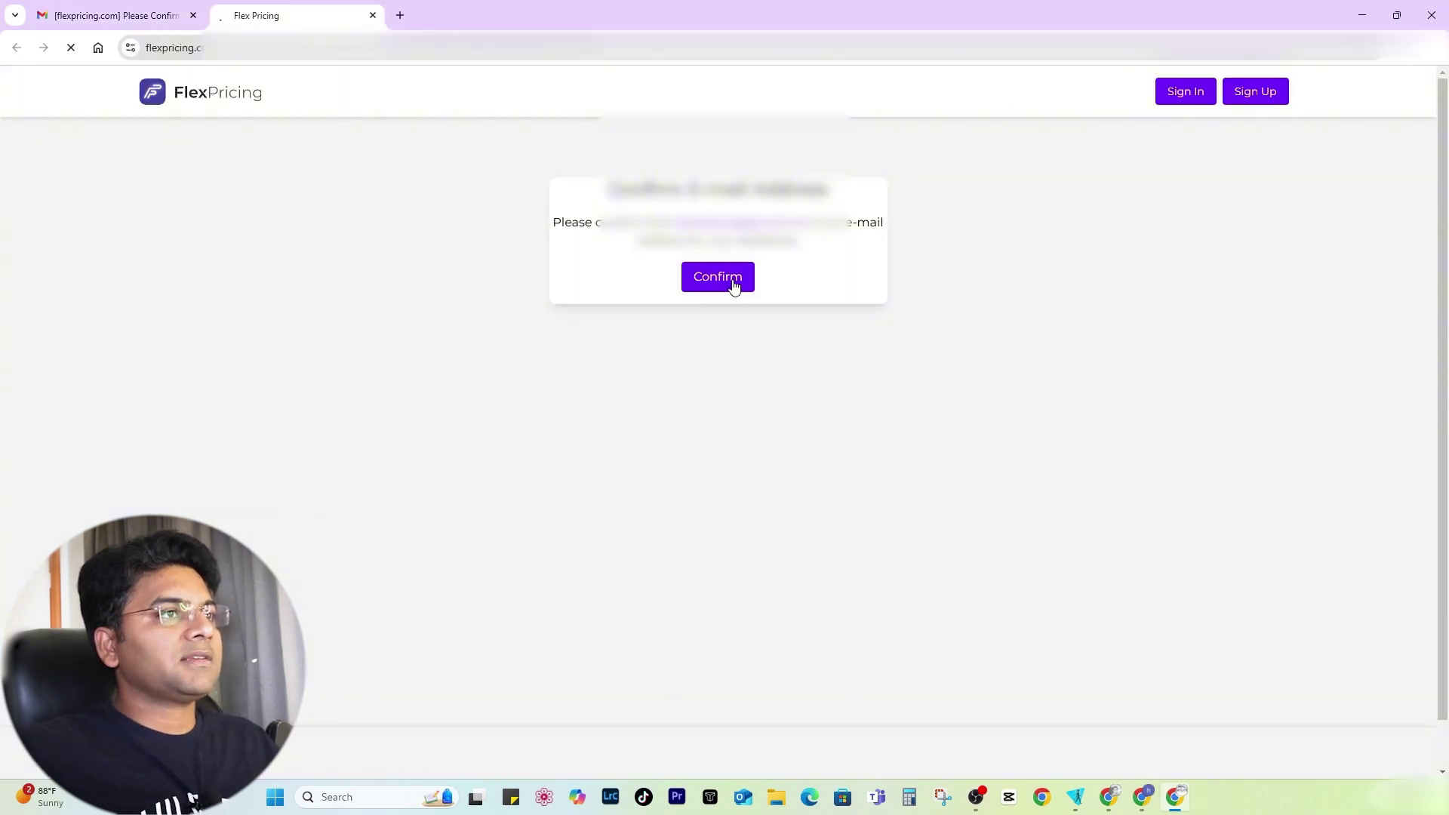
pyautogui.click(718, 277)
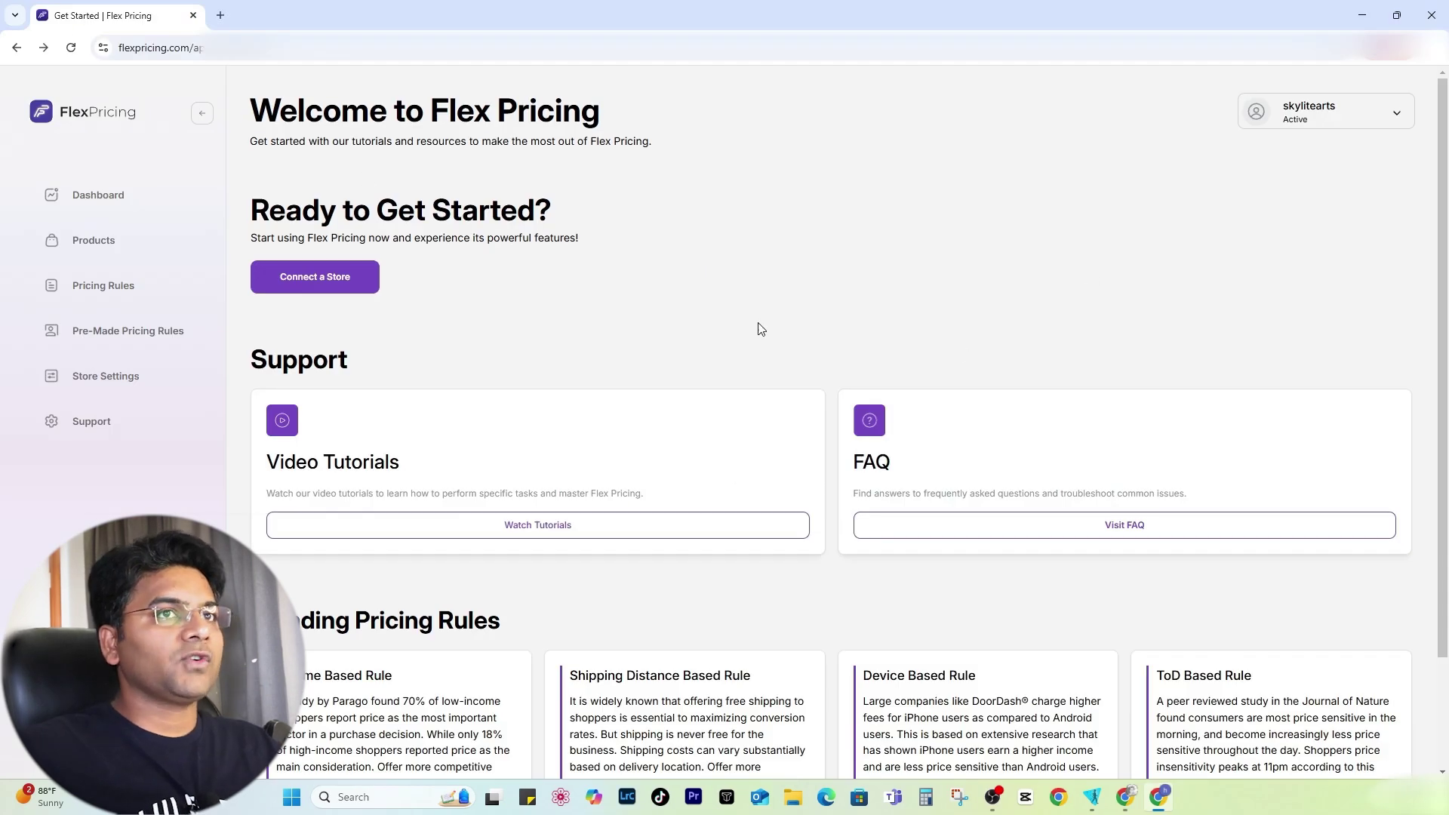
# Look over the Welcome to Flex Pricing page, including the Support and Trending Pricing Rules sections.
pyautogui.scroll(-2, 931, 556)
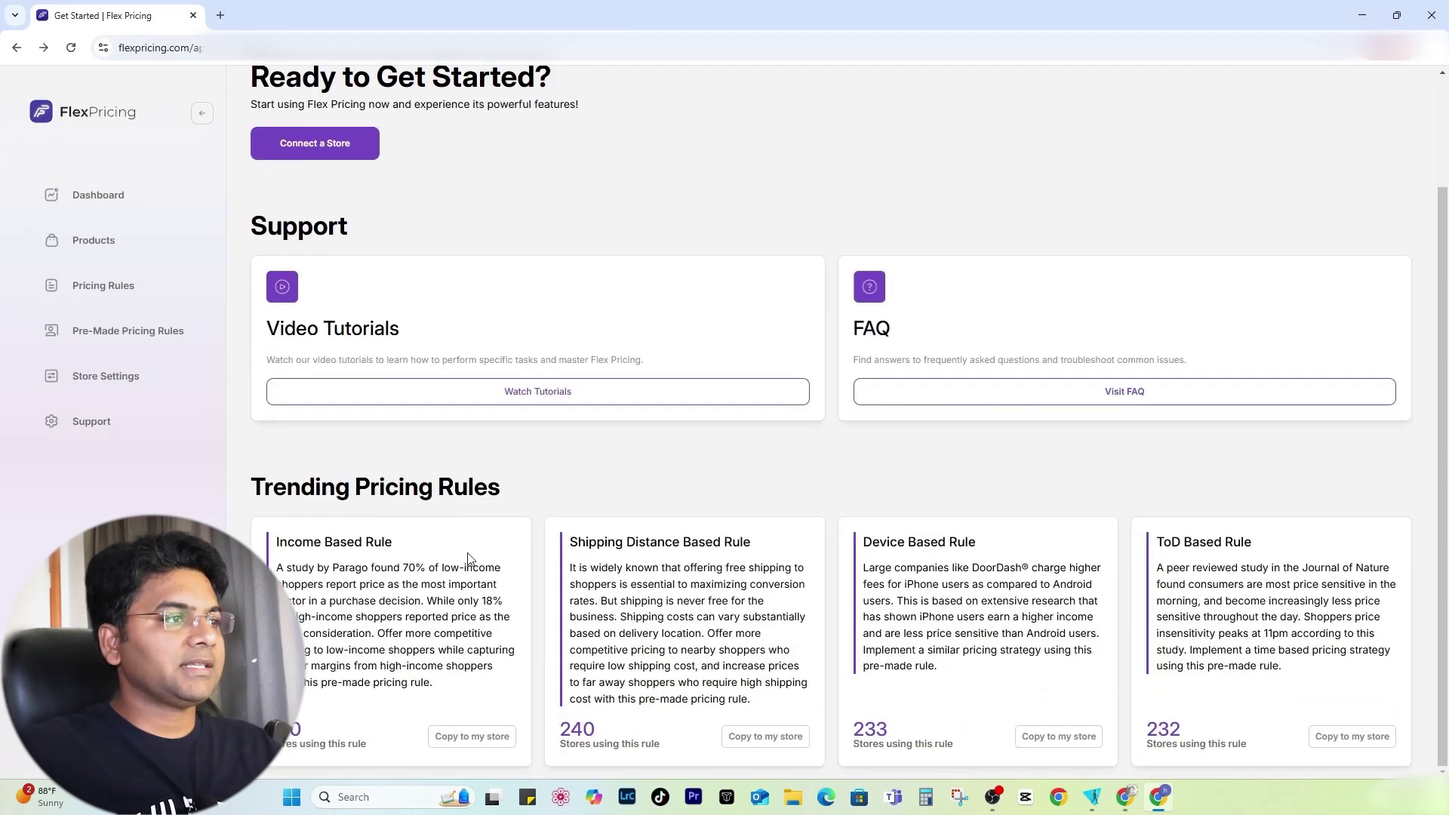
pyautogui.scroll(2, 406, 510)
pyautogui.moveTo(350, 359); pyautogui.dragTo(395, 394)
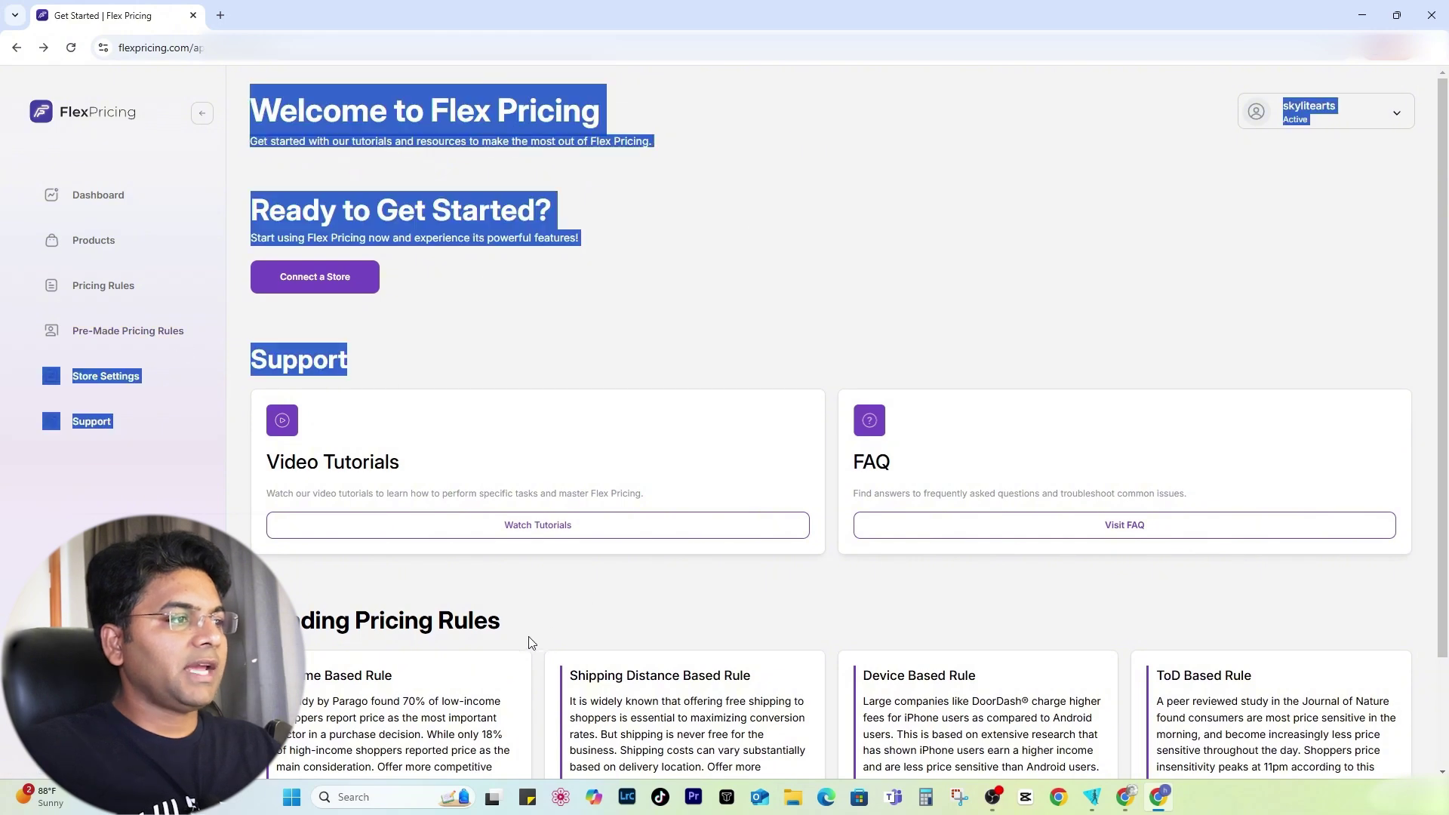
pyautogui.click(362, 620)
pyautogui.moveTo(362, 620); pyautogui.dragTo(614, 615)
pyautogui.click(614, 614)
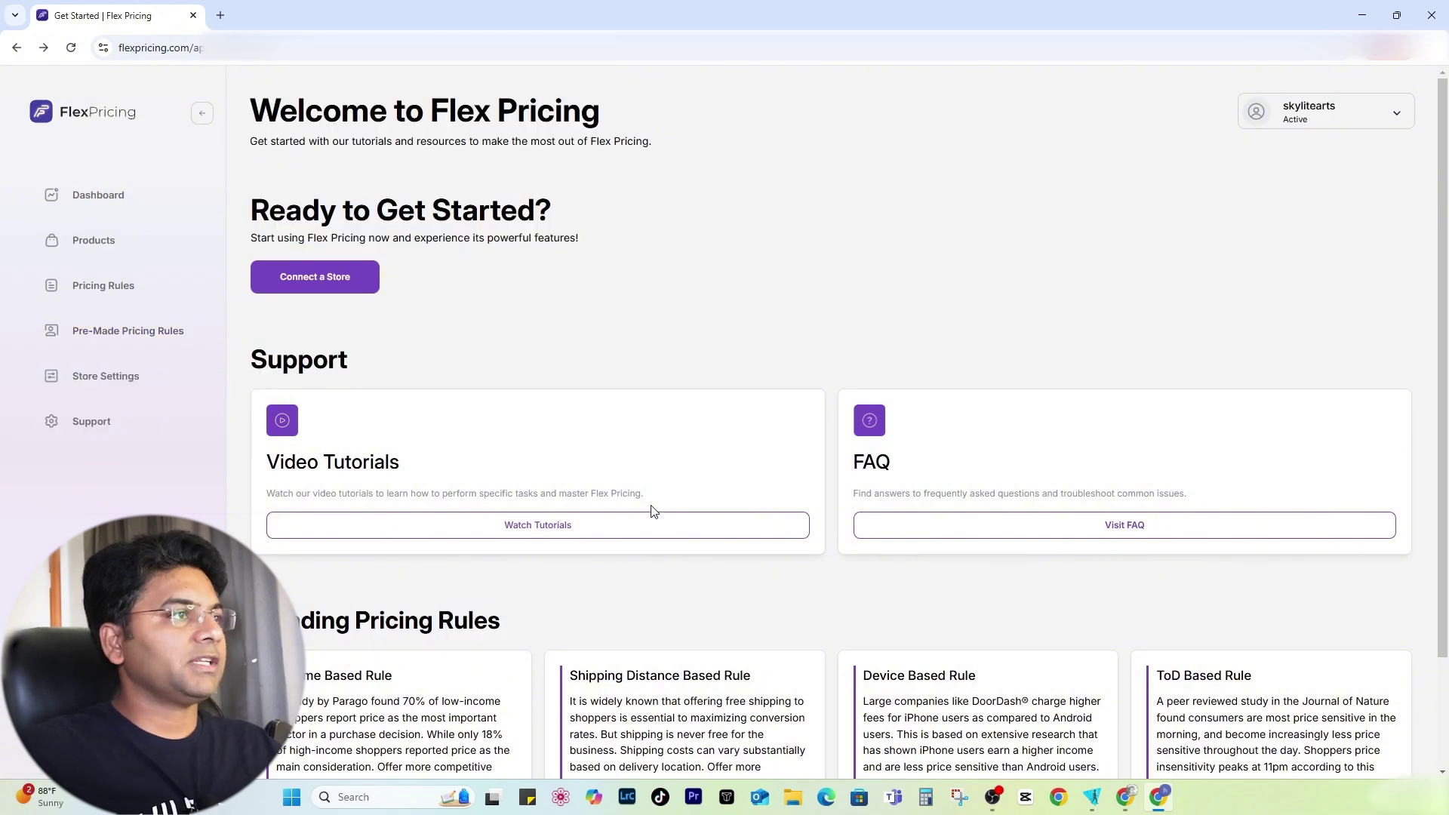
# Open the Dashboard and examine the store connection status, trending pre-made pricing rules and announcements.
pyautogui.click(113, 199)
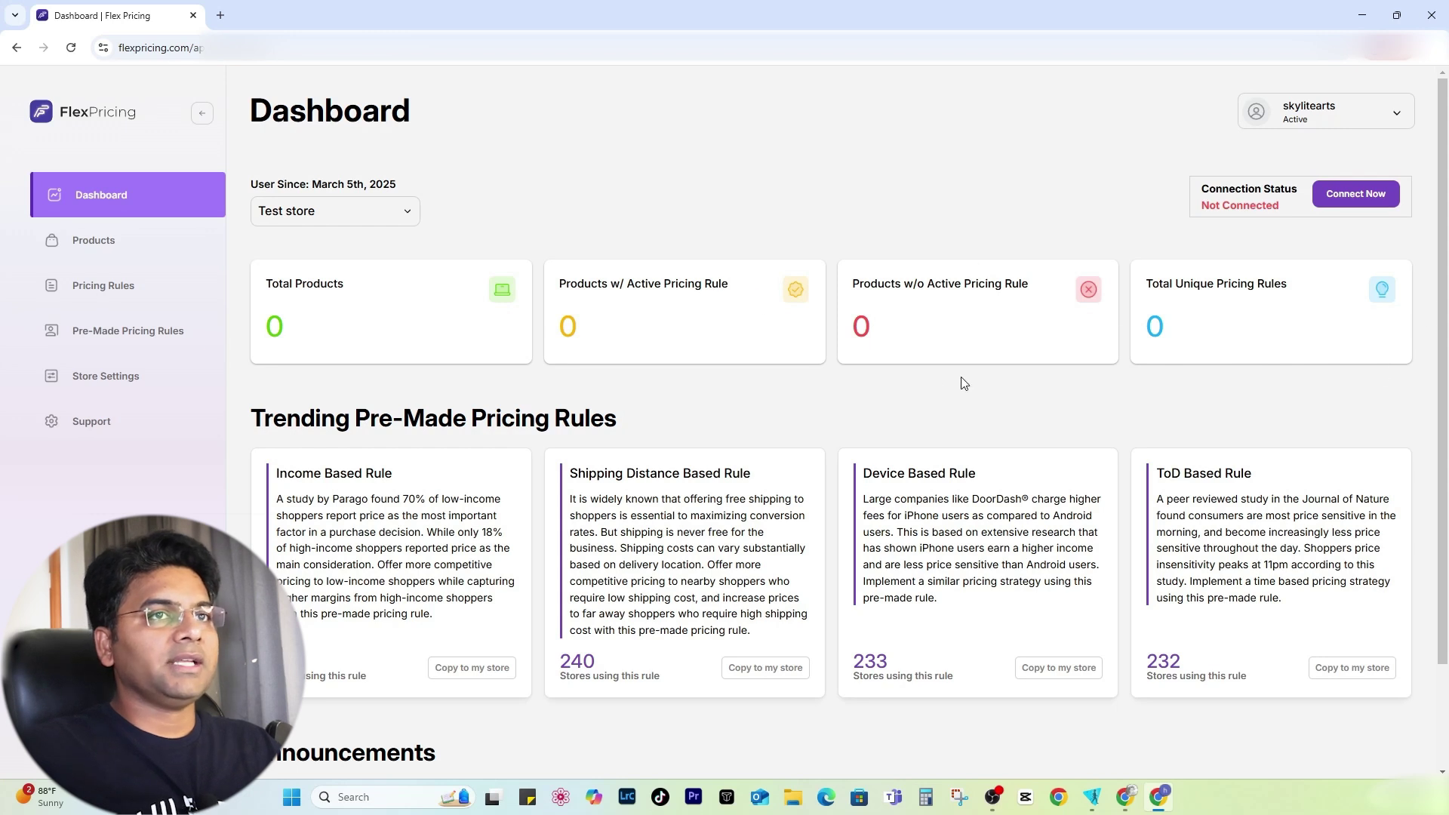
pyautogui.moveTo(1250, 185); pyautogui.dragTo(1294, 184)
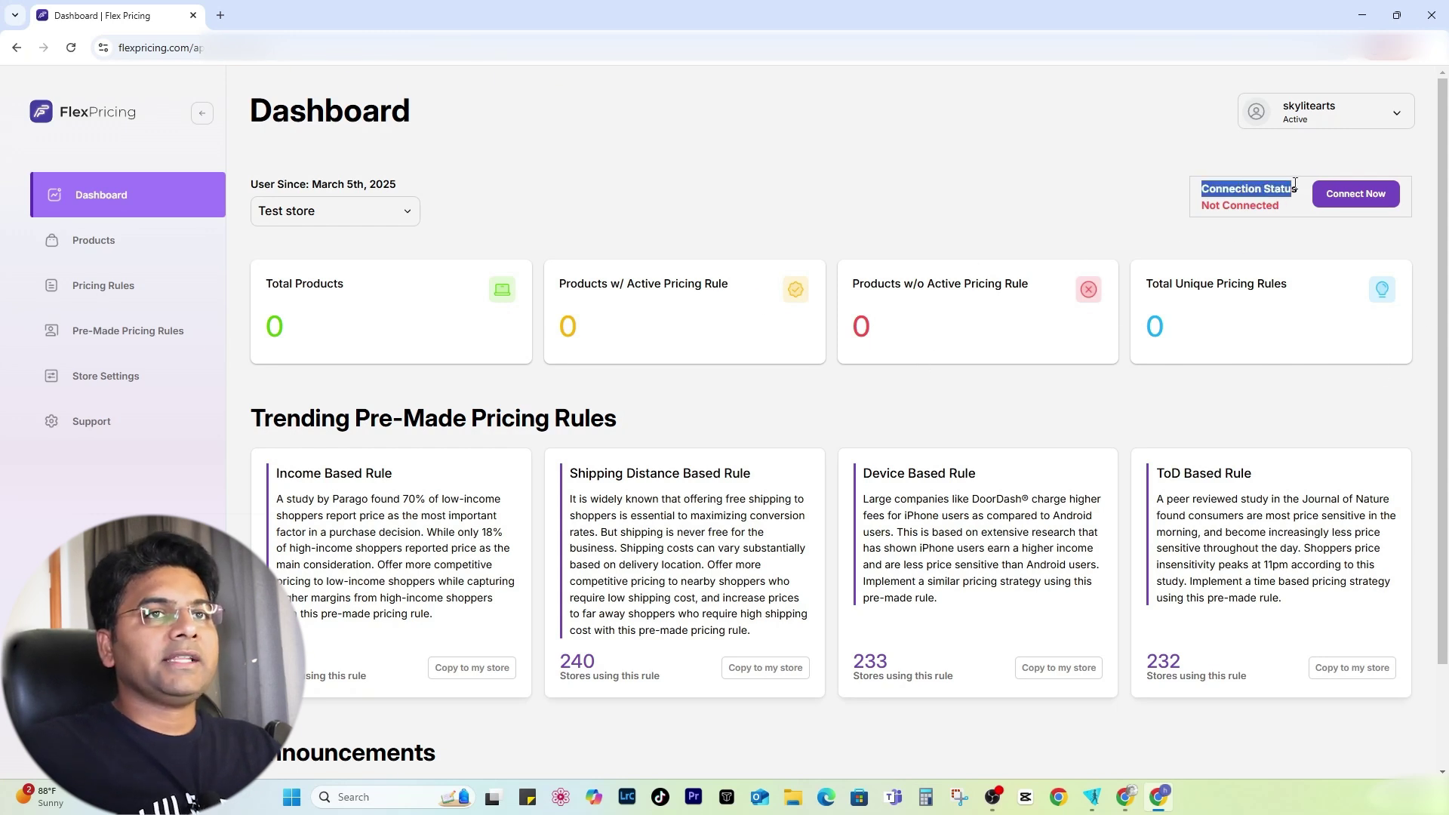
pyautogui.click(1272, 240)
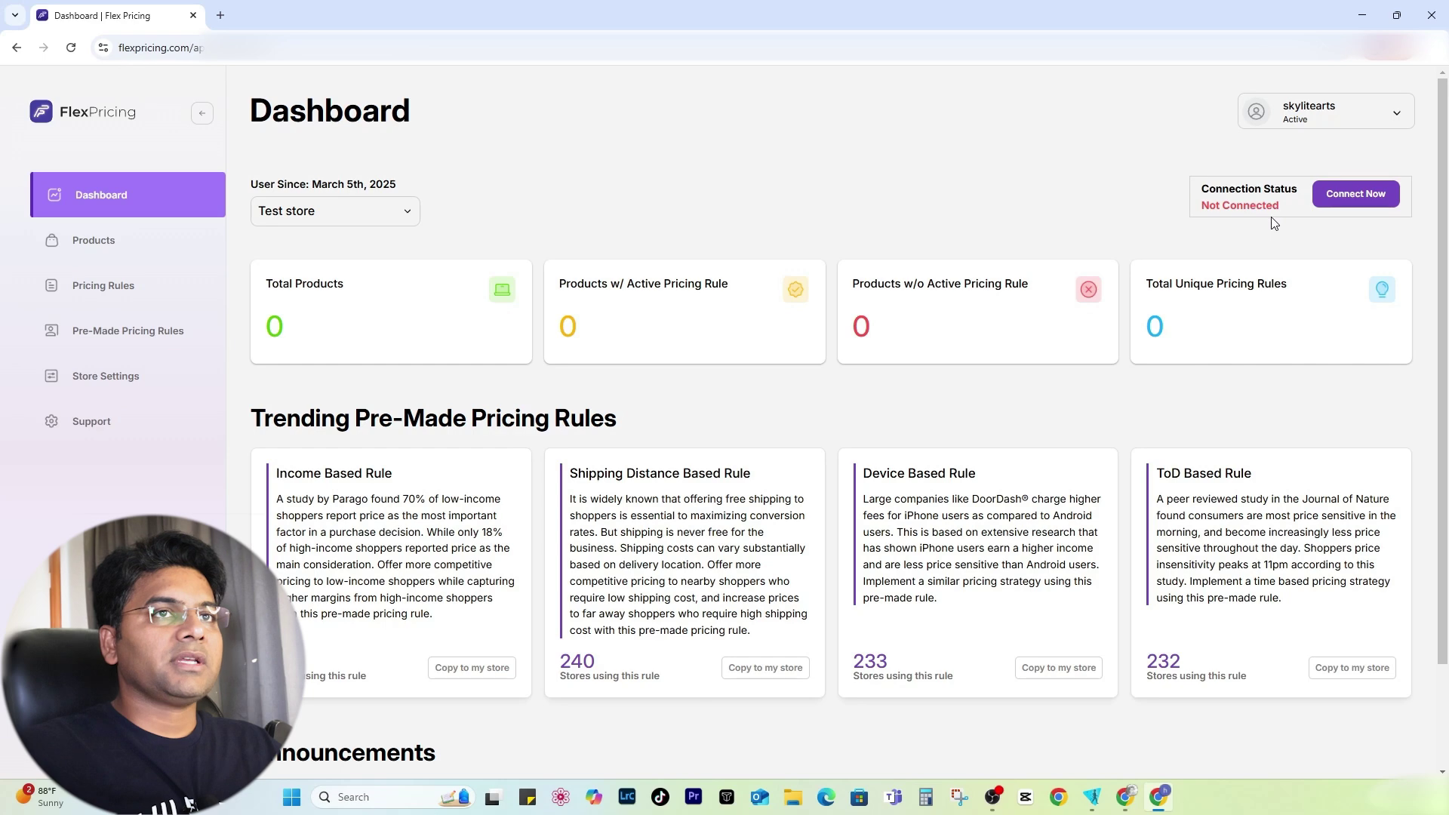
pyautogui.scroll(-2, 1275, 222)
pyautogui.moveTo(356, 294); pyautogui.dragTo(630, 305)
pyautogui.click(712, 425)
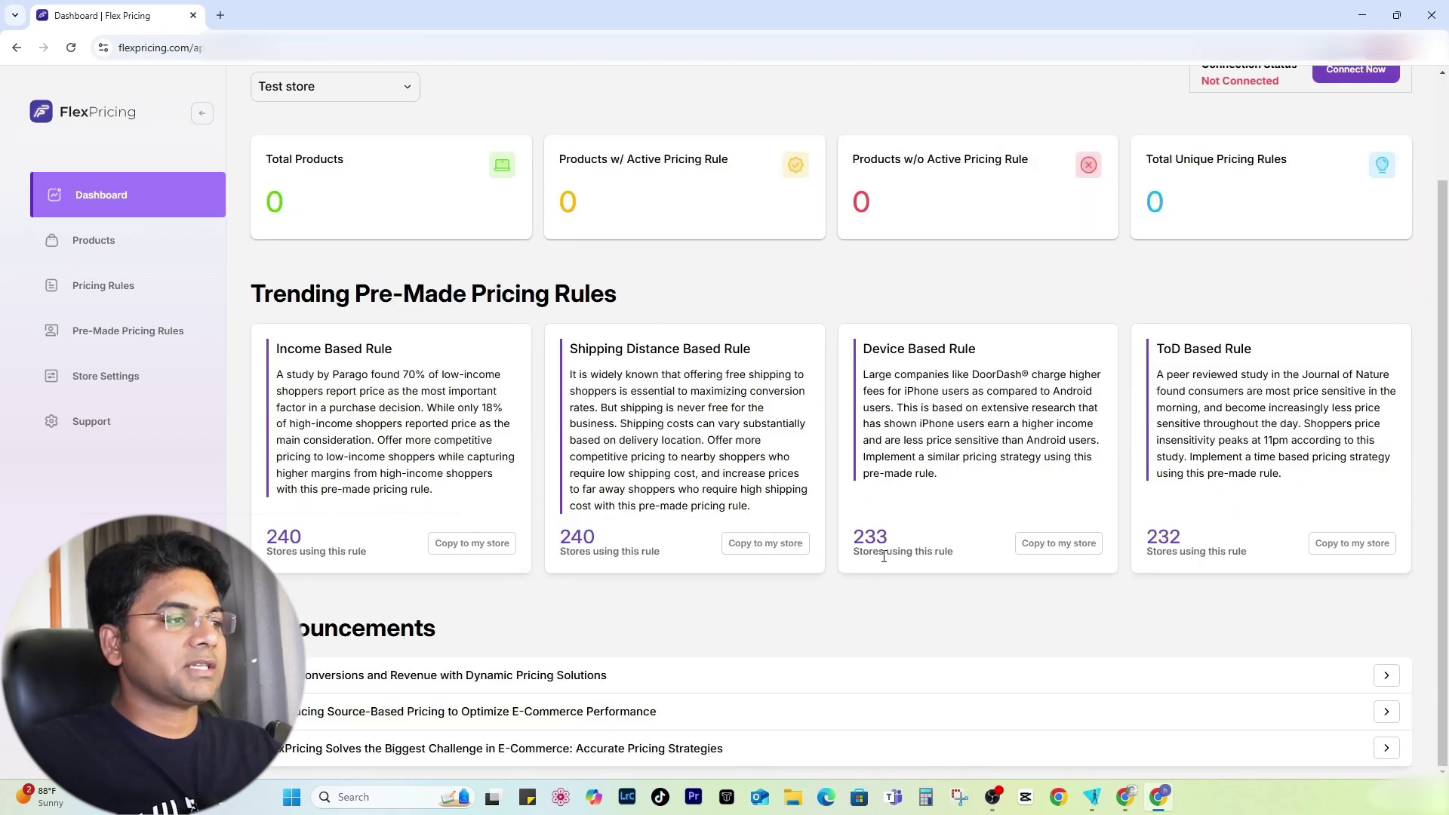
pyautogui.doubleClick(469, 633)
pyautogui.click(361, 769)
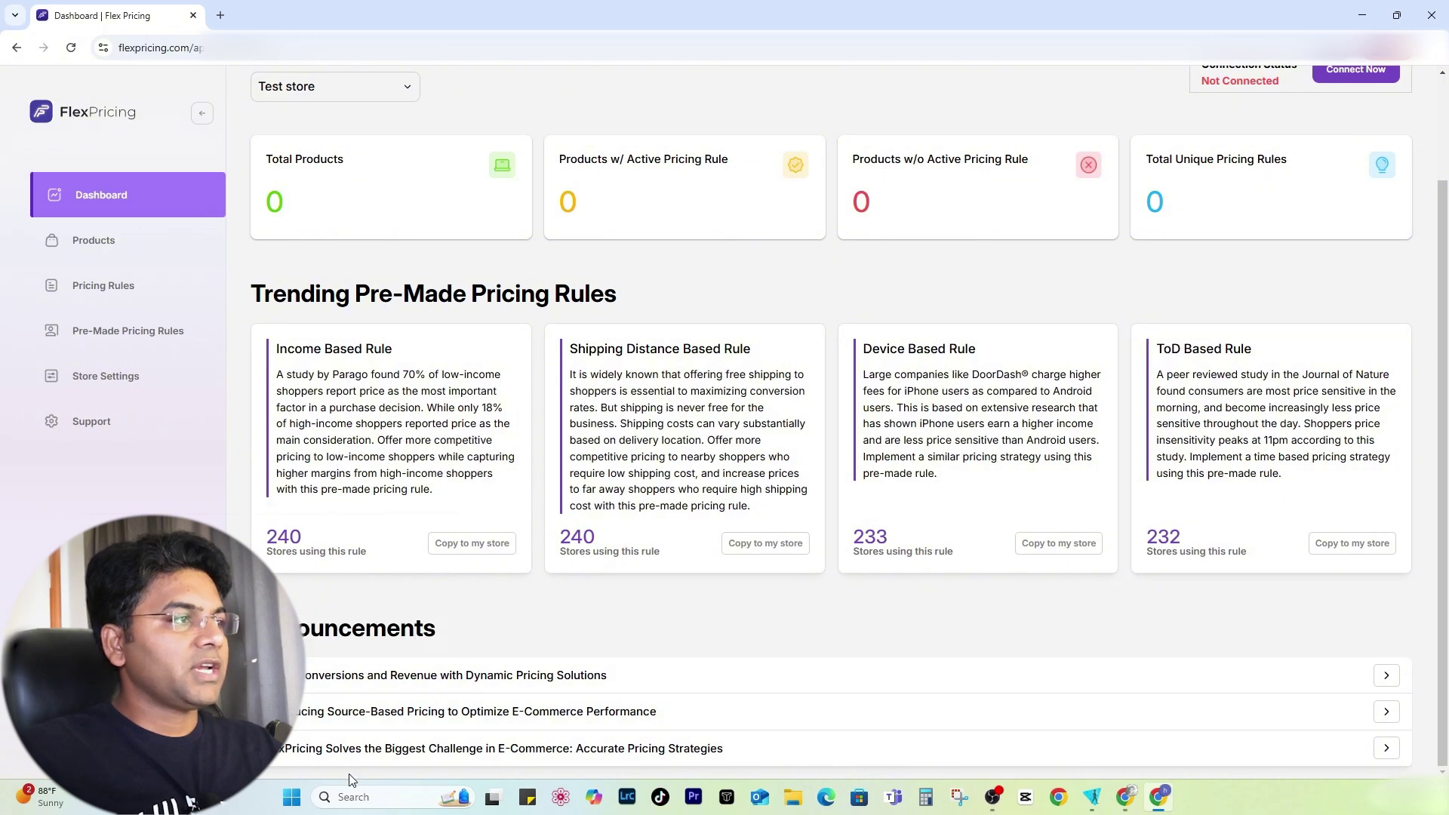
# Open the subscription plans page for the account.
pyautogui.scroll(2, 592, 708)
pyautogui.click(1300, 121)
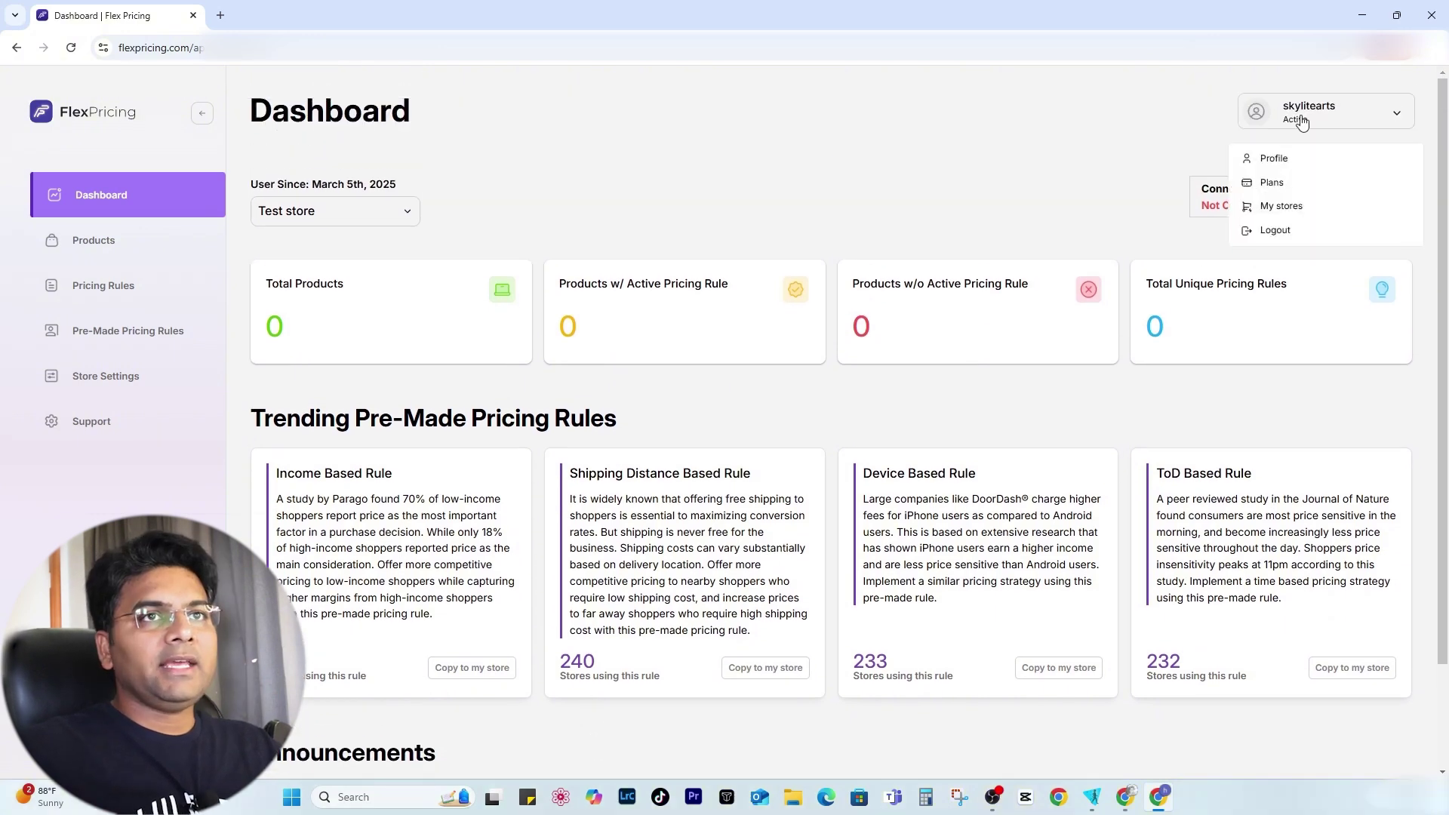
pyautogui.click(1281, 188)
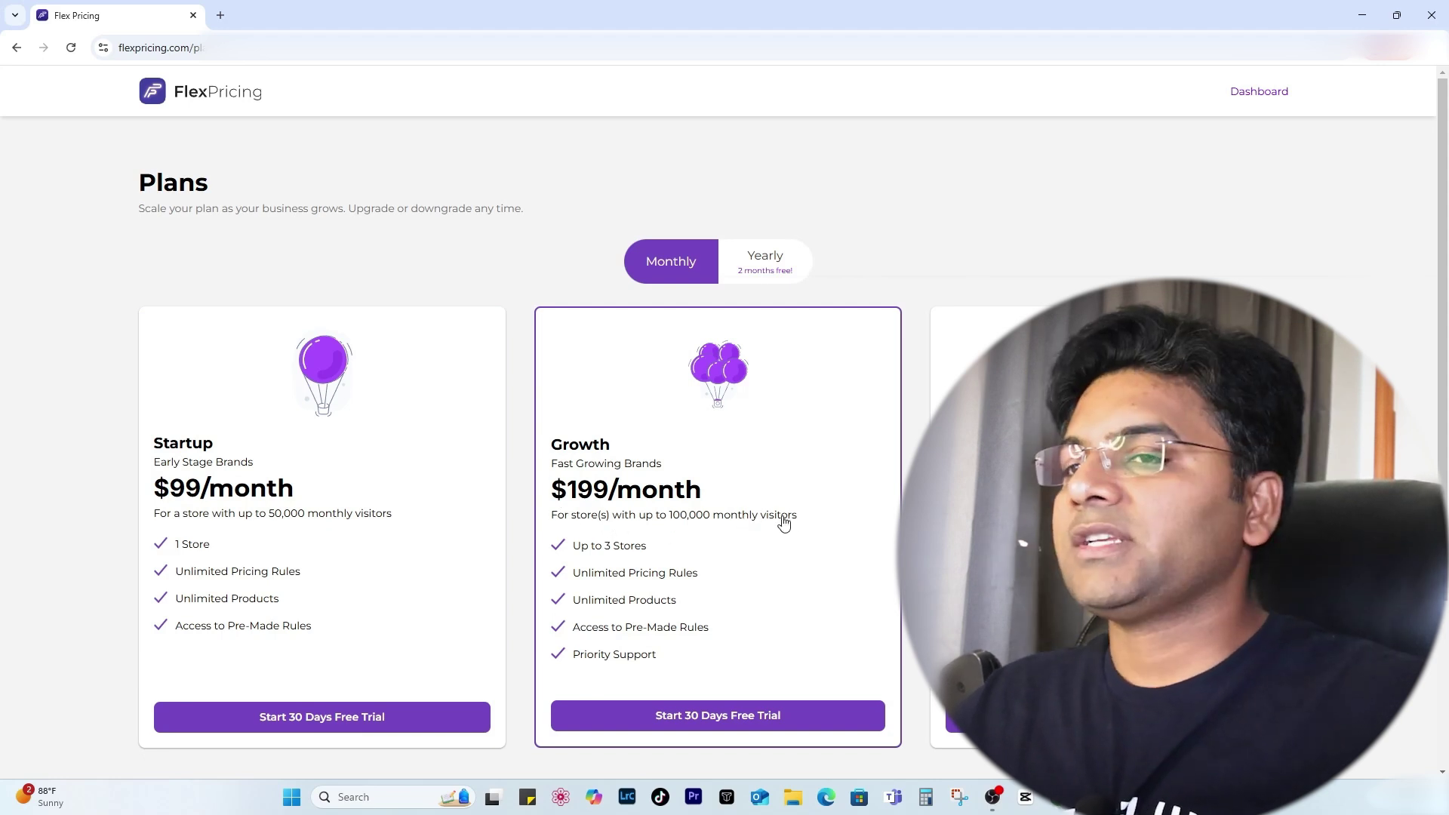
# Check the yearly plan prices, return to monthly billing, and confirm the 30-day free trial of the Startup plan.
pyautogui.click(778, 264)
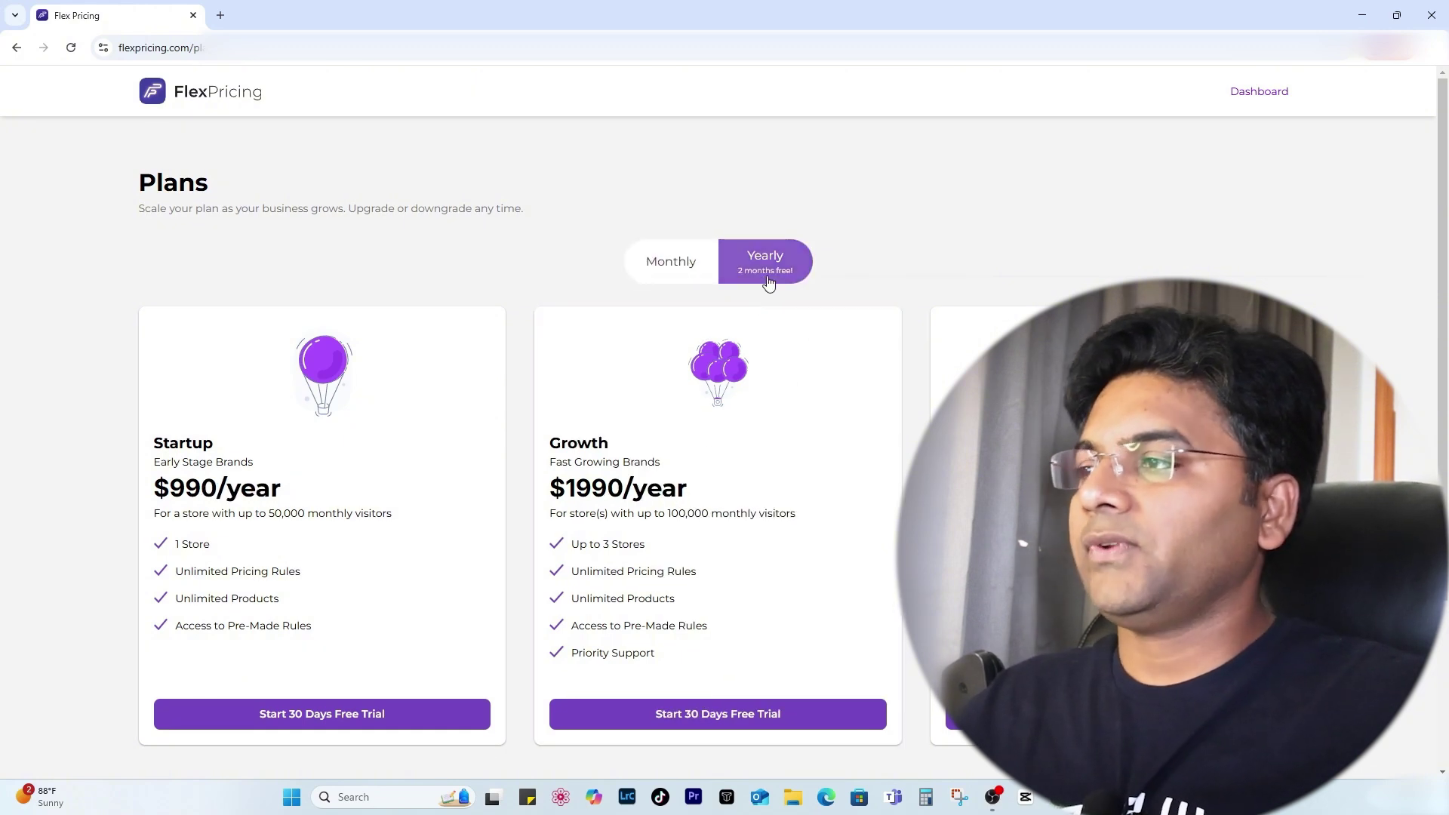
pyautogui.click(668, 277)
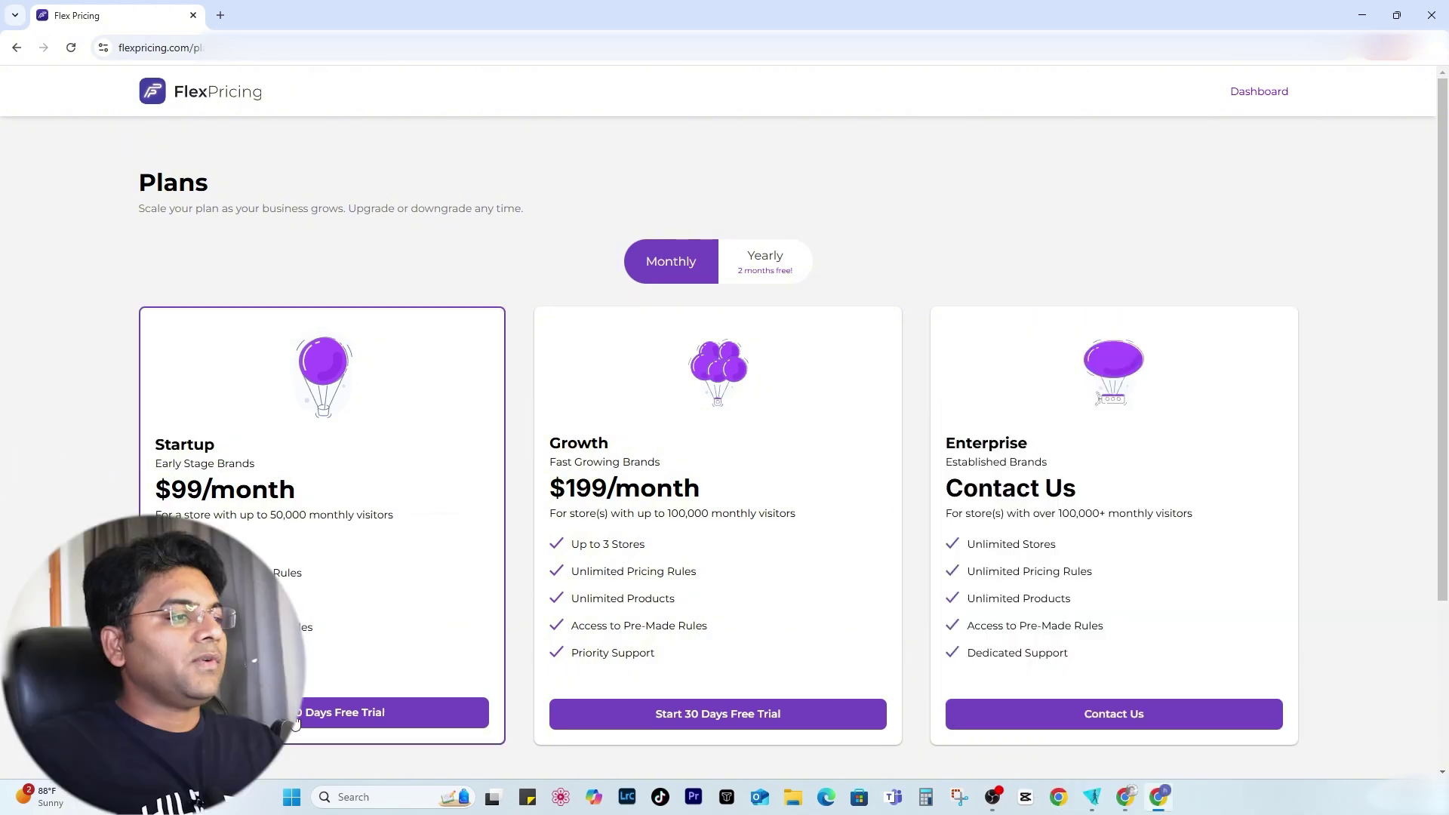
pyautogui.click(381, 713)
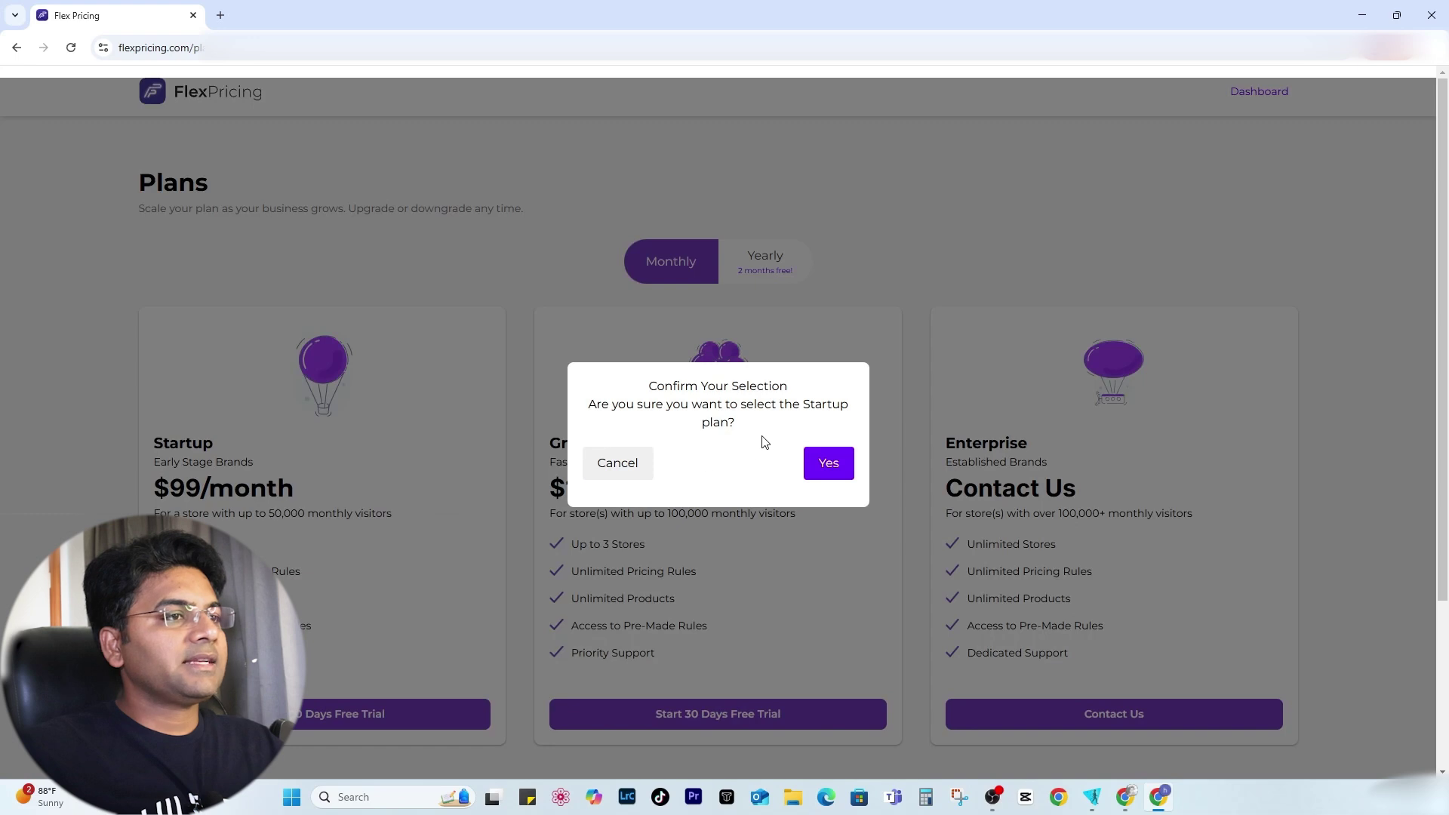
pyautogui.moveTo(647, 385); pyautogui.dragTo(797, 405)
pyautogui.click(745, 420)
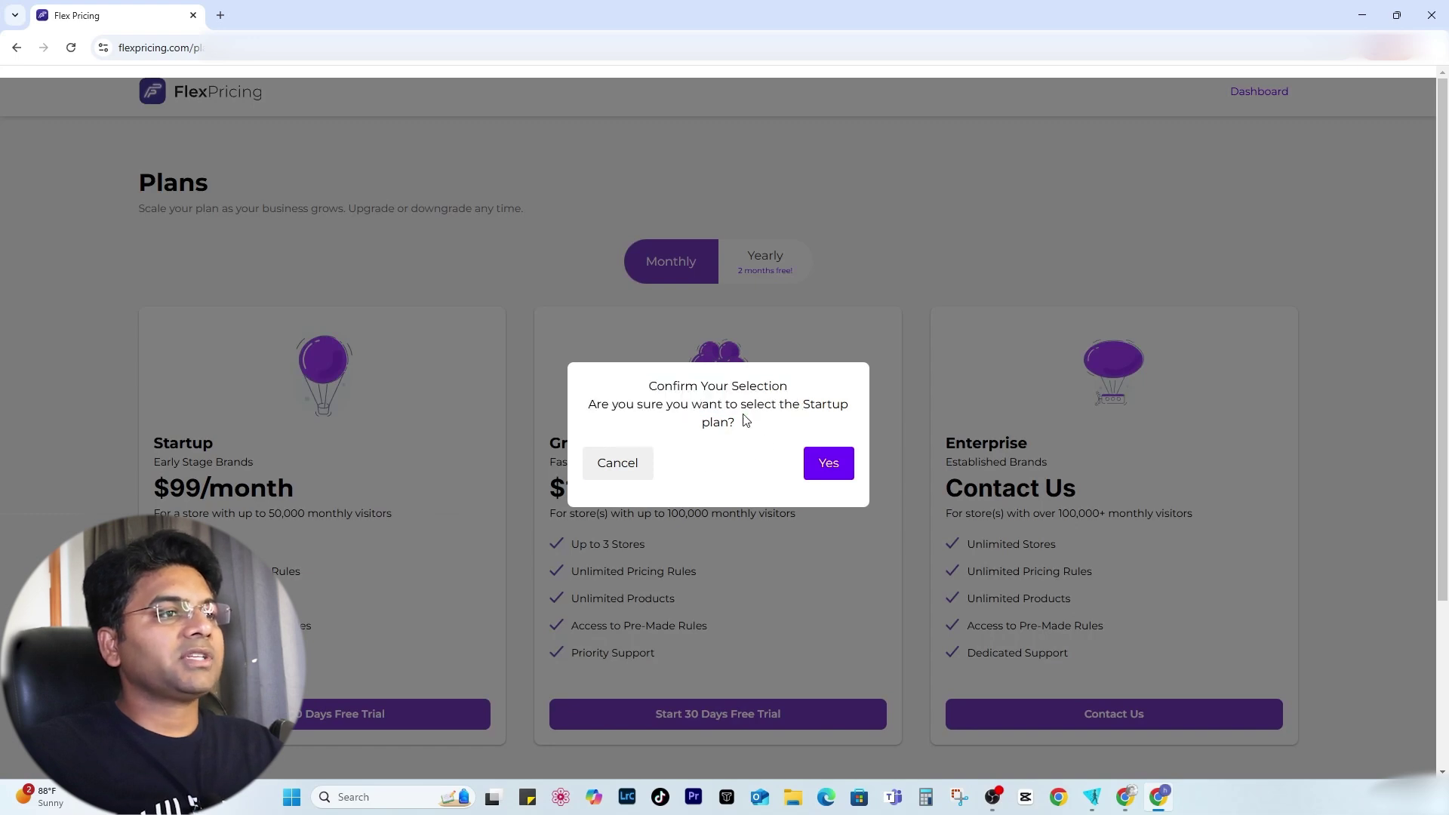
pyautogui.click(838, 466)
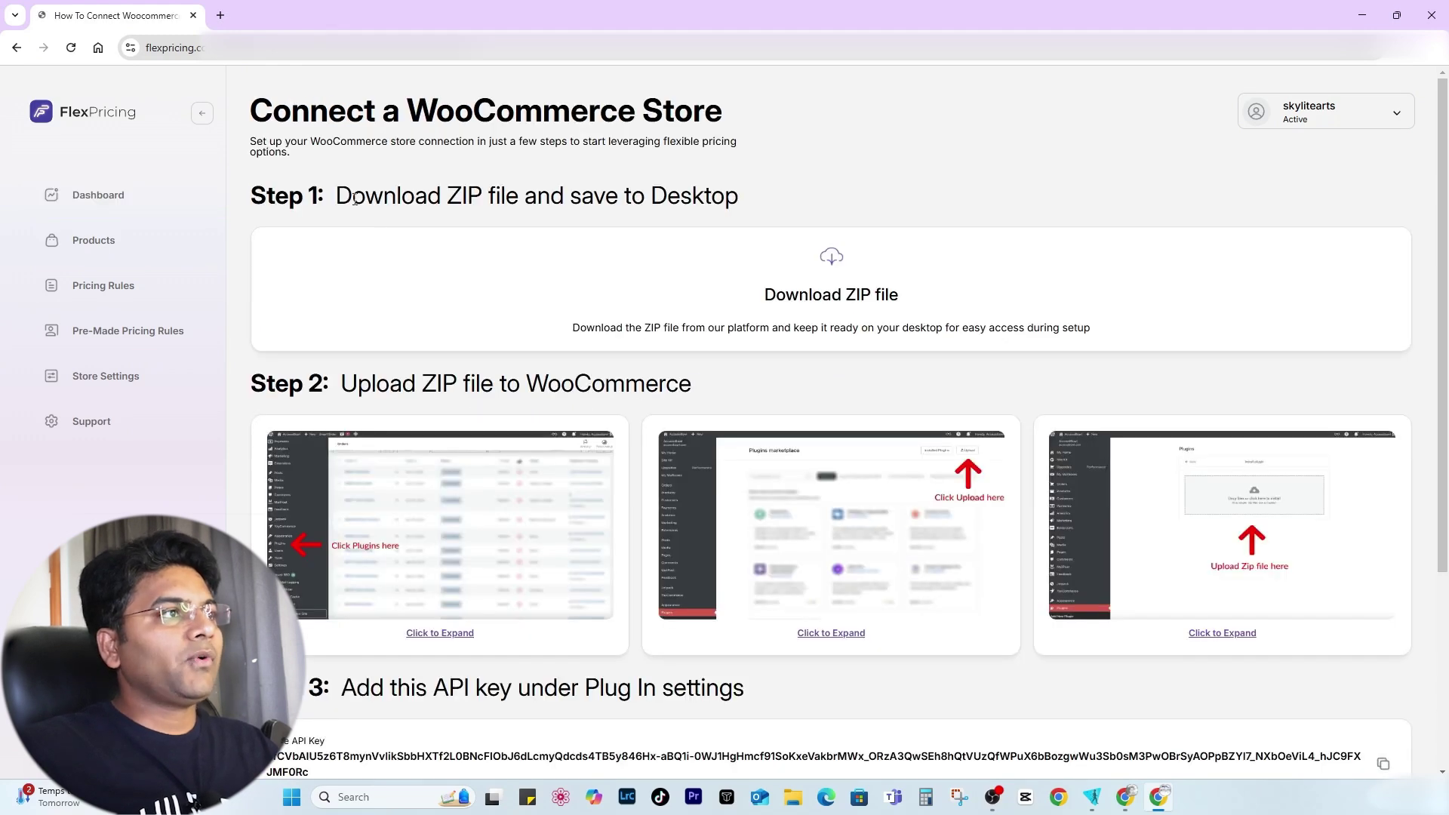
# Download the Flex Pricing plugin ZIP file from Step 1 of the WooCommerce connection guide.
pyautogui.moveTo(337, 198); pyautogui.dragTo(520, 185)
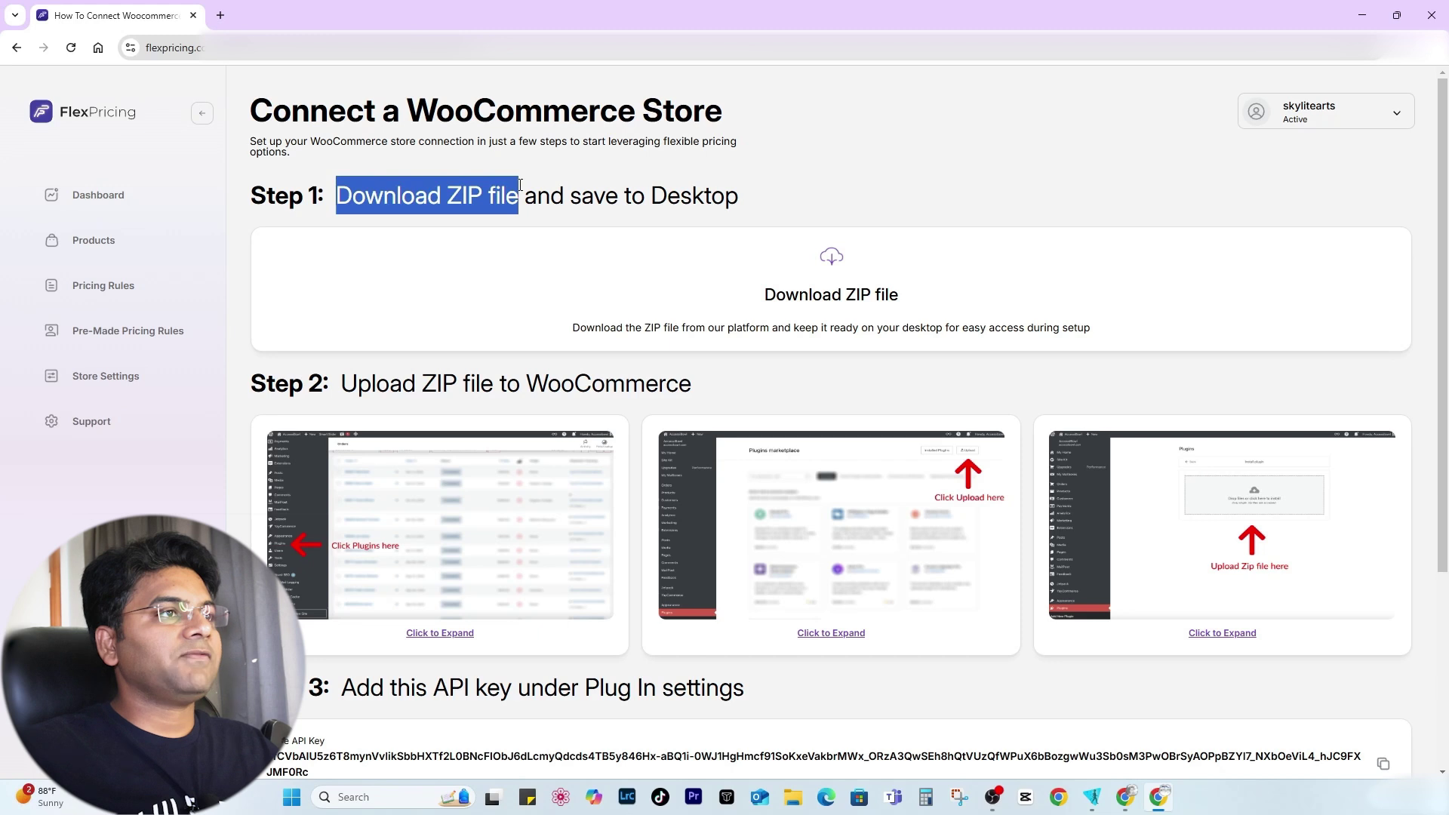
pyautogui.click(782, 205)
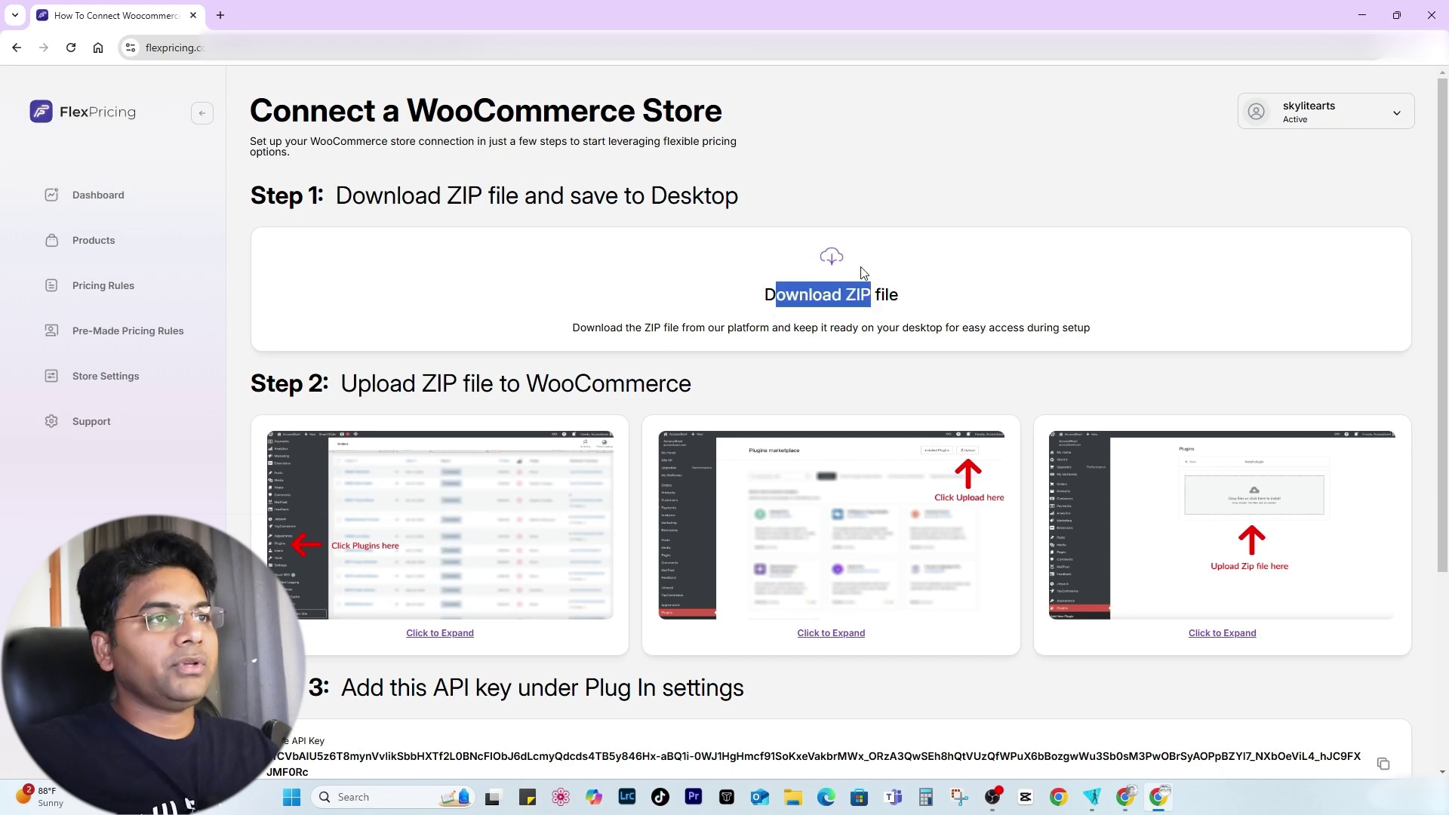
pyautogui.moveTo(770, 310); pyautogui.dragTo(830, 259)
pyautogui.click(831, 259)
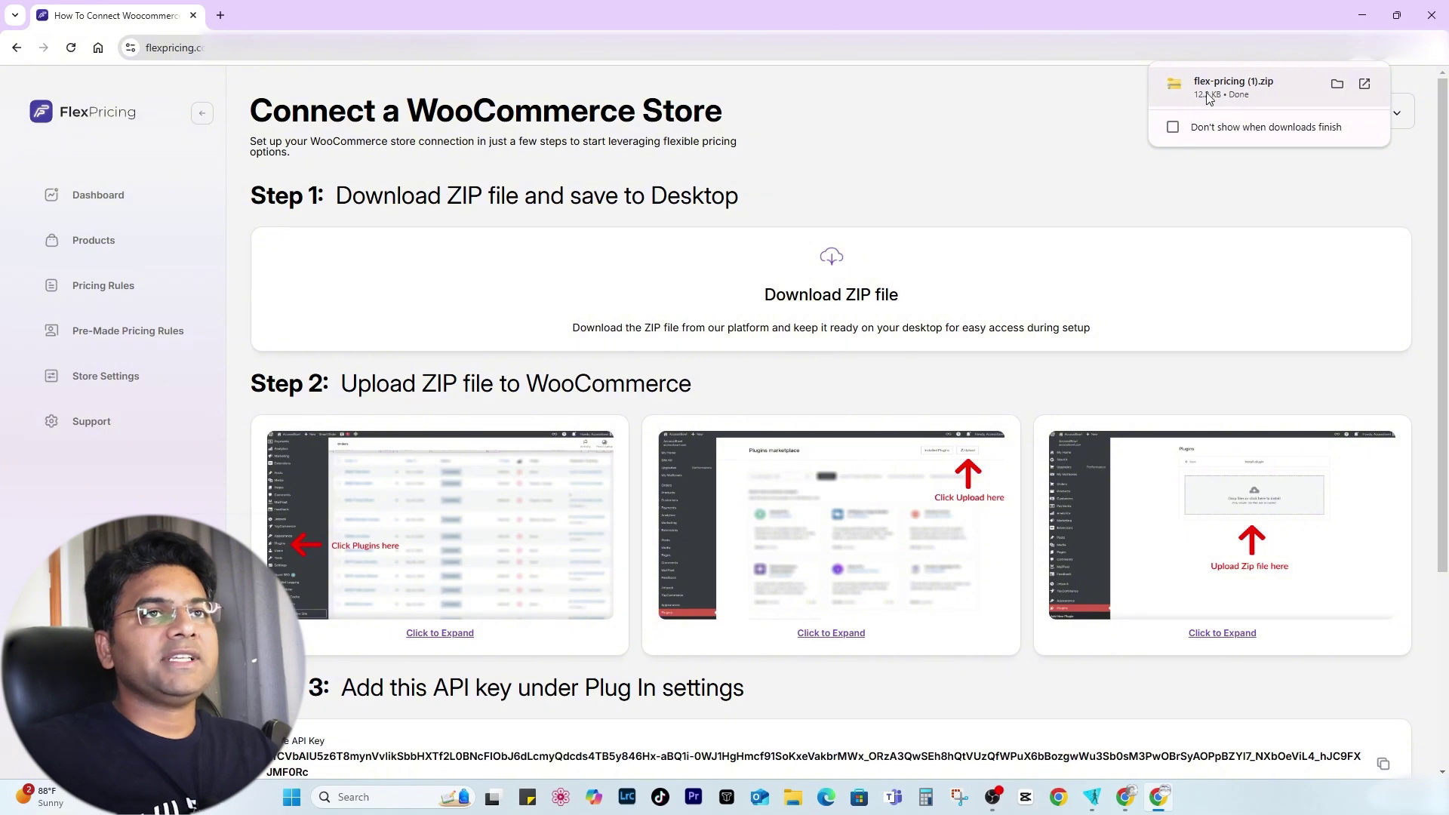
pyautogui.scroll(-1, 1086, 107)
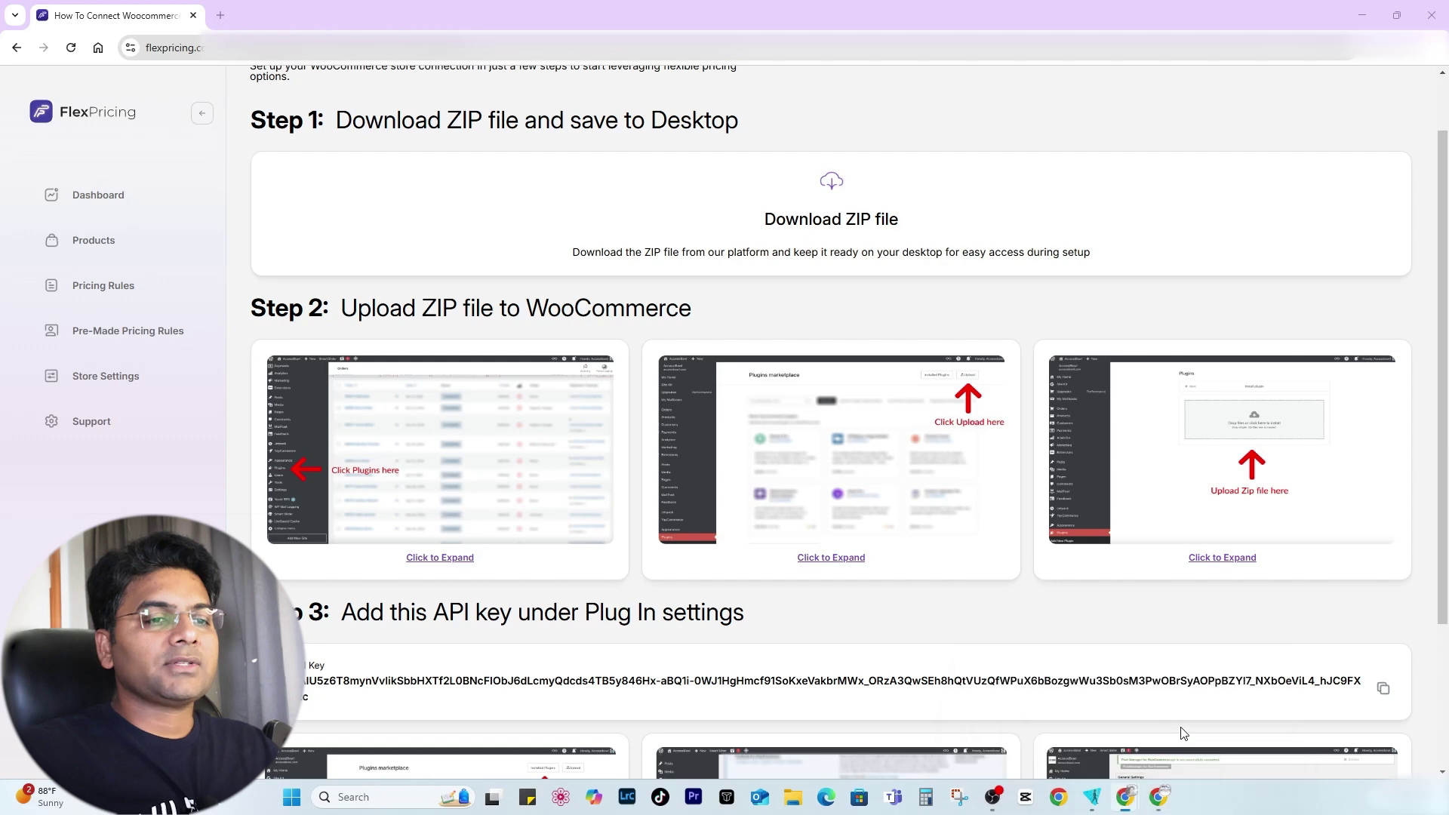
# Switch to the k3kitchen WordPress dashboard, upload flex-pricing (1).zip as a new plugin, and install it.
pyautogui.moveTo(1125, 806)
pyautogui.click(1098, 747)
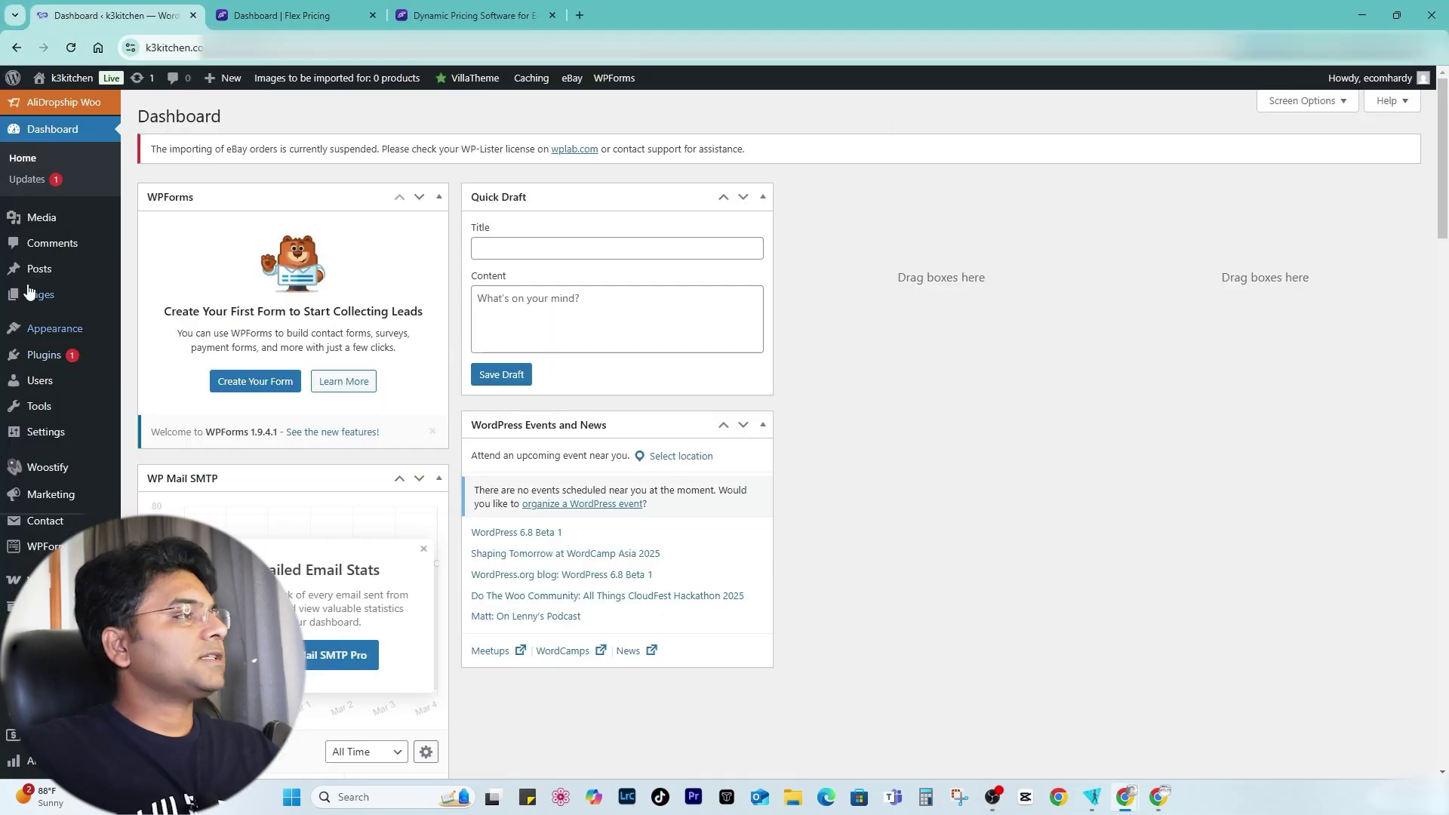
pyautogui.moveTo(42, 366)
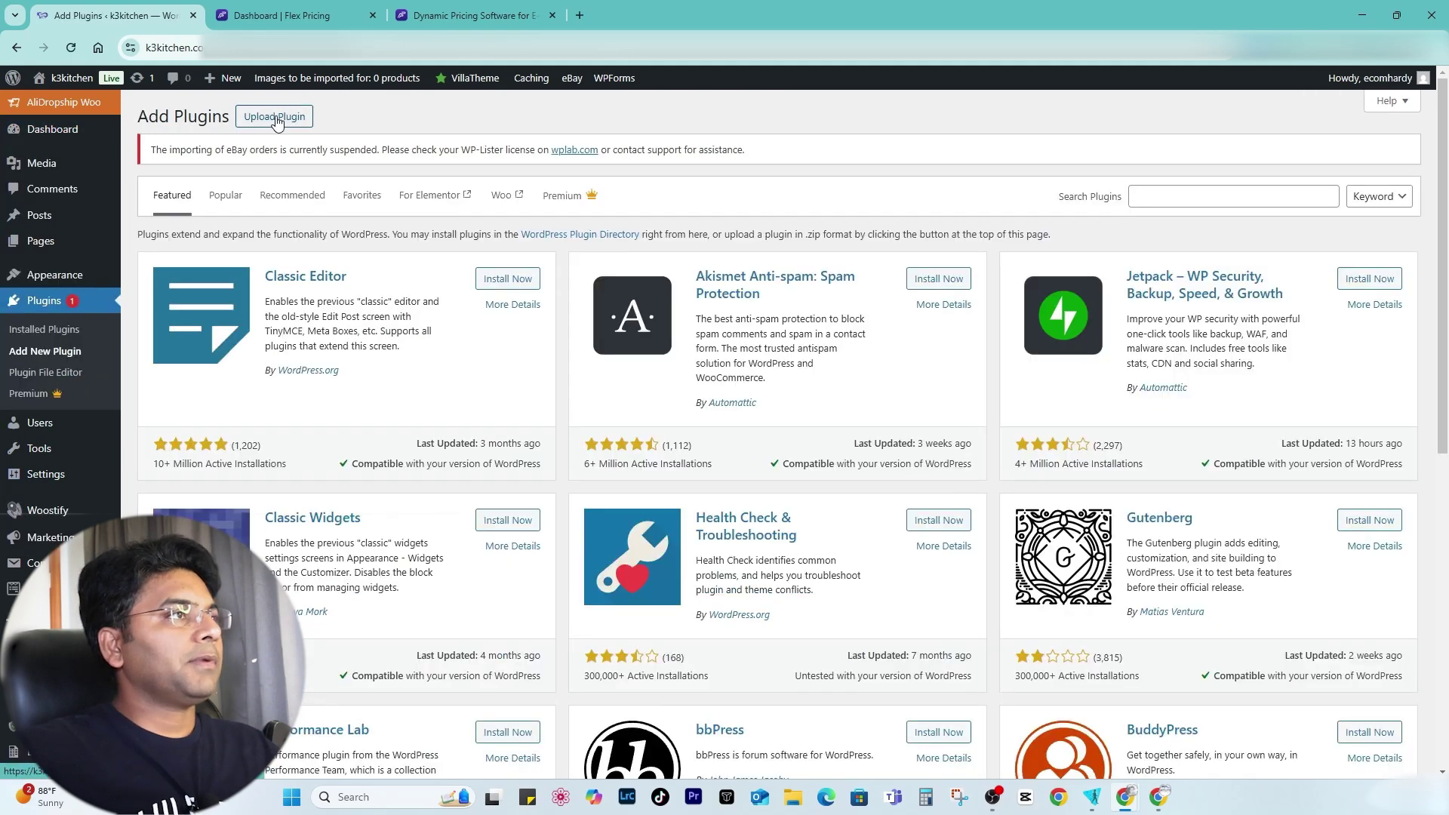
pyautogui.click(276, 117)
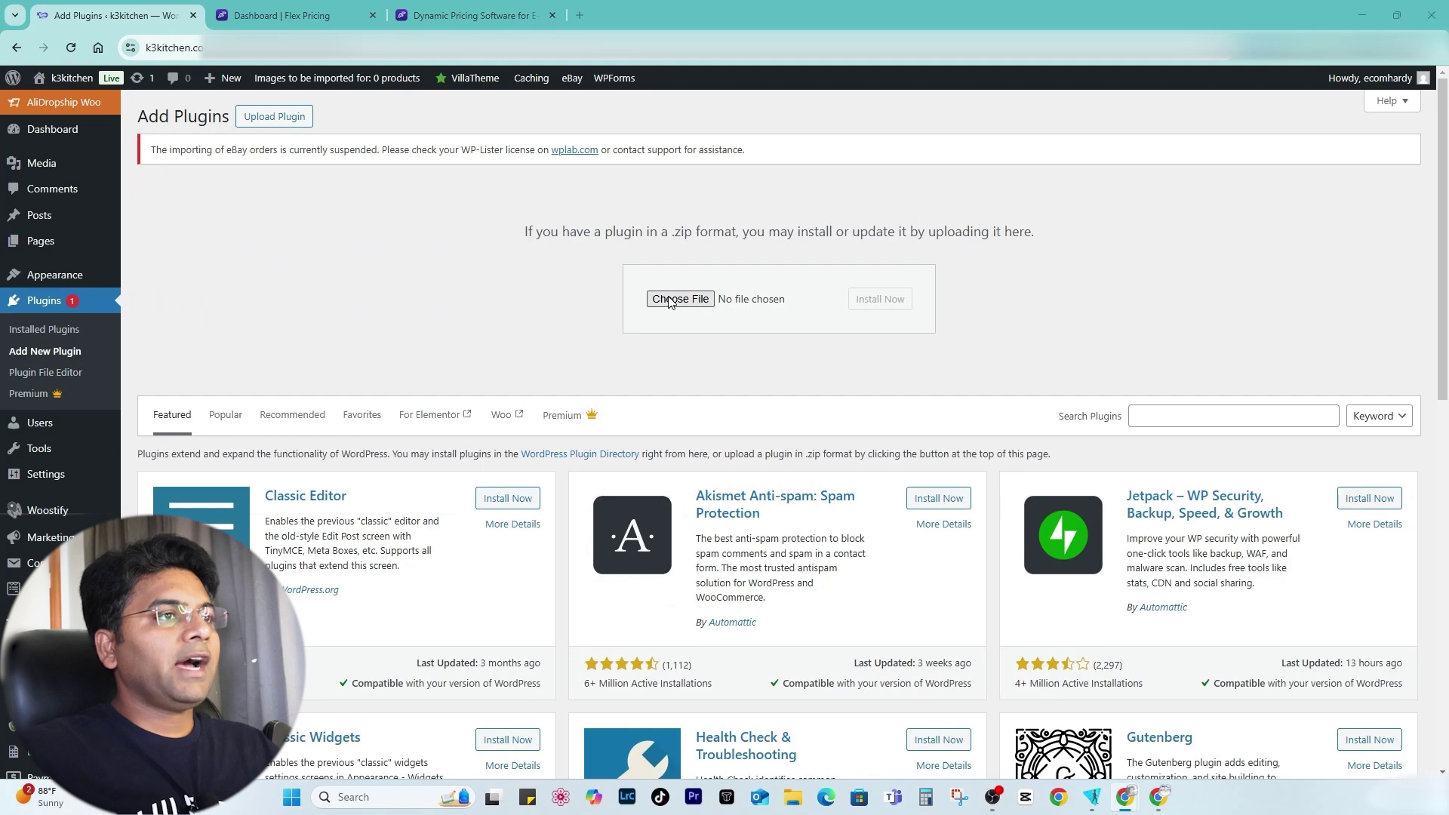
pyautogui.click(676, 298)
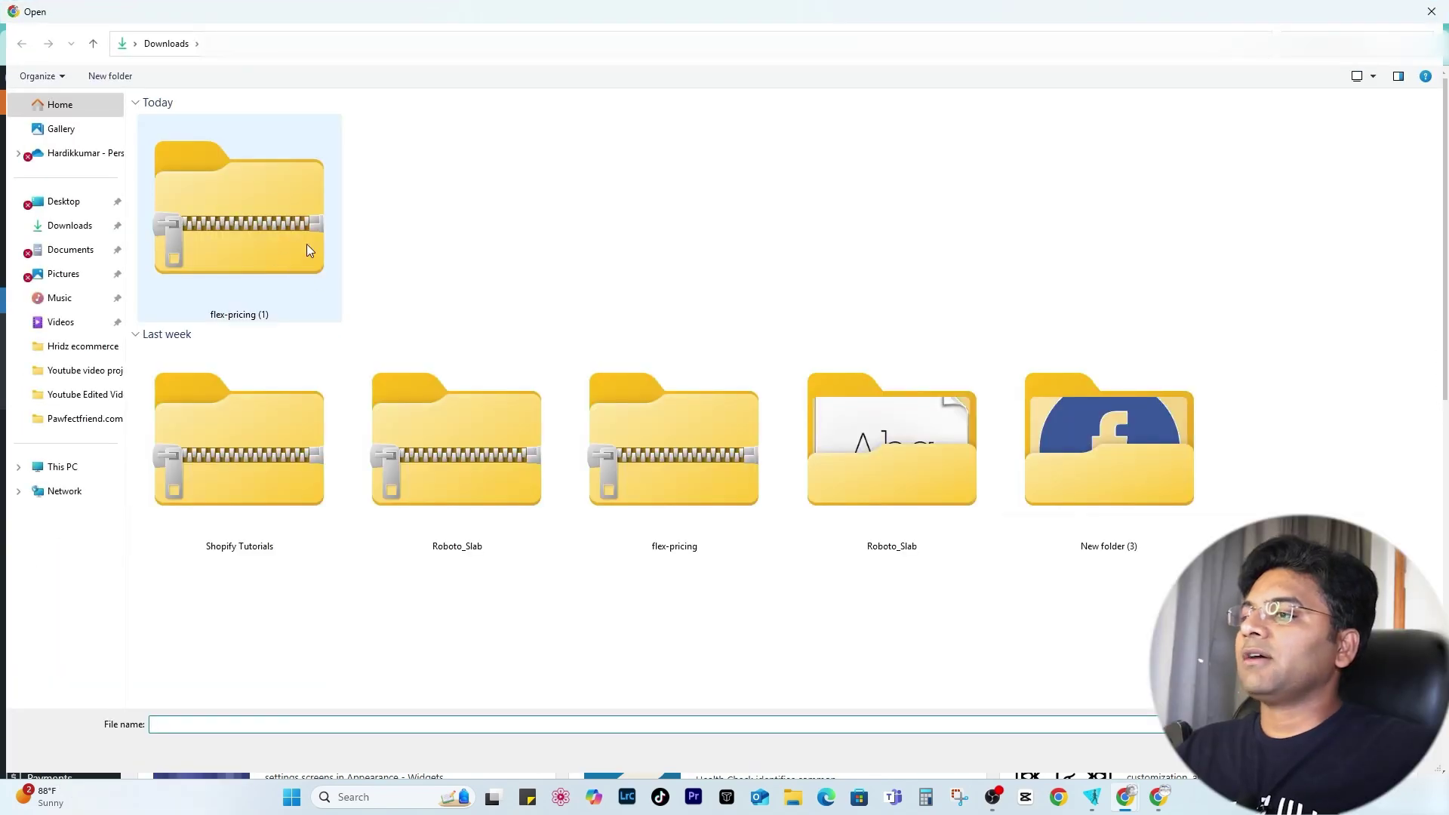
pyautogui.doubleClick(256, 210)
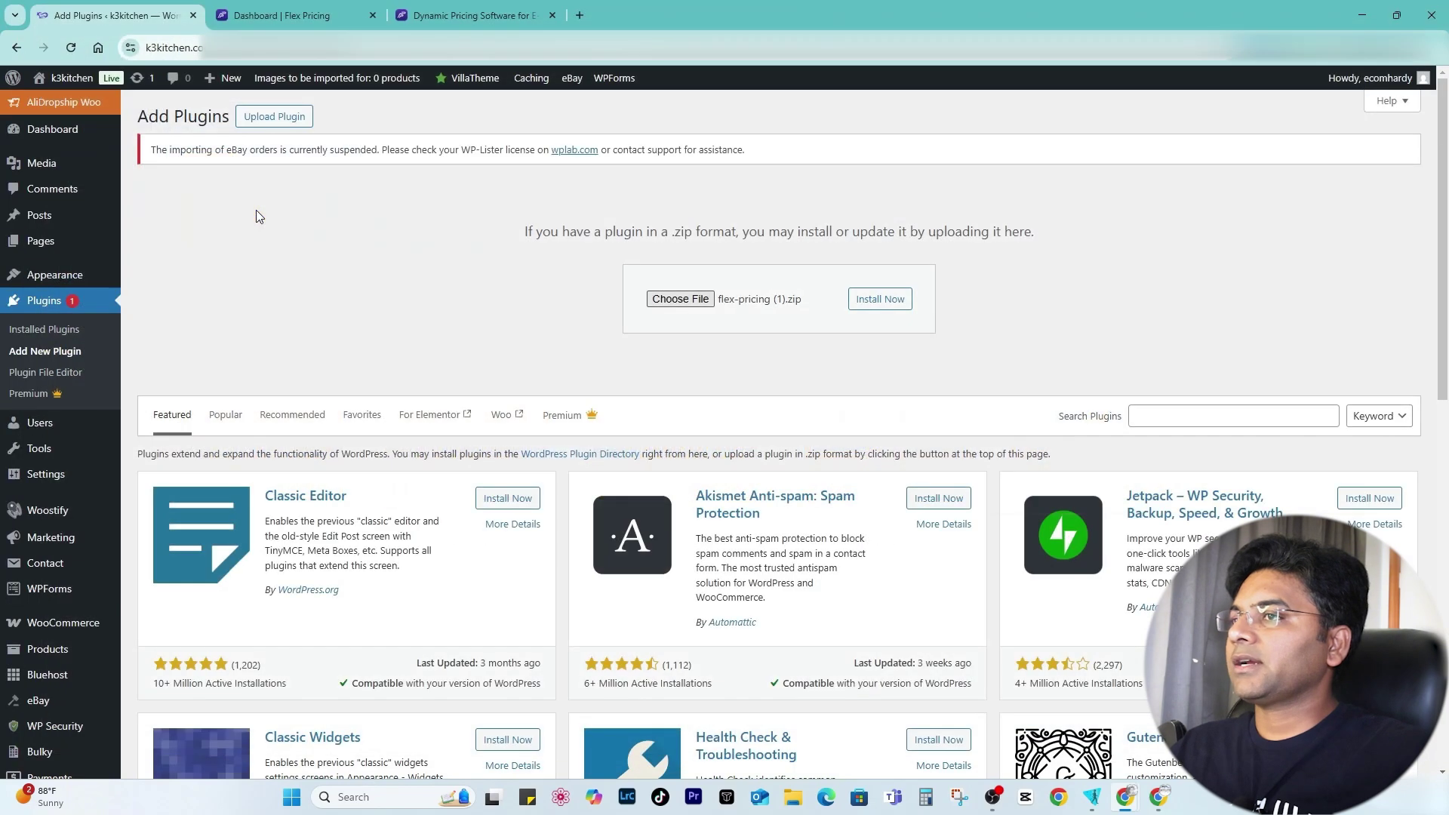
pyautogui.click(899, 312)
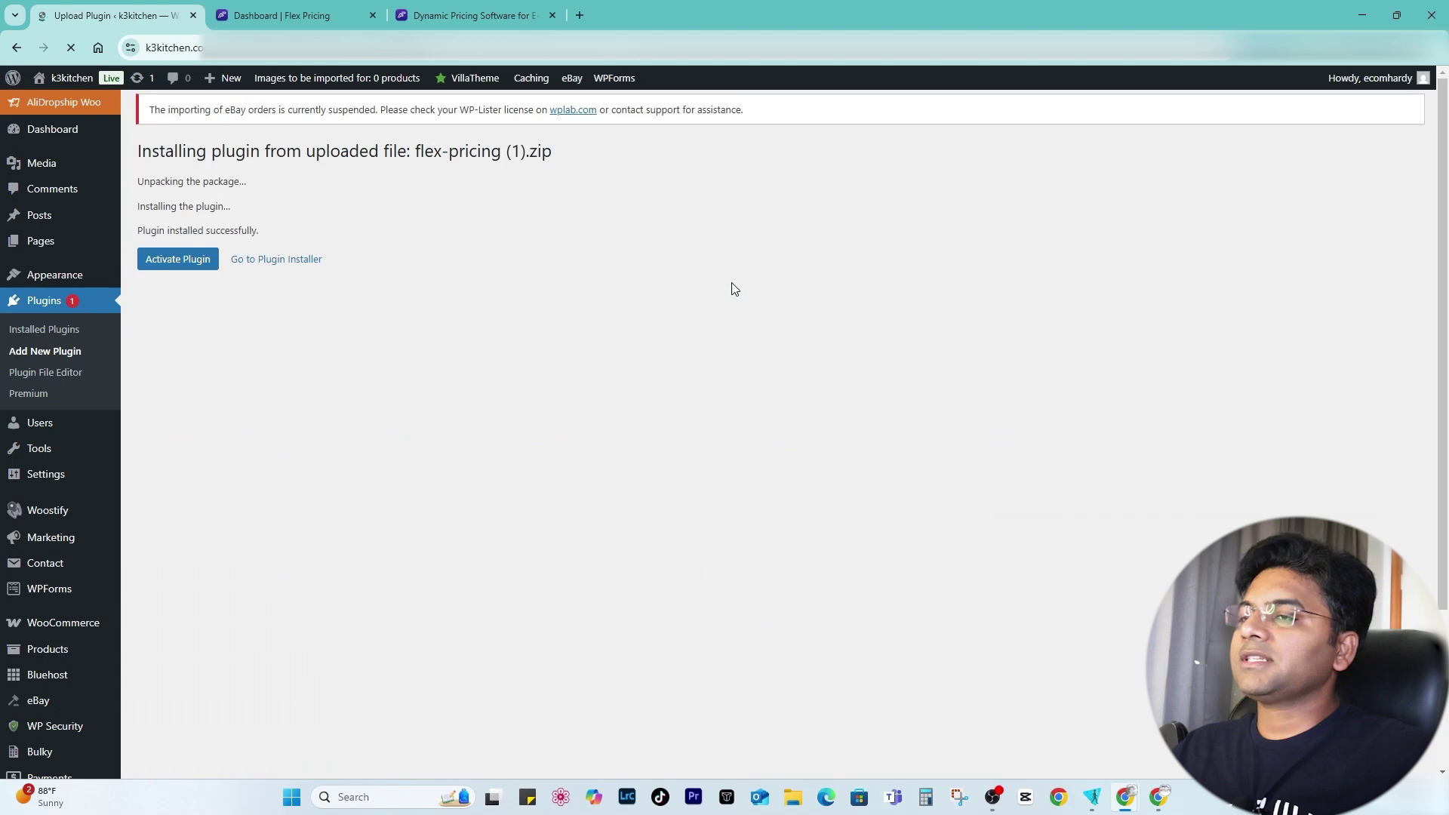
# Activate the uploaded Flex Pricing plugin and open its settings from the installed plugins.
pyautogui.click(157, 279)
pyautogui.scroll(-10, 168, 330)
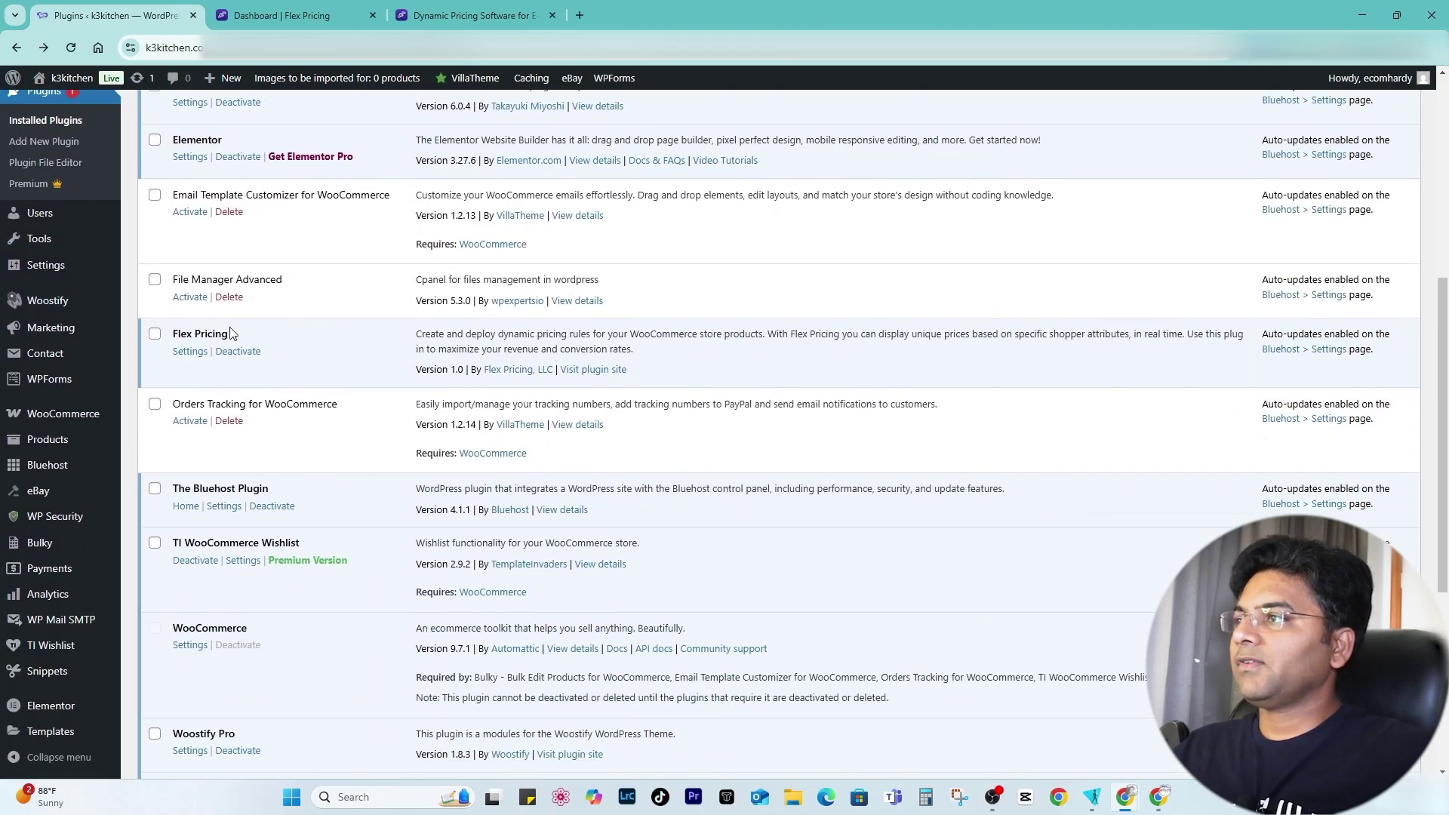
pyautogui.click(190, 351)
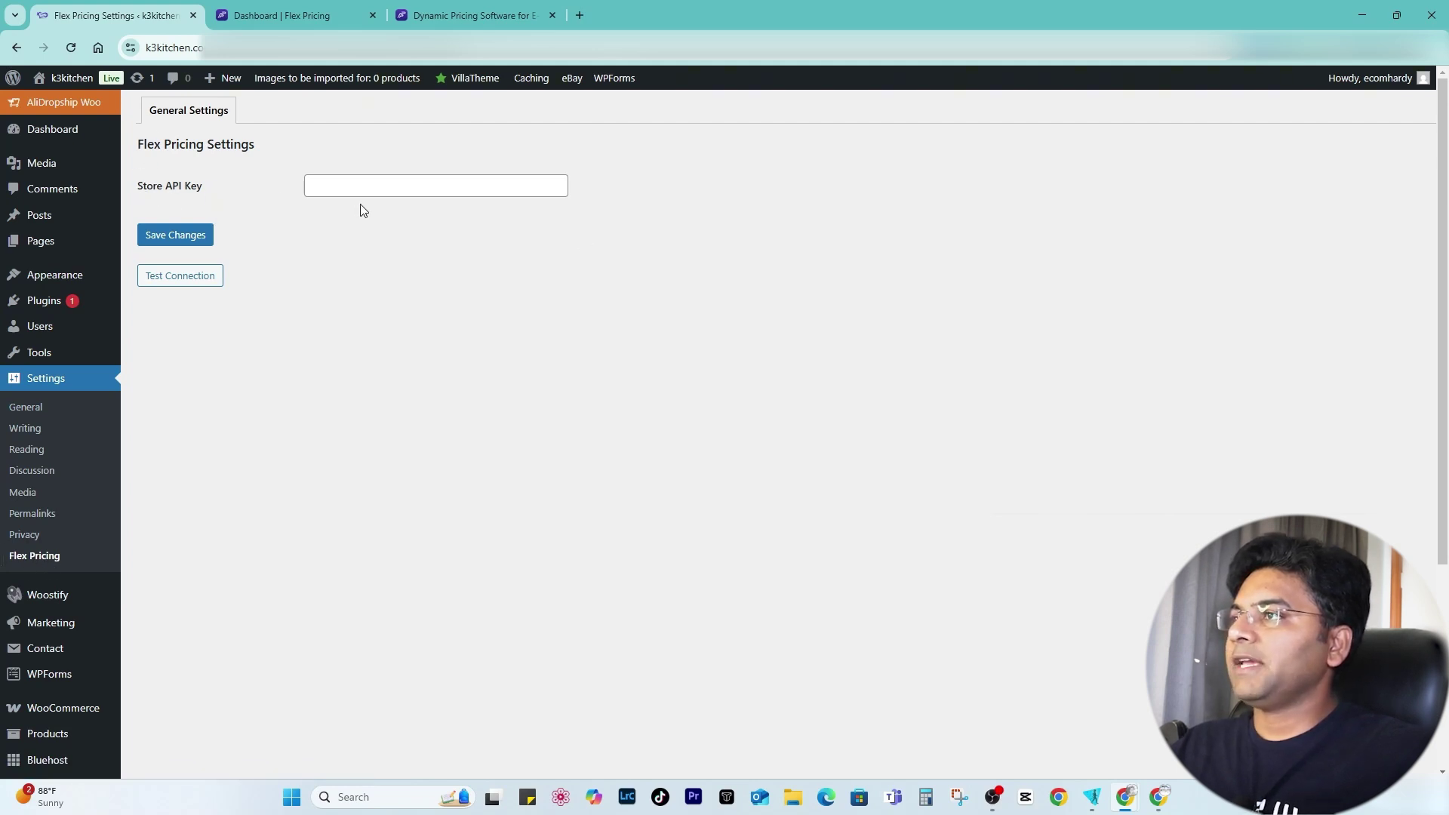
# Return to FlexPricing's WooCommerce connection guide and locate the store API key under Step 3.
pyautogui.hotkey('alt', 'Tab')
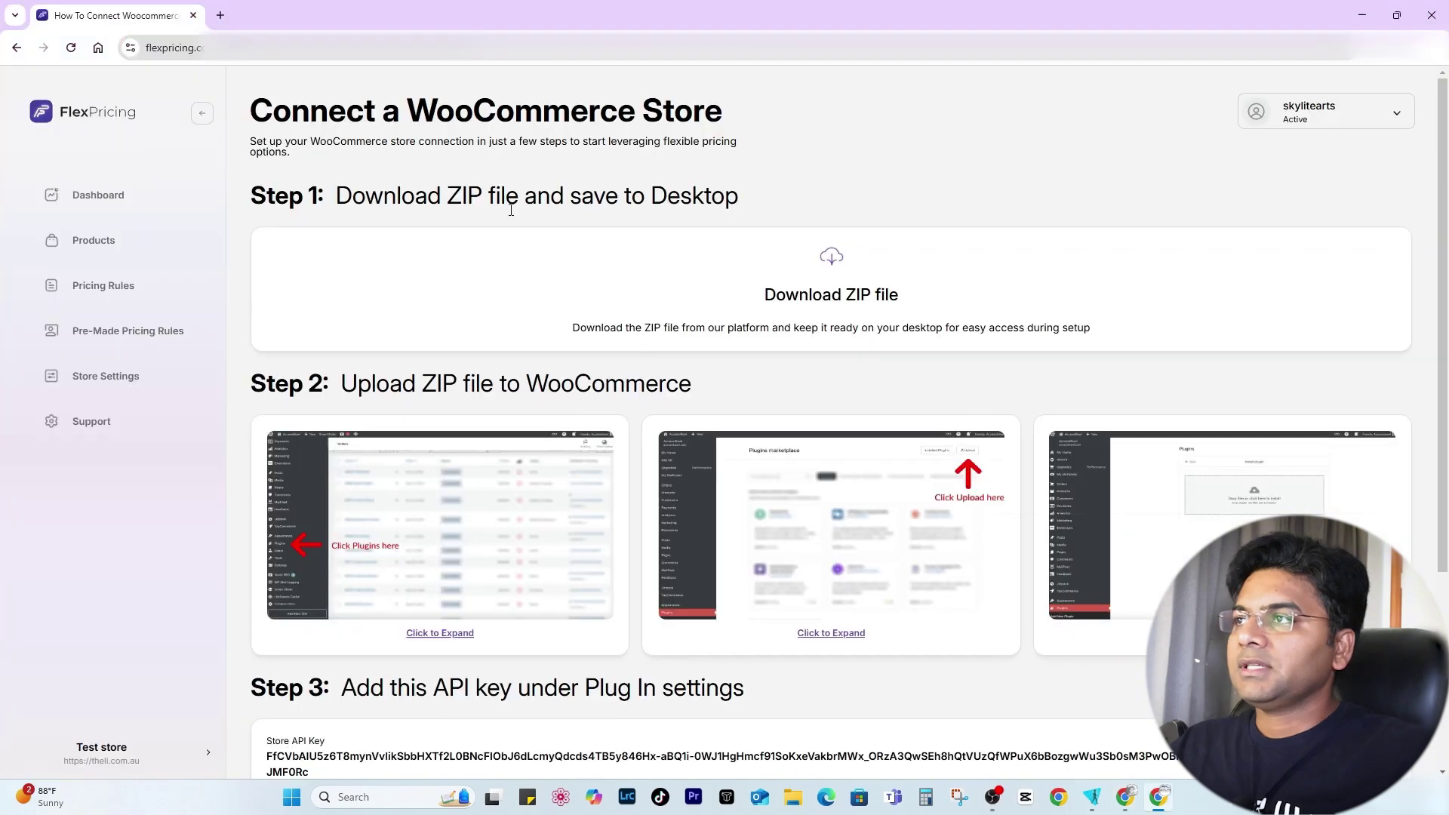
pyautogui.scroll(-4, 895, 358)
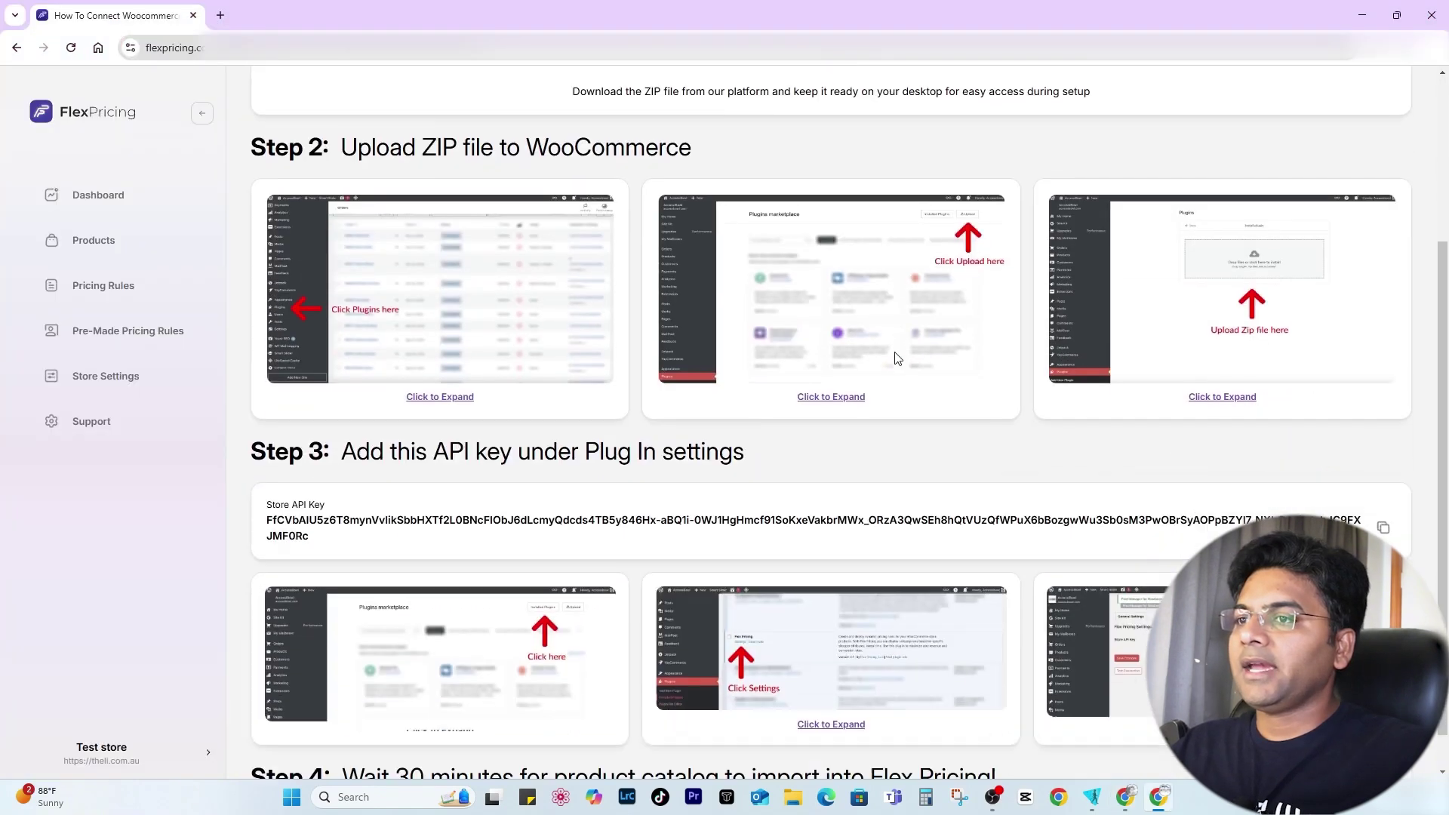
pyautogui.moveTo(249, 407); pyautogui.dragTo(747, 411)
pyautogui.click(487, 502)
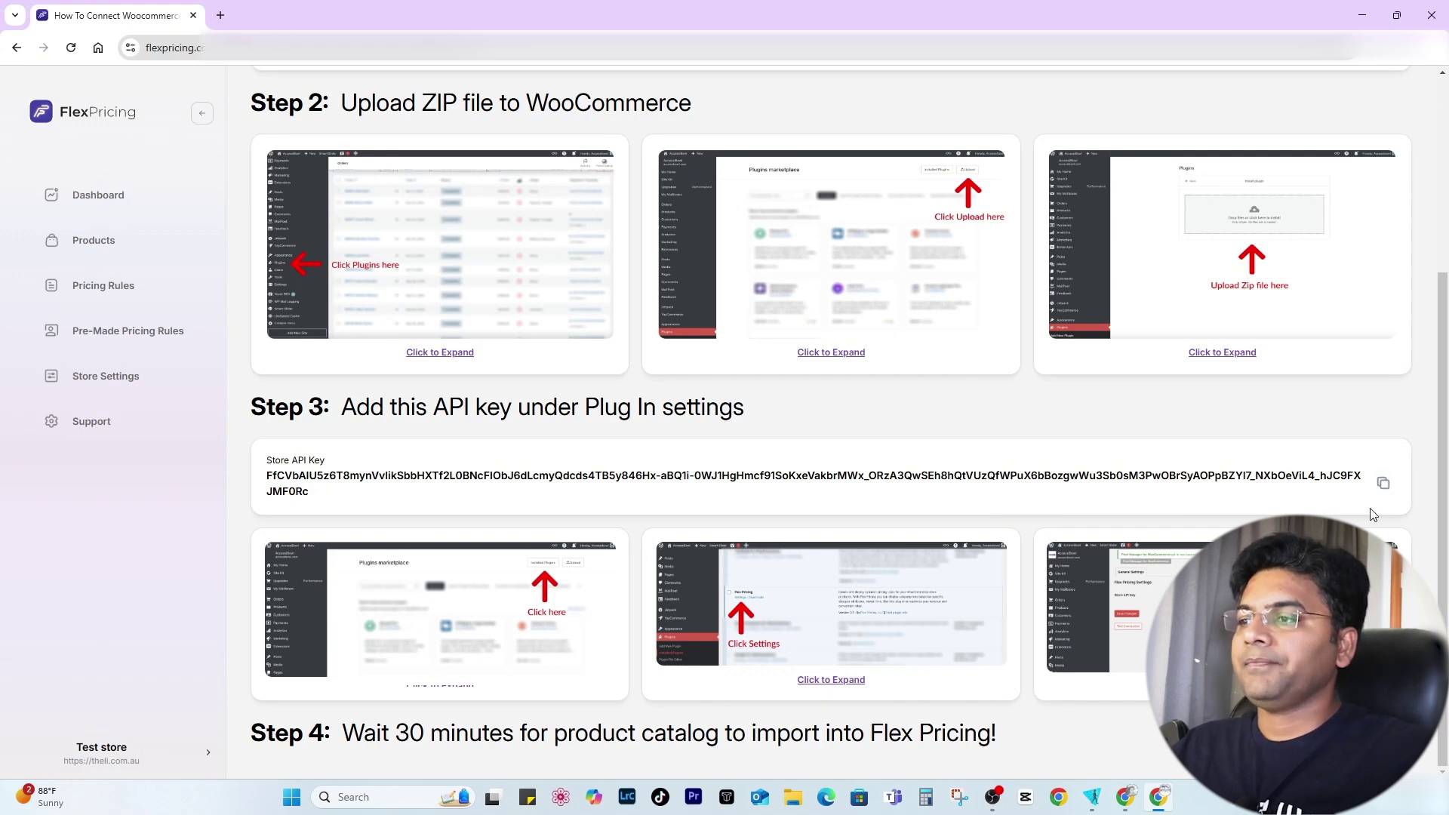
# Switch back to the WordPress plugin settings, paste the API key into the Store API Key field, and save the changes.
pyautogui.click(1362, 15)
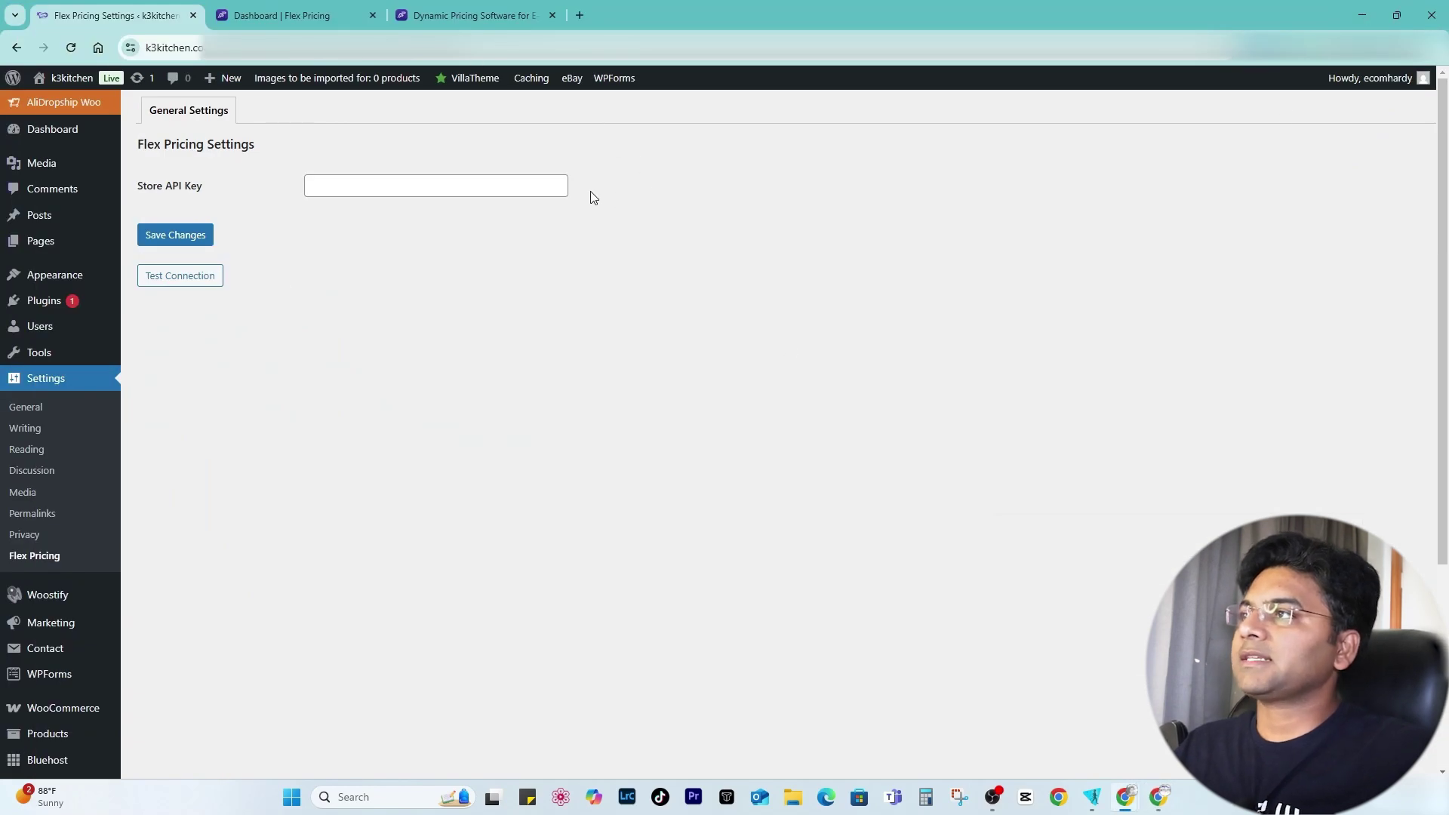
pyautogui.click(562, 188)
pyautogui.hotkey('ctrl', 'v')
pyautogui.click(634, 368)
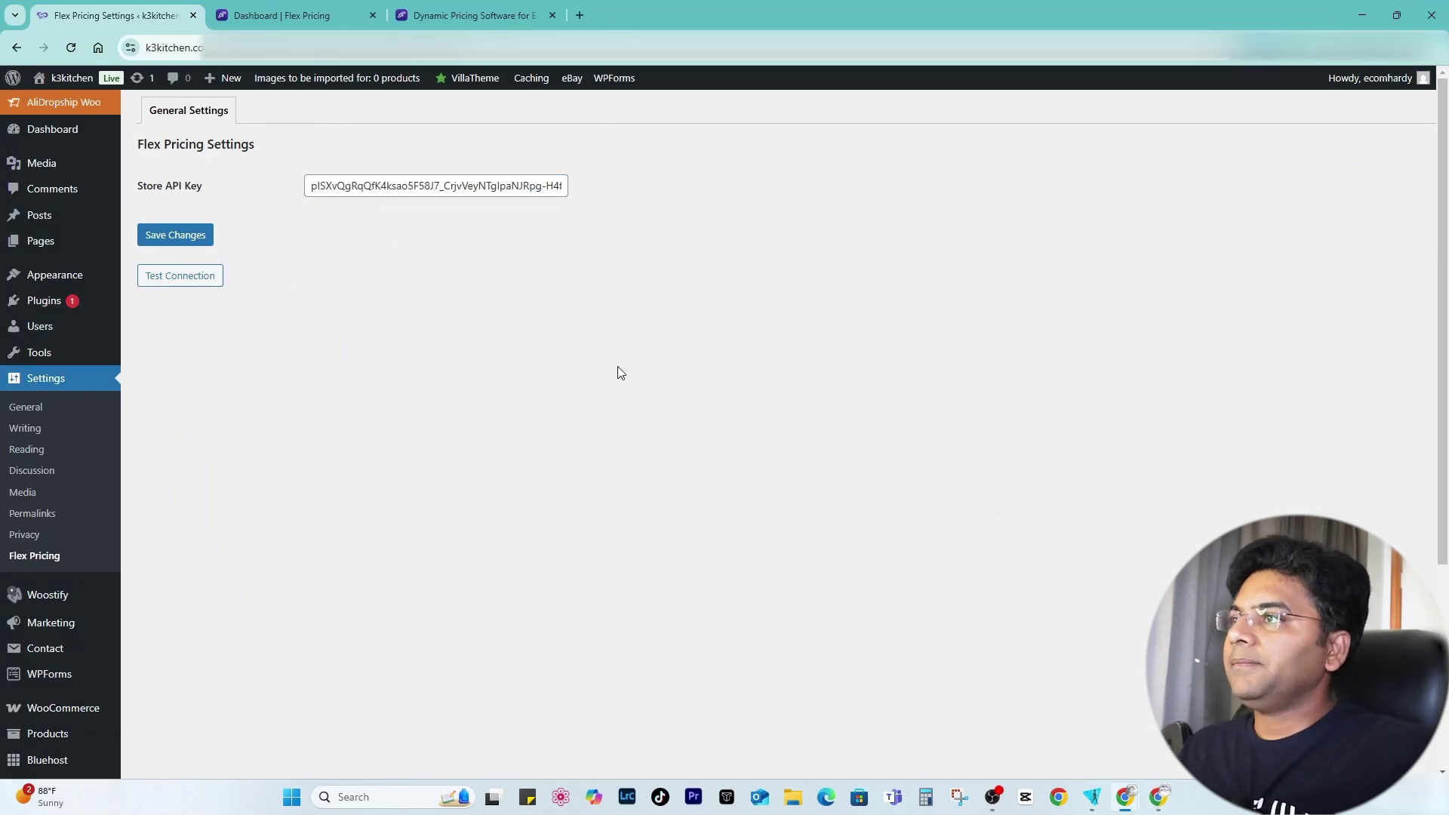
pyautogui.click(175, 235)
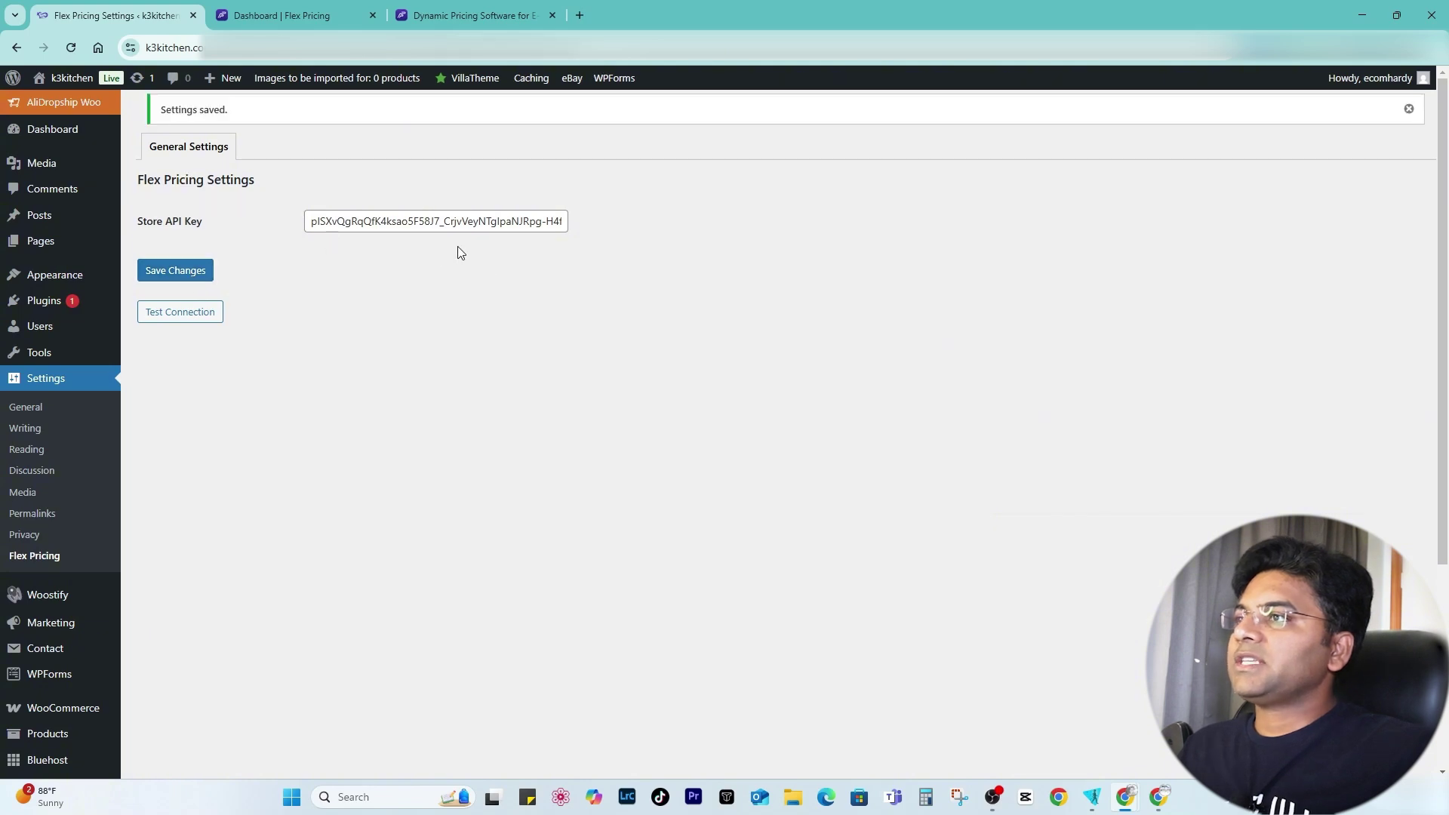
# Test the plugin's connection to Flex Pricing and read the result message.
pyautogui.click(193, 316)
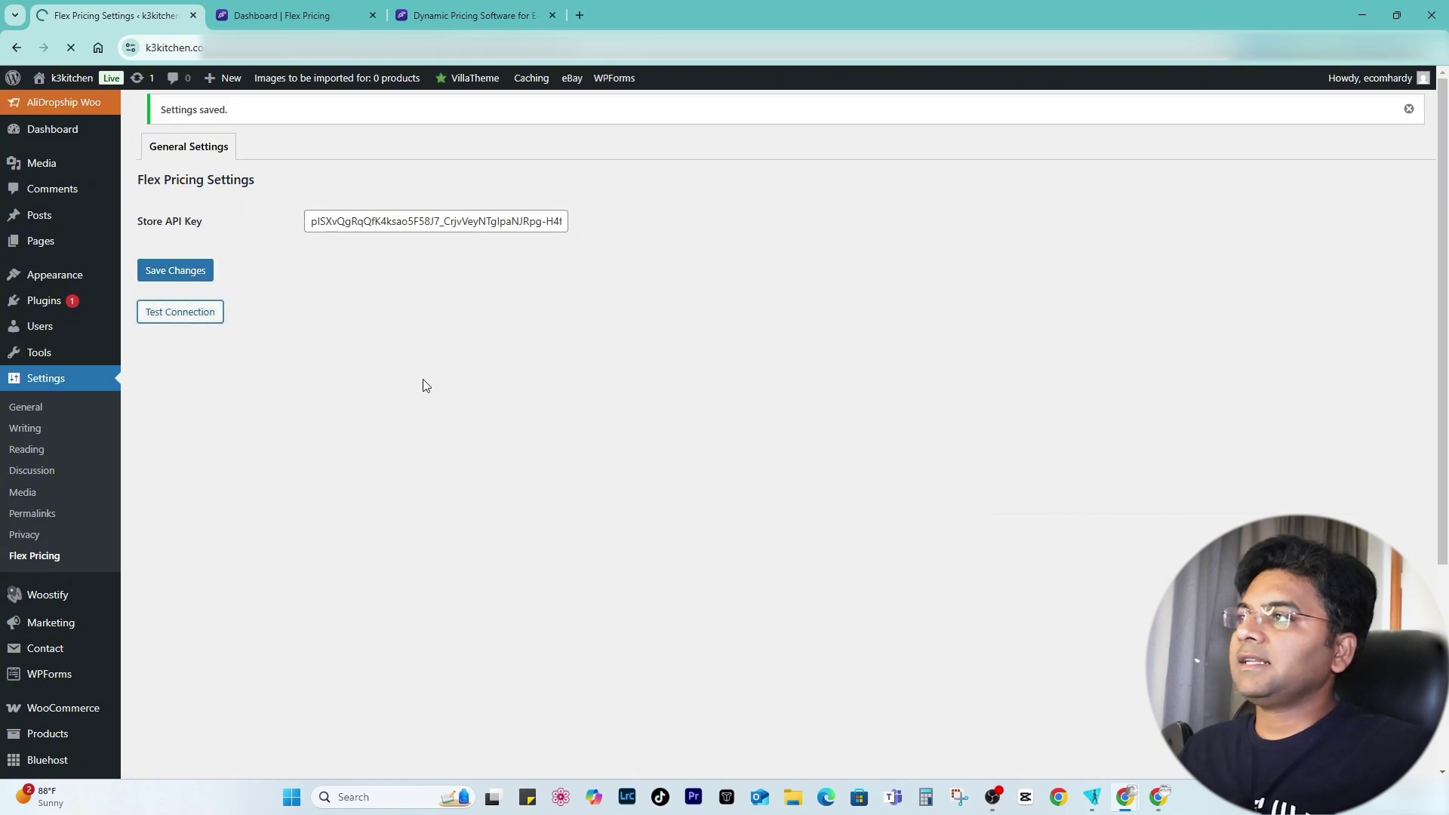
pyautogui.moveTo(163, 145); pyautogui.dragTo(341, 153)
pyautogui.click(525, 386)
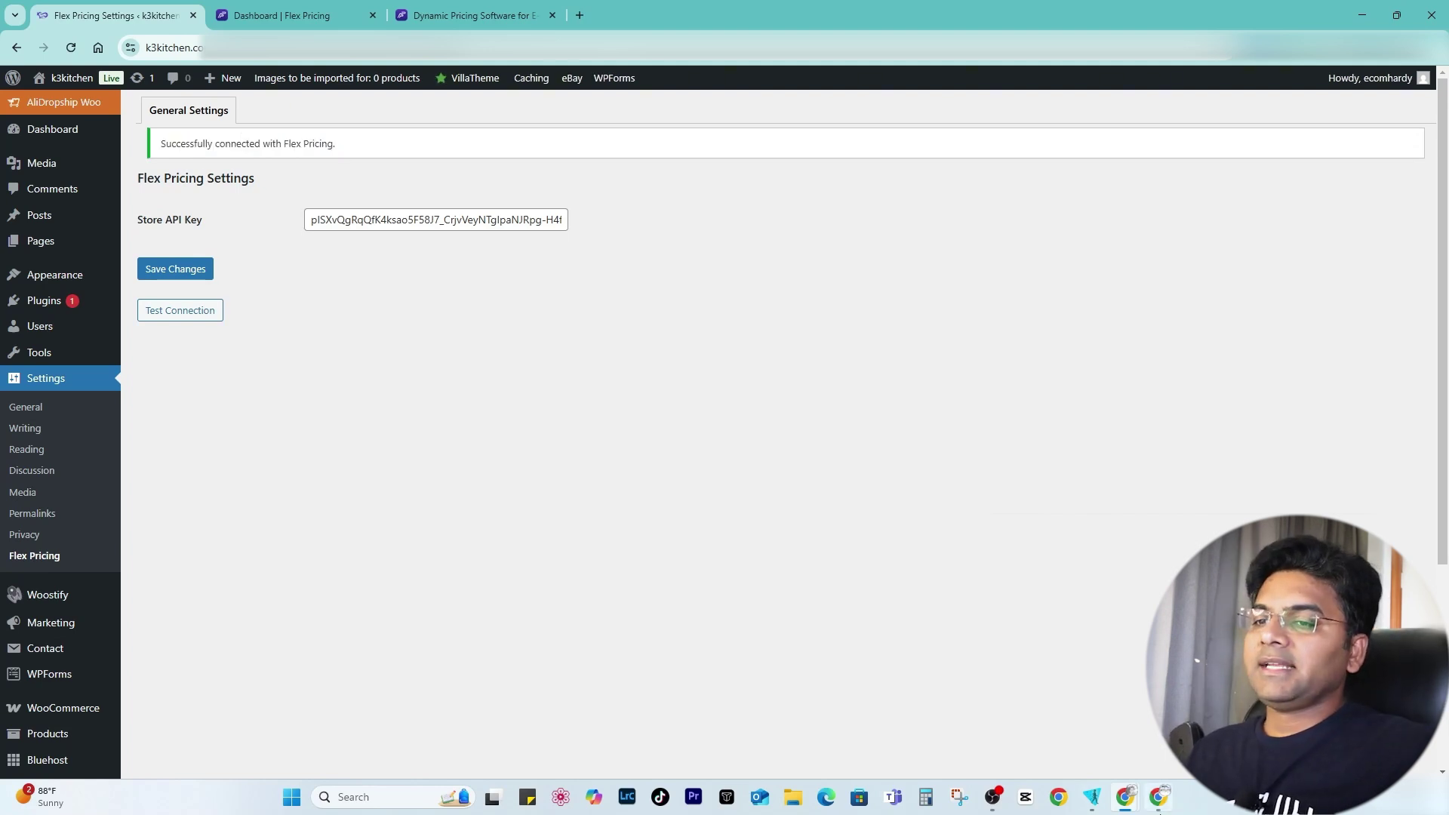
# Switch to the FlexPricing connection guide and read Step 4 about the product catalog import.
pyautogui.click(1160, 798)
pyautogui.moveTo(256, 730); pyautogui.dragTo(265, 732)
pyautogui.moveTo(350, 740); pyautogui.dragTo(1009, 727)
pyautogui.click(1011, 734)
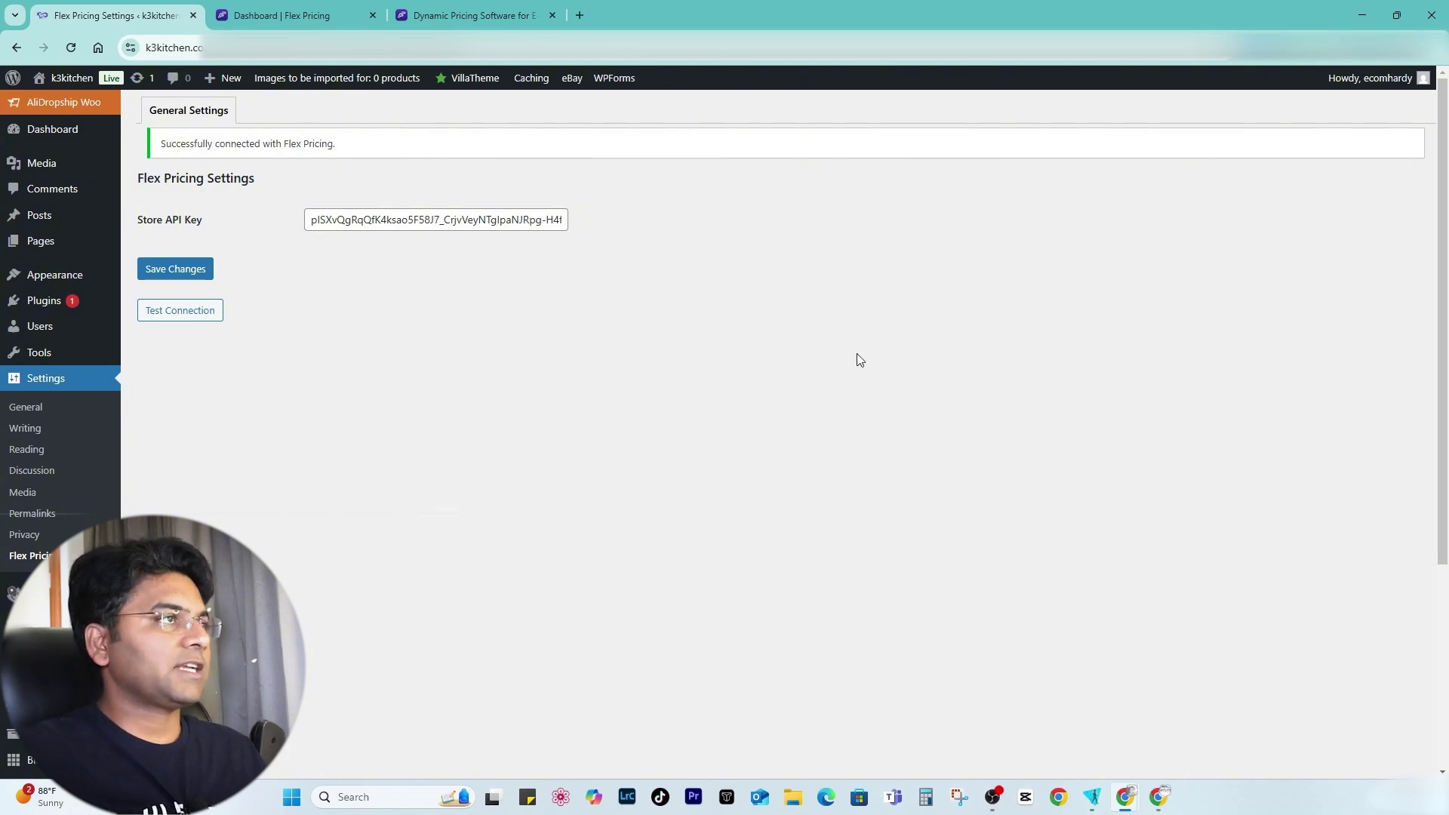
# Open the Flex Pricing dashboard for K3Kitchen and check the store selection and connection status.
pyautogui.click(296, 20)
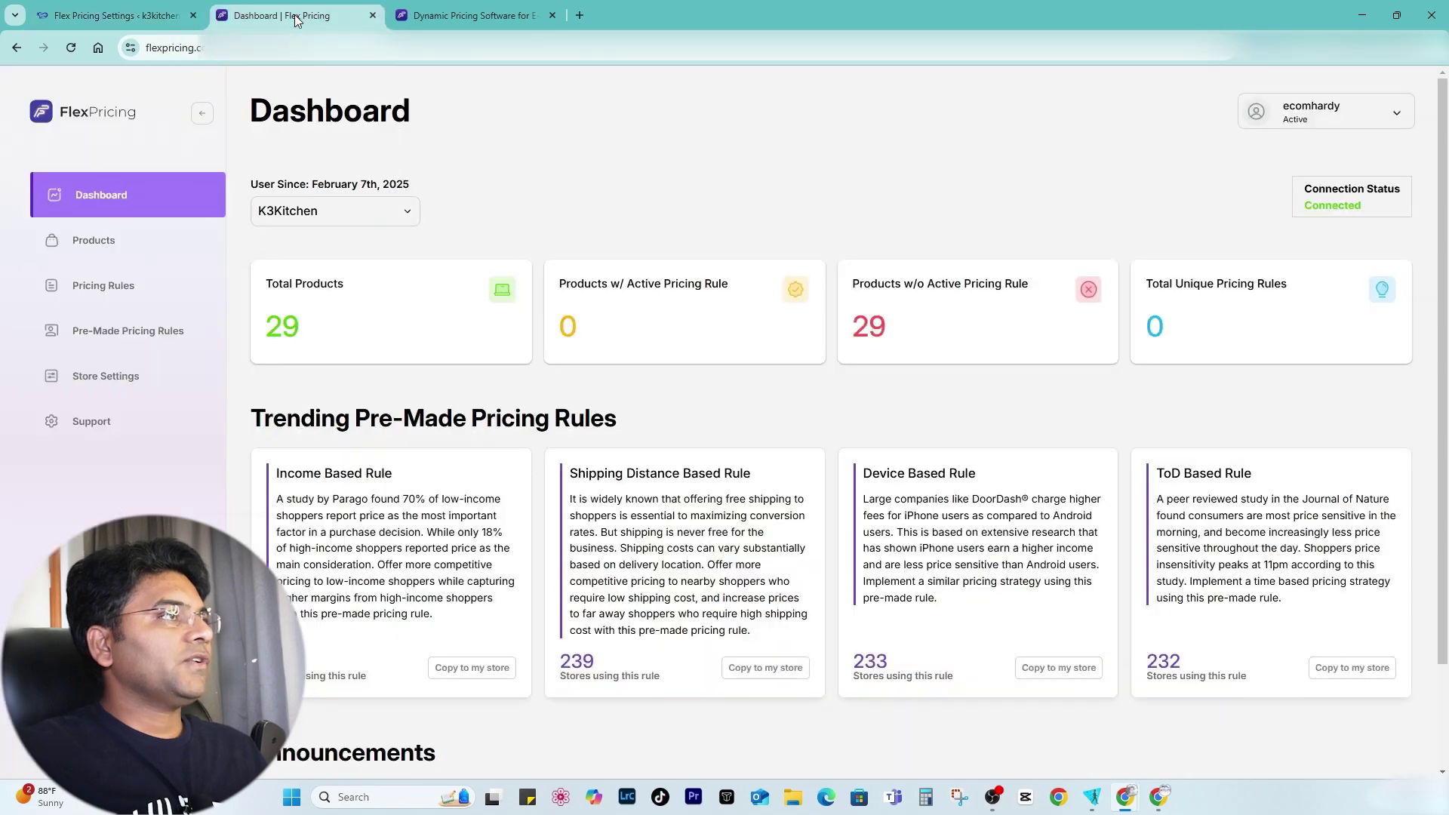
pyautogui.click(361, 219)
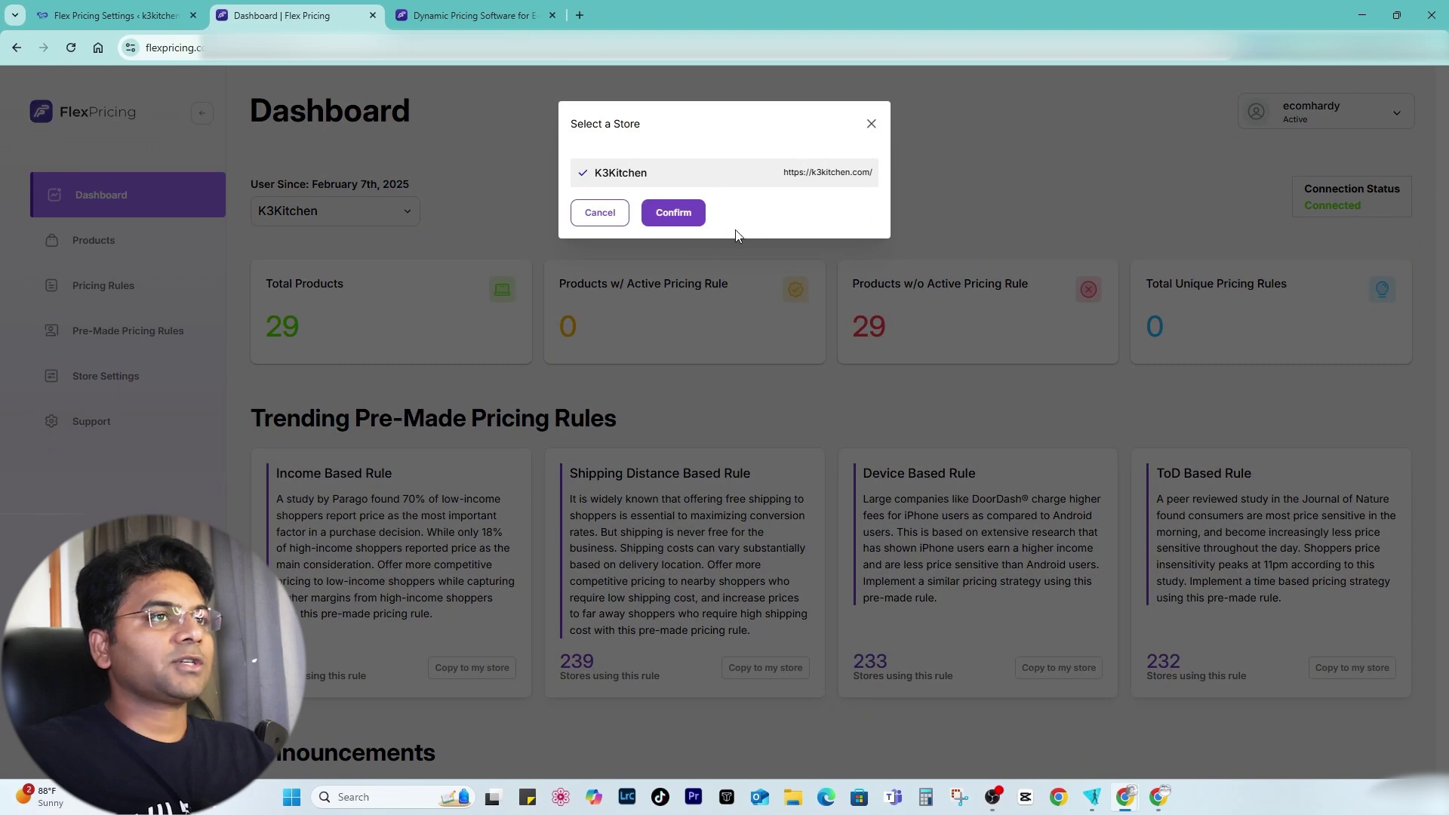
pyautogui.click(977, 180)
pyautogui.moveTo(1309, 192); pyautogui.dragTo(1381, 219)
pyautogui.click(1353, 203)
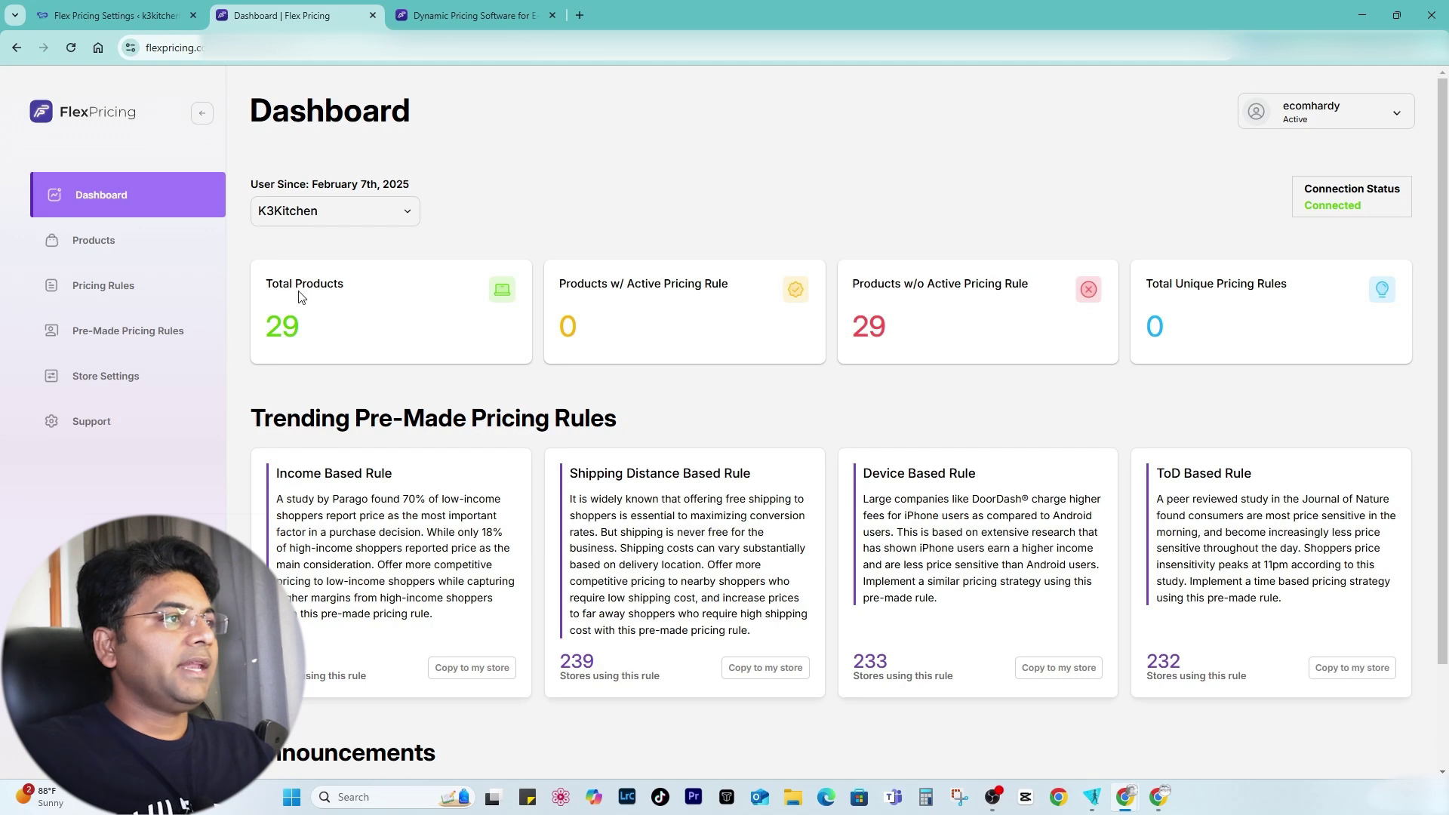
# Examine the dashboard's total products, products with and without active pricing rules, unique pricing rules and trending rules.
pyautogui.moveTo(270, 301); pyautogui.dragTo(355, 287)
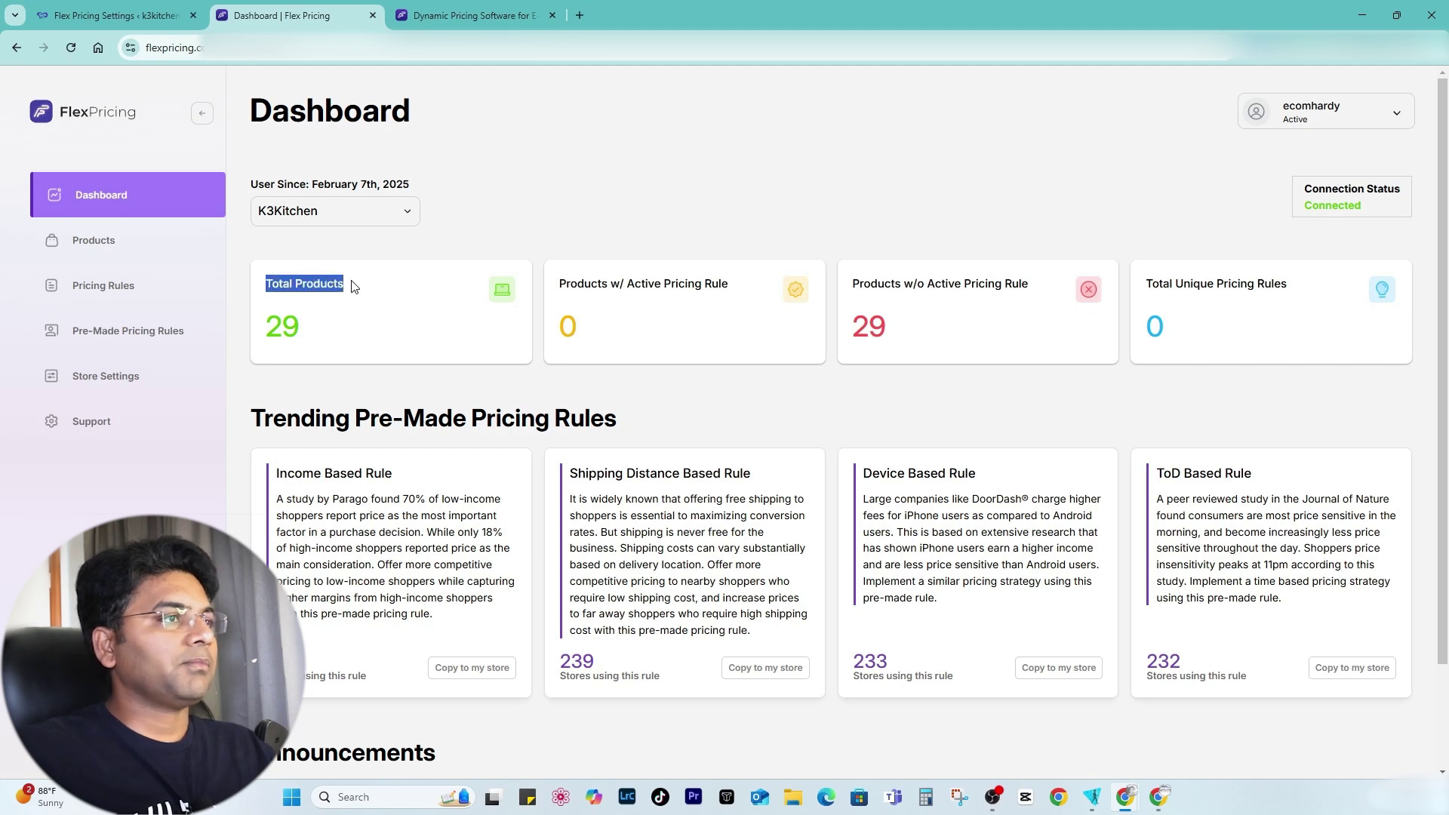
pyautogui.click(640, 287)
pyautogui.moveTo(581, 342); pyautogui.dragTo(561, 327)
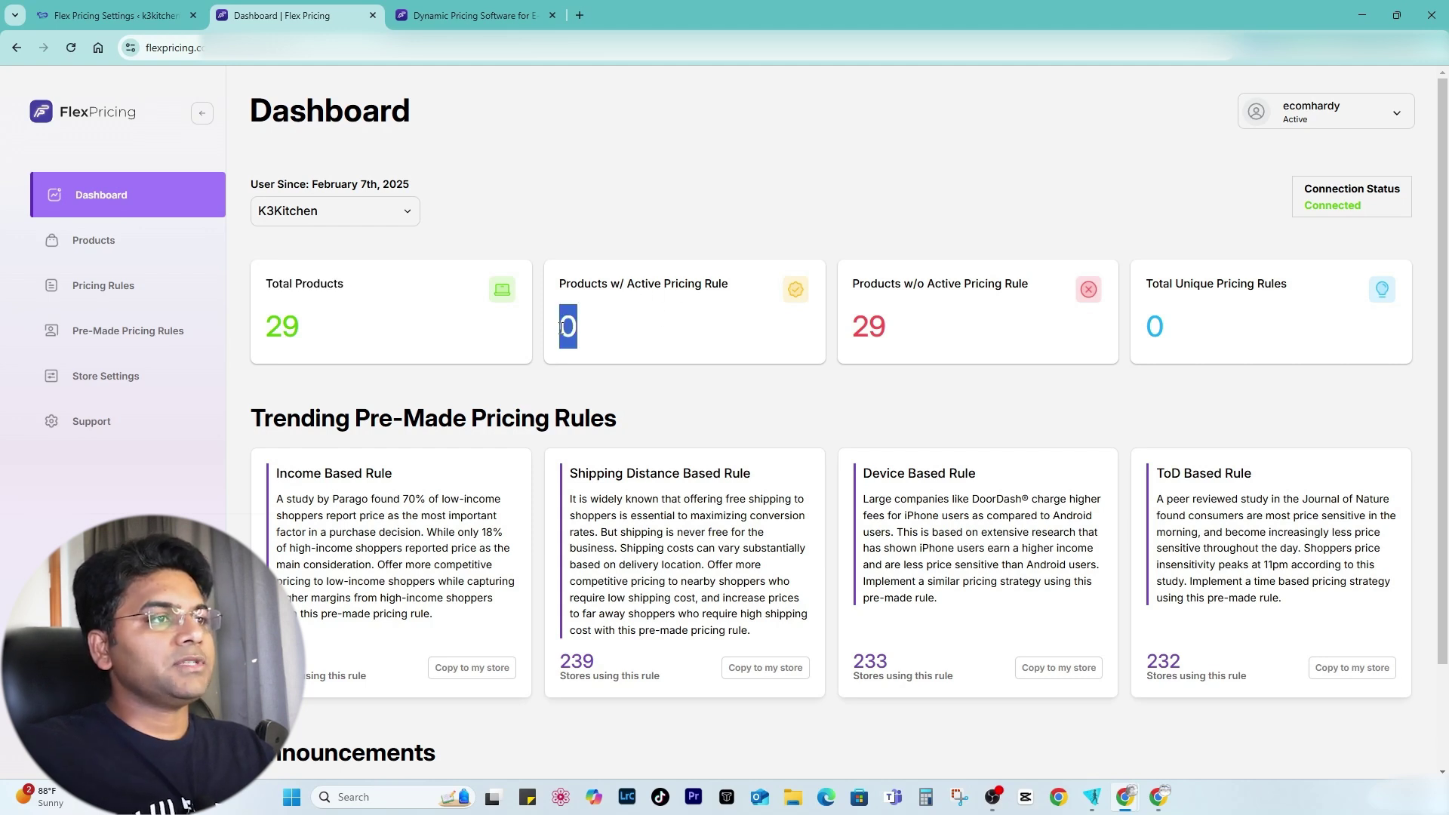
pyautogui.click(955, 300)
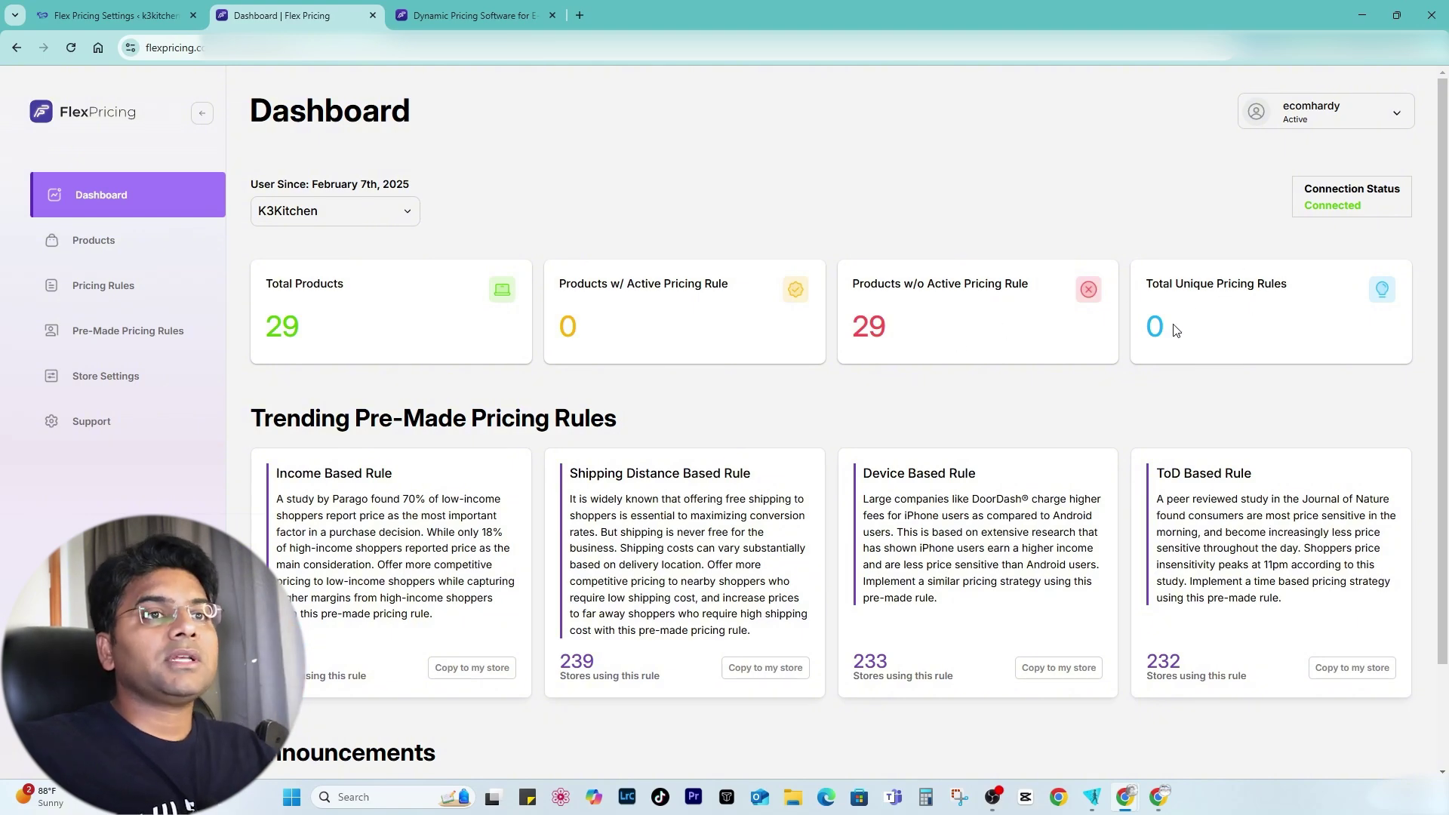
pyautogui.moveTo(1174, 330); pyautogui.dragTo(1148, 326)
pyautogui.scroll(-2, 566, 354)
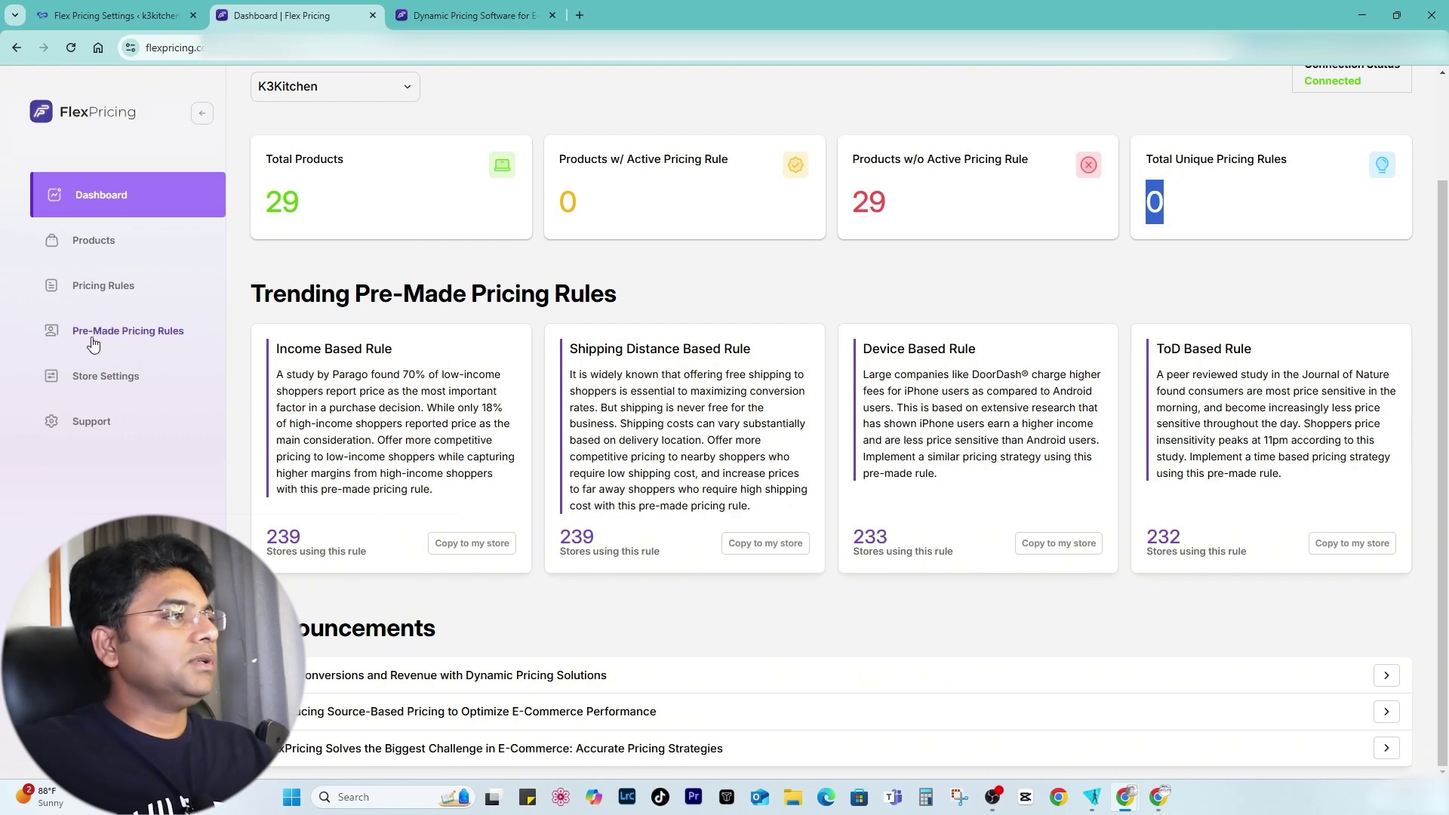
# Open the Pre-Made Pricing Rules page and look through the available rules.
pyautogui.click(167, 341)
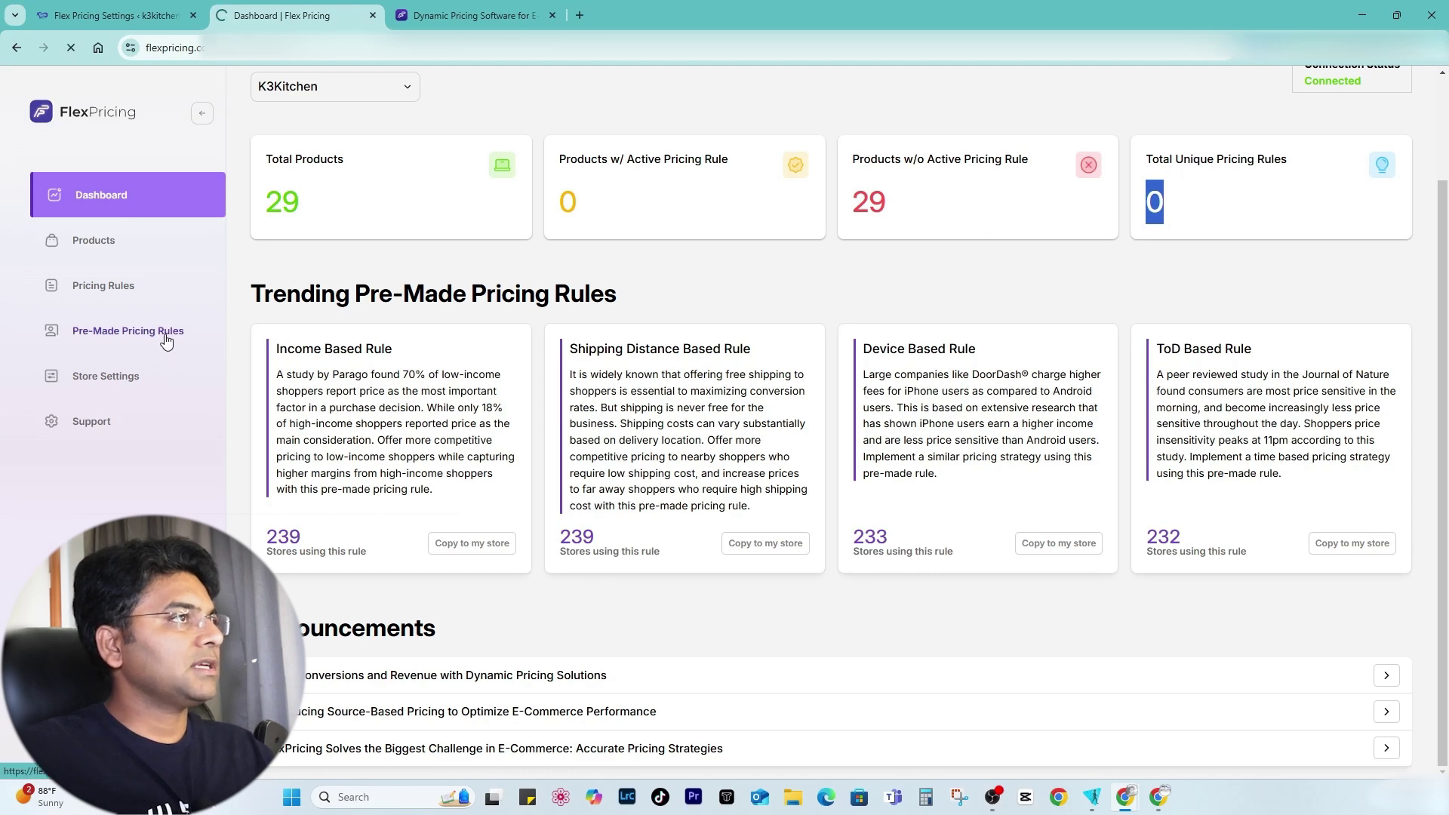
pyautogui.scroll(-2, 438, 370)
pyautogui.scroll(2, 438, 370)
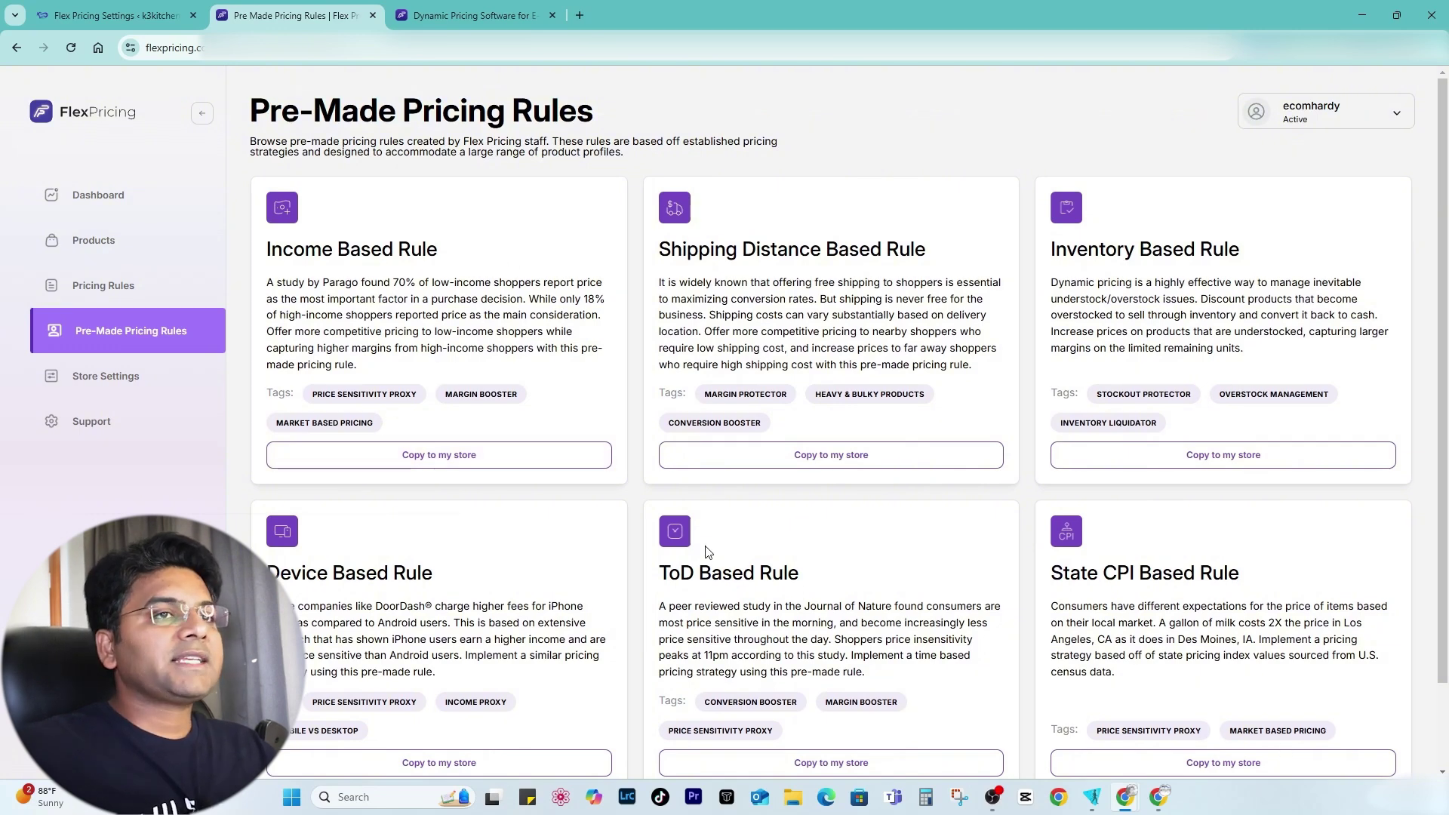
# Copy the pre-made Income Based Rule to the store and confirm the copy.
pyautogui.scroll(-2, 702, 500)
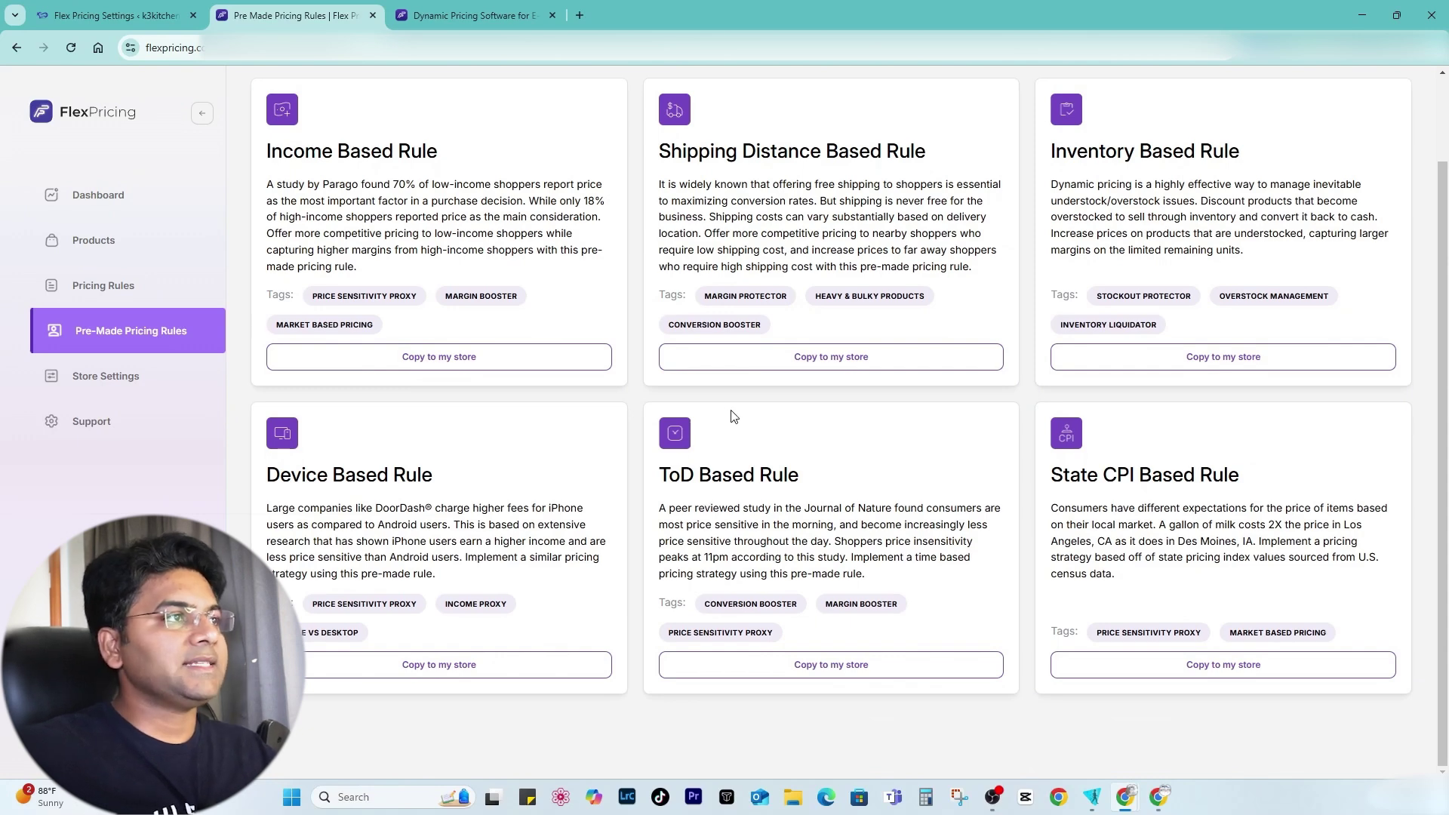
pyautogui.scroll(2, 734, 415)
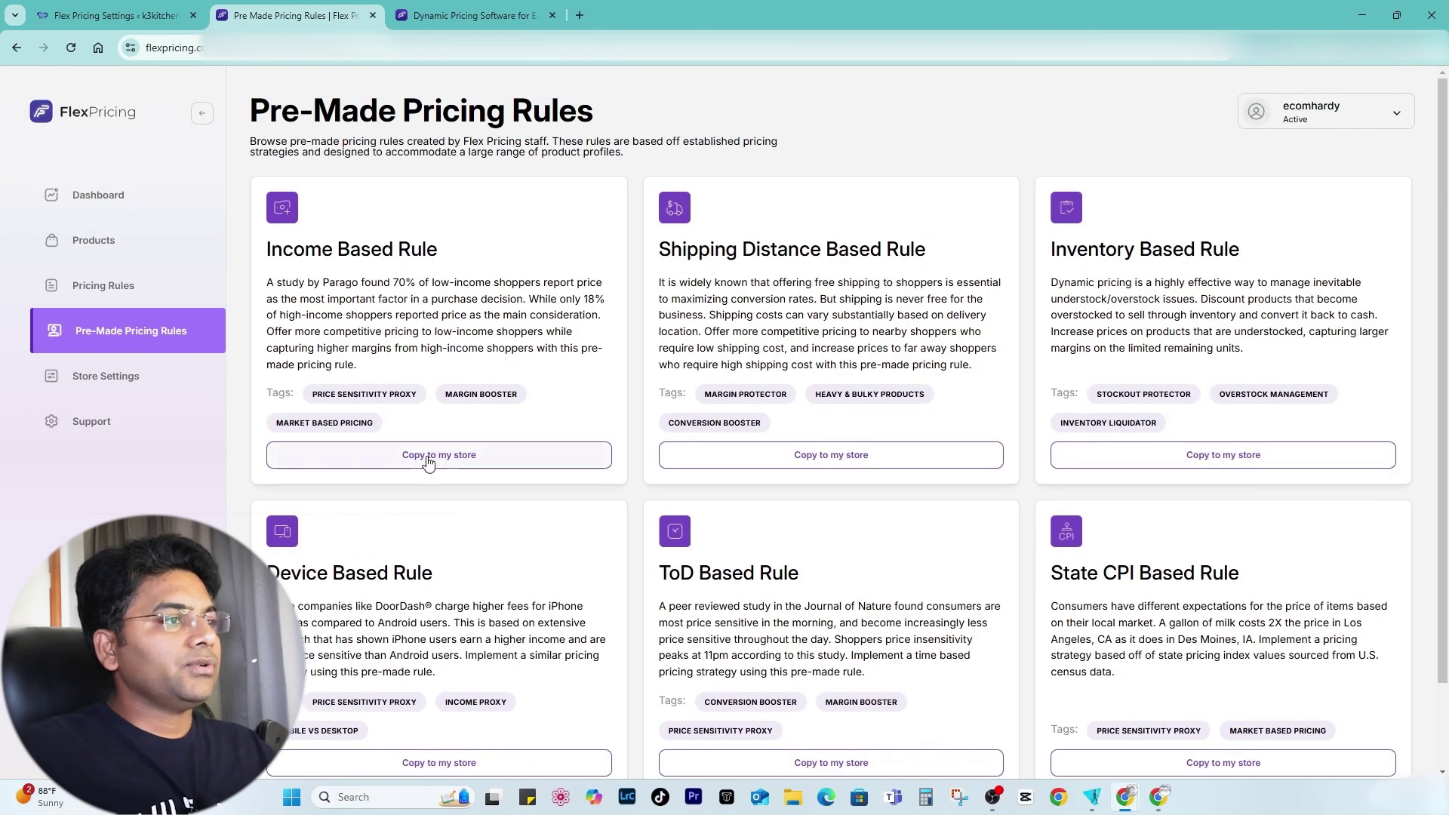
pyautogui.moveTo(266, 249); pyautogui.dragTo(439, 245)
pyautogui.click(439, 246)
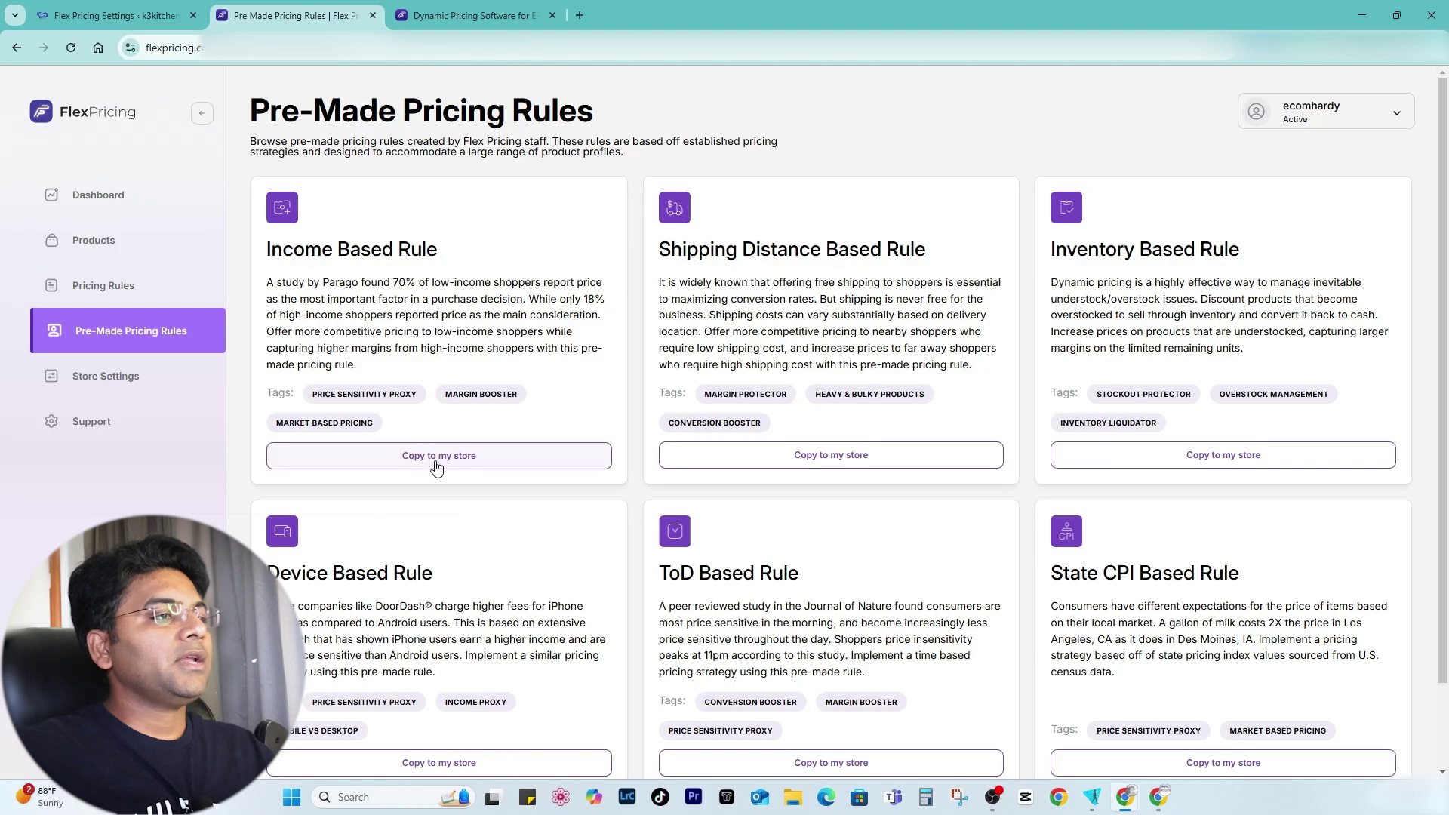
pyautogui.click(436, 461)
pyautogui.click(832, 188)
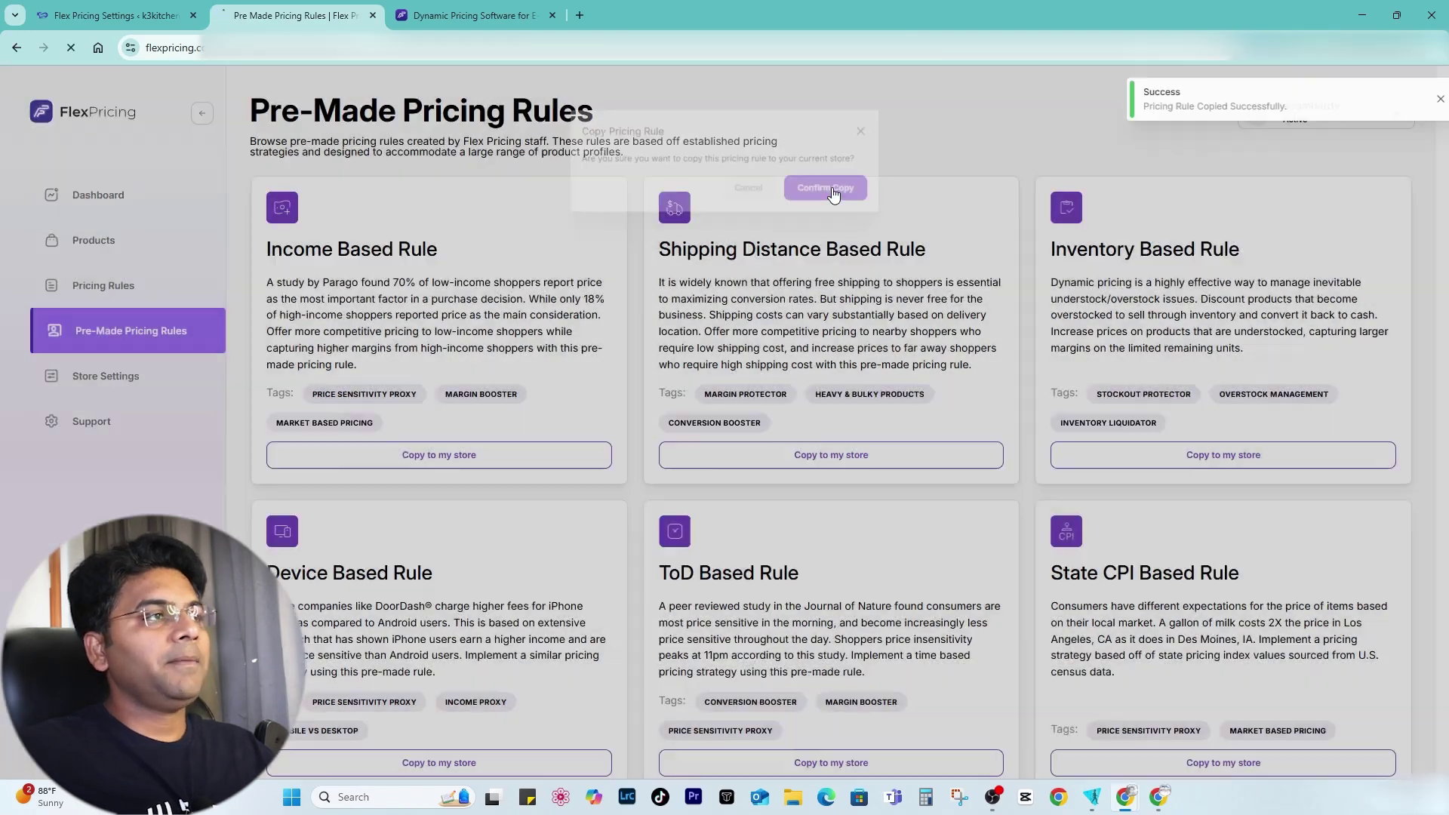
# Set the price increase to 15% for location incomes above 165000 dollars and 10% for incomes between 125000 and 164999 dollars.
pyautogui.scroll(-2, 521, 241)
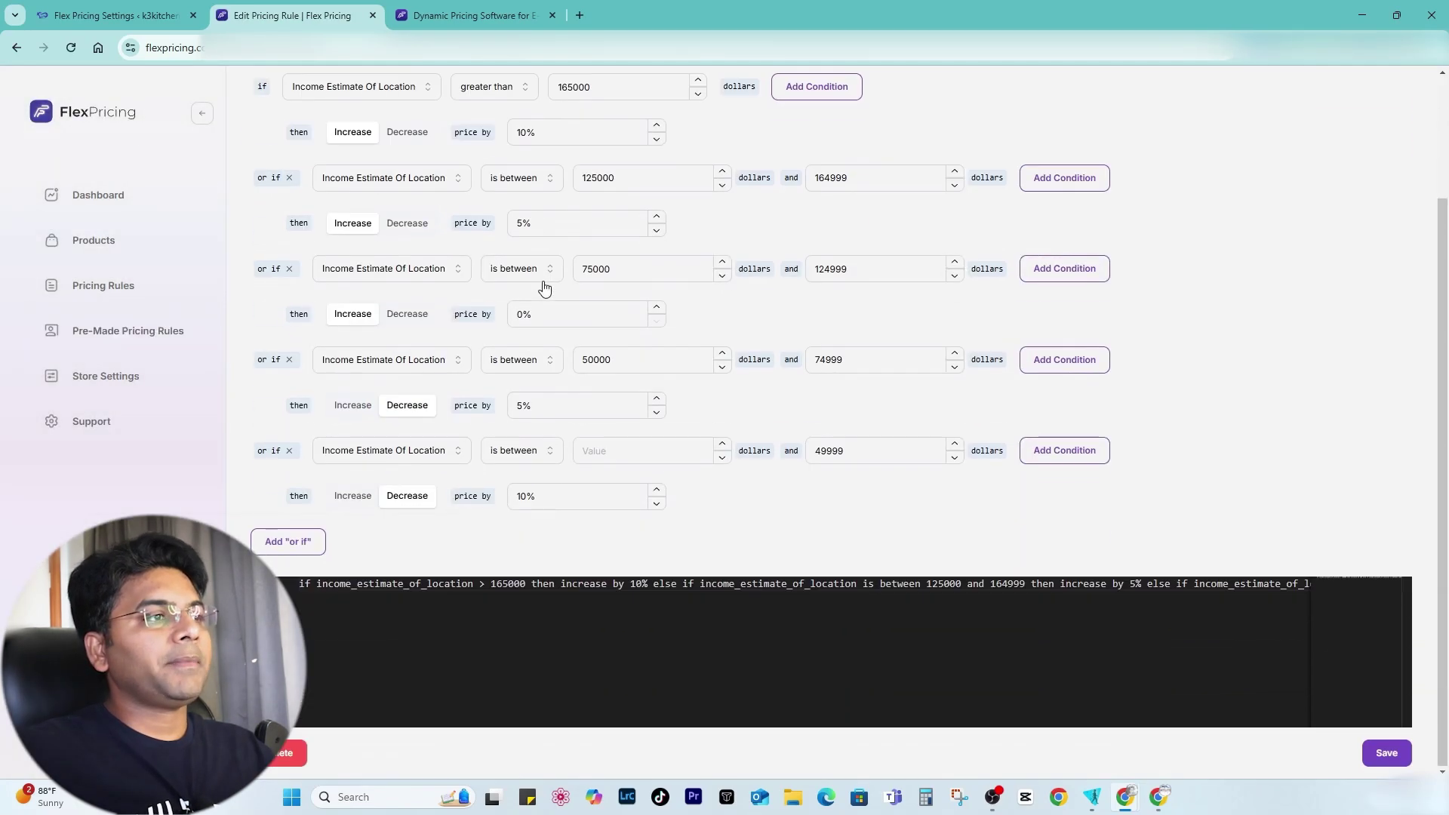
pyautogui.scroll(2, 558, 302)
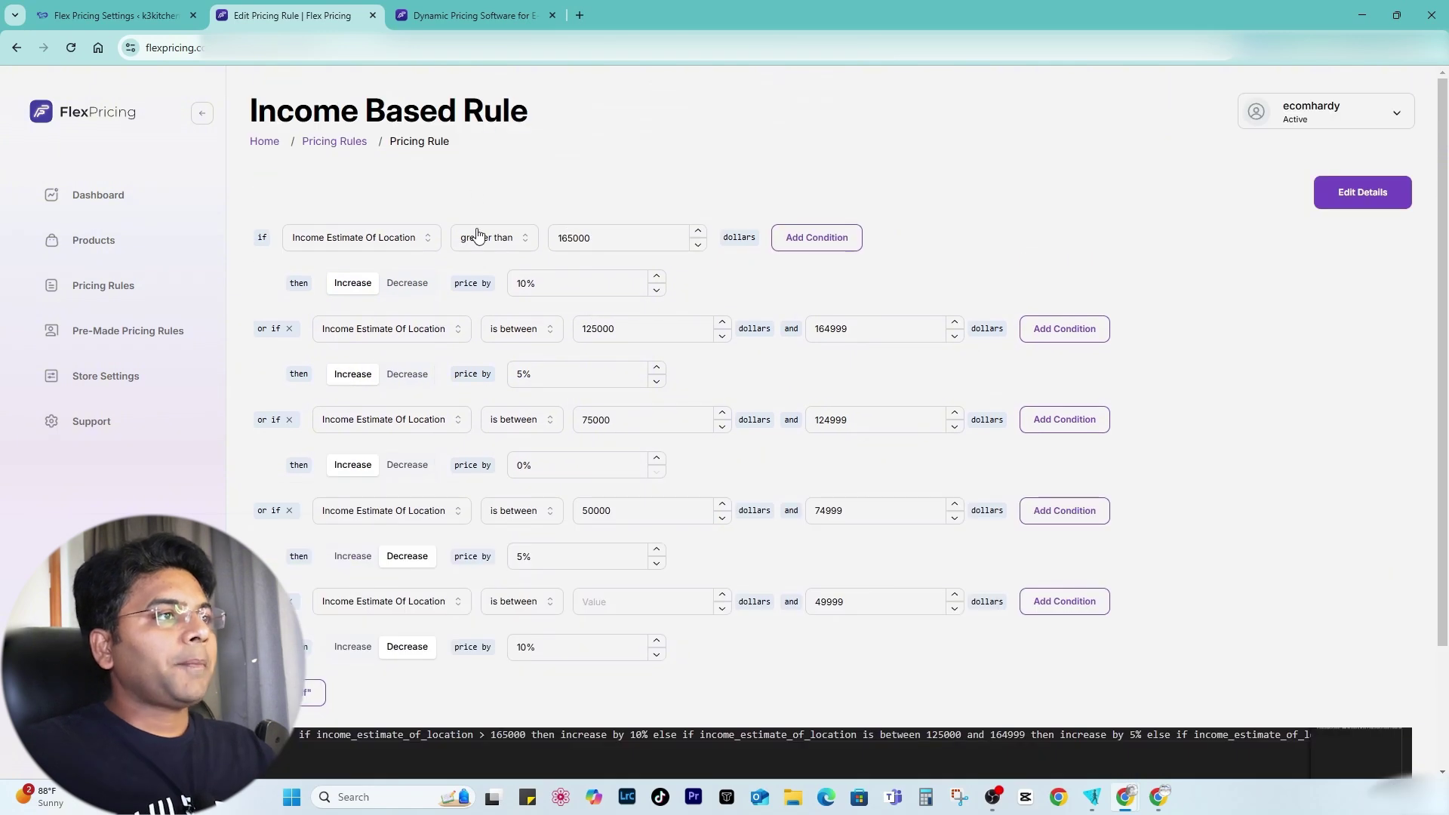
pyautogui.click(620, 237)
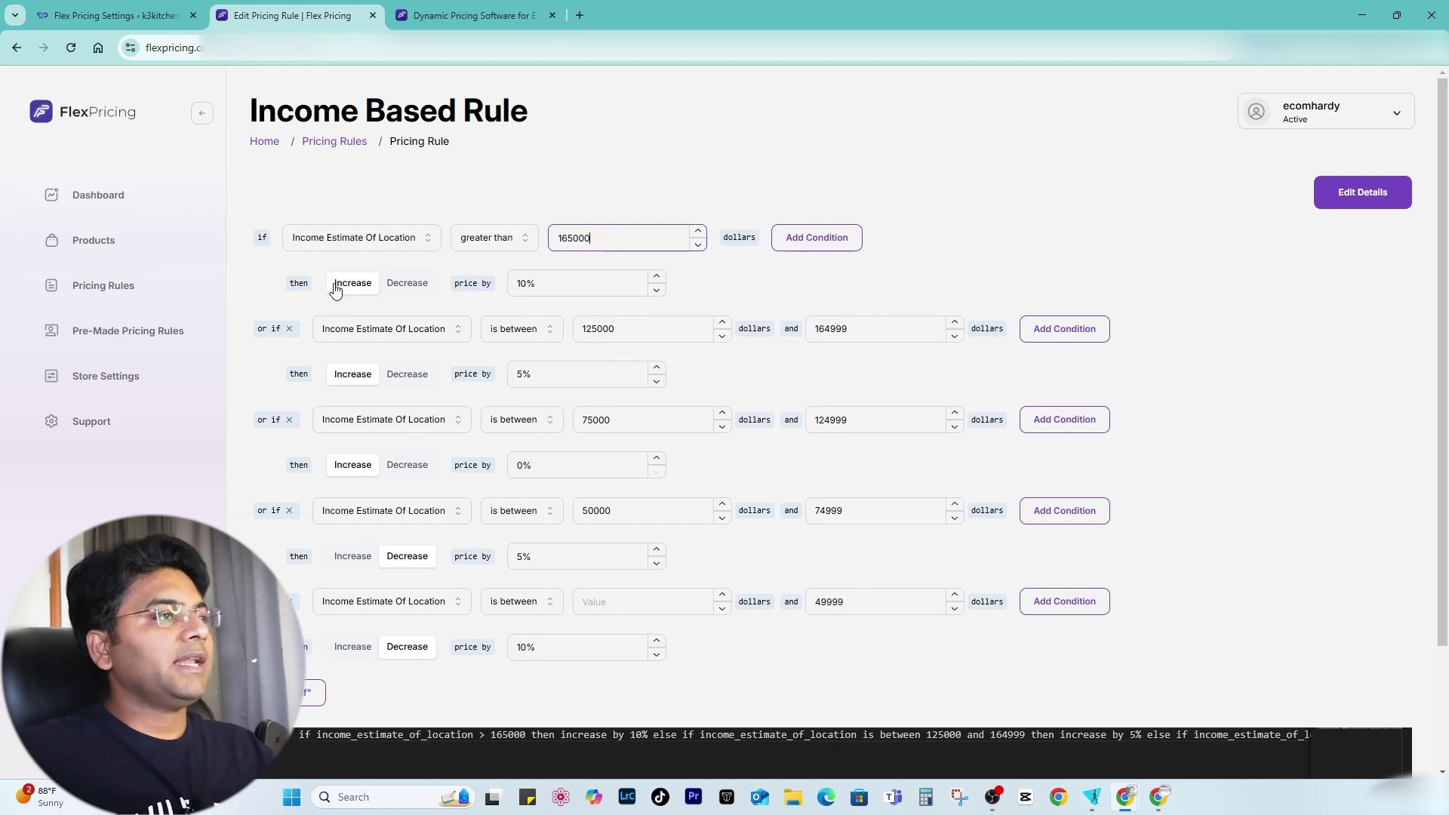
pyautogui.moveTo(575, 285); pyautogui.dragTo(506, 293)
pyautogui.press('End')
pyautogui.press('BackSpace')
pyautogui.press('BackSpace')
pyautogui.write('5%')
pyautogui.click(731, 272)
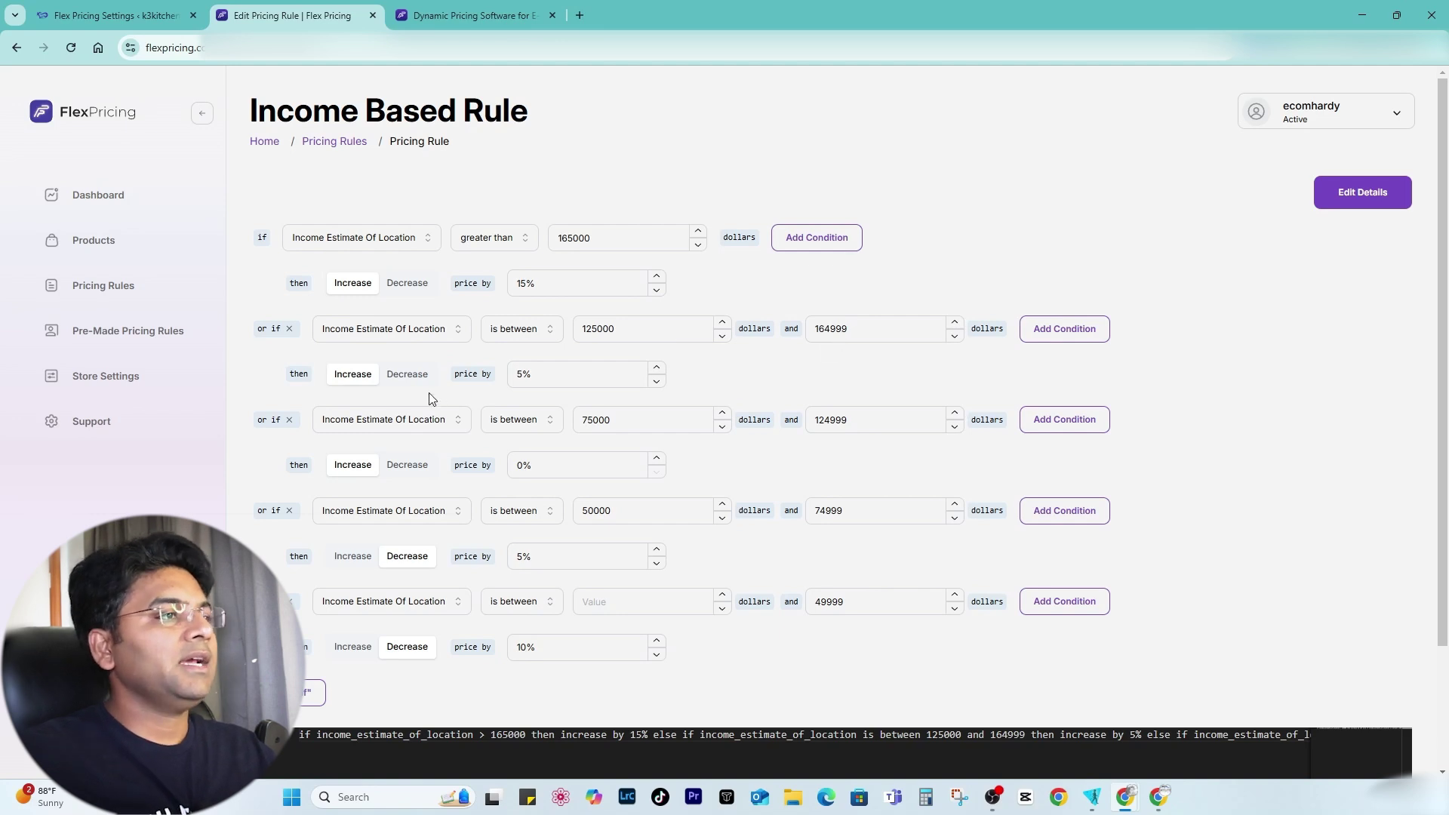
pyautogui.moveTo(525, 369); pyautogui.dragTo(497, 379)
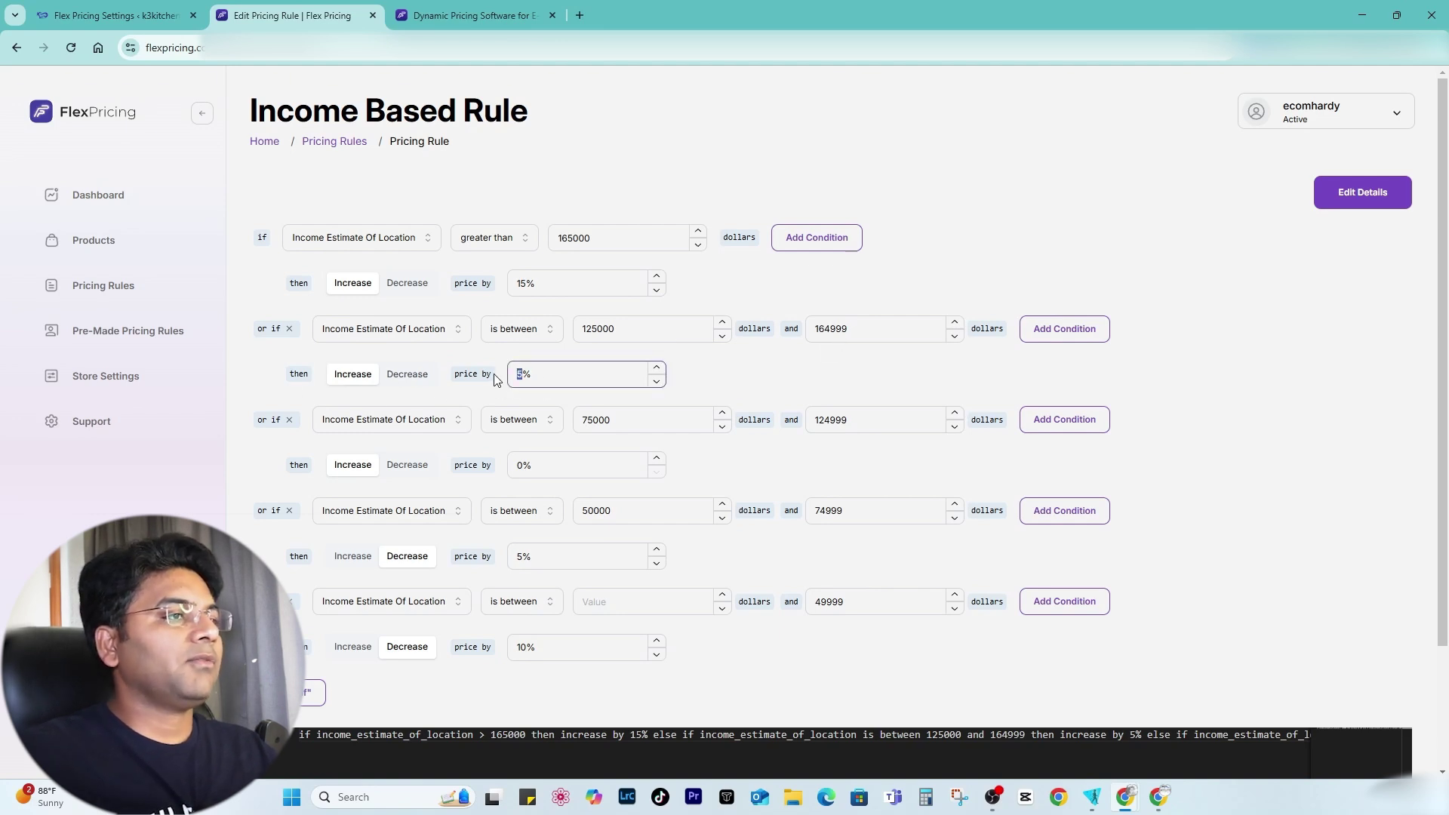
pyautogui.write('10')
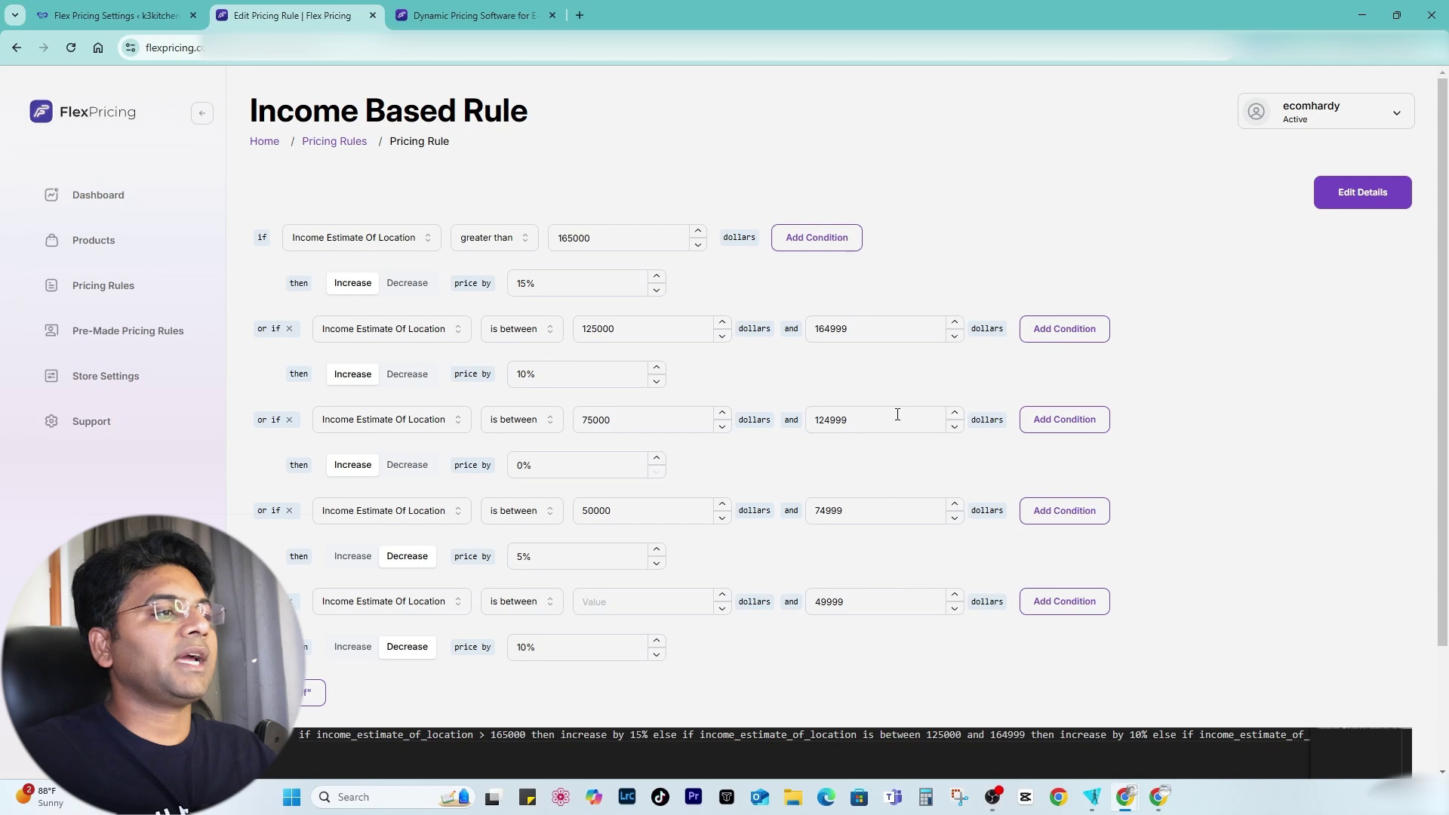
# Review the lower income tiers and their price decreases, and save the Income Based Rule.
pyautogui.scroll(-1, 578, 479)
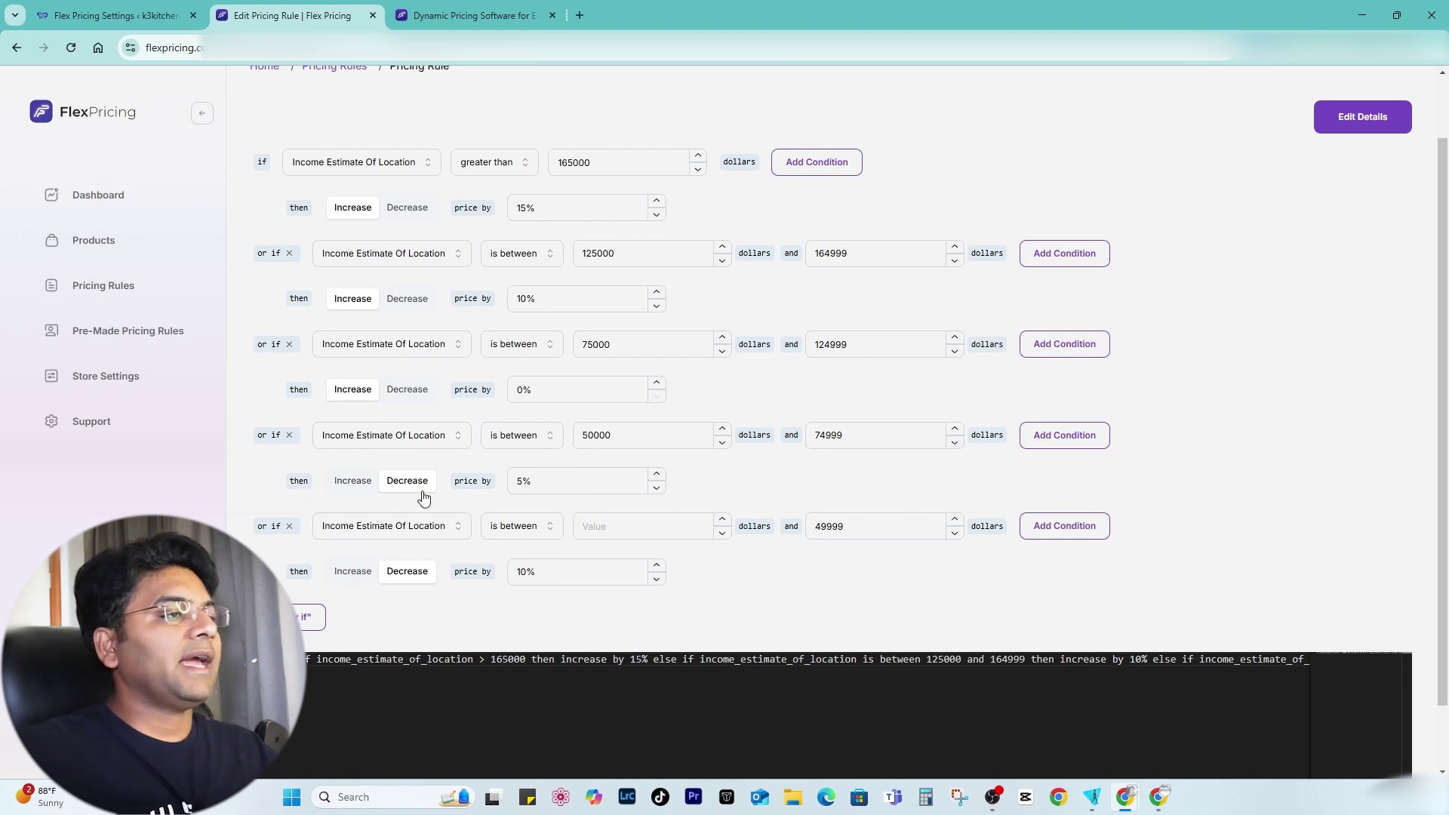
pyautogui.moveTo(526, 480); pyautogui.dragTo(513, 481)
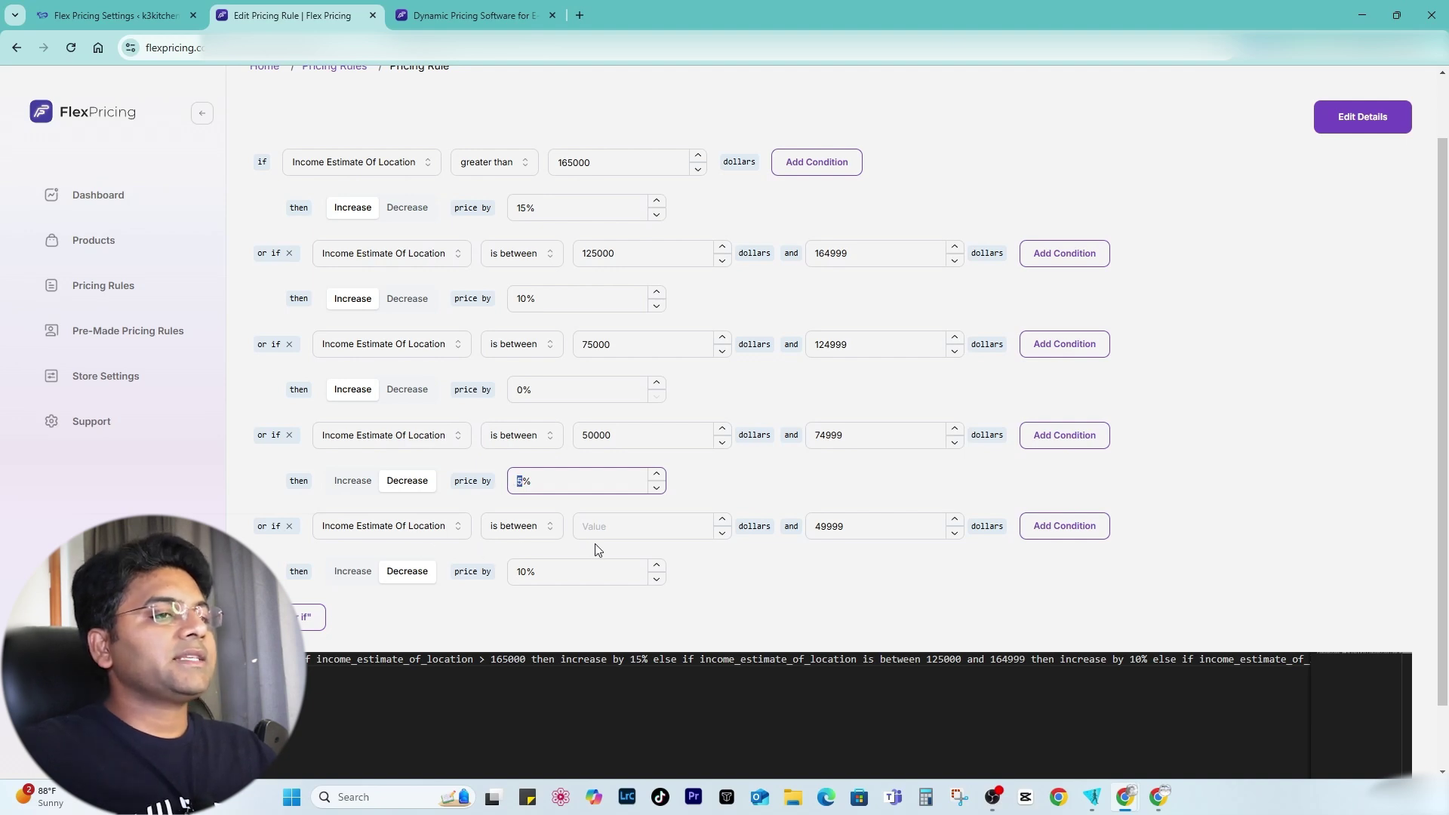
pyautogui.click(815, 557)
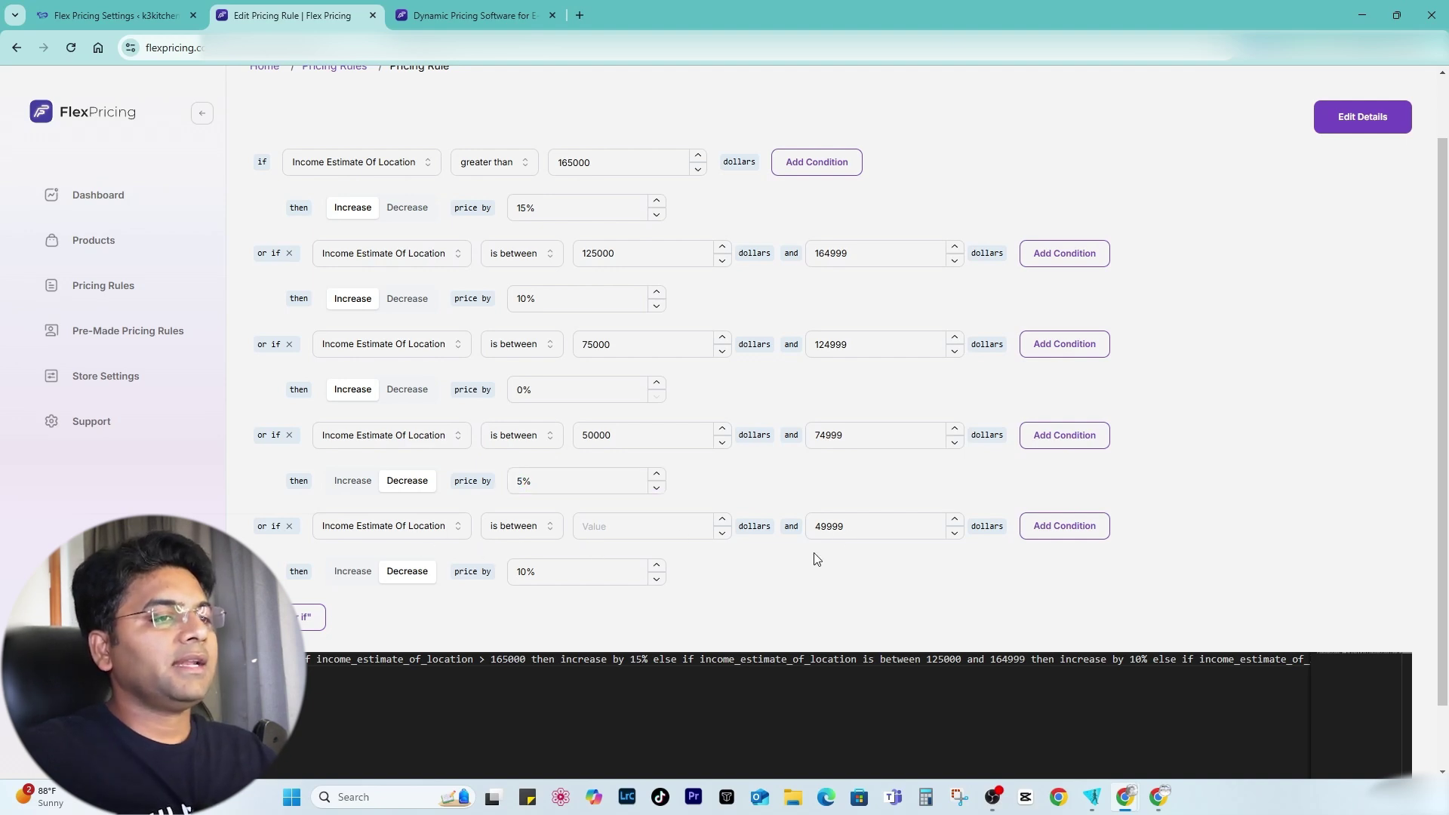
pyautogui.click(522, 575)
pyautogui.click(511, 615)
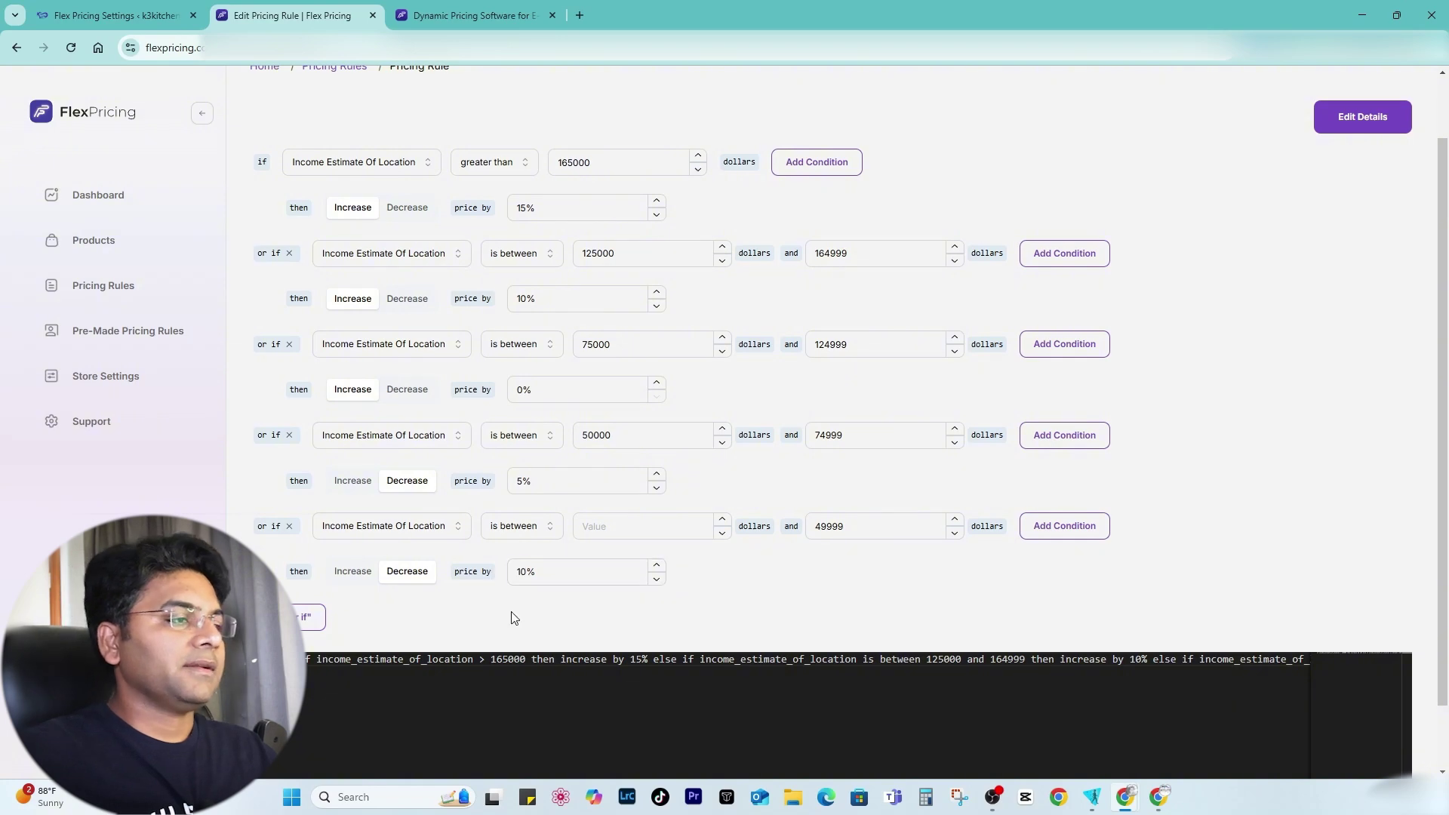
pyautogui.scroll(-1, 654, 382)
pyautogui.click(1387, 754)
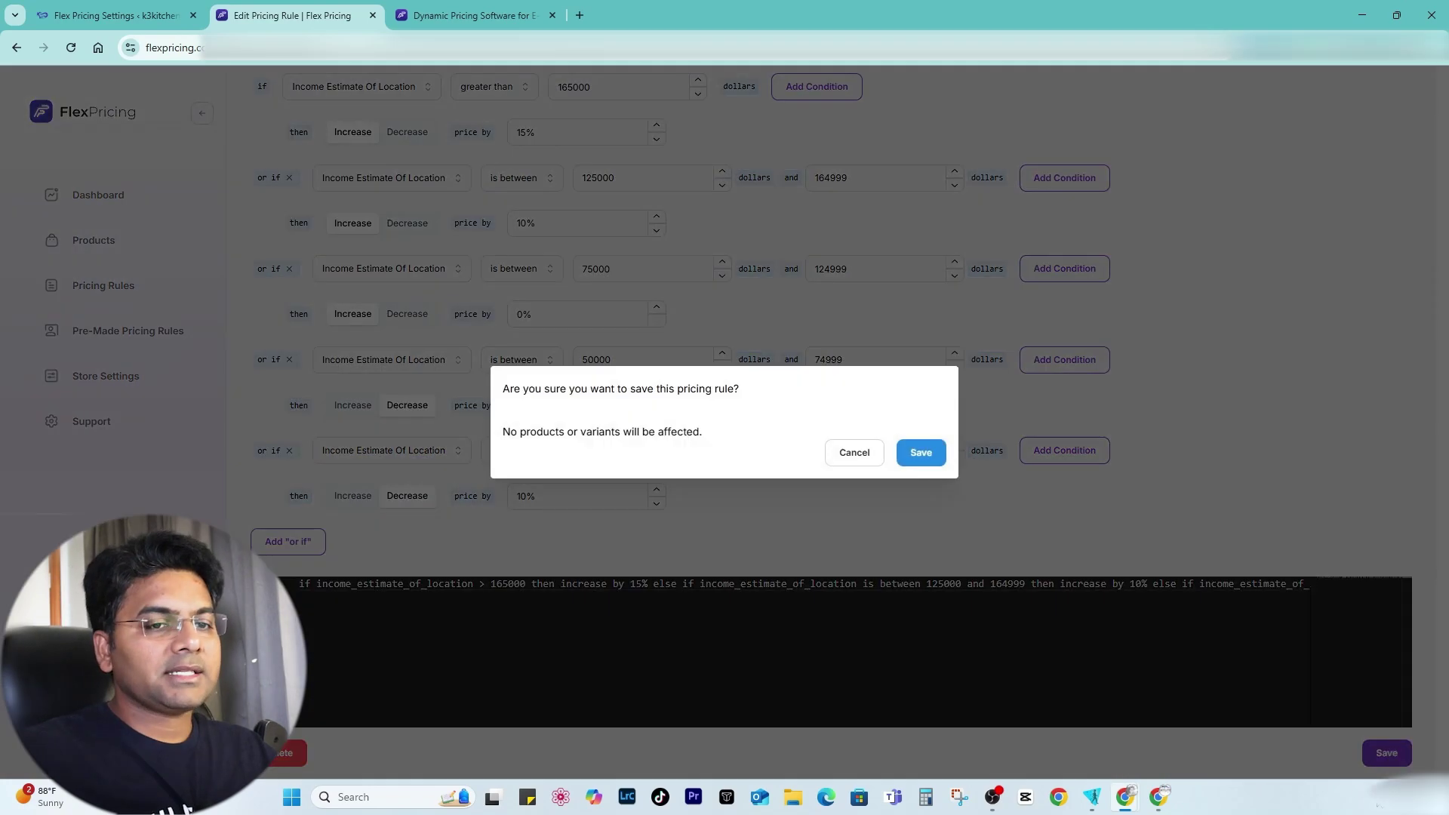
pyautogui.click(922, 453)
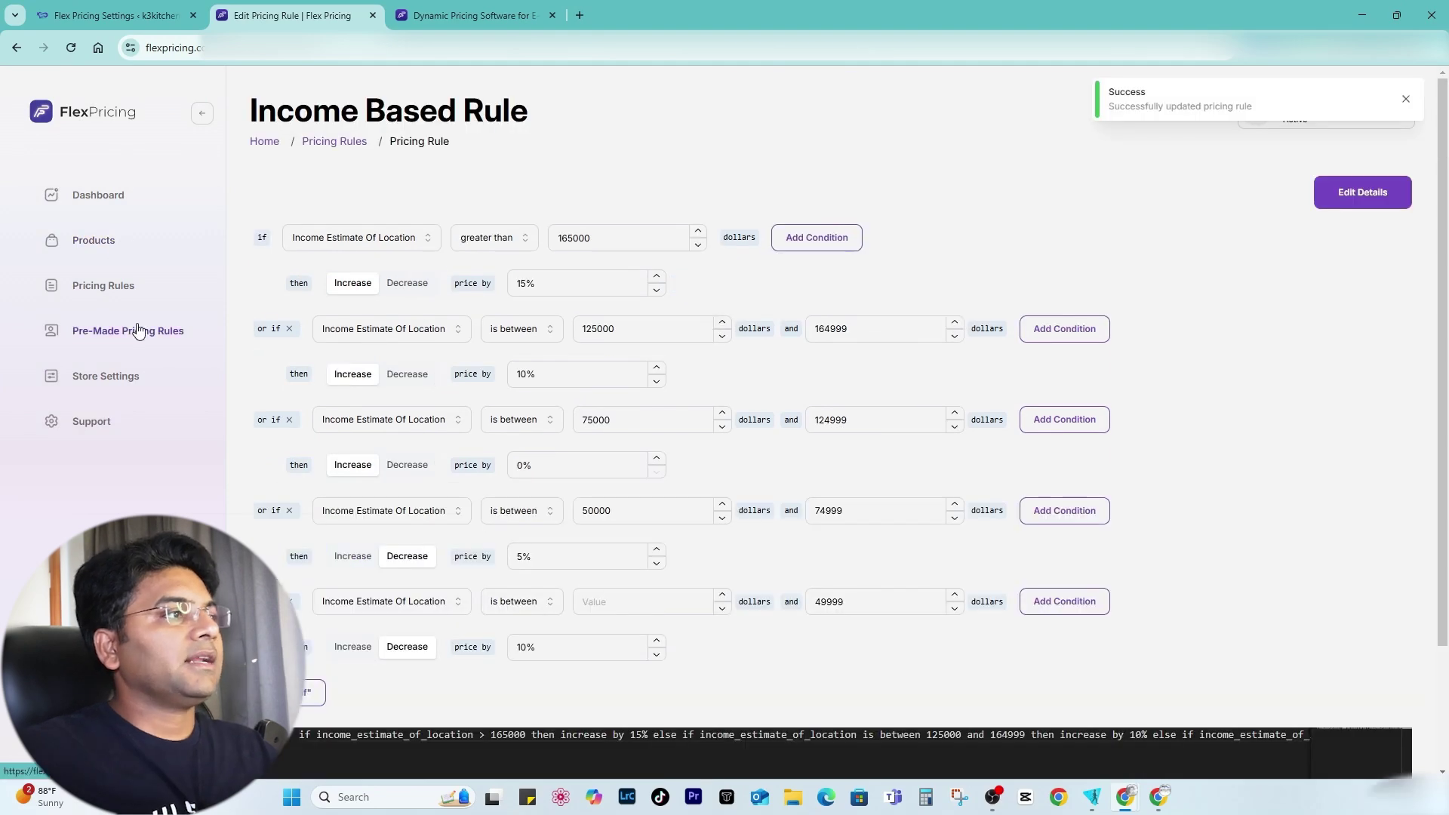
# Return to the pre-made pricing rules and copy the Shipping Distance Based Rule to the store.
pyautogui.click(139, 330)
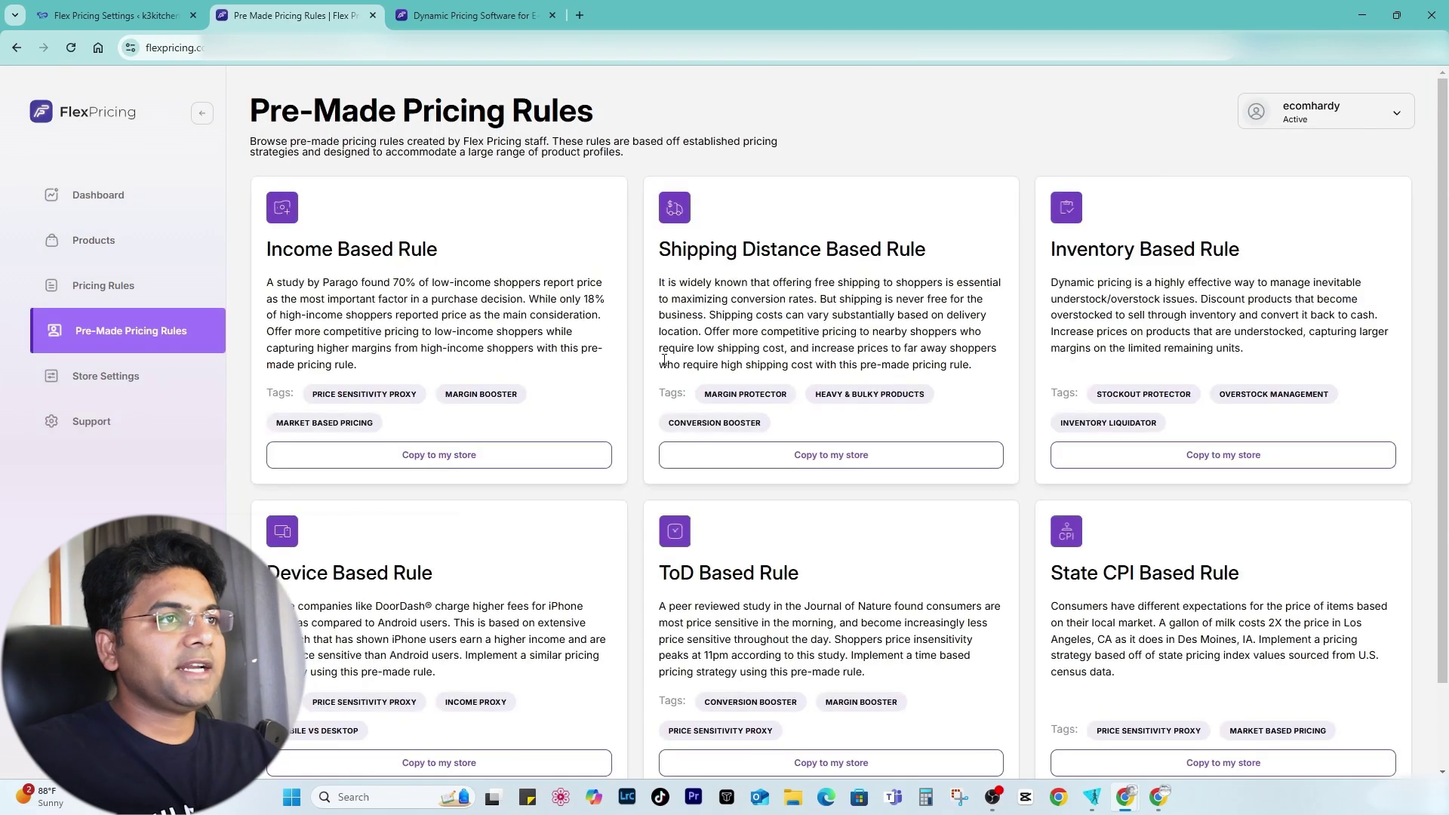
pyautogui.moveTo(664, 250); pyautogui.dragTo(927, 252)
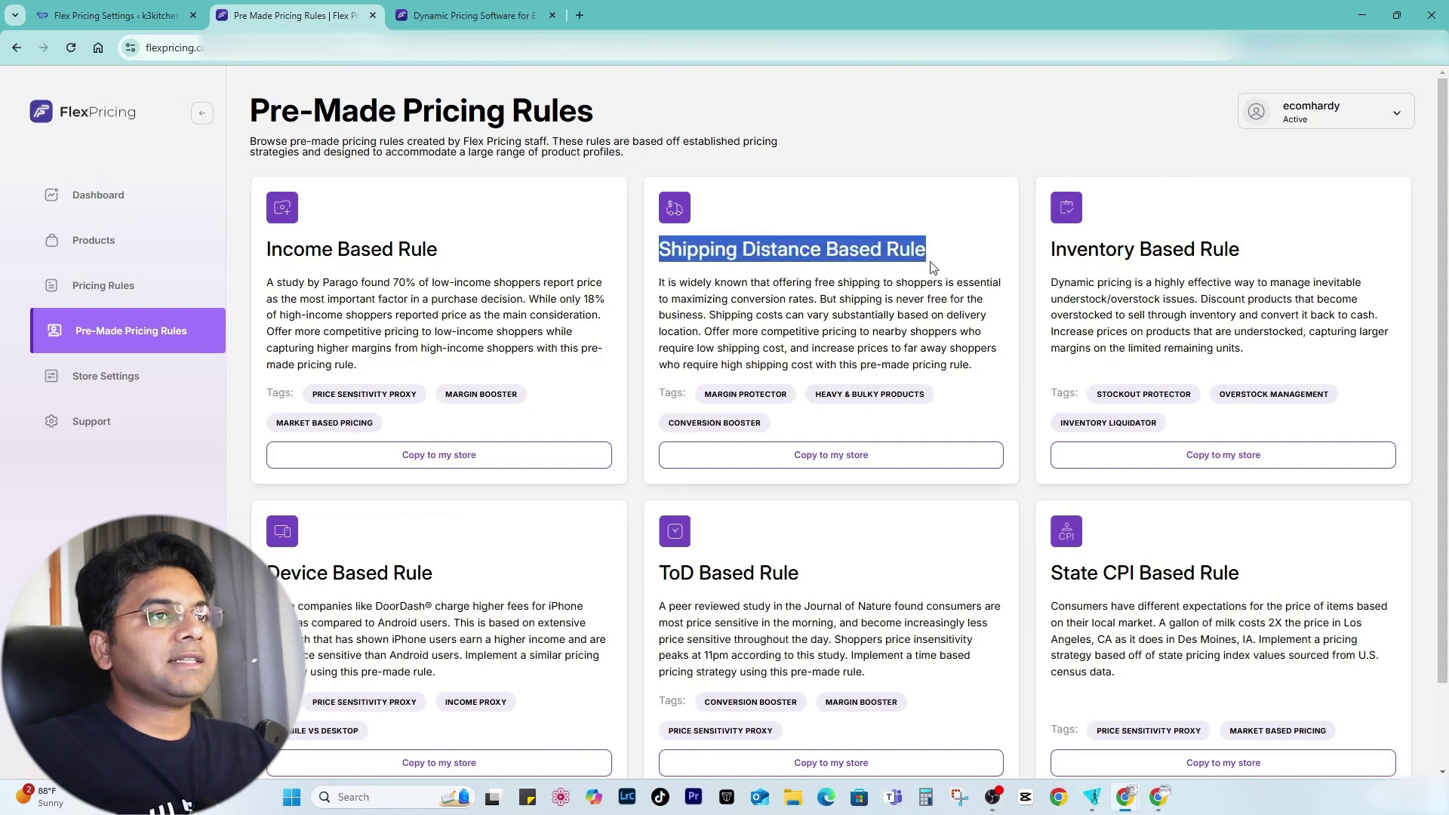
pyautogui.click(932, 267)
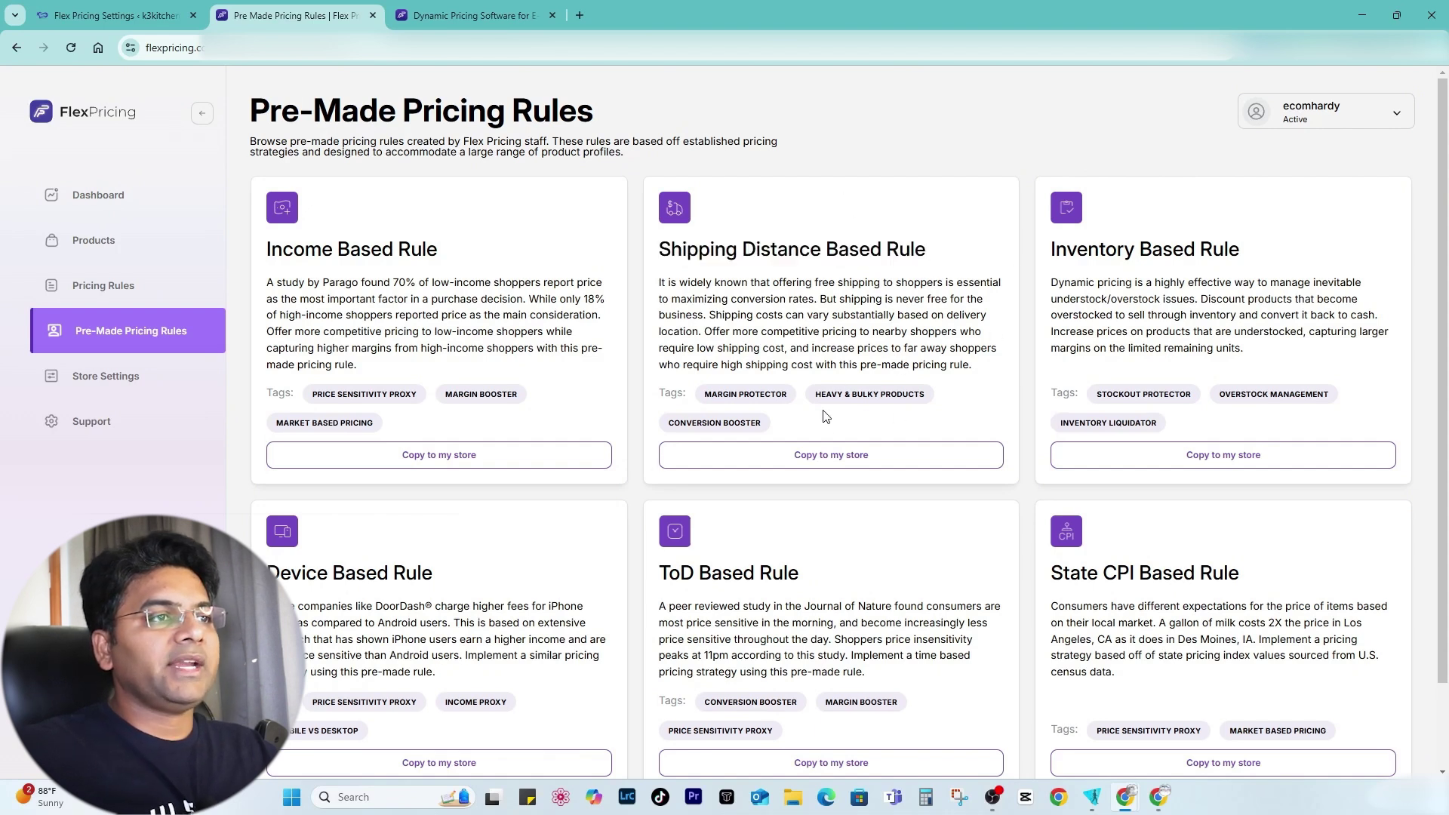
pyautogui.click(868, 462)
pyautogui.click(834, 193)
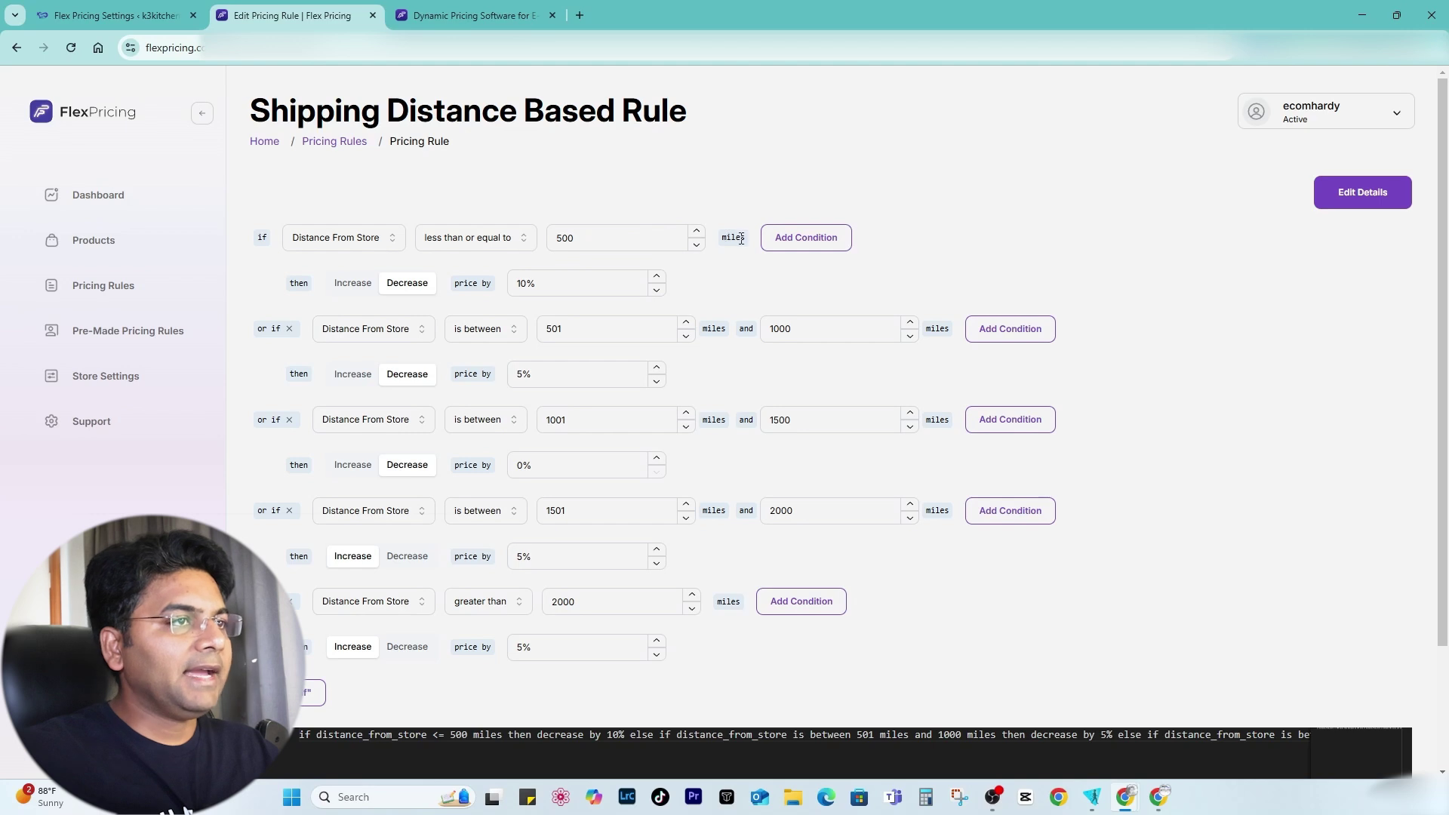
# Set the price increase to 10% for distances between 1501 and 2000 miles and 15% for distances greater than 2000 miles.
pyautogui.doubleClick(527, 284)
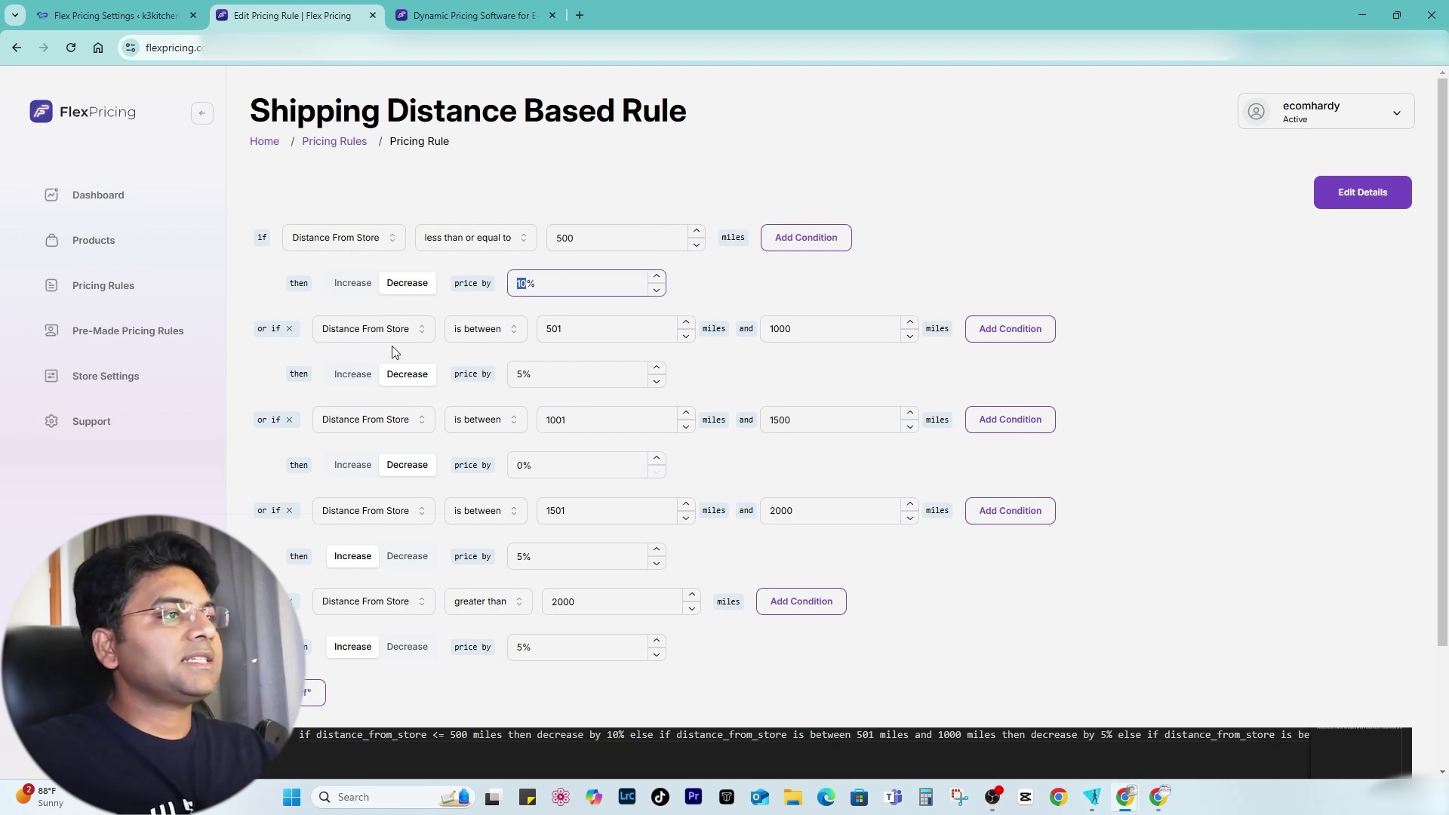
pyautogui.click(571, 333)
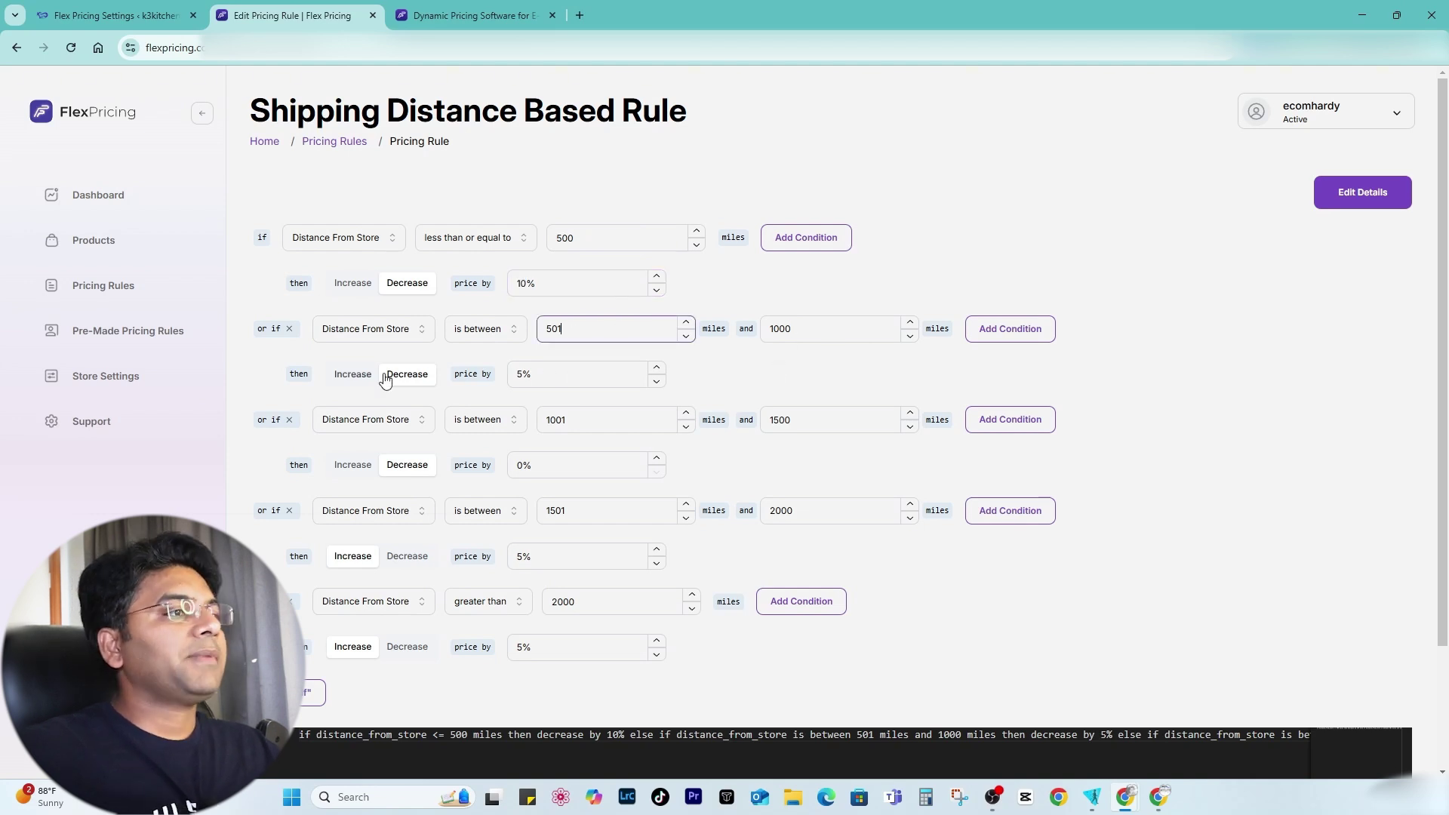
pyautogui.doubleClick(521, 374)
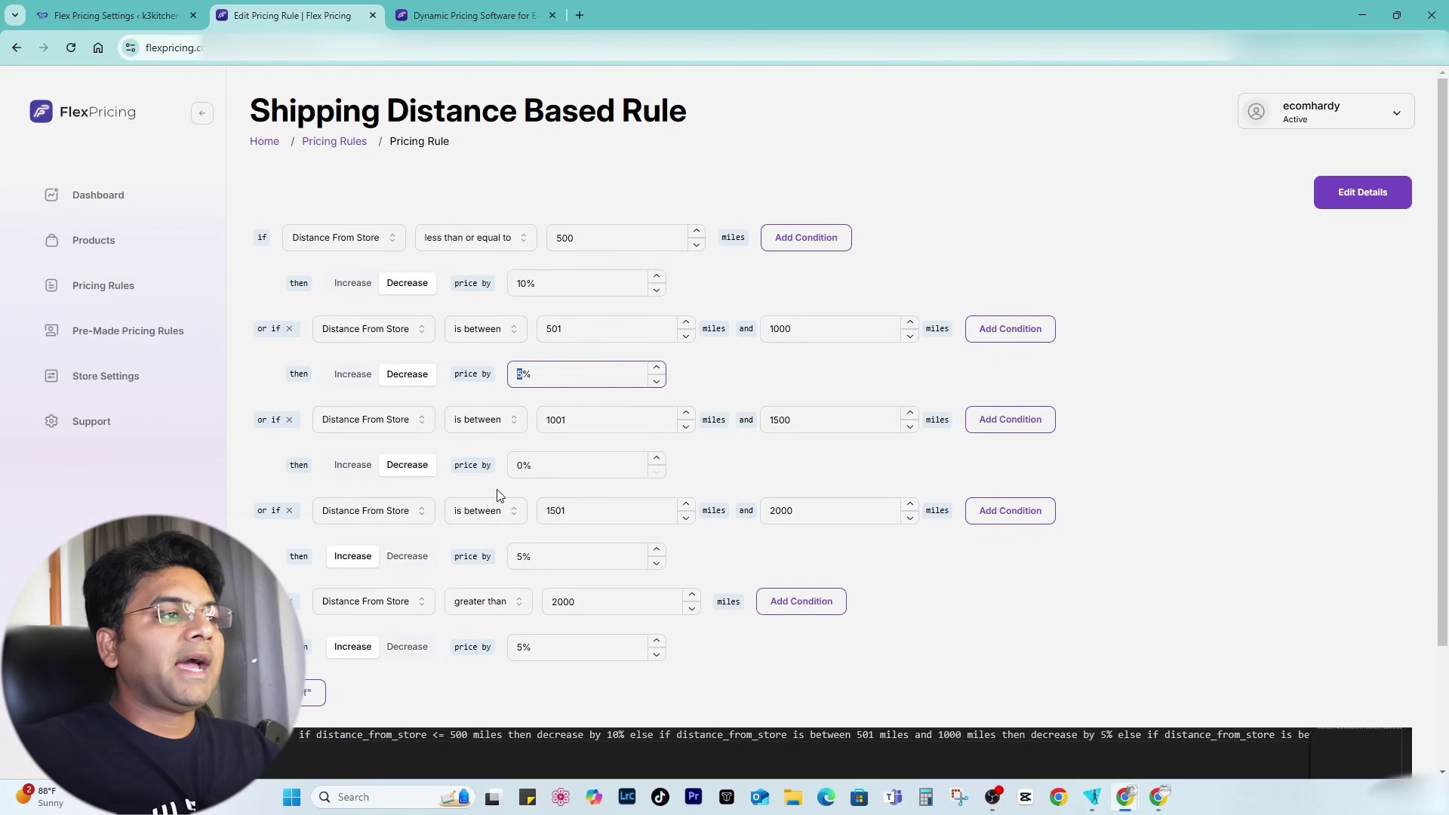
pyautogui.click(526, 461)
pyautogui.click(876, 476)
pyautogui.scroll(-2, 496, 468)
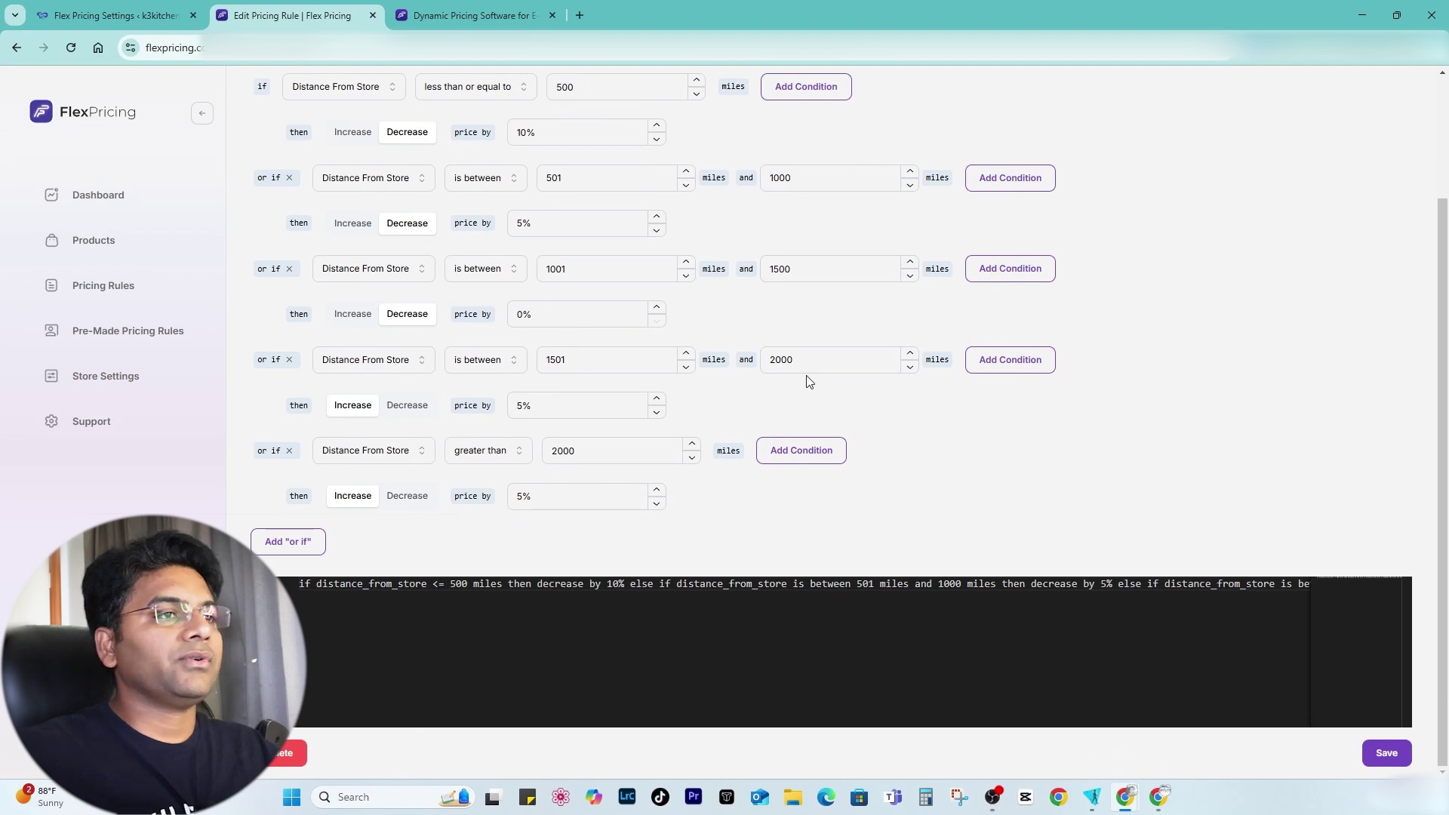
pyautogui.moveTo(527, 408); pyautogui.dragTo(511, 408)
pyautogui.write('10')
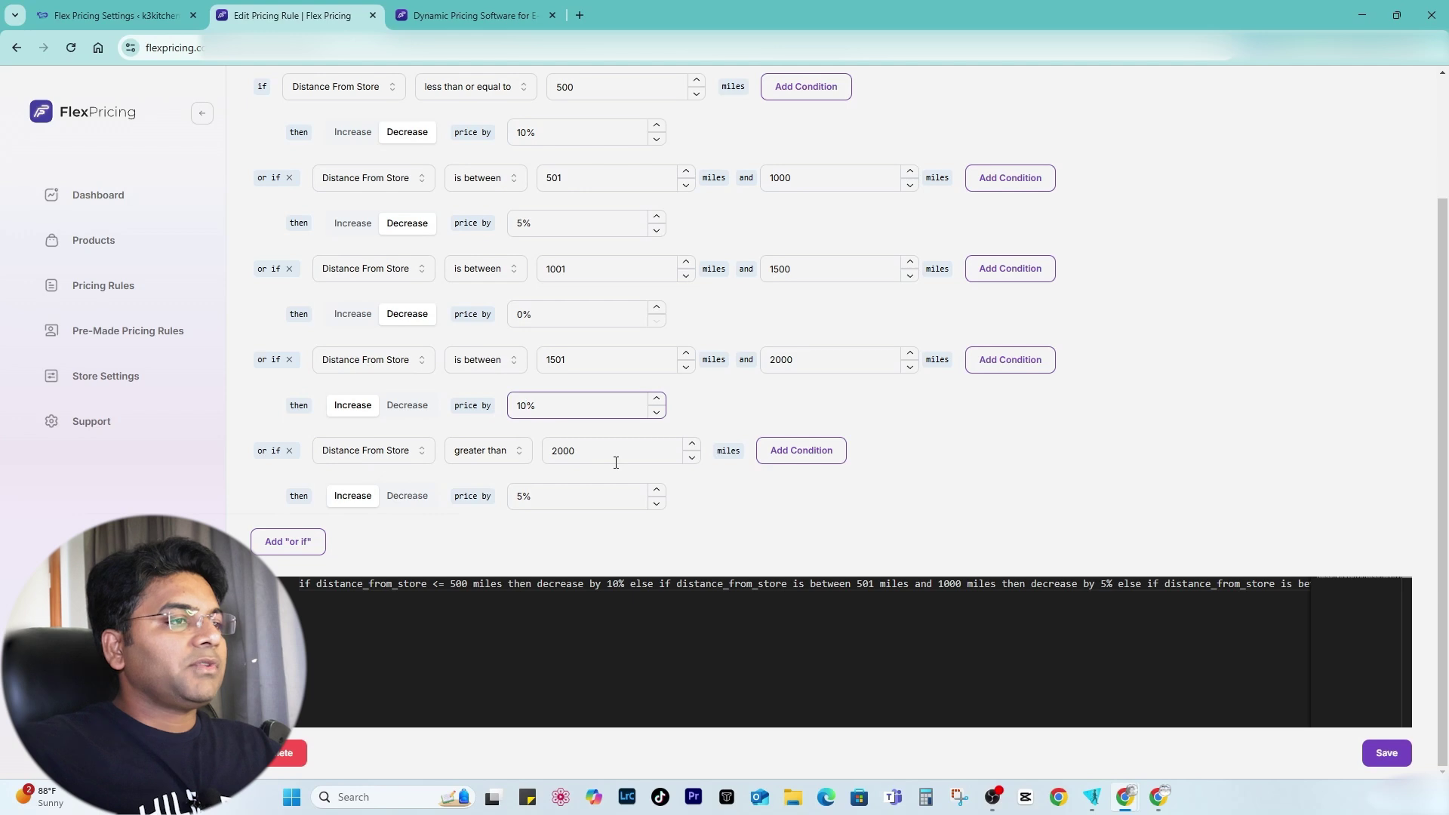
pyautogui.moveTo(525, 496); pyautogui.dragTo(505, 495)
pyautogui.write('15')
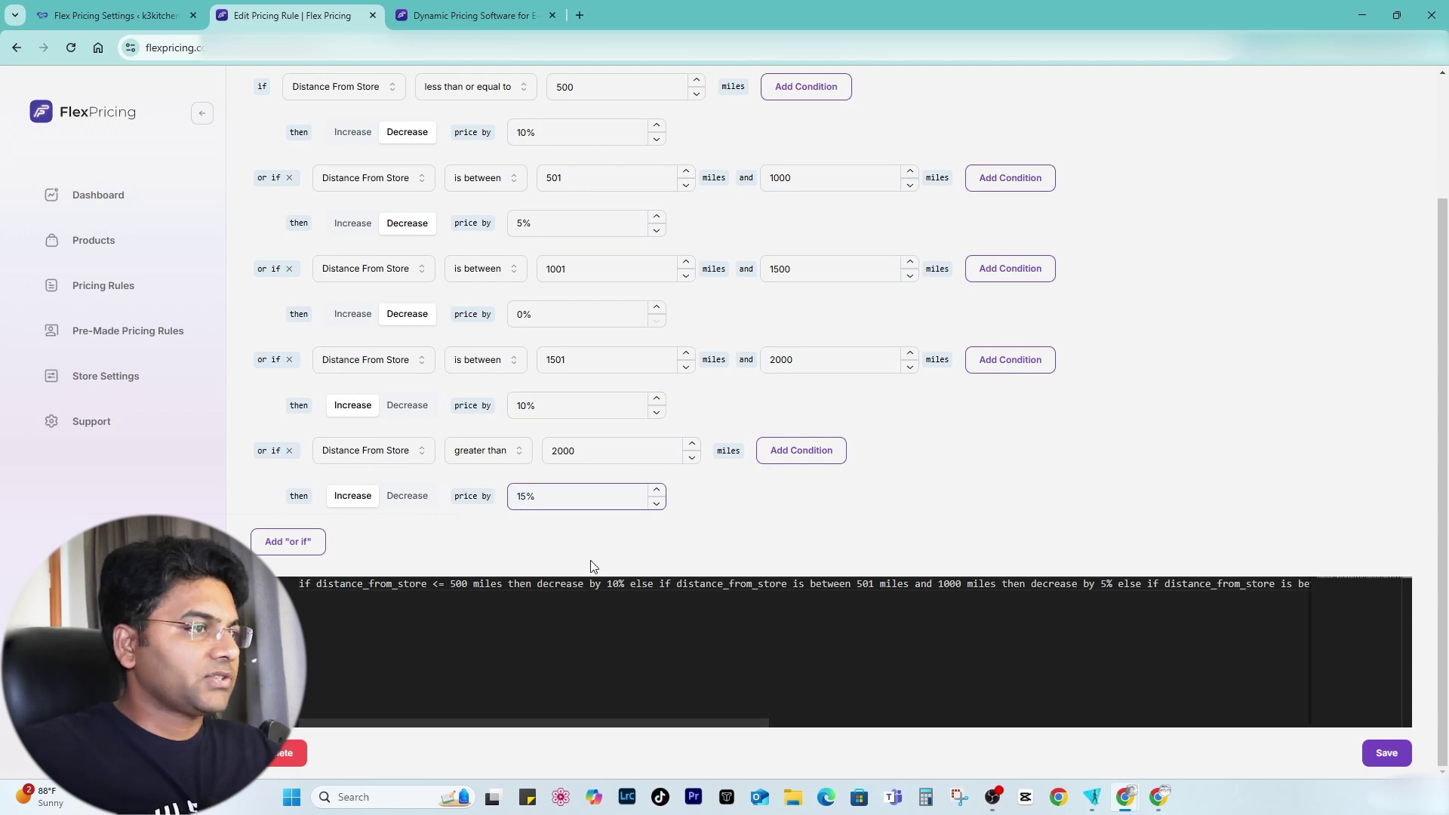
# Save the Shipping Distance Based Rule and confirm the save.
pyautogui.click(882, 332)
pyautogui.click(1386, 753)
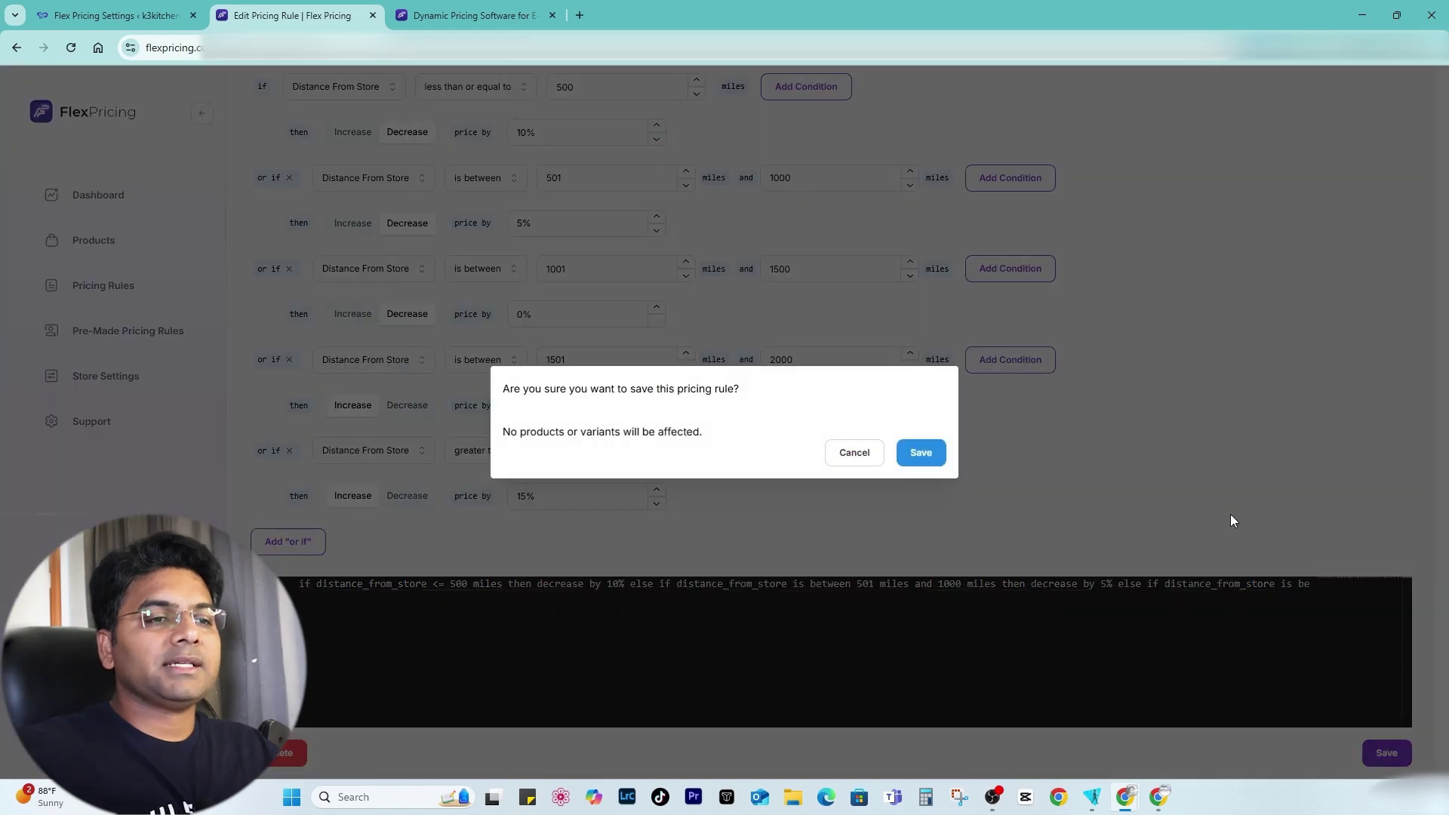
pyautogui.click(921, 452)
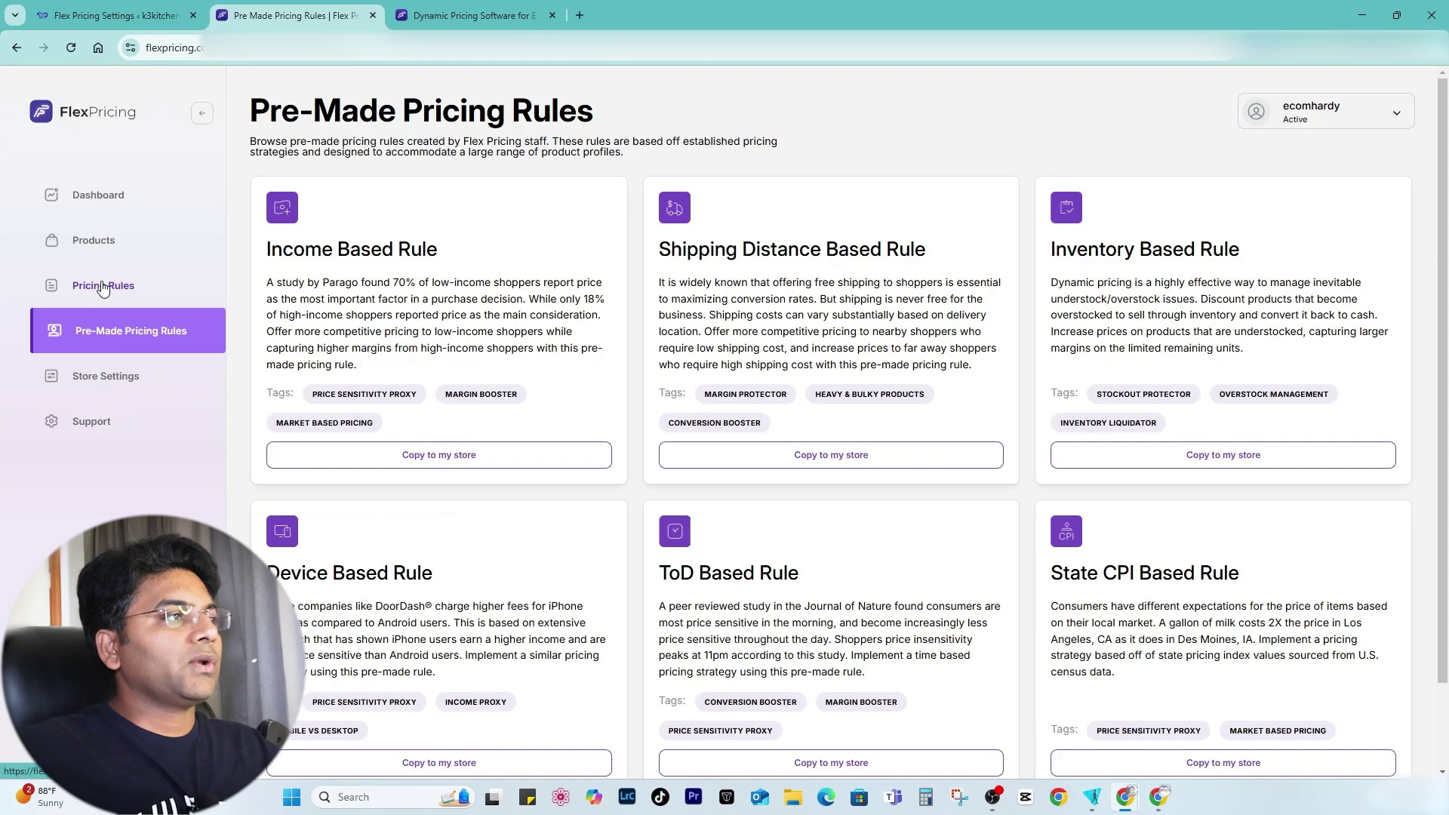
# Create a new pricing rule named "Android users" with the description "Android users 10% off".
pyautogui.click(102, 286)
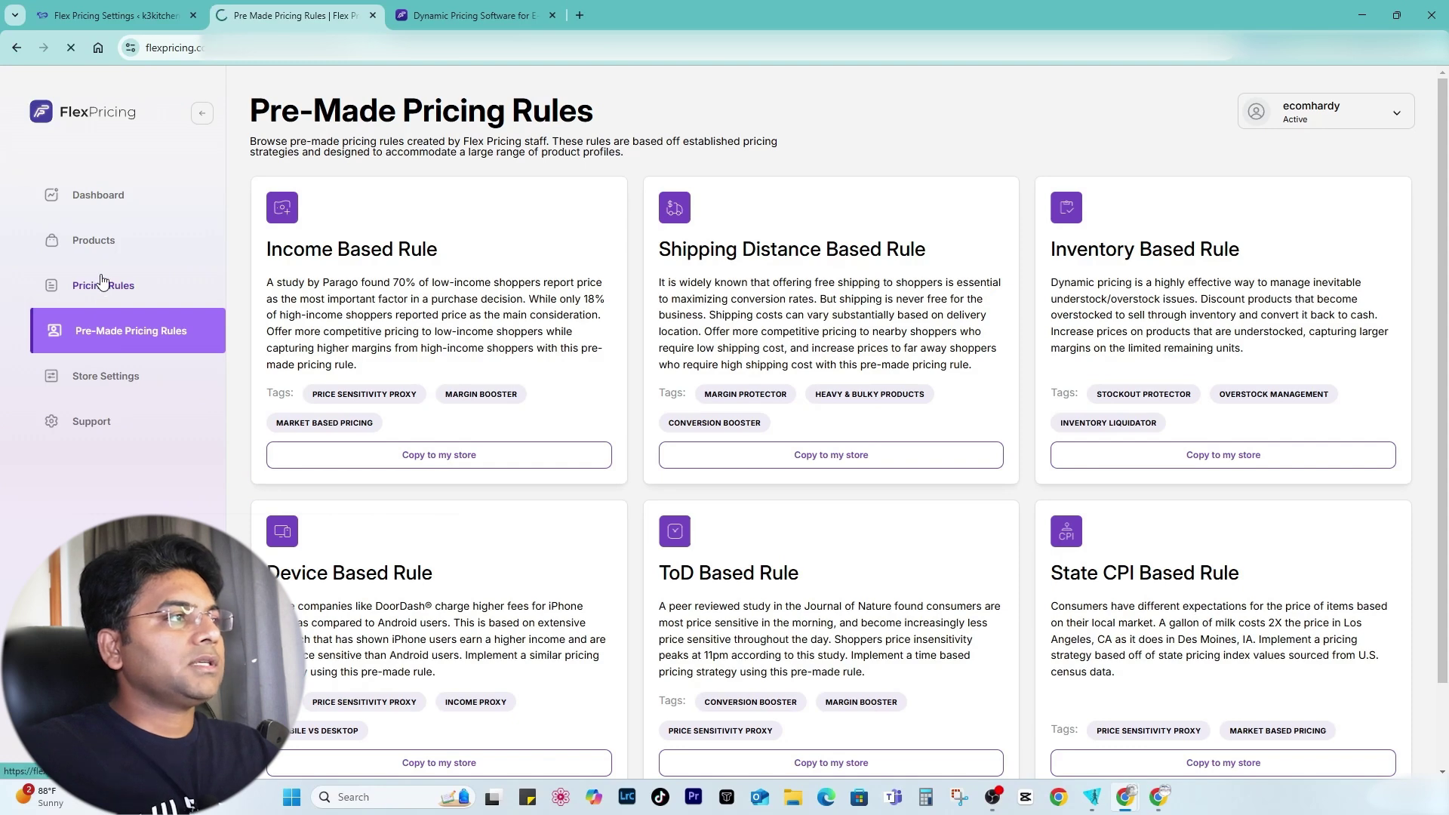
pyautogui.moveTo(496, 296); pyautogui.dragTo(682, 343)
pyautogui.click(657, 411)
pyautogui.click(1368, 209)
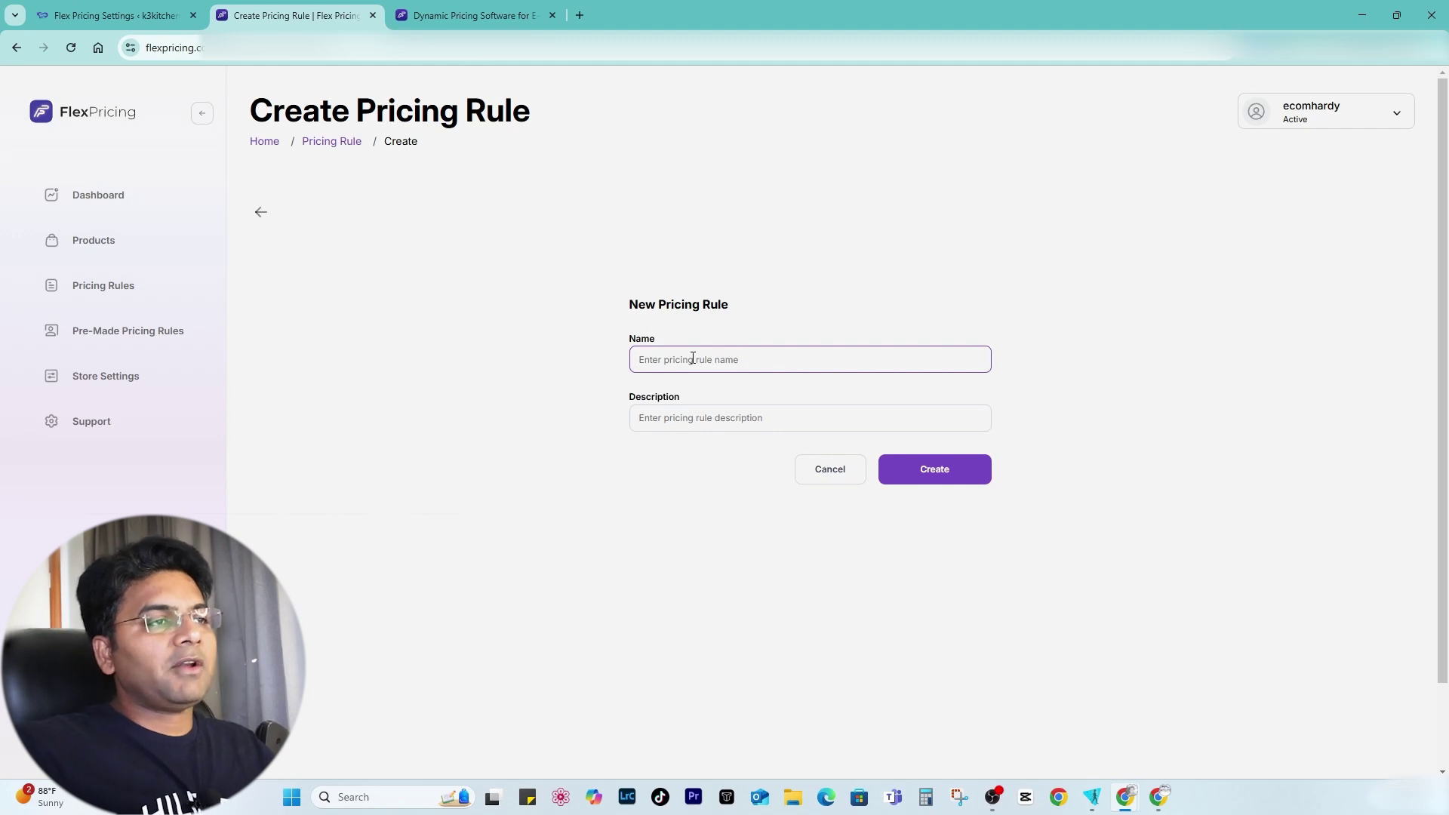
pyautogui.write('Android users')
pyautogui.click(754, 415)
pyautogui.write('Androi')
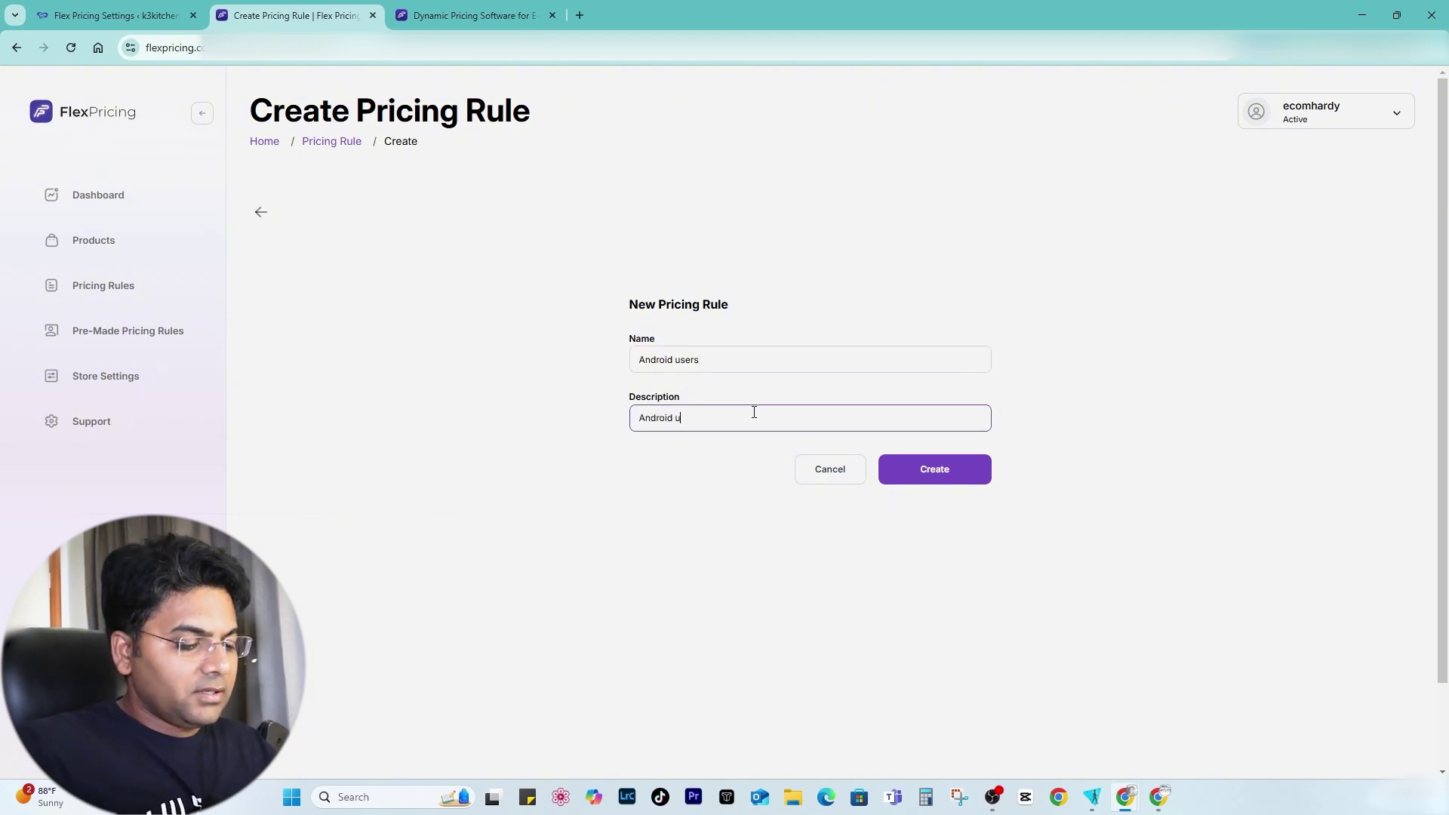
pyautogui.write('d users 10% off')
pyautogui.click(714, 499)
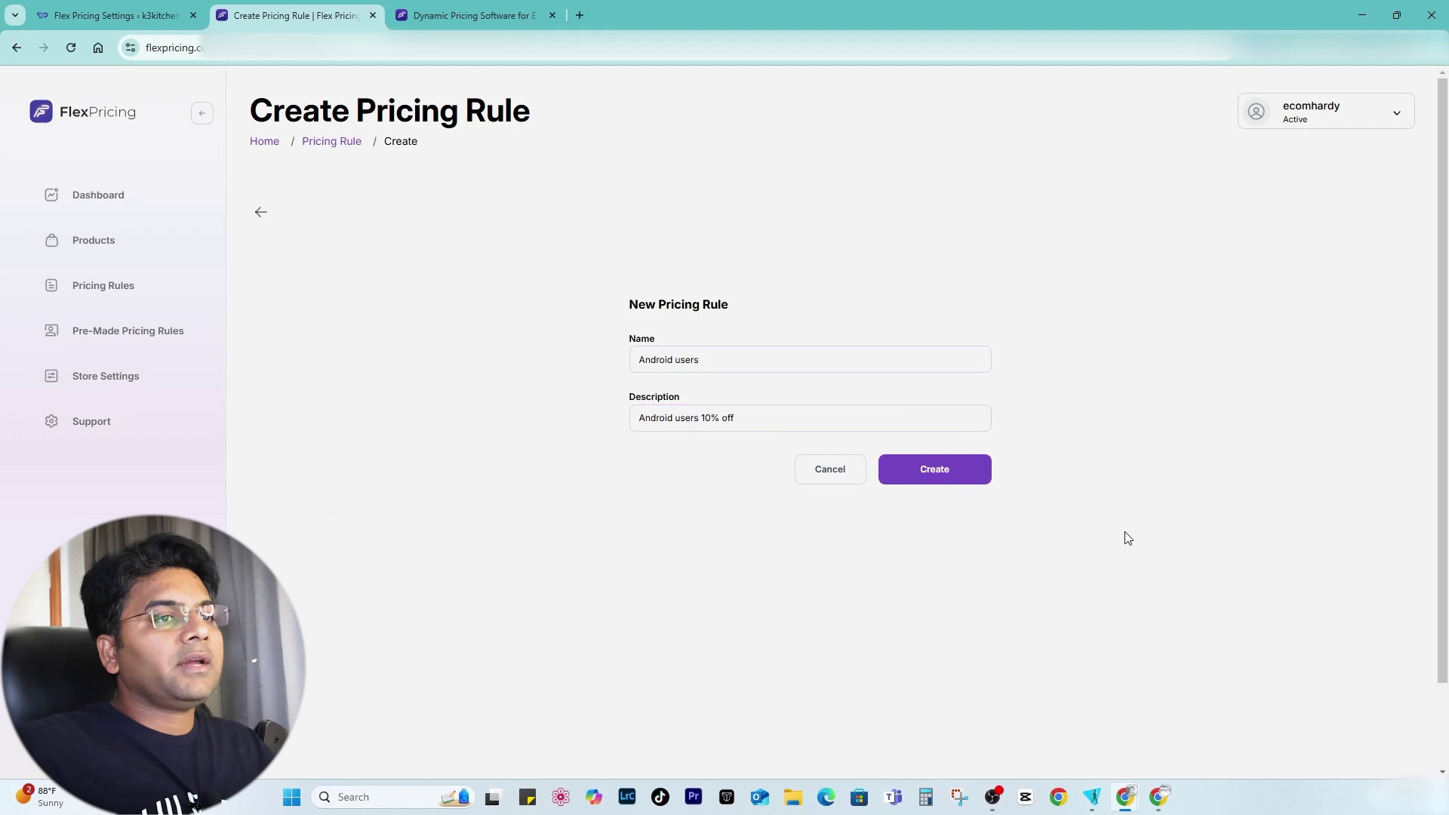
pyautogui.click(971, 478)
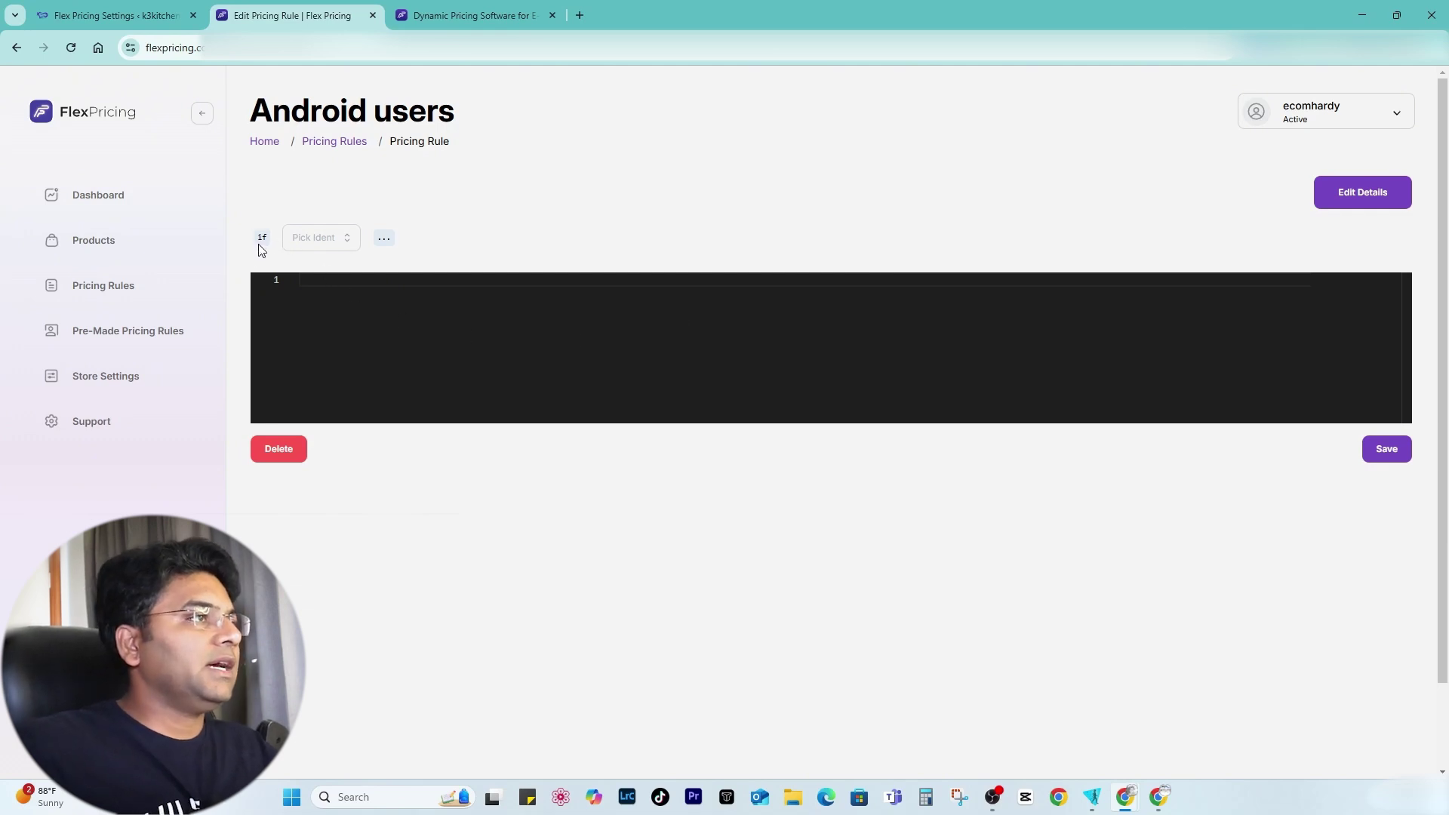
# Define the rule so users whose operating system is one of Android or Windows get a 10% price decrease.
pyautogui.click(313, 245)
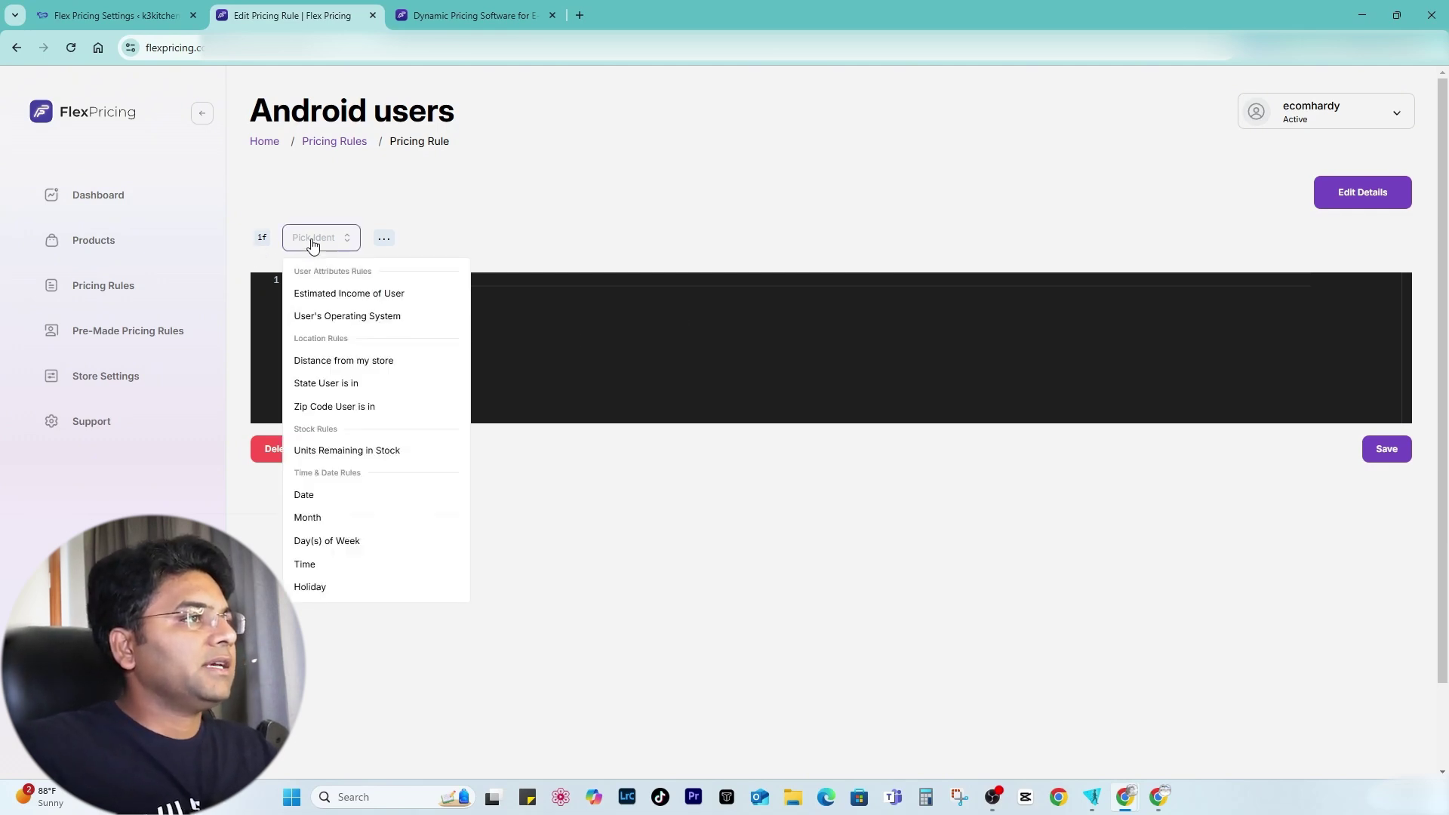
pyautogui.click(365, 317)
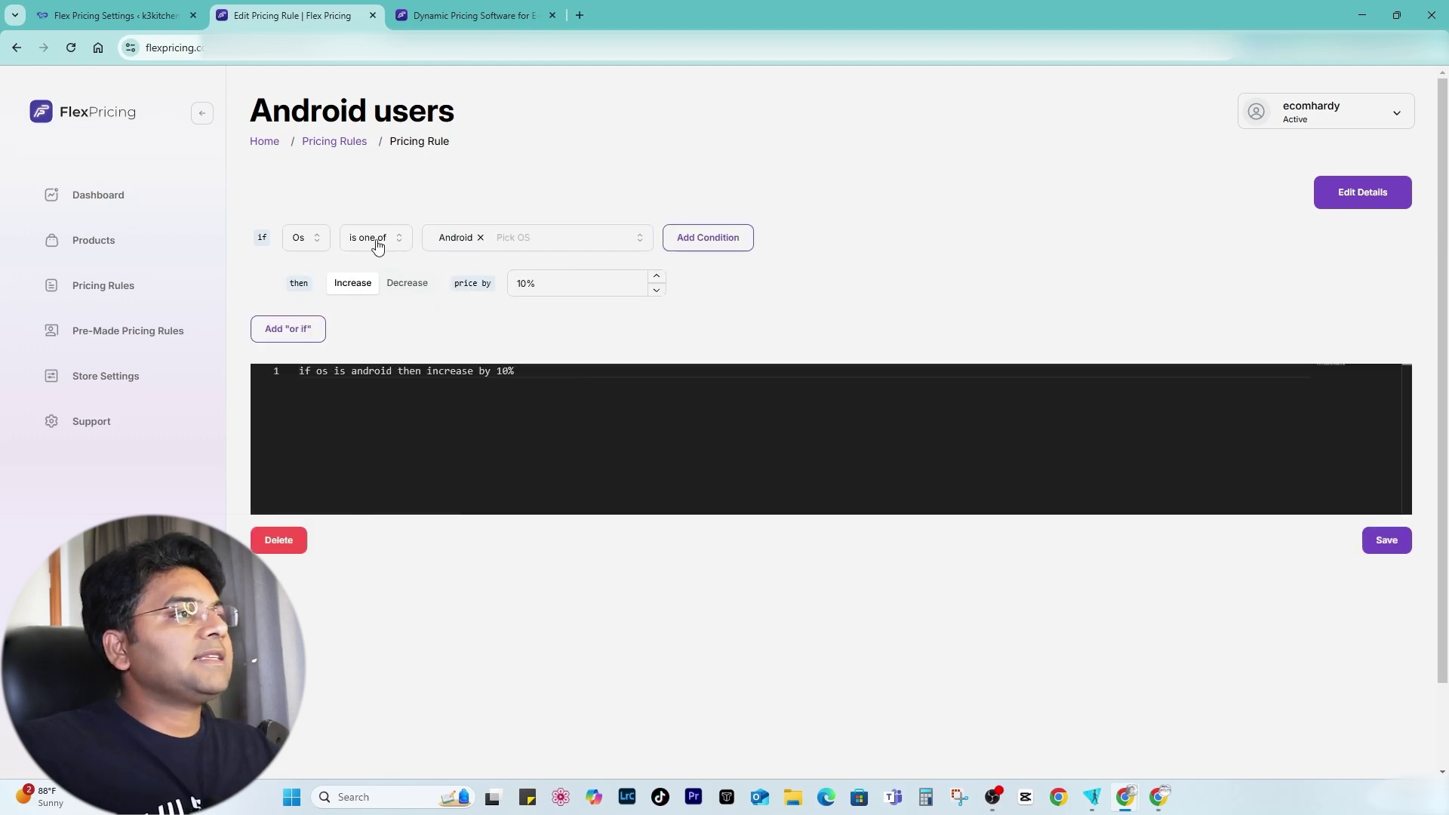
pyautogui.click(526, 241)
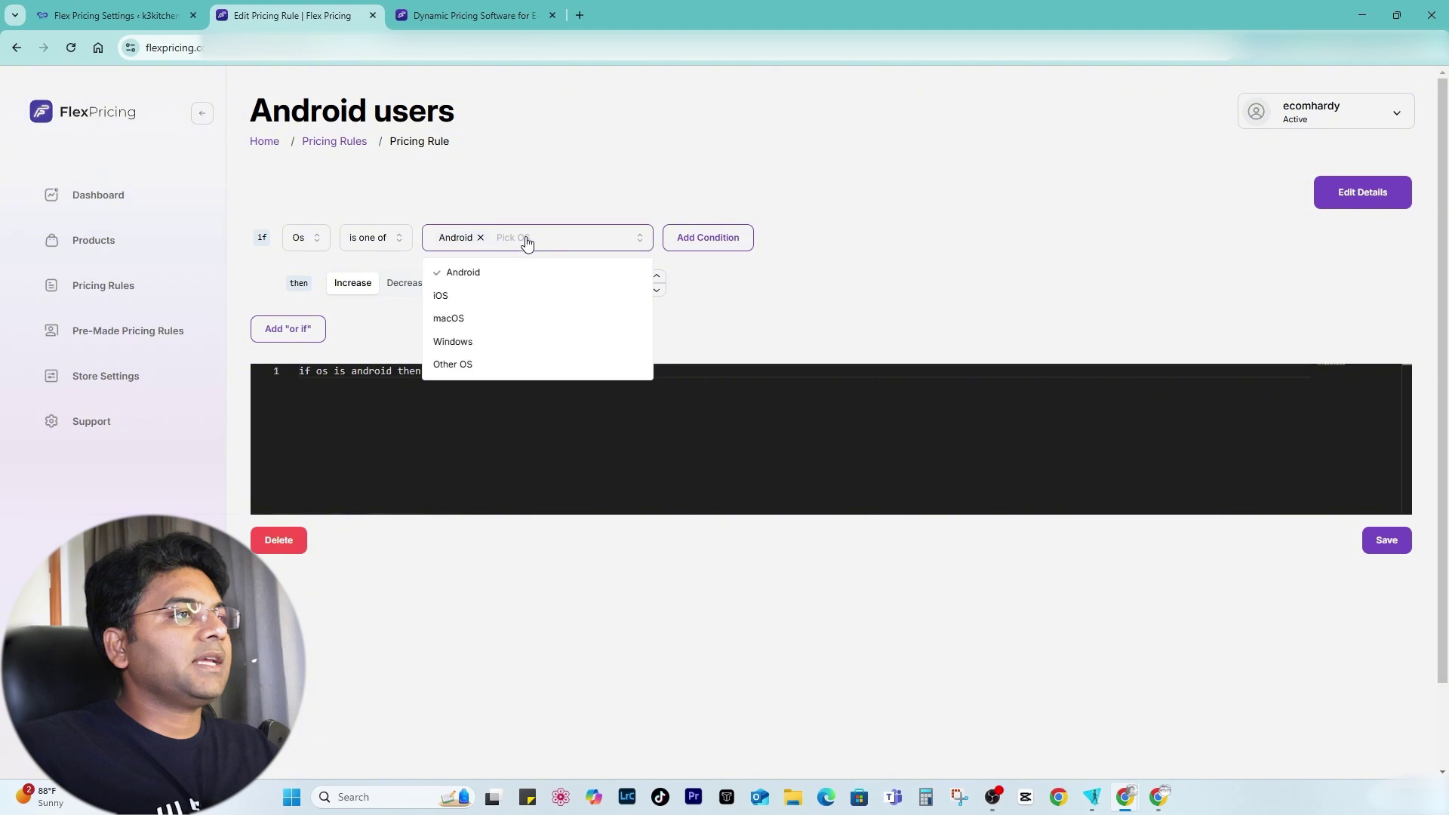
pyautogui.click(517, 350)
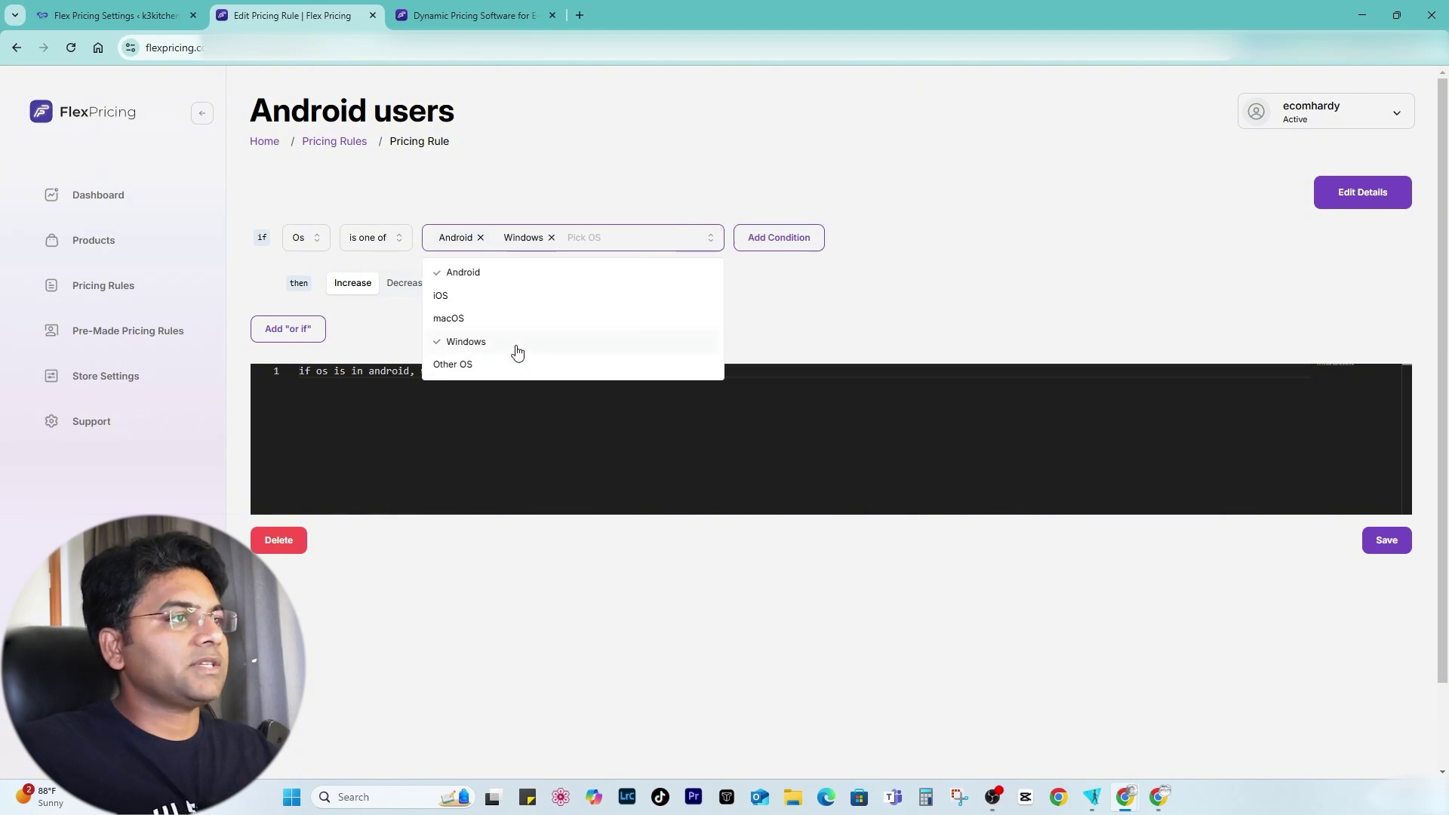
pyautogui.click(849, 198)
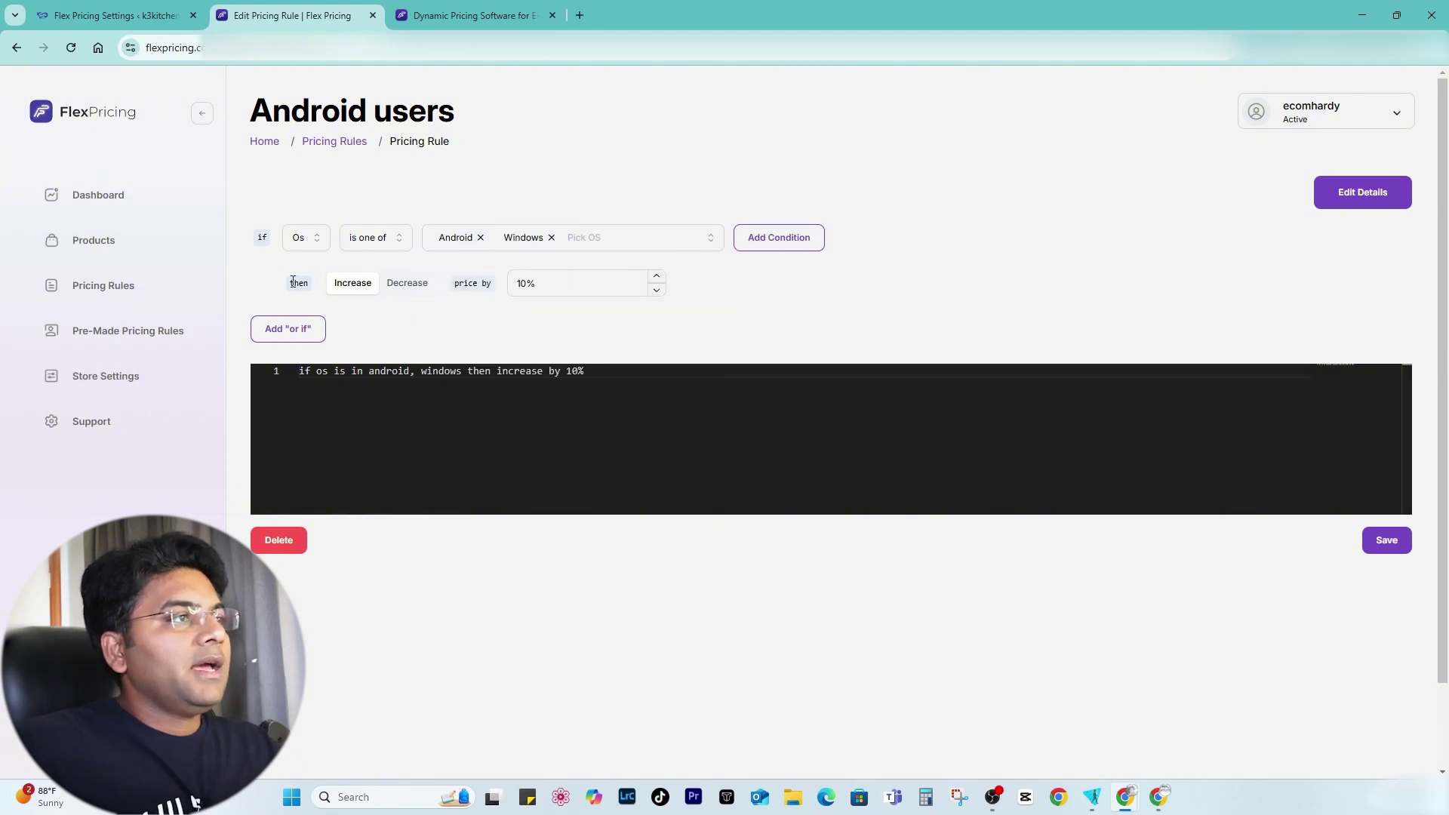
pyautogui.click(408, 286)
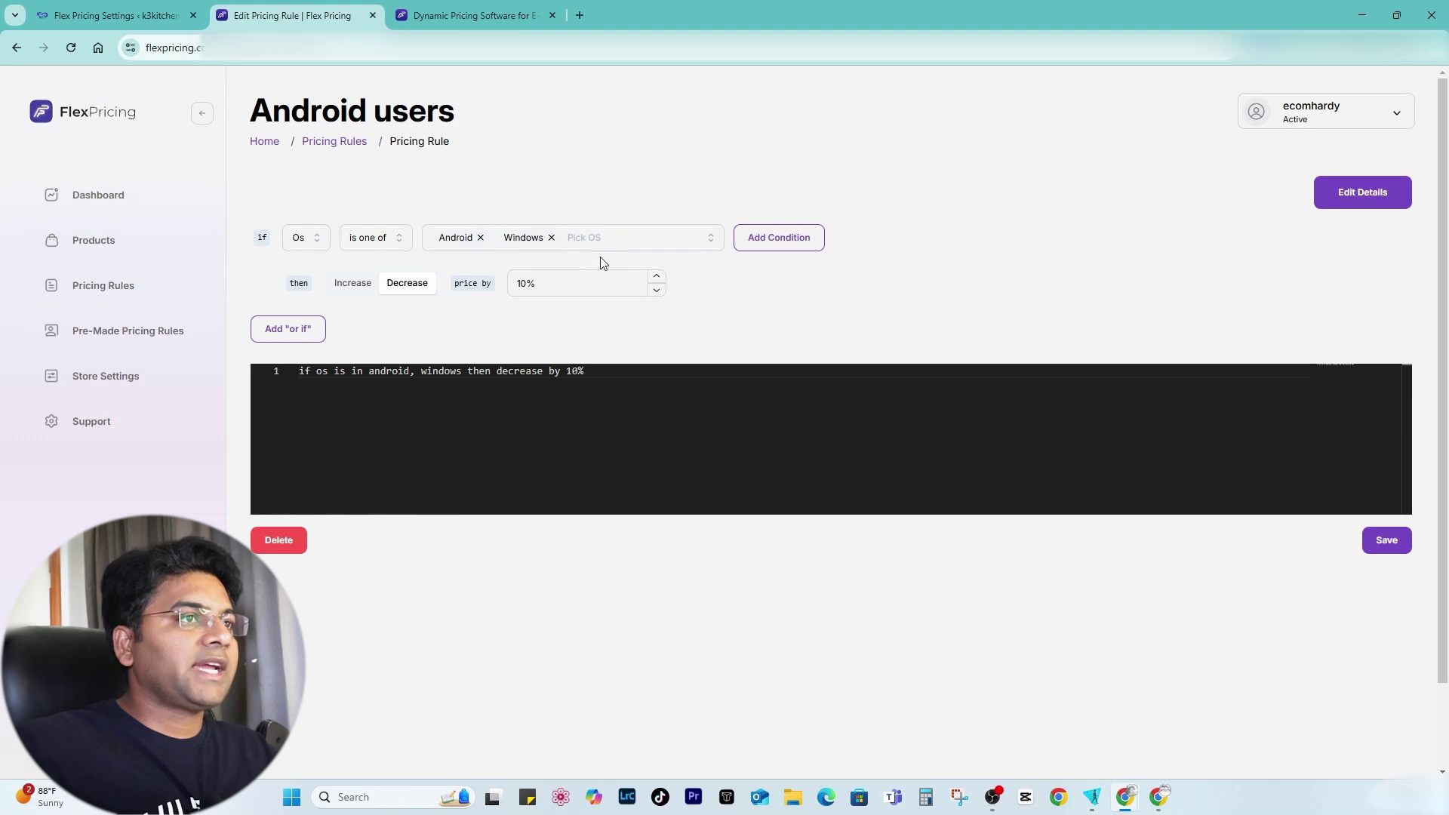
# Add a second condition to the first branch requiring the distance from store to be less than 500 miles.
pyautogui.click(758, 243)
pyautogui.click(305, 289)
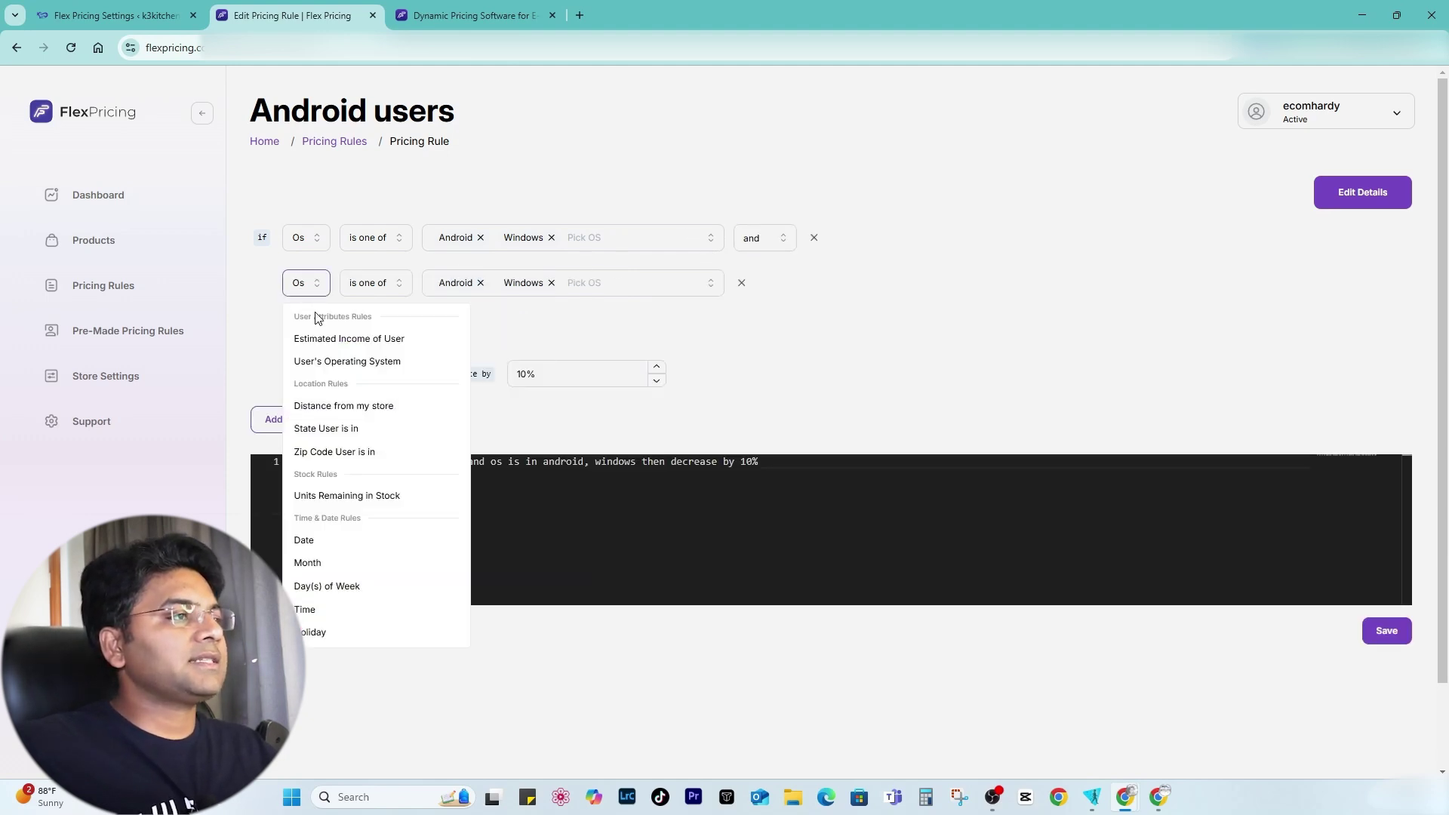
pyautogui.click(394, 406)
pyautogui.click(576, 278)
pyautogui.write('500')
pyautogui.click(763, 378)
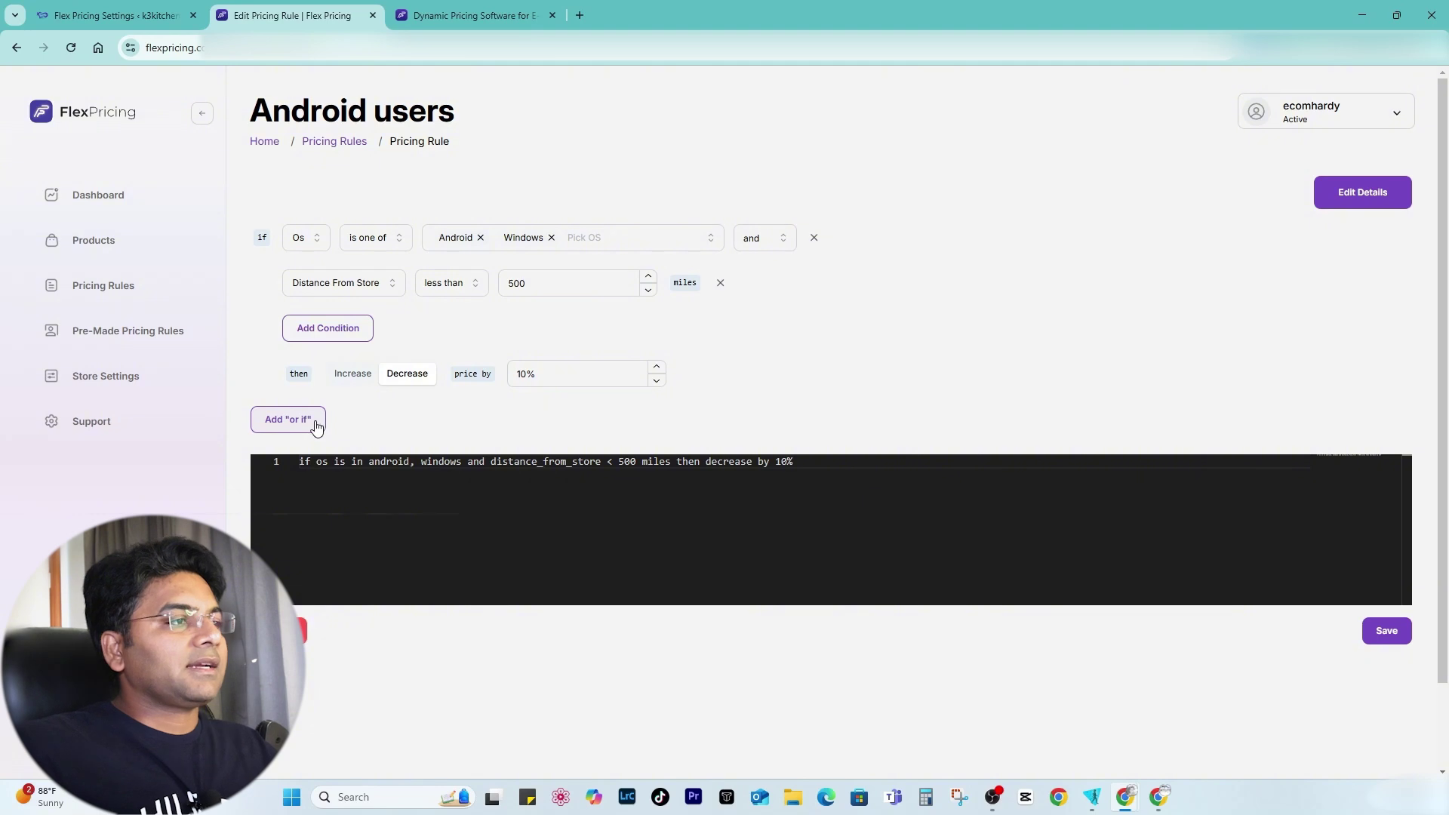
# Add an "or if" branch for distances from store less than 1500 miles with a 5% price decrease.
pyautogui.click(313, 418)
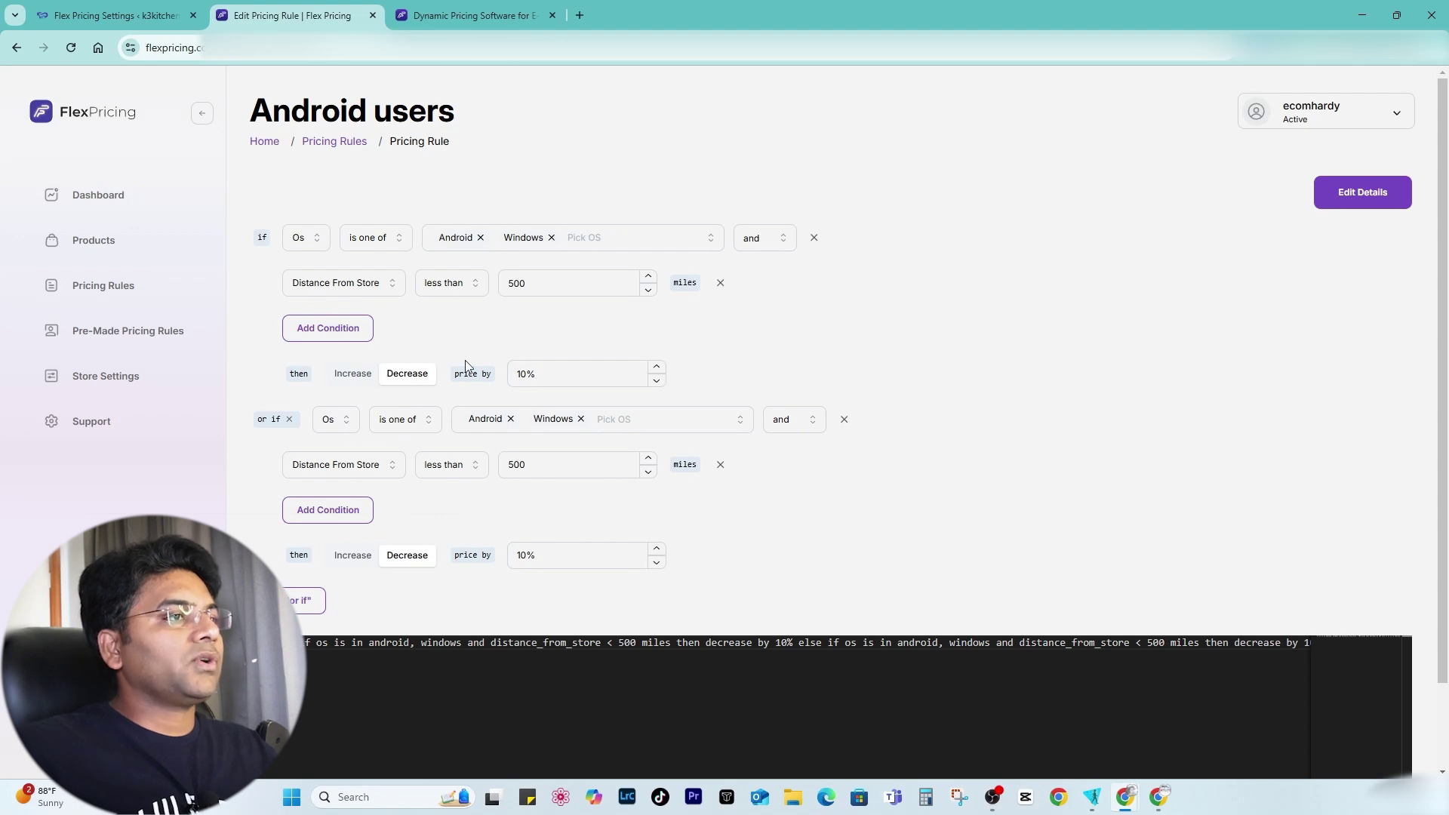
pyautogui.doubleClick(533, 466)
pyautogui.write('1500')
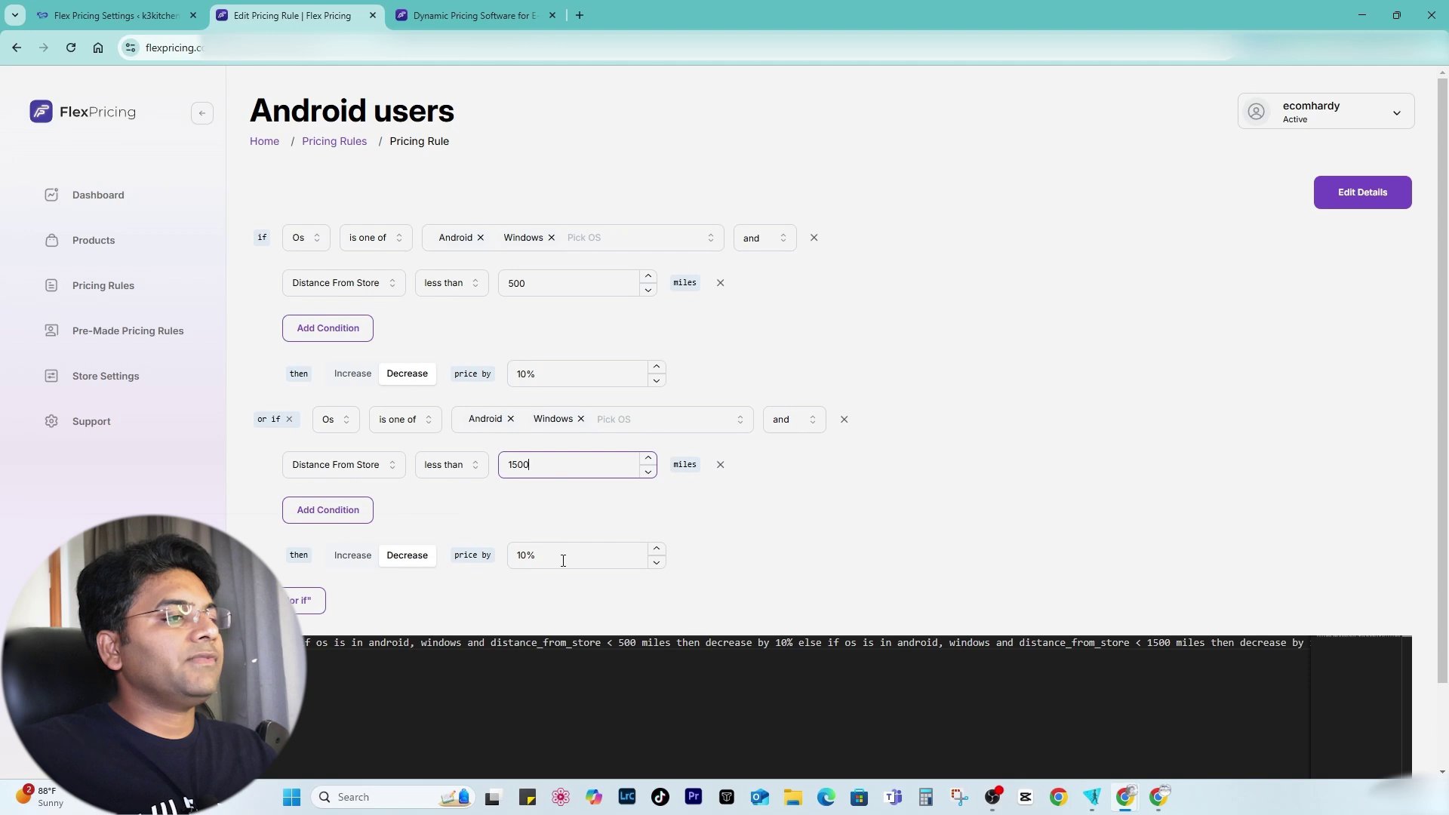
pyautogui.moveTo(531, 554); pyautogui.dragTo(510, 554)
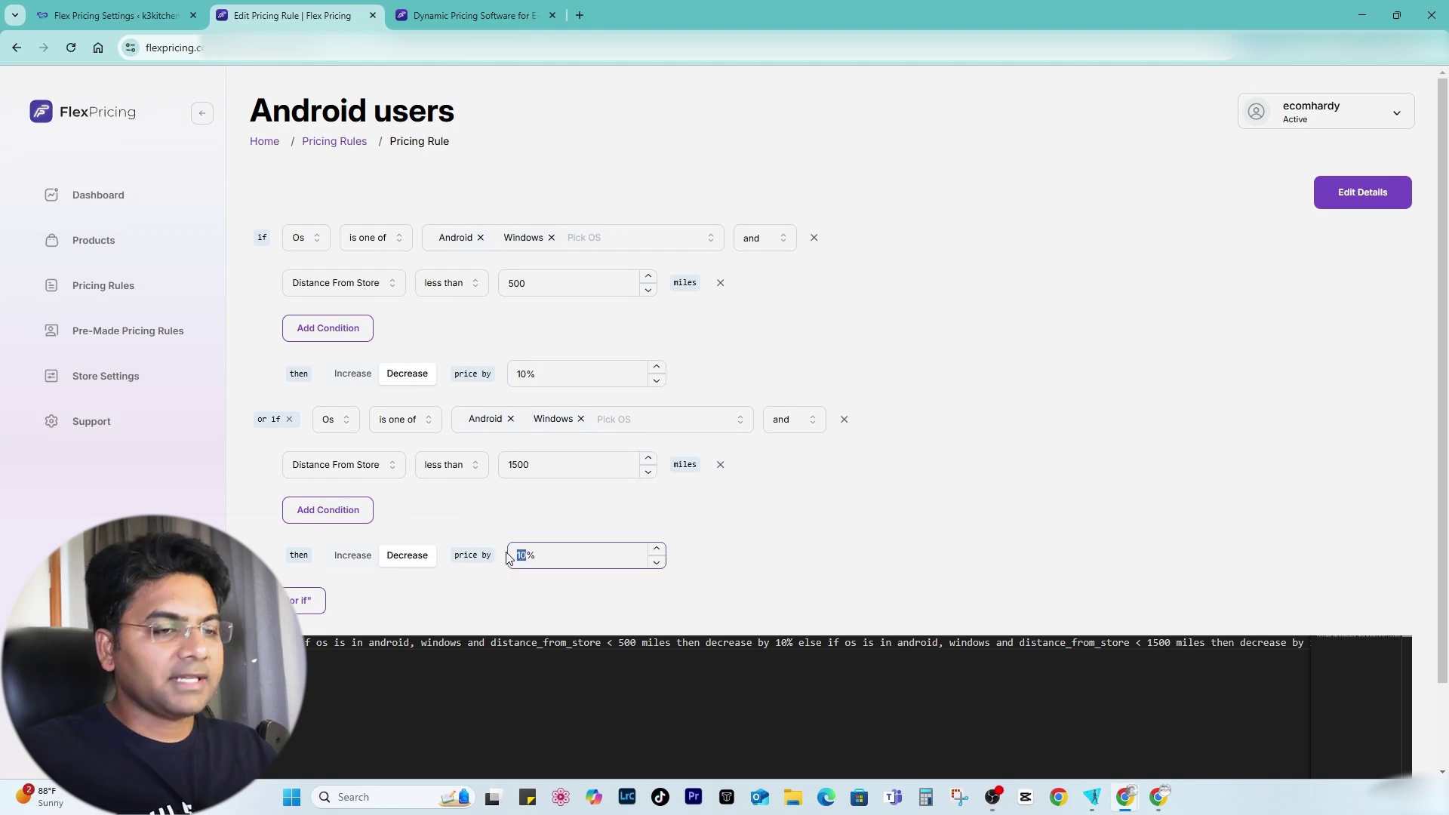
pyautogui.write('5')
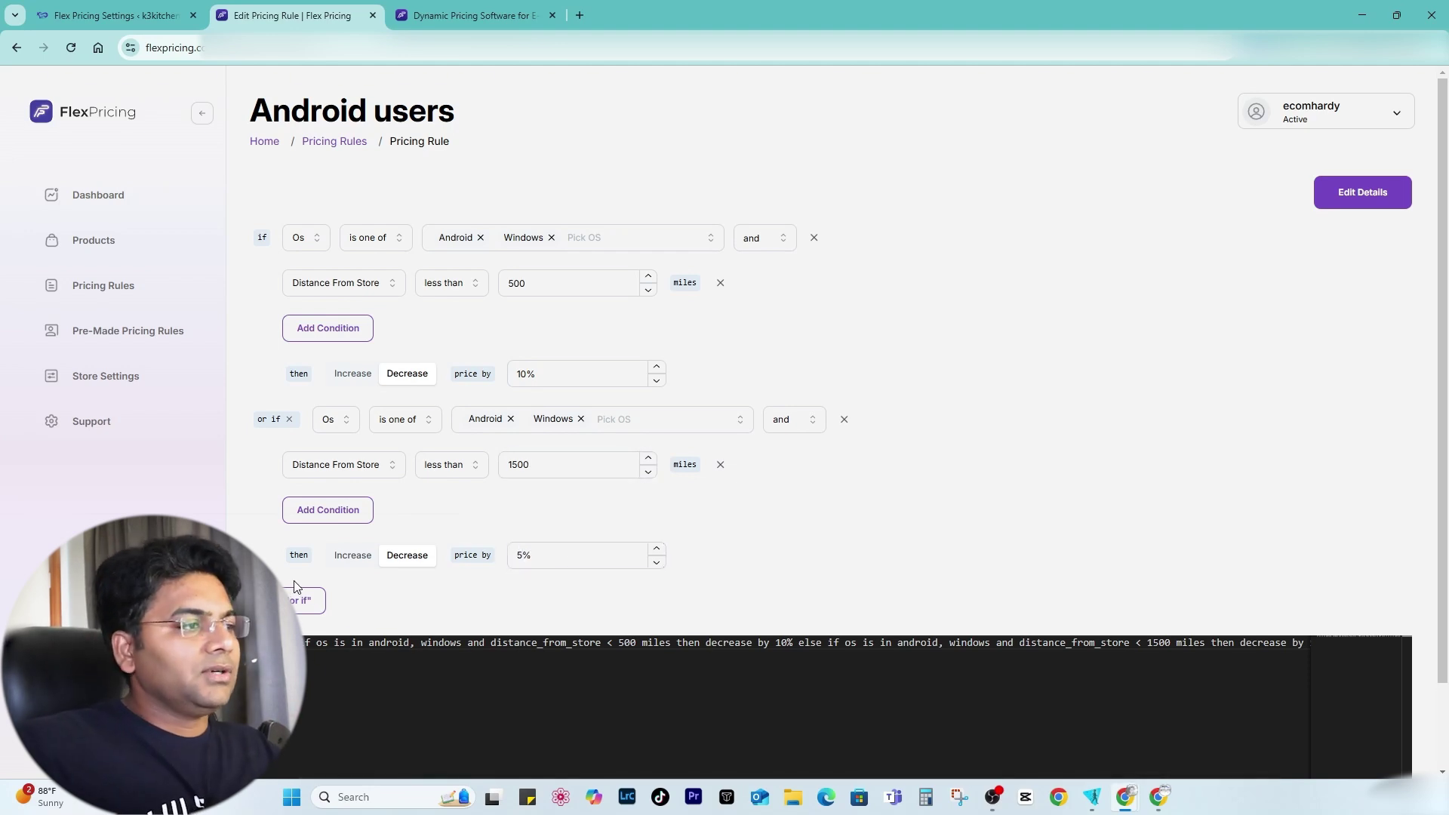
# Add an "or if" branch for operating systems not Android or Windows, remove its distance condition, and make it a 5% price increase.
pyautogui.click(300, 601)
pyautogui.scroll(-3, 411, 532)
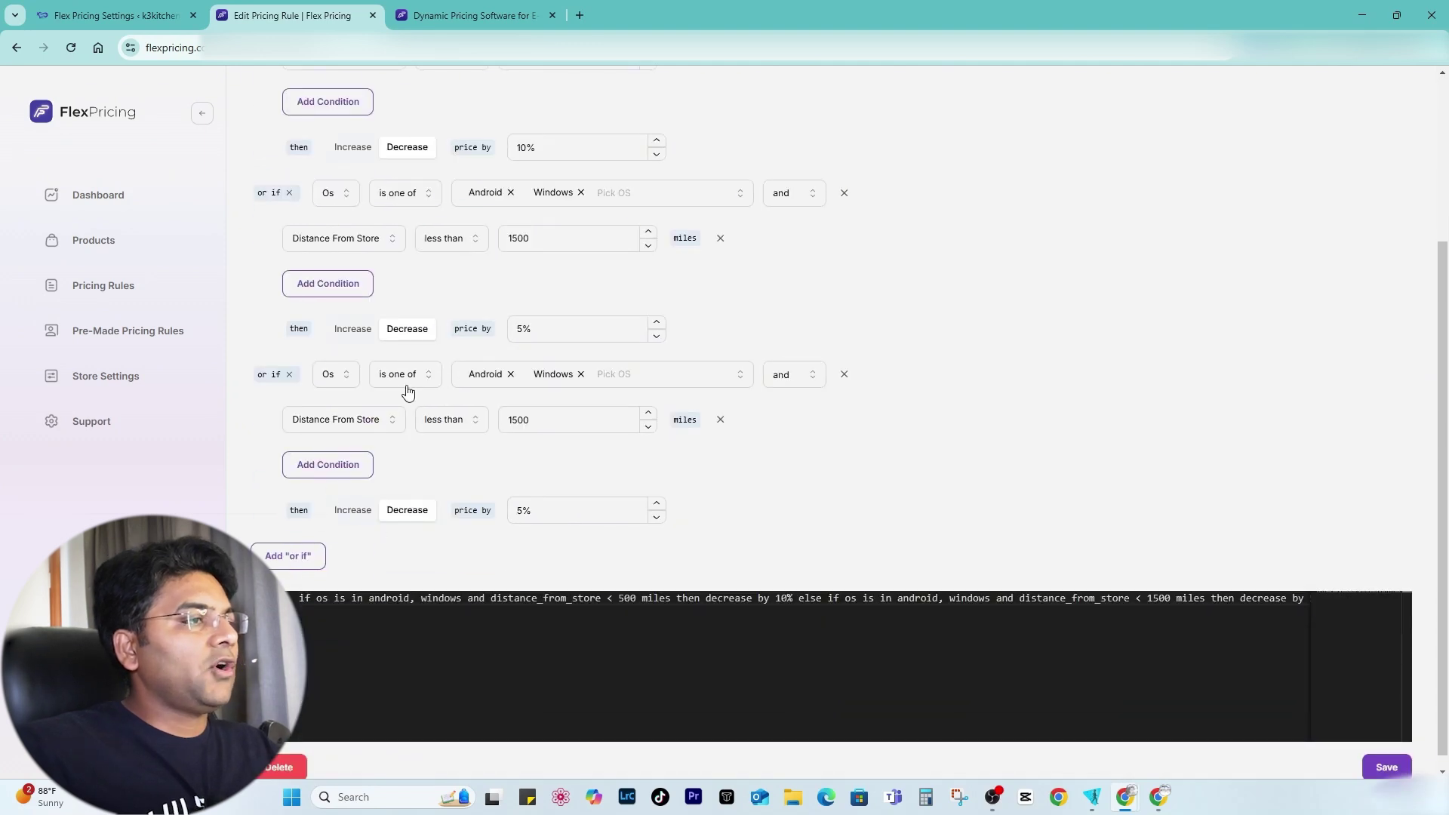
pyautogui.click(420, 381)
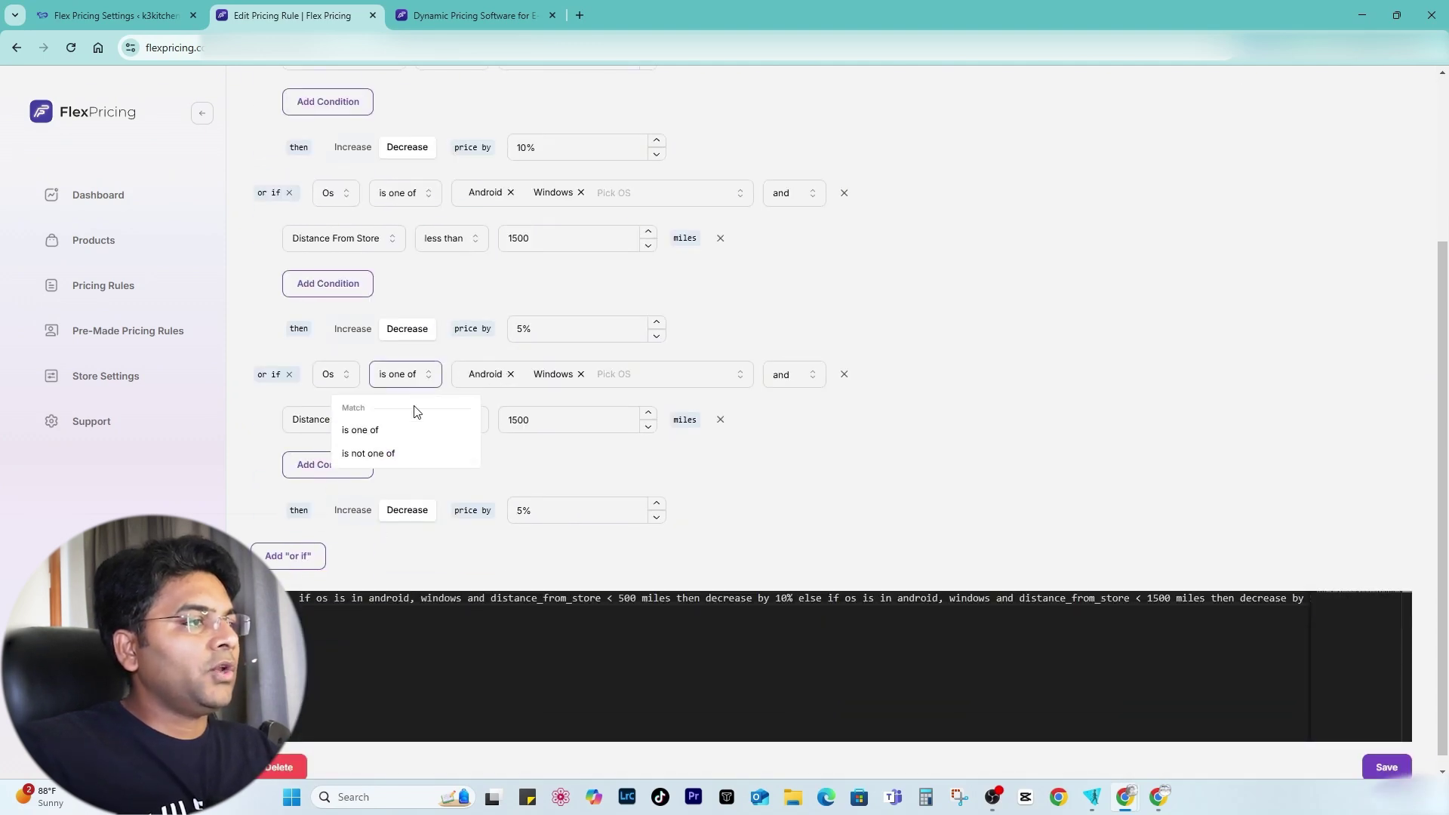
pyautogui.click(381, 454)
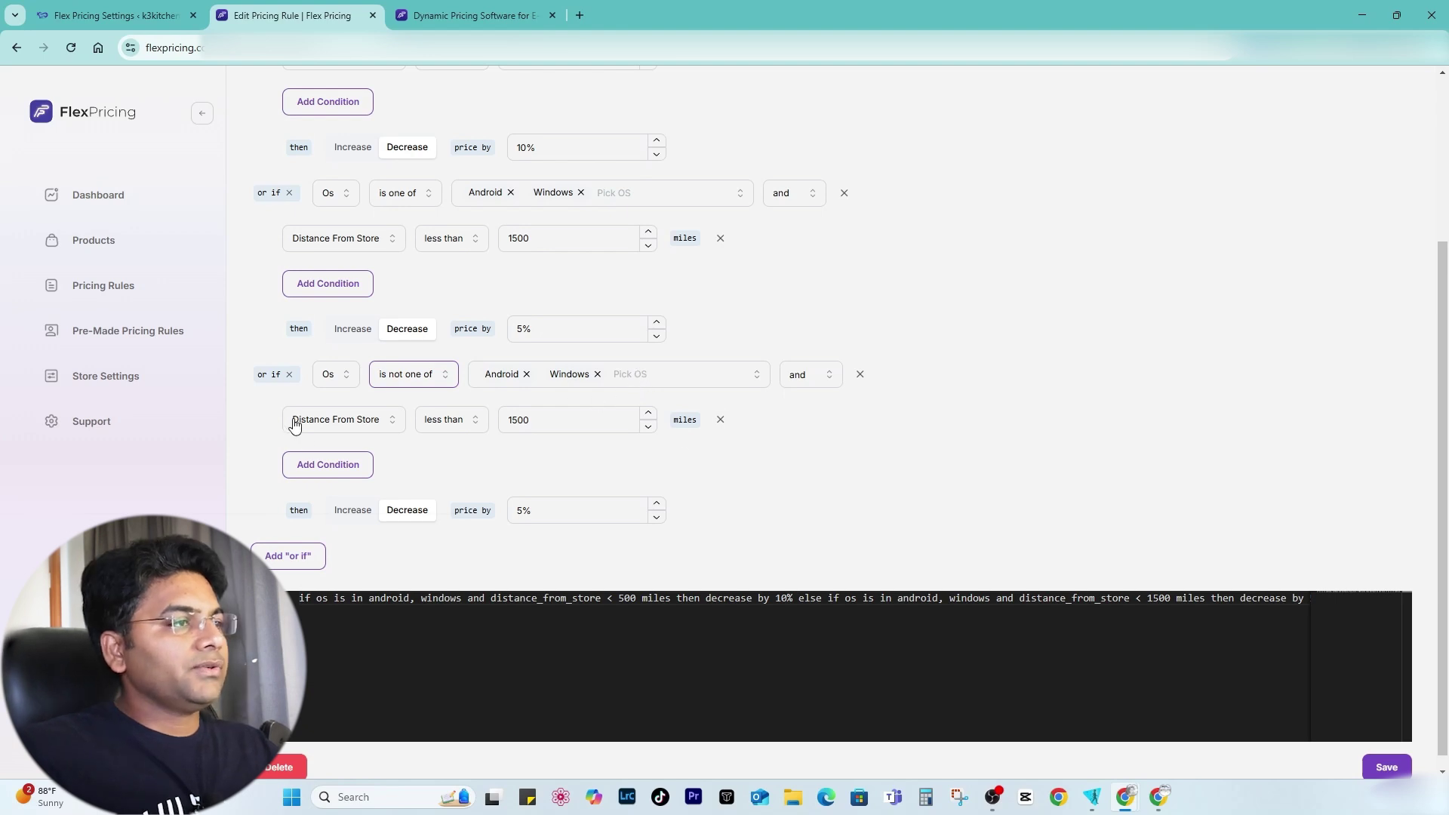
pyautogui.click(720, 419)
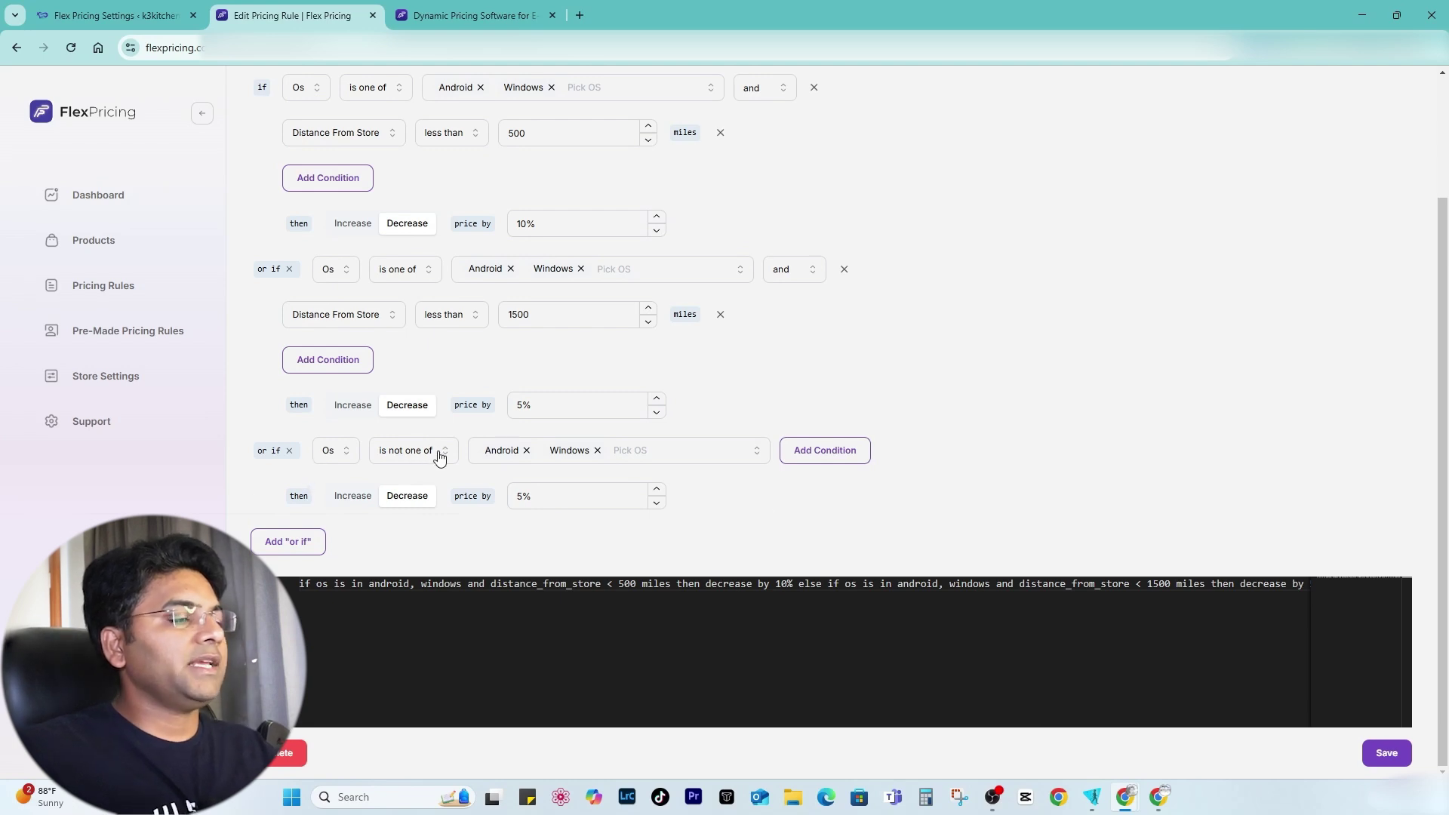
pyautogui.click(354, 498)
pyautogui.moveTo(523, 495); pyautogui.dragTo(512, 497)
pyautogui.click(542, 532)
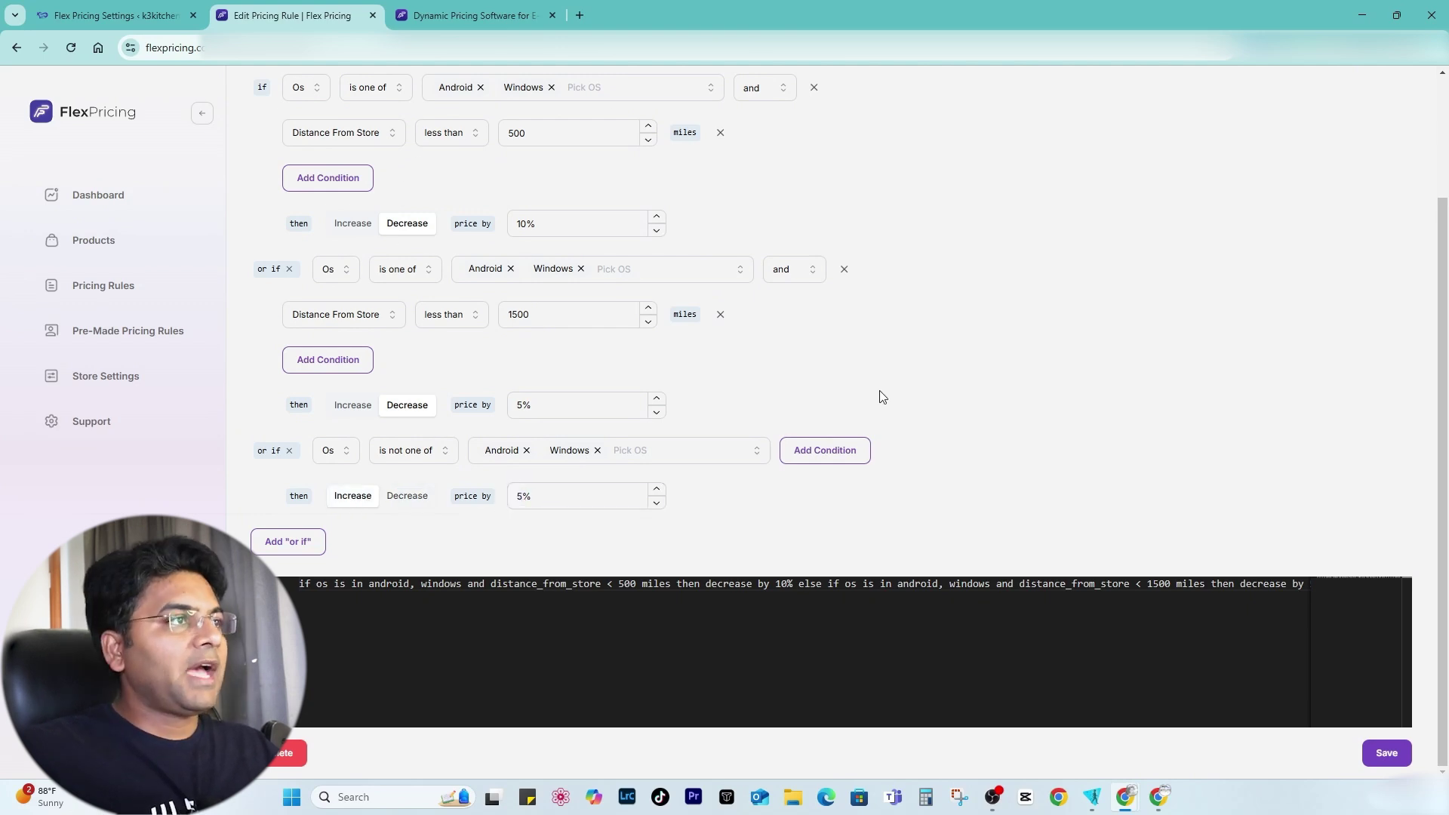
# Save the Android users rule, confirm the save, and return to the list of pricing rules.
pyautogui.click(1389, 763)
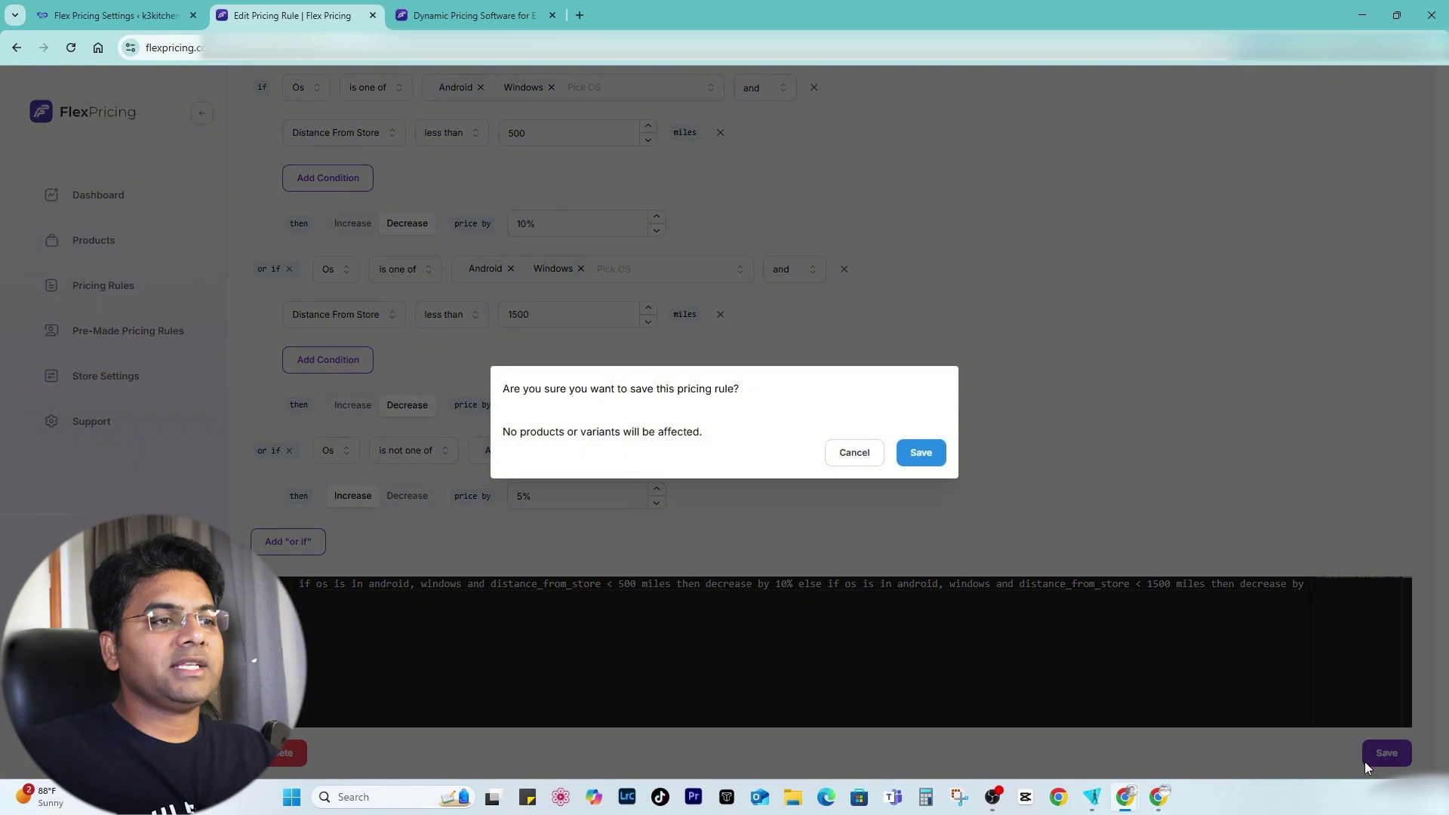
pyautogui.click(910, 459)
pyautogui.click(113, 290)
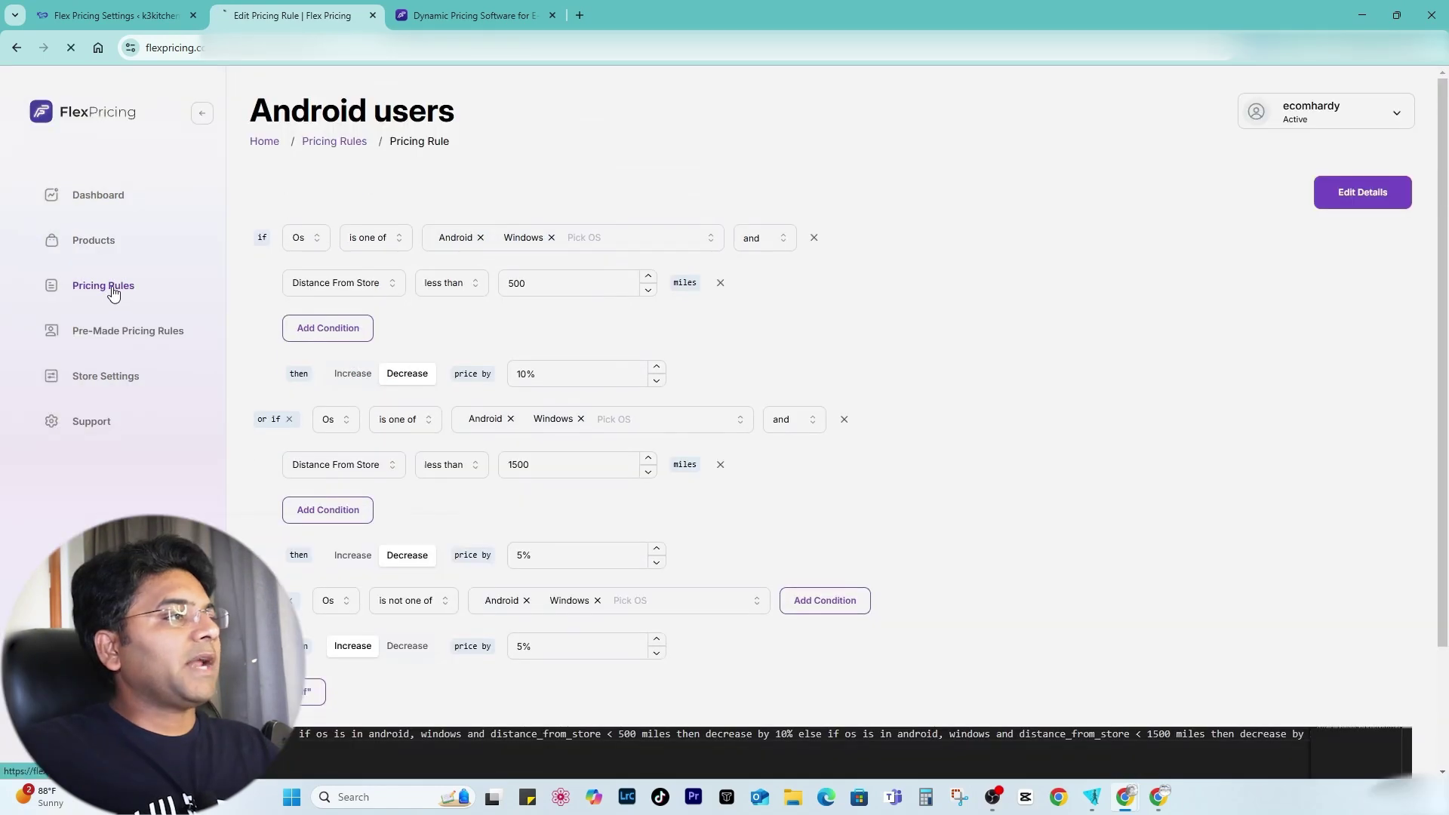
# Review the rules in the list and open the Income Based Rule for editing.
pyautogui.moveTo(481, 294); pyautogui.dragTo(579, 387)
pyautogui.click(562, 415)
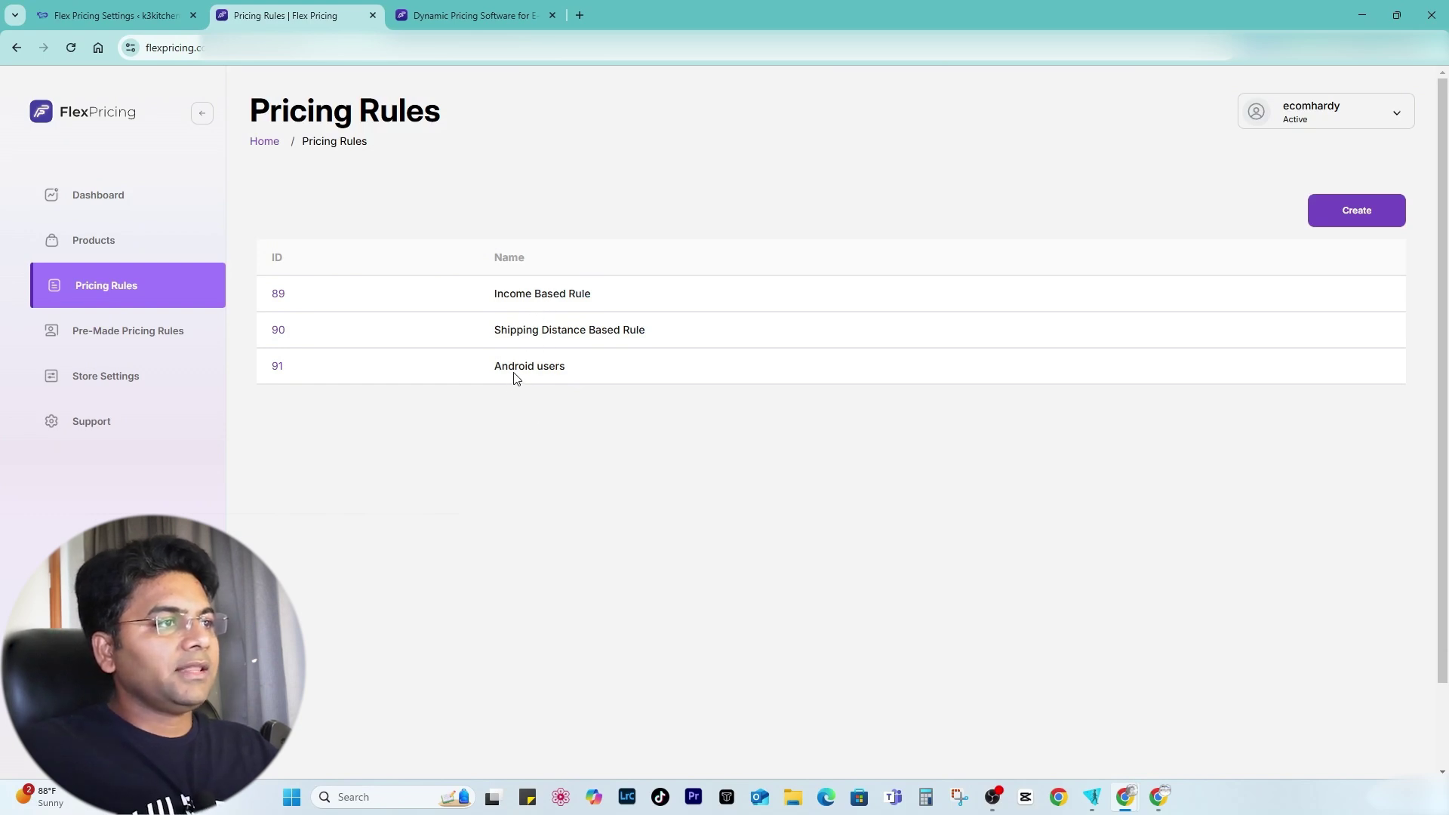
pyautogui.moveTo(491, 369); pyautogui.dragTo(572, 374)
pyautogui.click(545, 390)
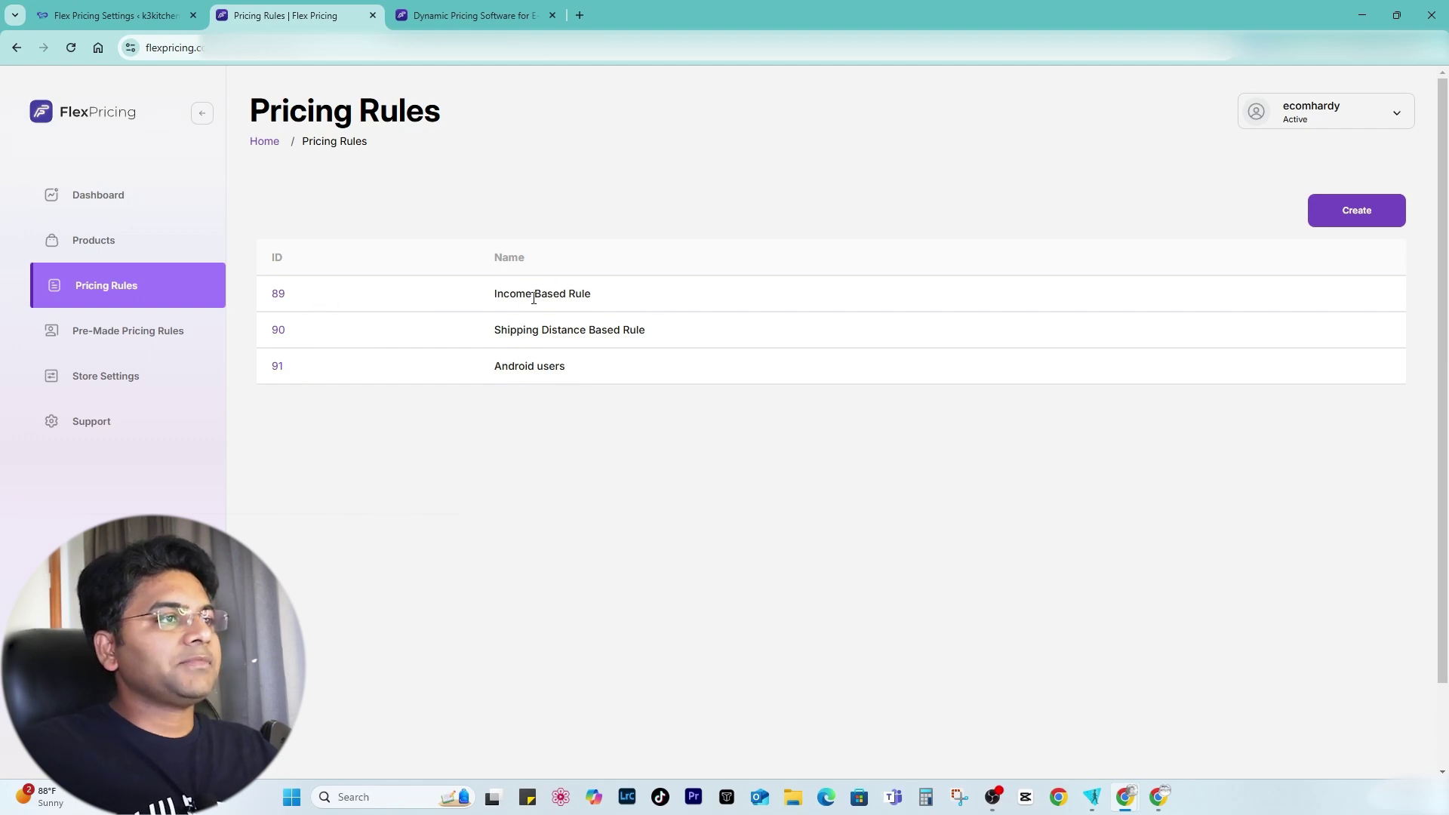
pyautogui.moveTo(488, 295); pyautogui.dragTo(723, 307)
pyautogui.click(277, 295)
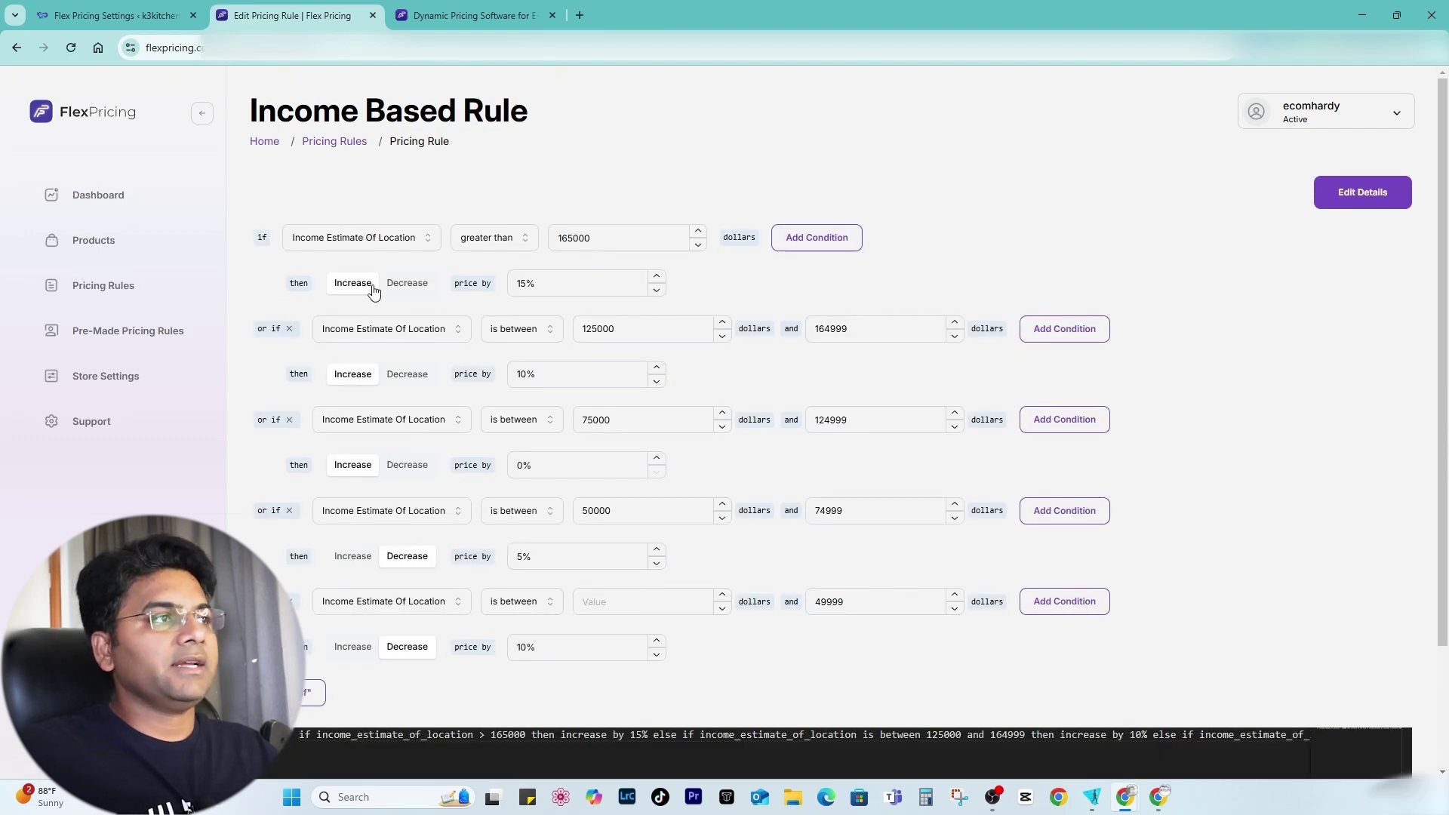
# Add an operating system condition to the first income branch, set to "is not one of" Android, Windows and Other OS.
pyautogui.click(798, 242)
pyautogui.click(332, 283)
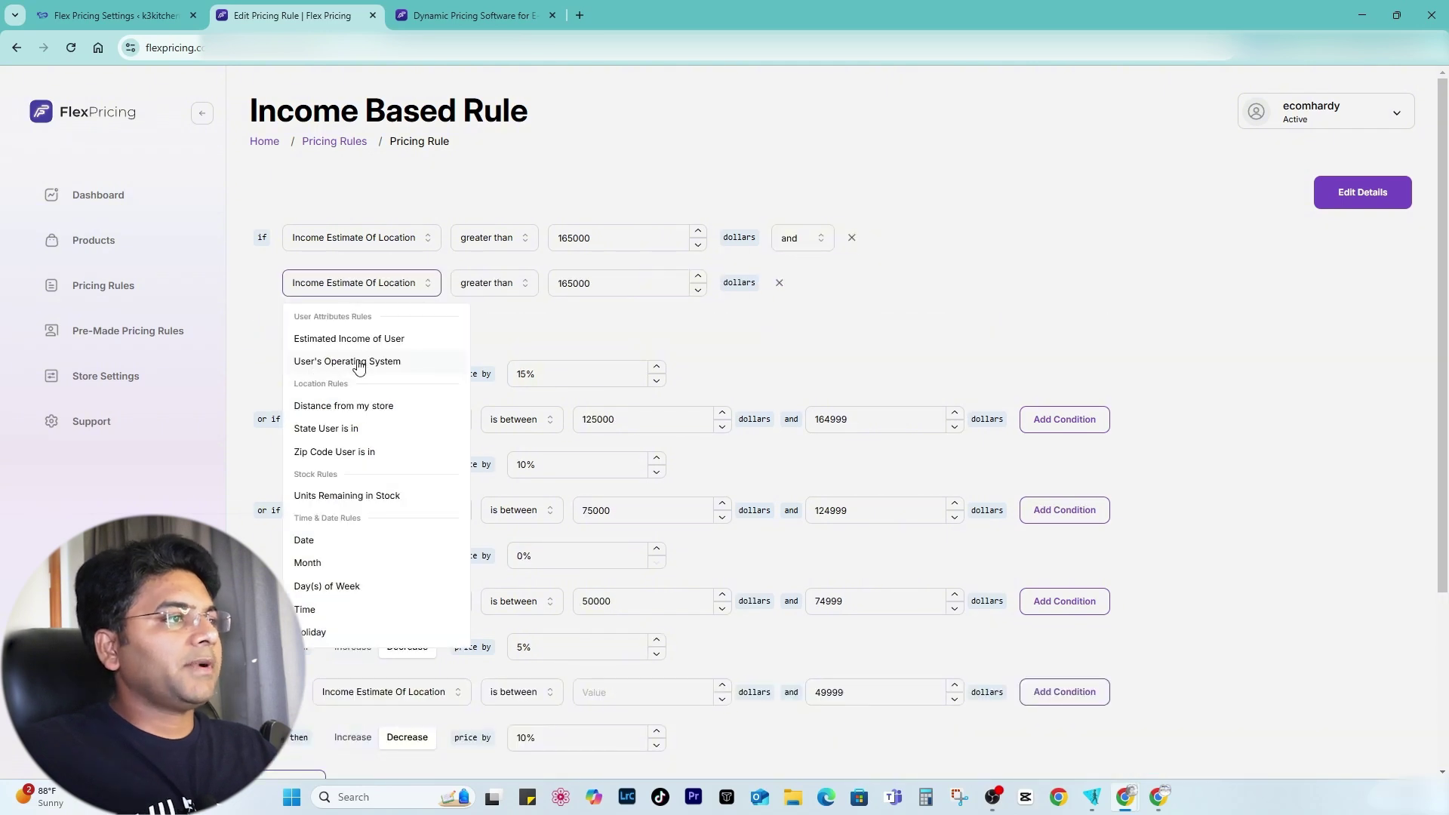
pyautogui.click(359, 363)
pyautogui.click(374, 284)
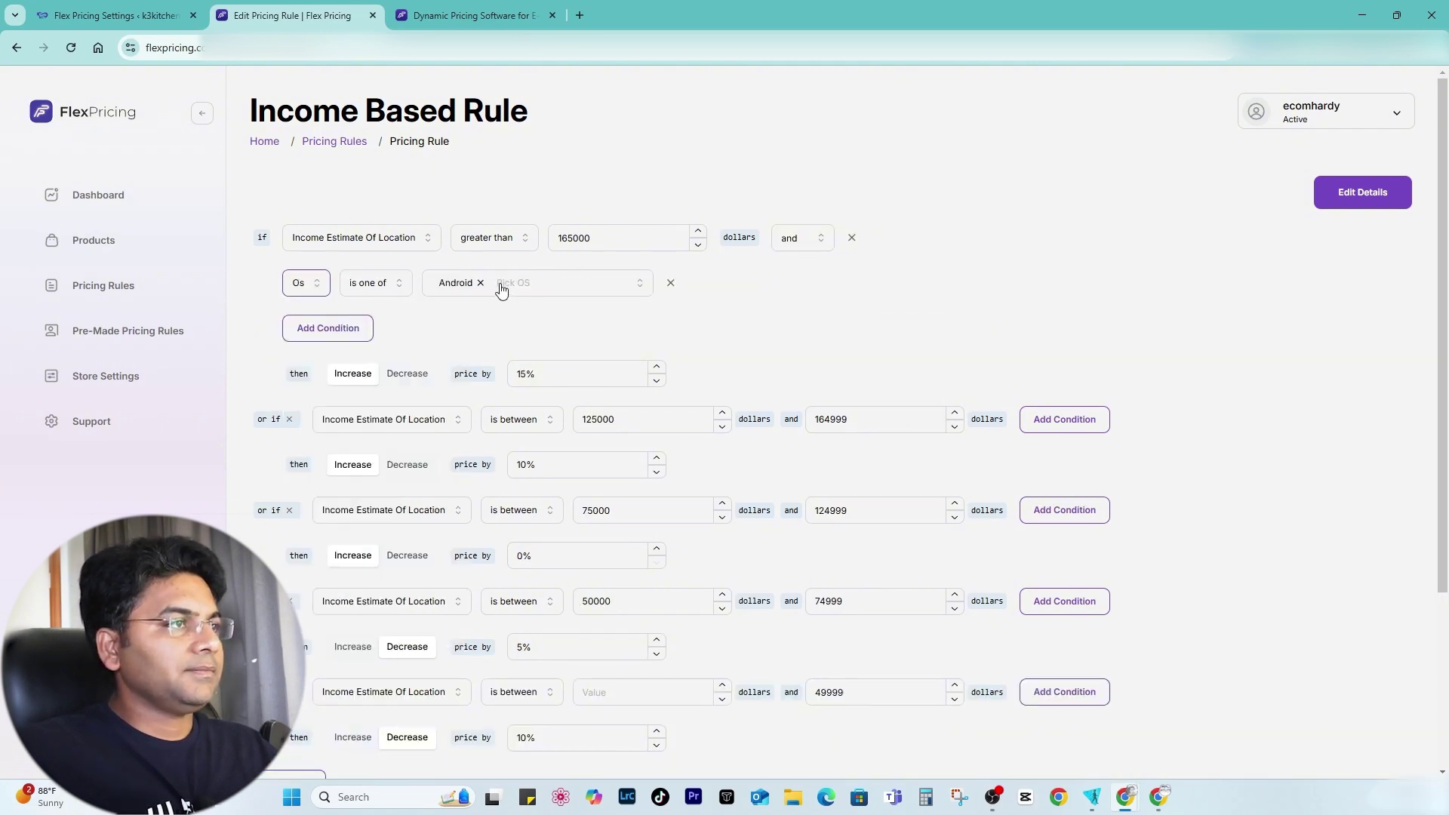
pyautogui.click(535, 285)
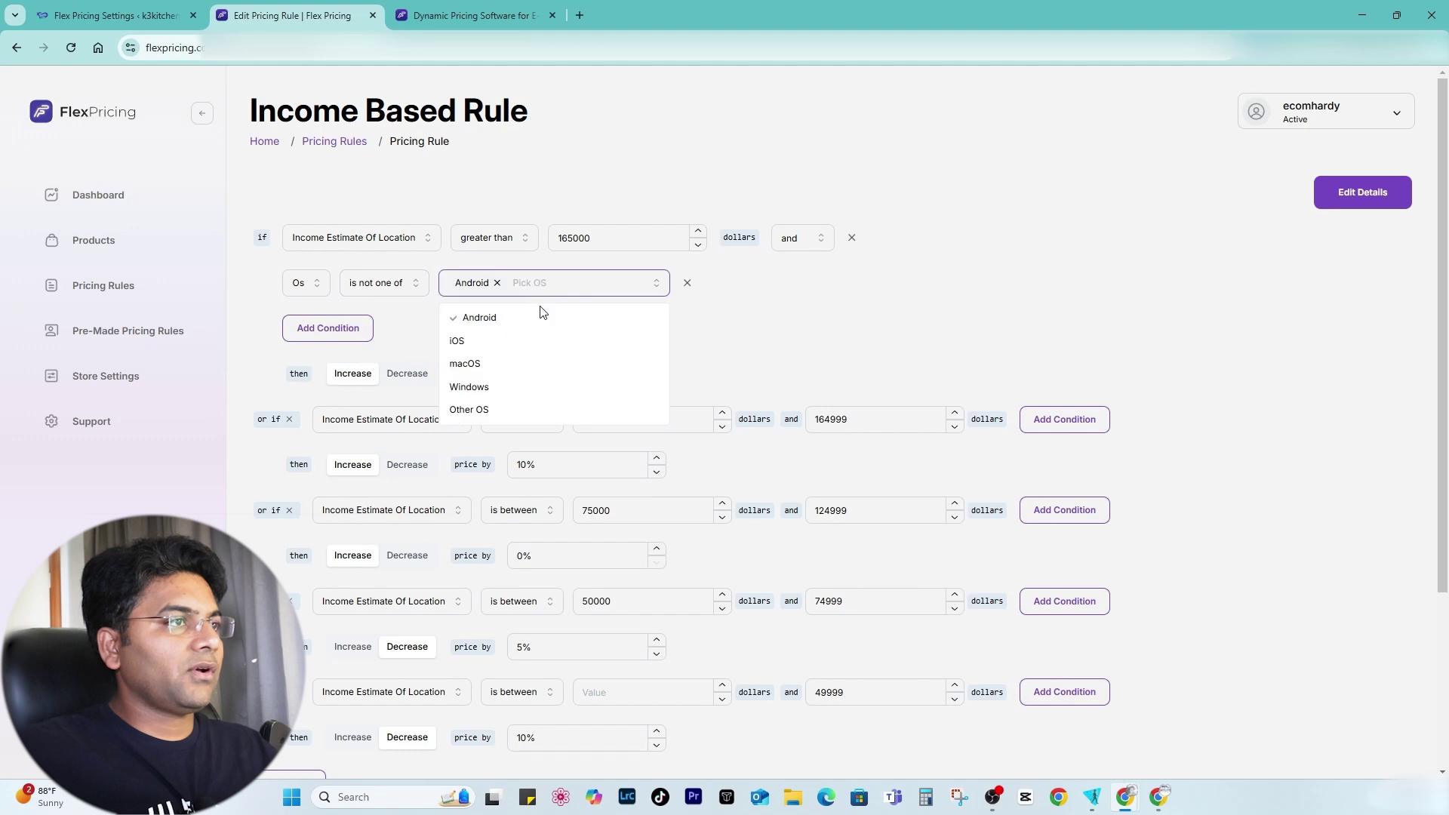
pyautogui.click(520, 387)
pyautogui.click(483, 410)
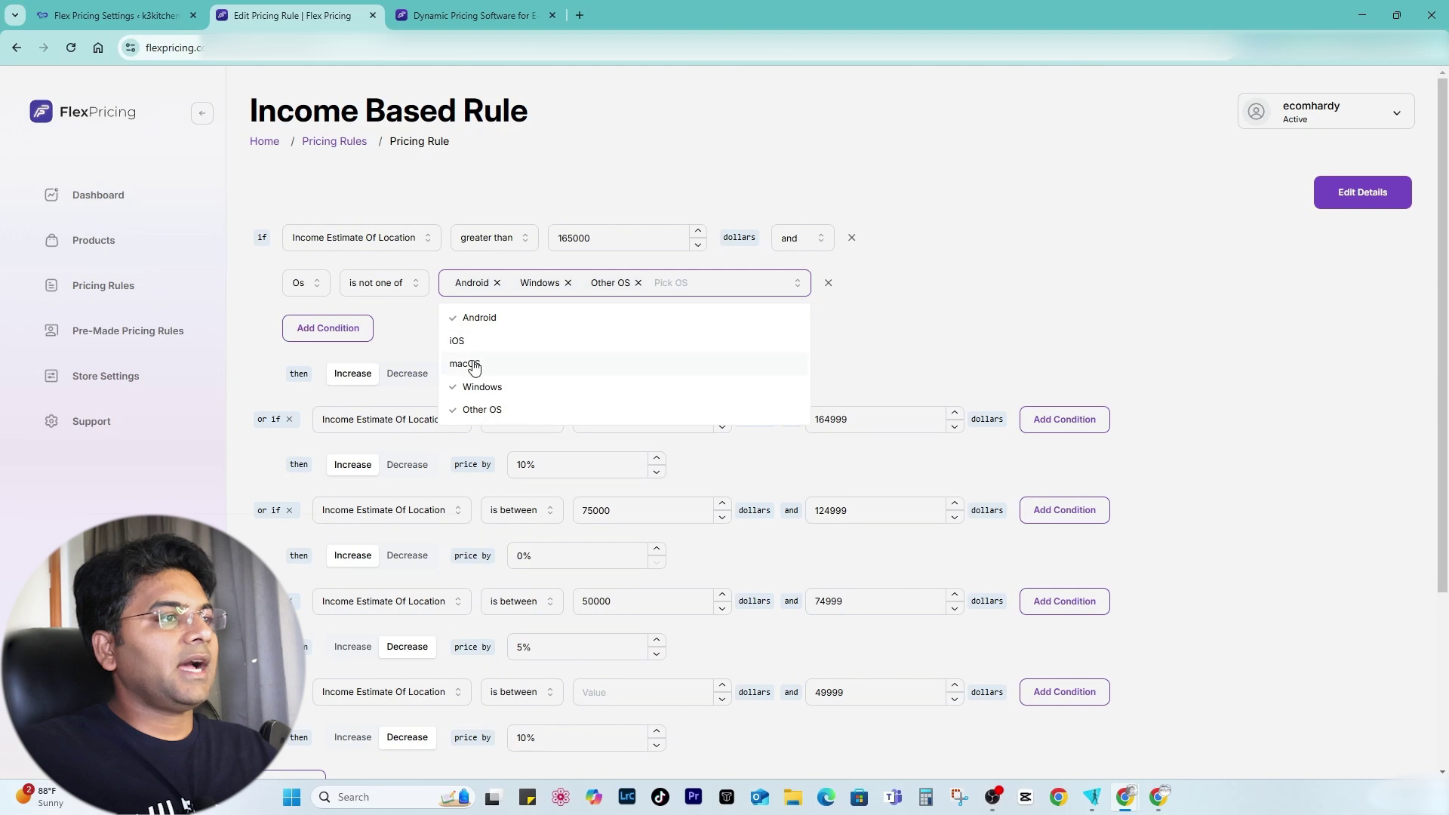
# Change the operating system condition in the first income branch to "is one of" iOS and macOS.
pyautogui.click(497, 284)
pyautogui.click(501, 284)
pyautogui.click(499, 285)
pyautogui.click(478, 340)
pyautogui.click(486, 283)
pyautogui.click(477, 365)
pyautogui.click(715, 334)
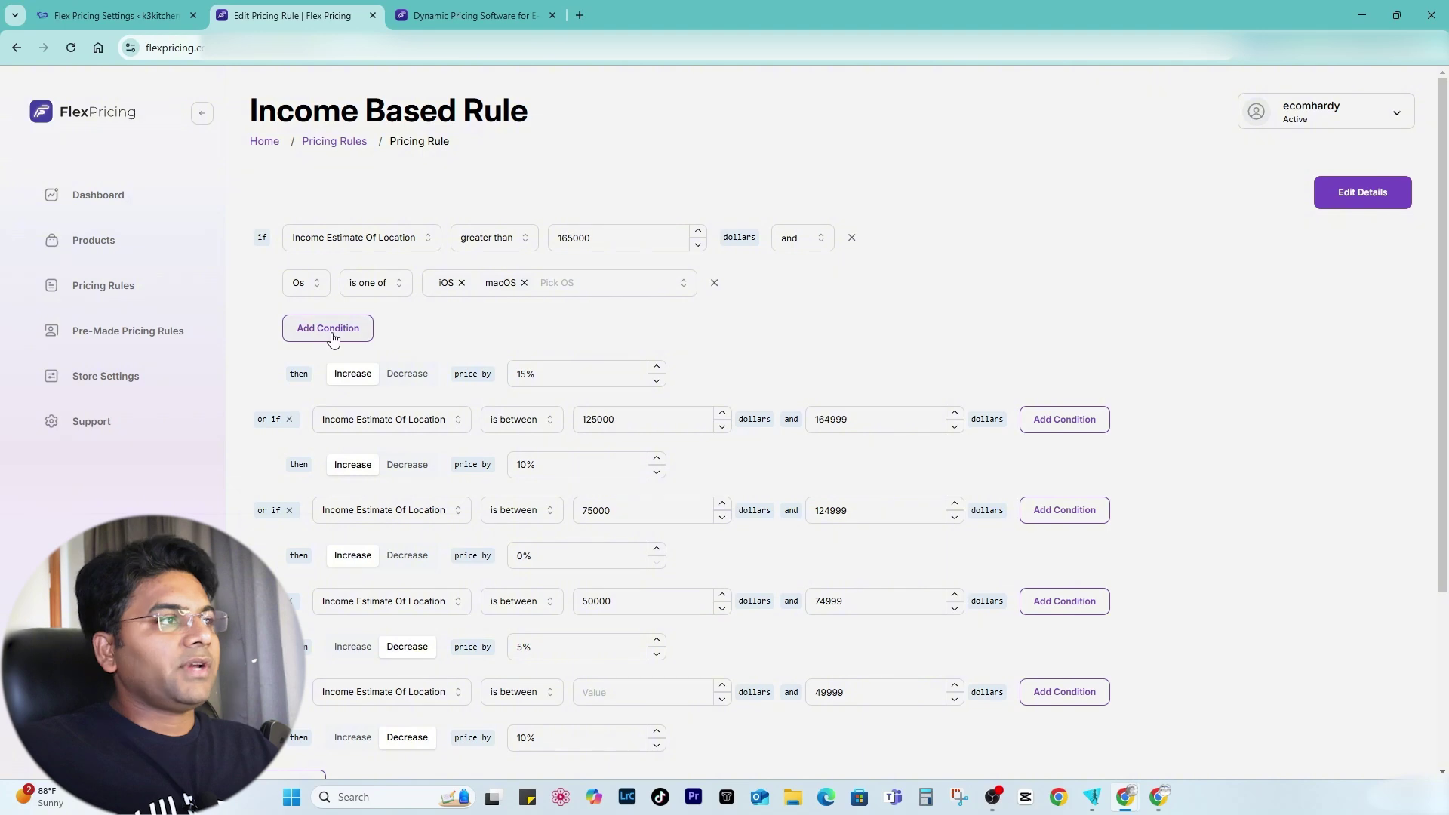
# Add an "or if" branch at the end of the rule for estimated income greater than 165000 dollars.
pyautogui.scroll(-2, 342, 392)
pyautogui.scroll(-2, 342, 393)
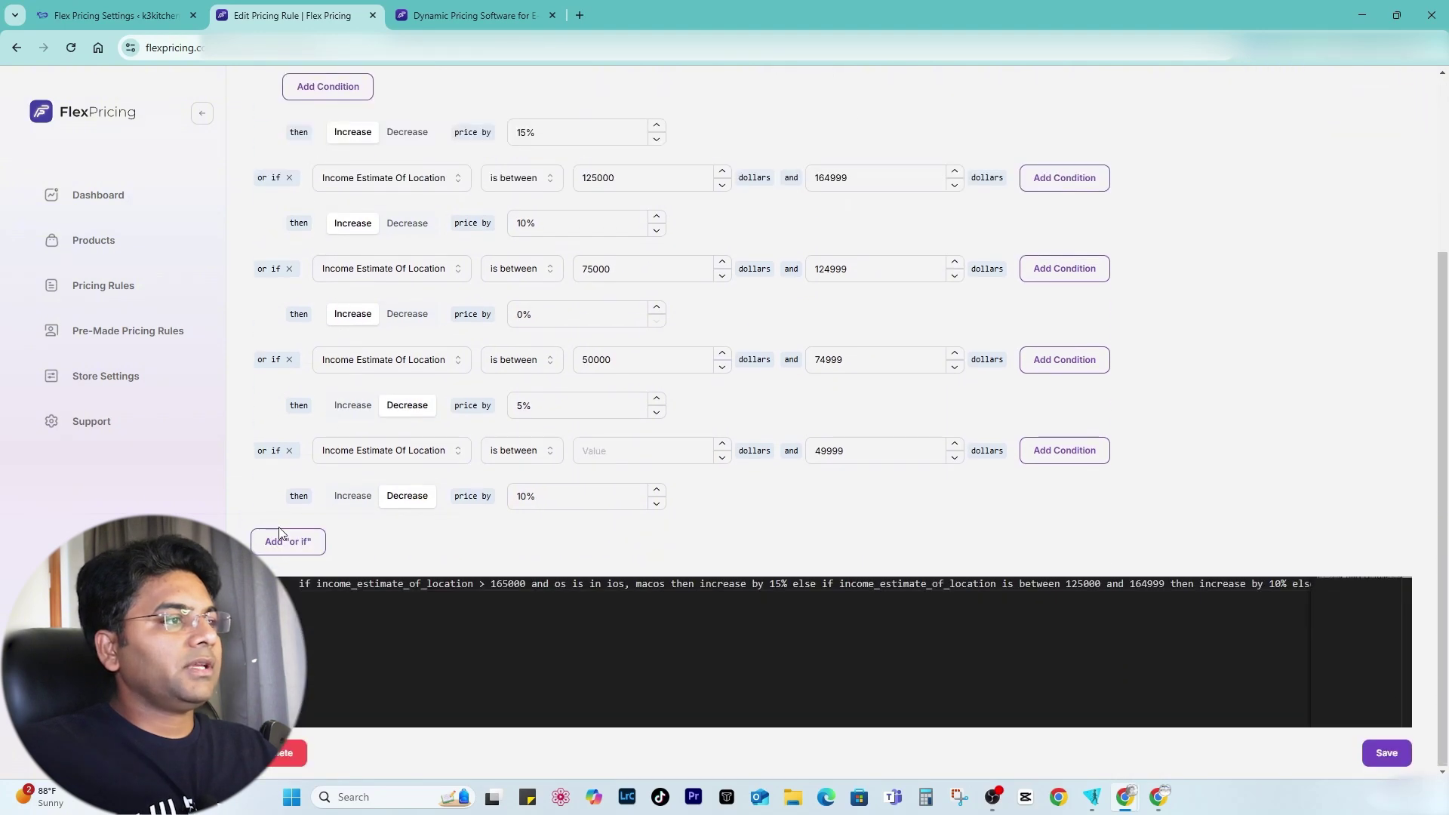
pyautogui.click(283, 538)
pyautogui.scroll(4, 400, 119)
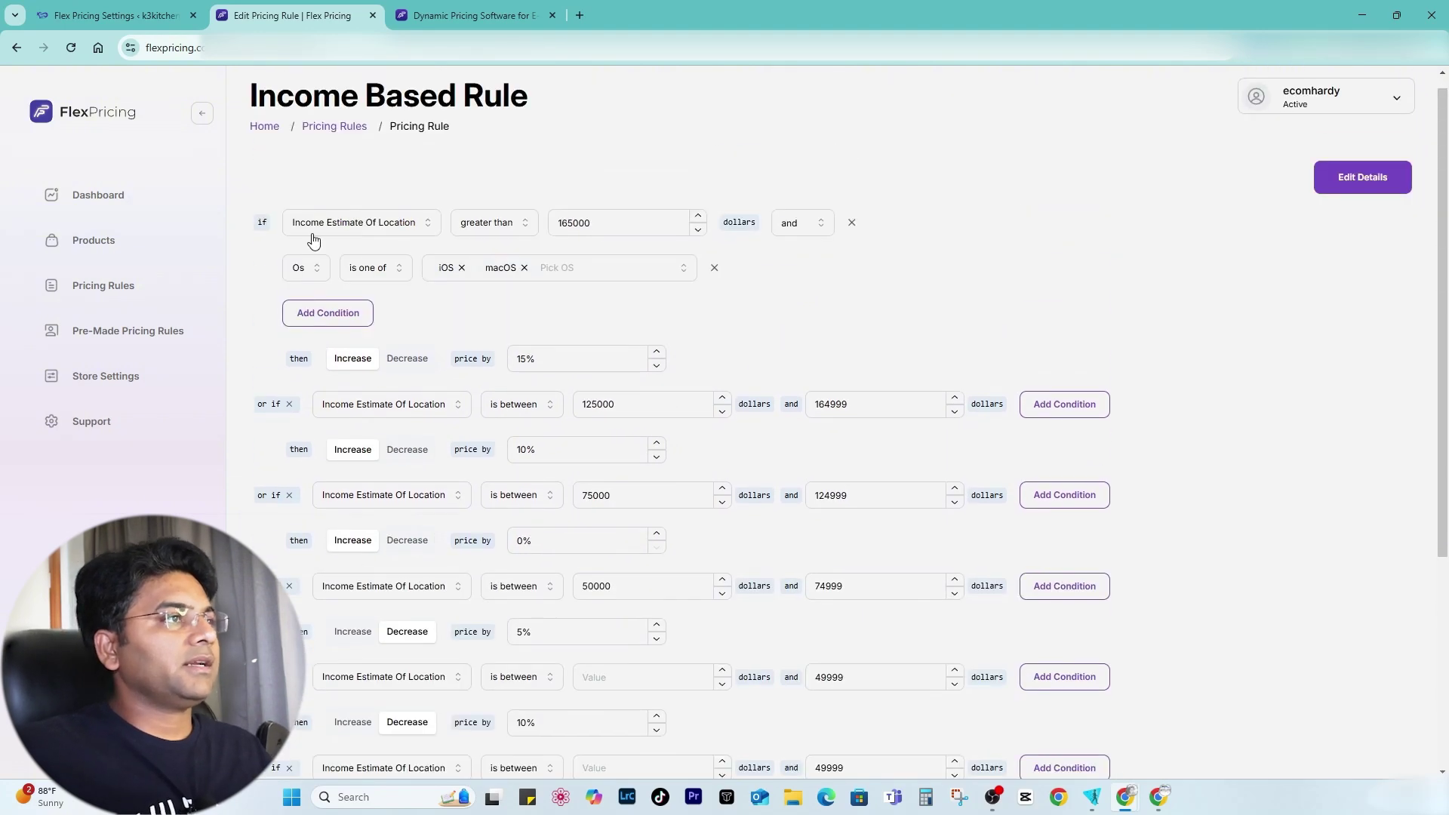
pyautogui.scroll(-5, 533, 340)
pyautogui.click(540, 469)
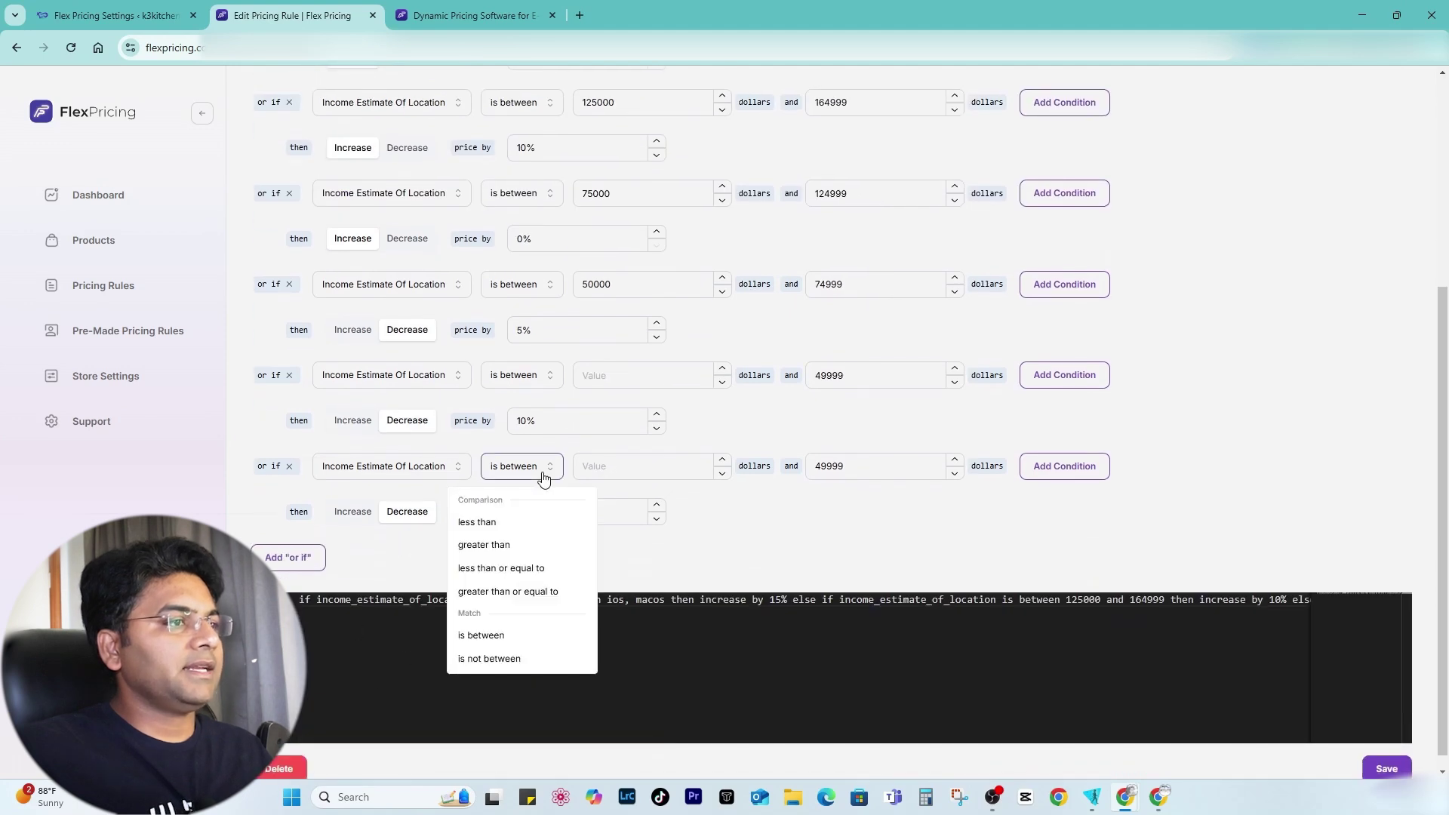
pyautogui.scroll(5, 580, 245)
pyautogui.scroll(-5, 710, 388)
pyautogui.click(608, 455)
pyautogui.scroll(5, 302, 286)
pyautogui.write('165000')
pyautogui.scroll(-5, 501, 508)
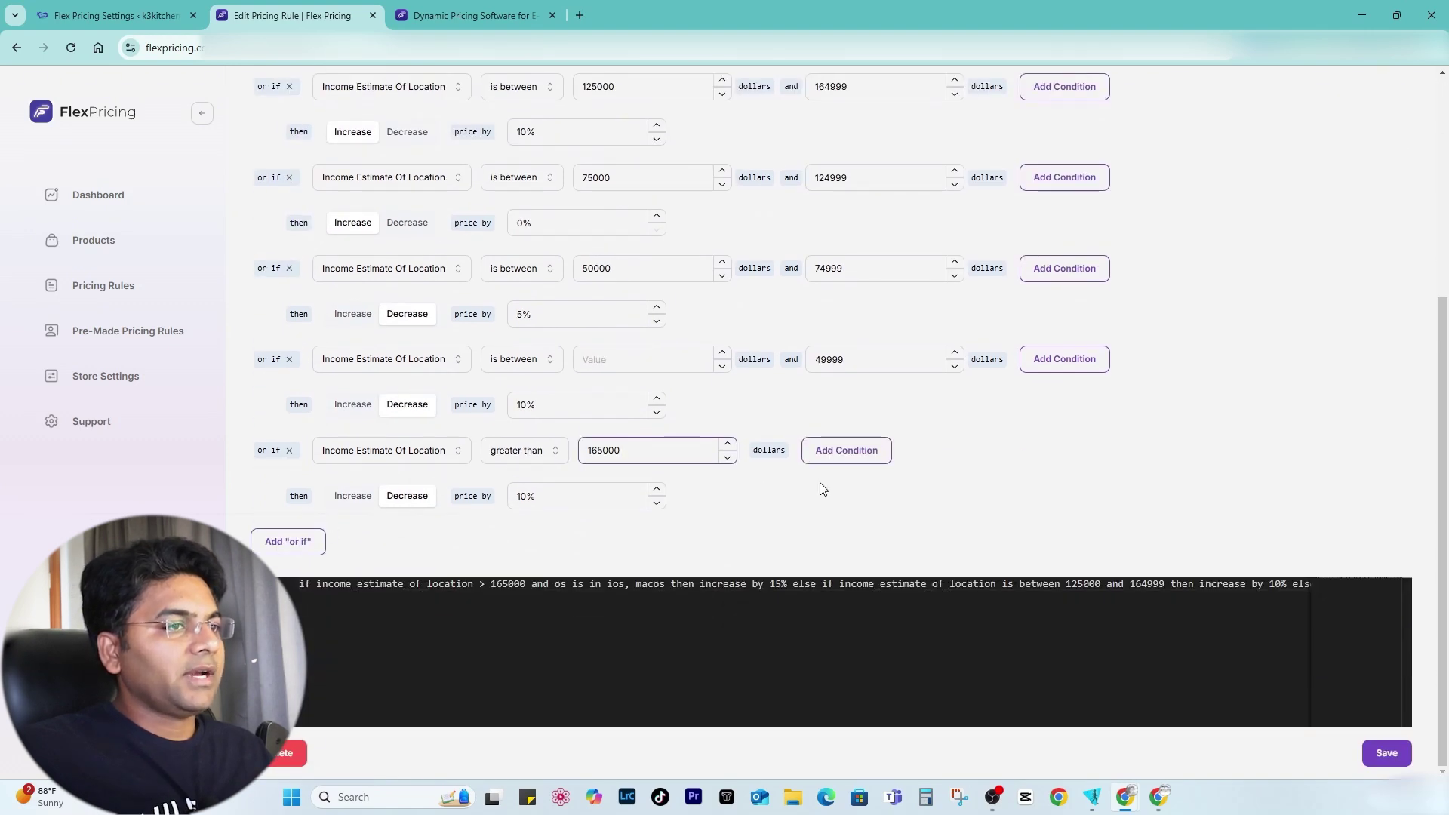
# Add a condition to the new last branch requiring the operating system to be one of Android or Windows.
pyautogui.click(846, 450)
pyautogui.click(365, 496)
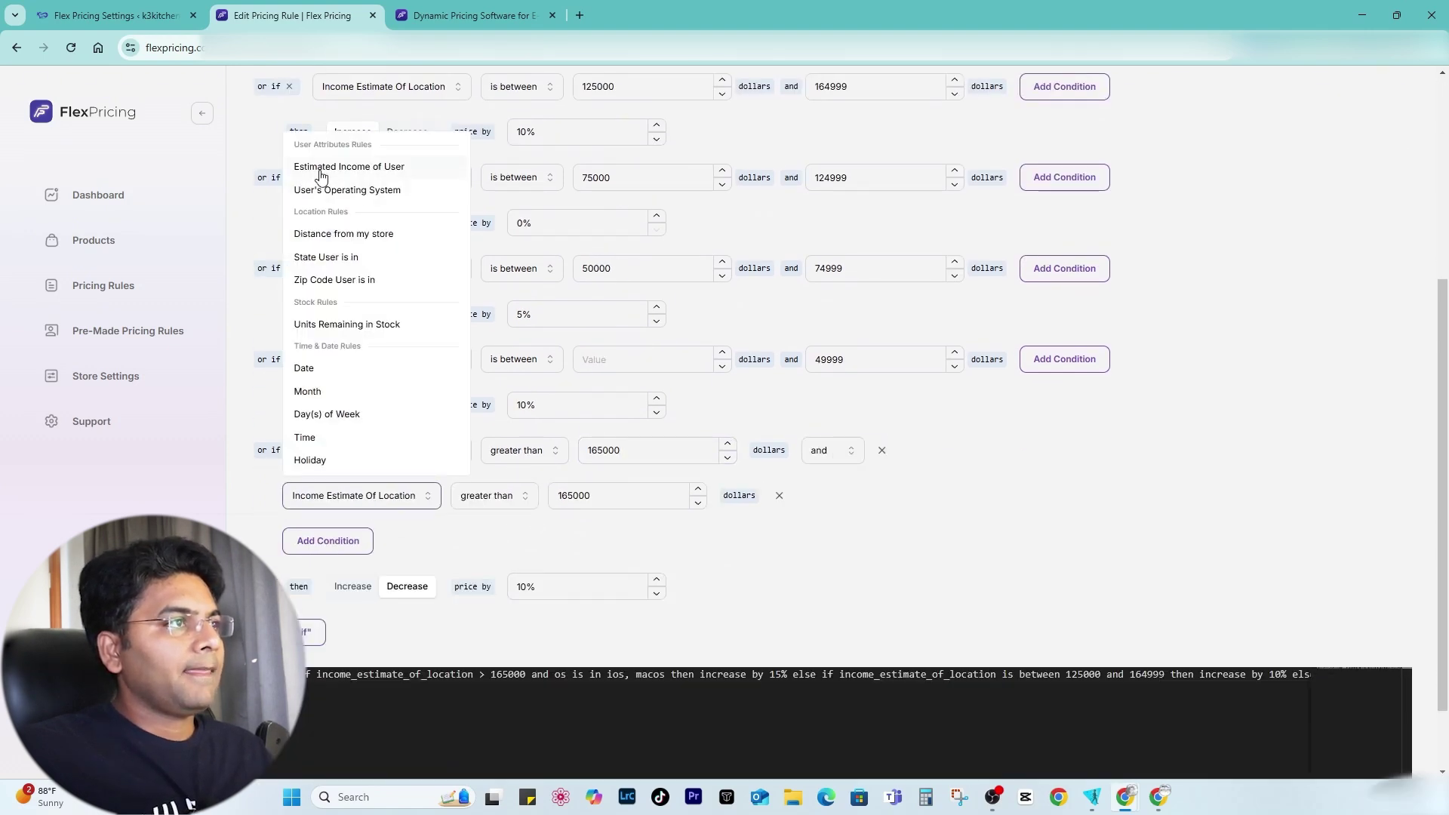
pyautogui.click(322, 190)
pyautogui.click(389, 504)
pyautogui.click(559, 495)
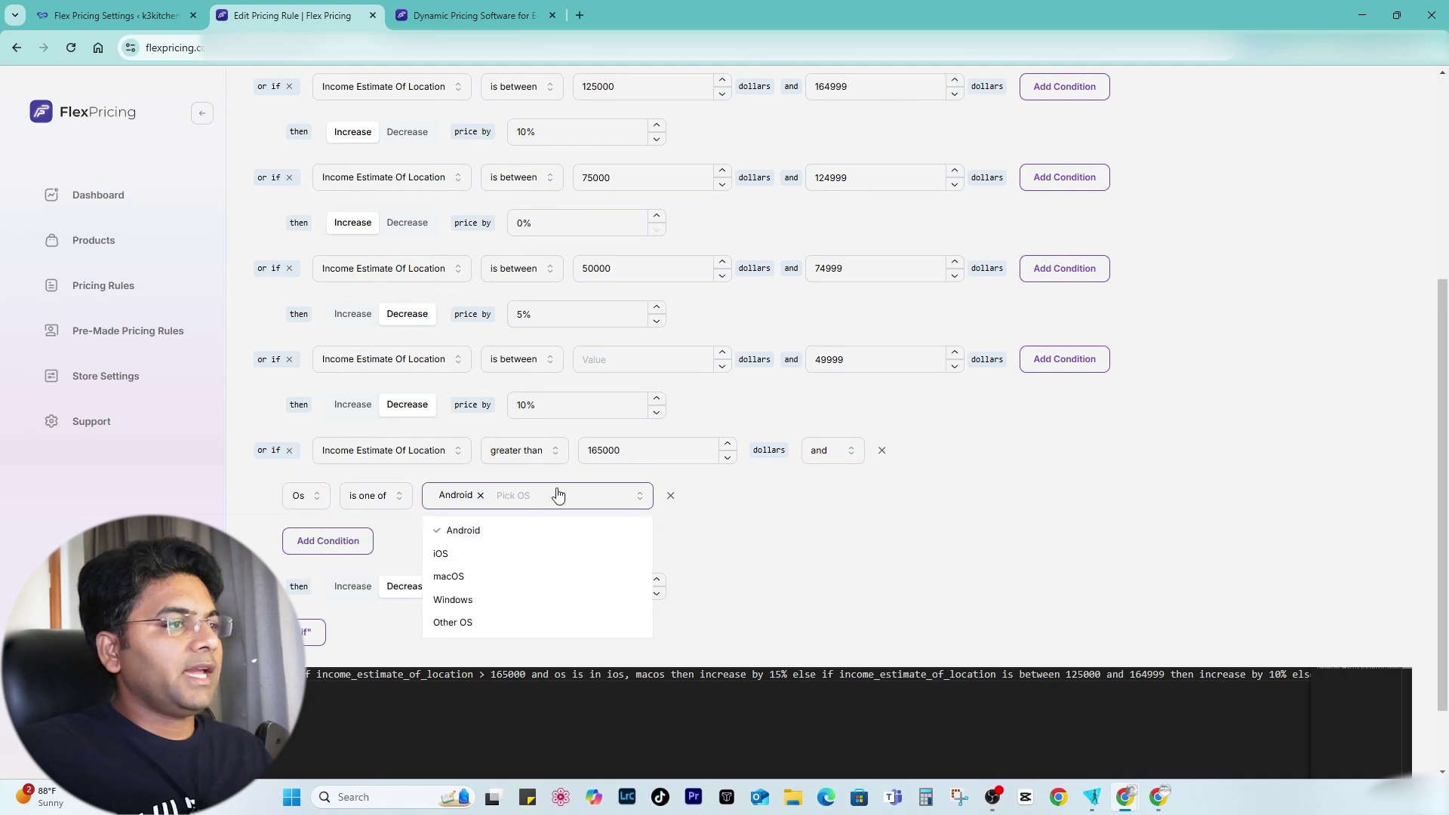
pyautogui.click(534, 600)
pyautogui.click(840, 558)
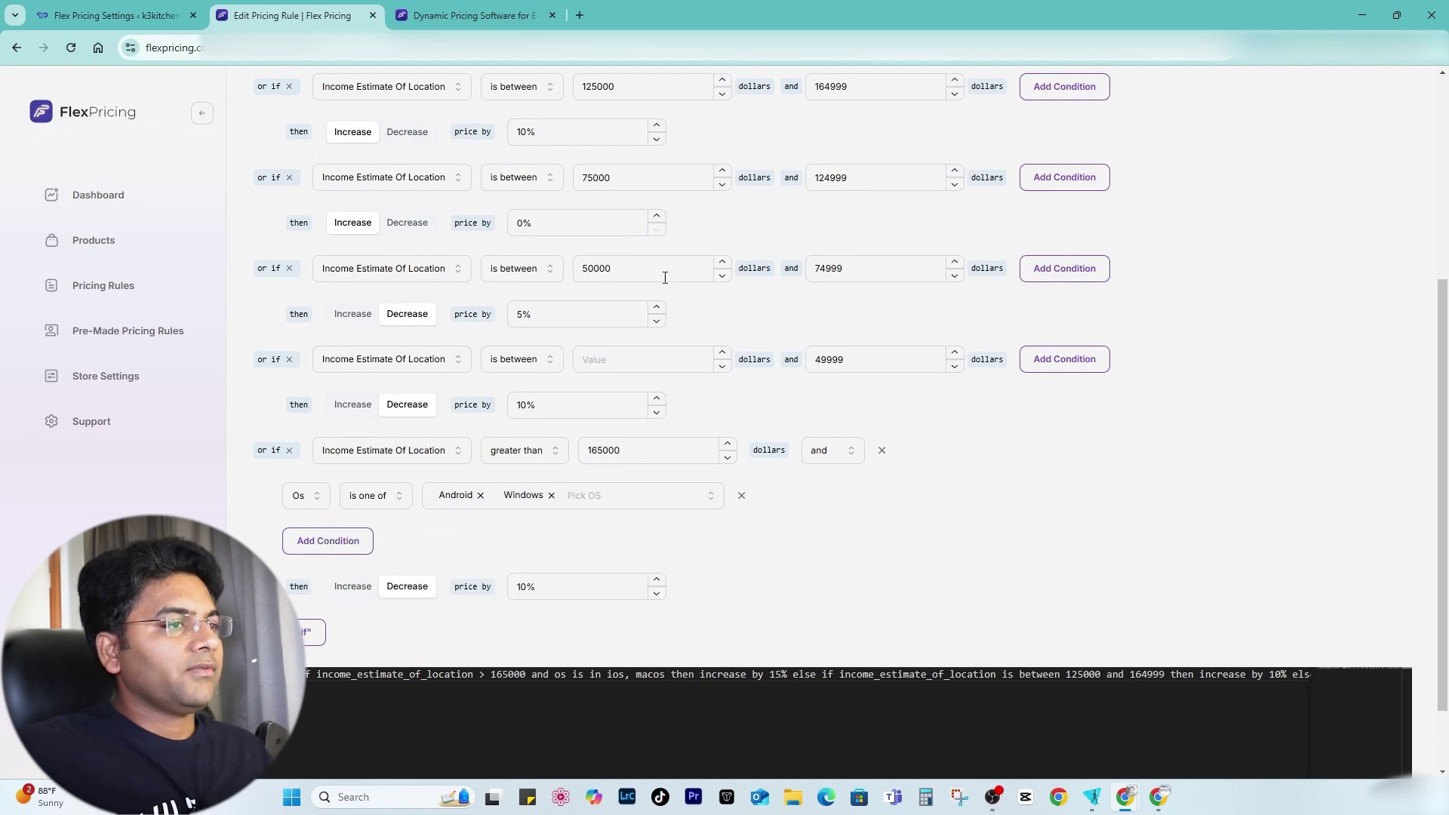
pyautogui.scroll(5, 667, 292)
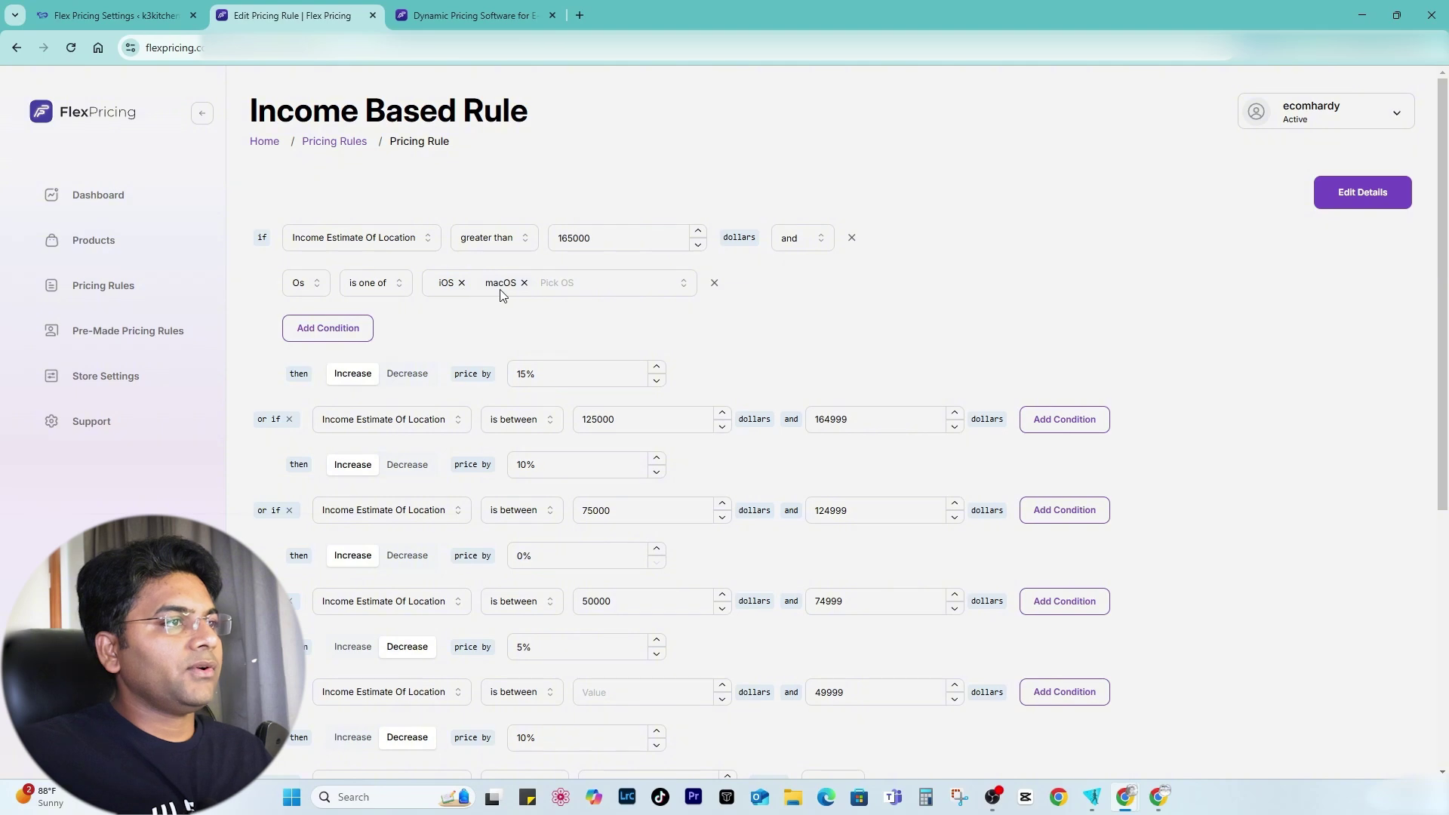
# Review the branches of the Income Based Rule and save the pricing rule.
pyautogui.scroll(-5, 506, 298)
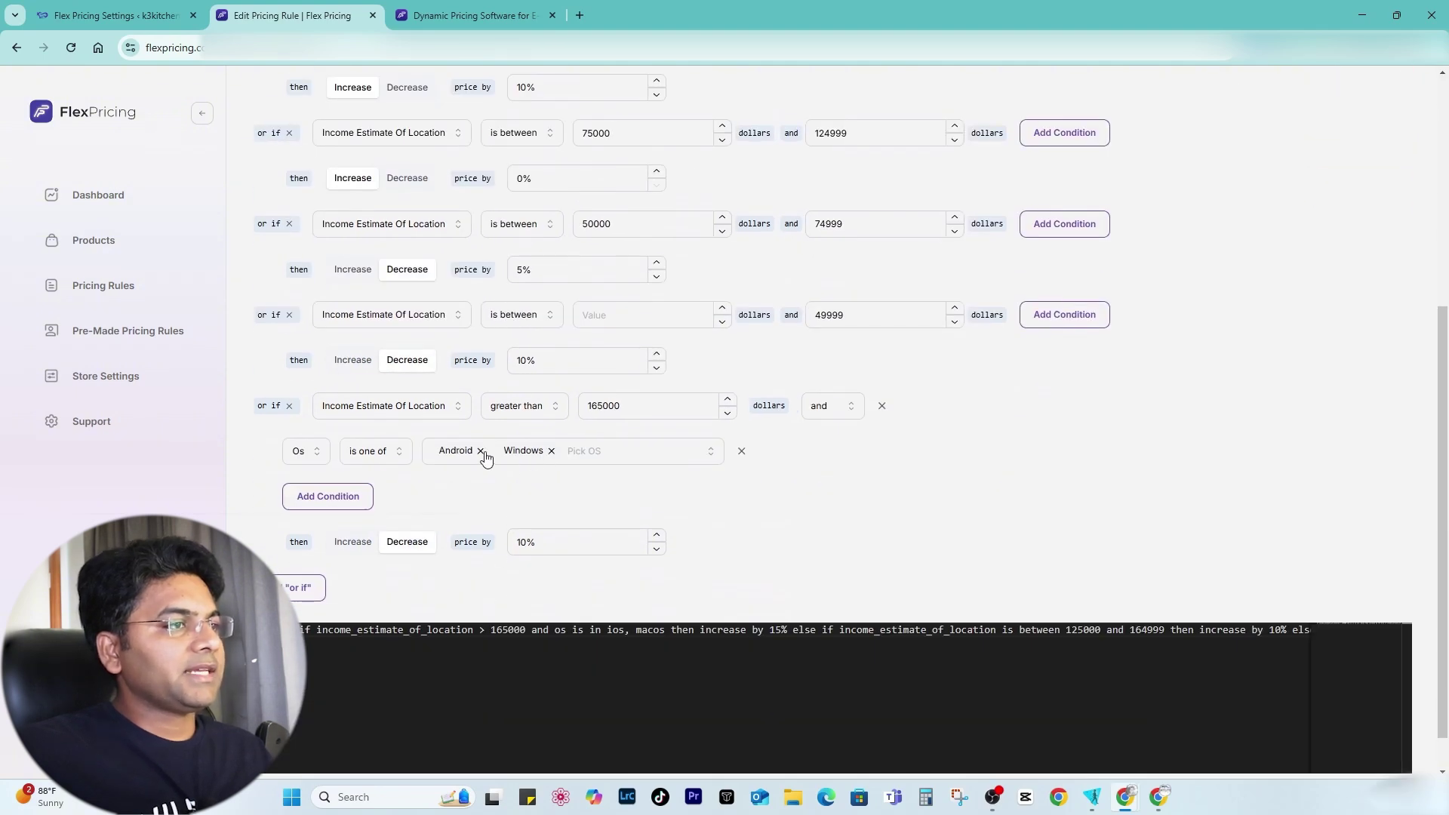
pyautogui.moveTo(526, 542); pyautogui.dragTo(504, 549)
pyautogui.click(725, 519)
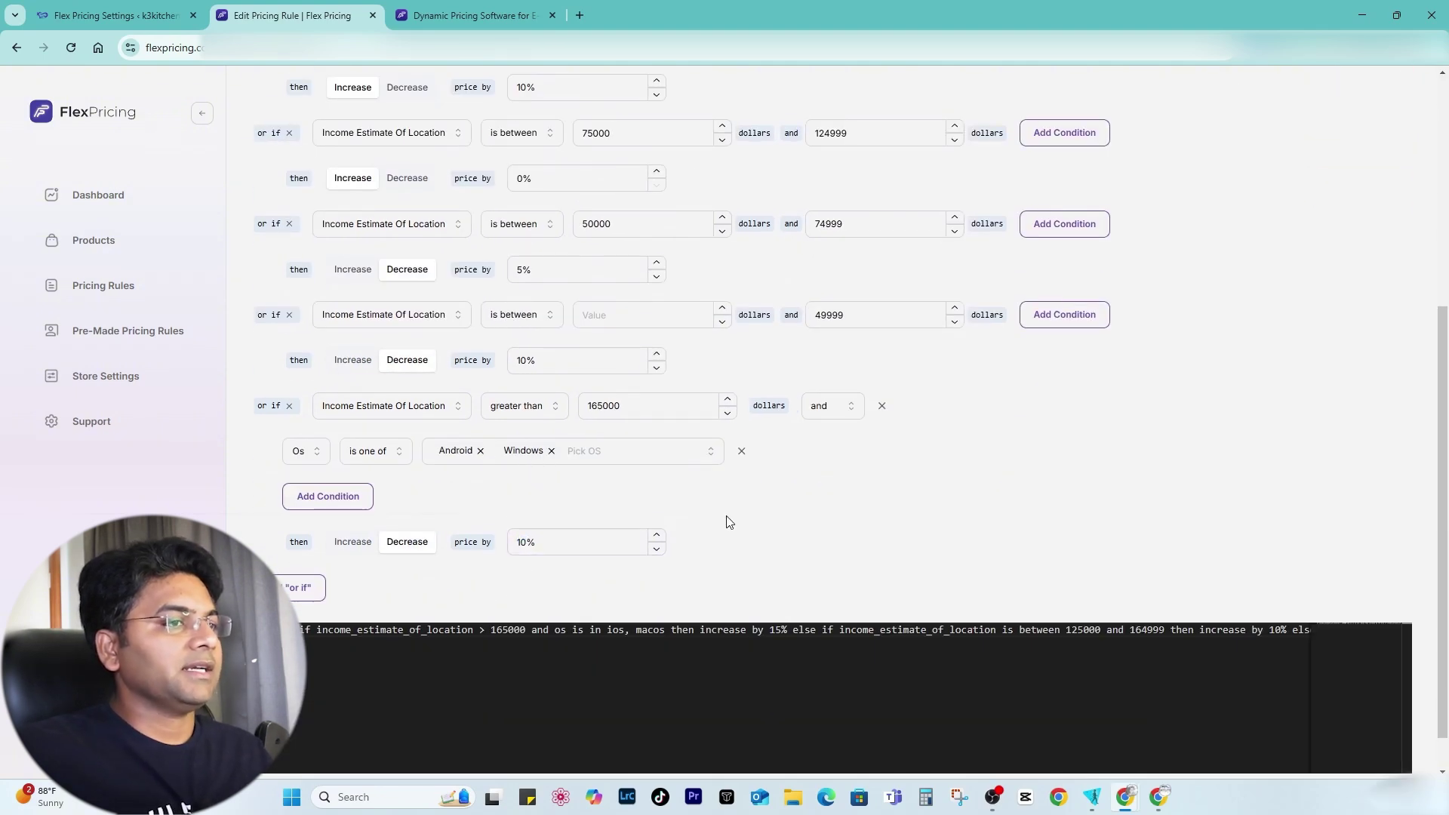
pyautogui.scroll(5, 705, 362)
pyautogui.scroll(-6, 527, 367)
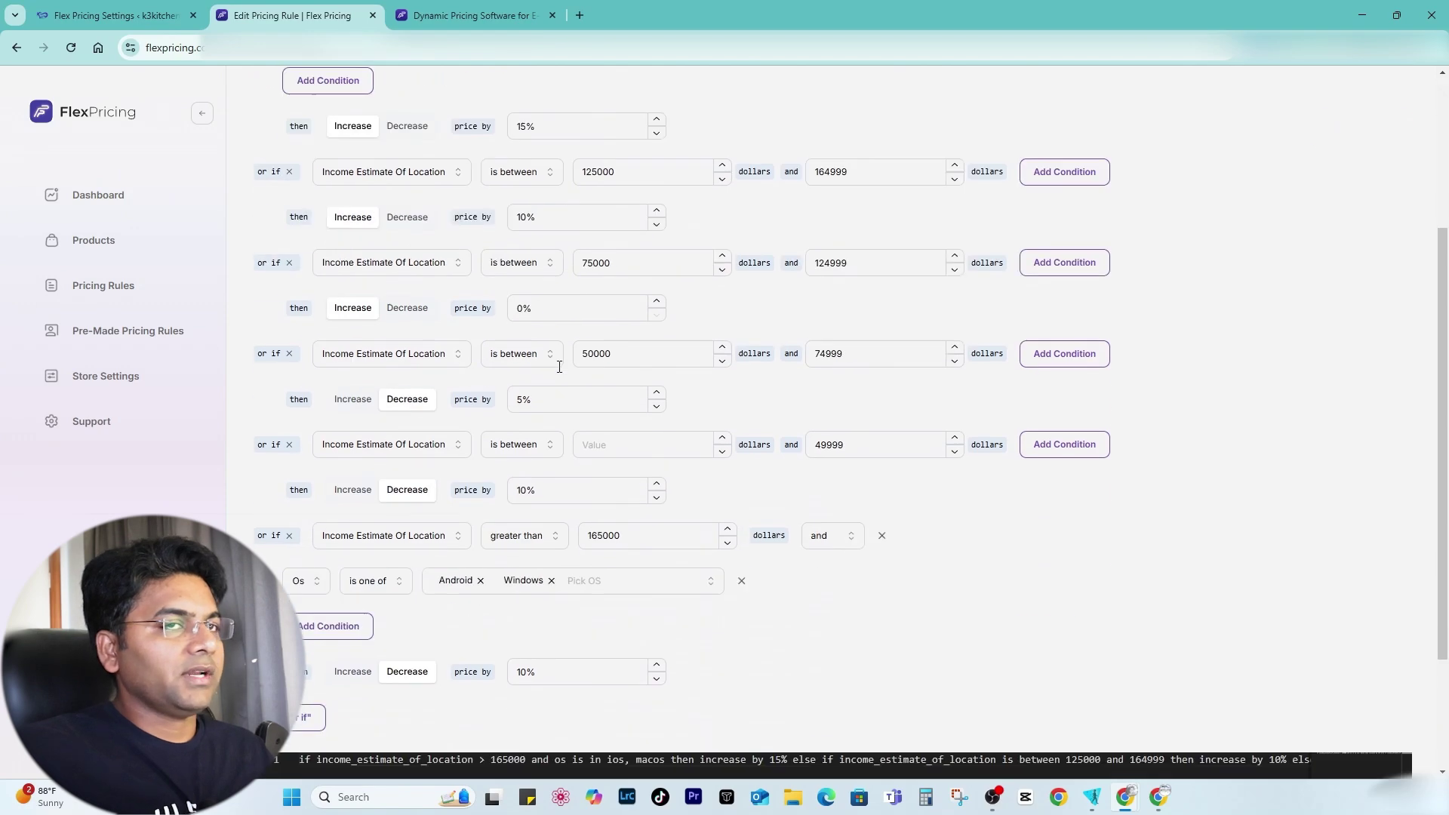
pyautogui.click(1398, 754)
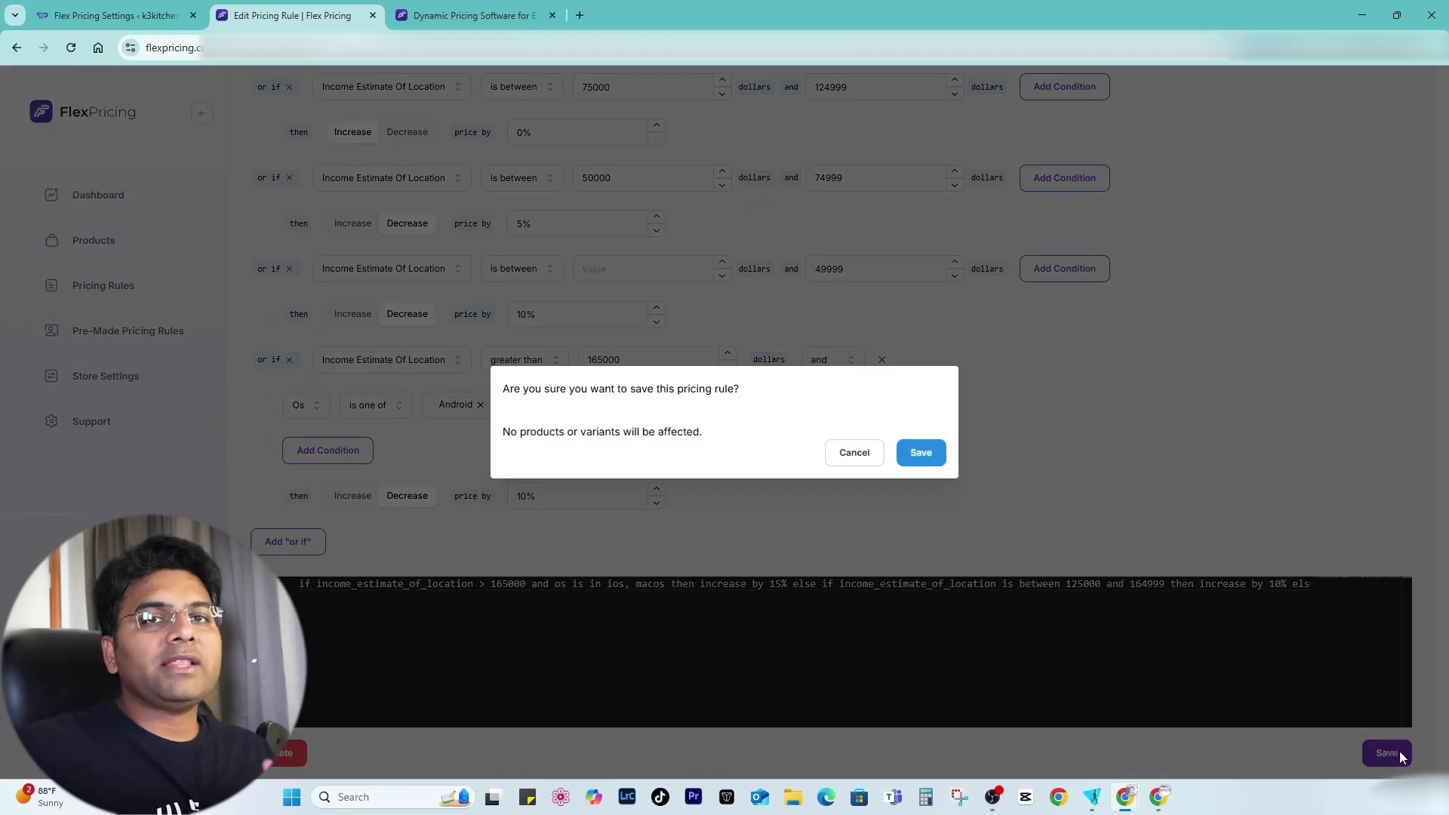
pyautogui.click(927, 454)
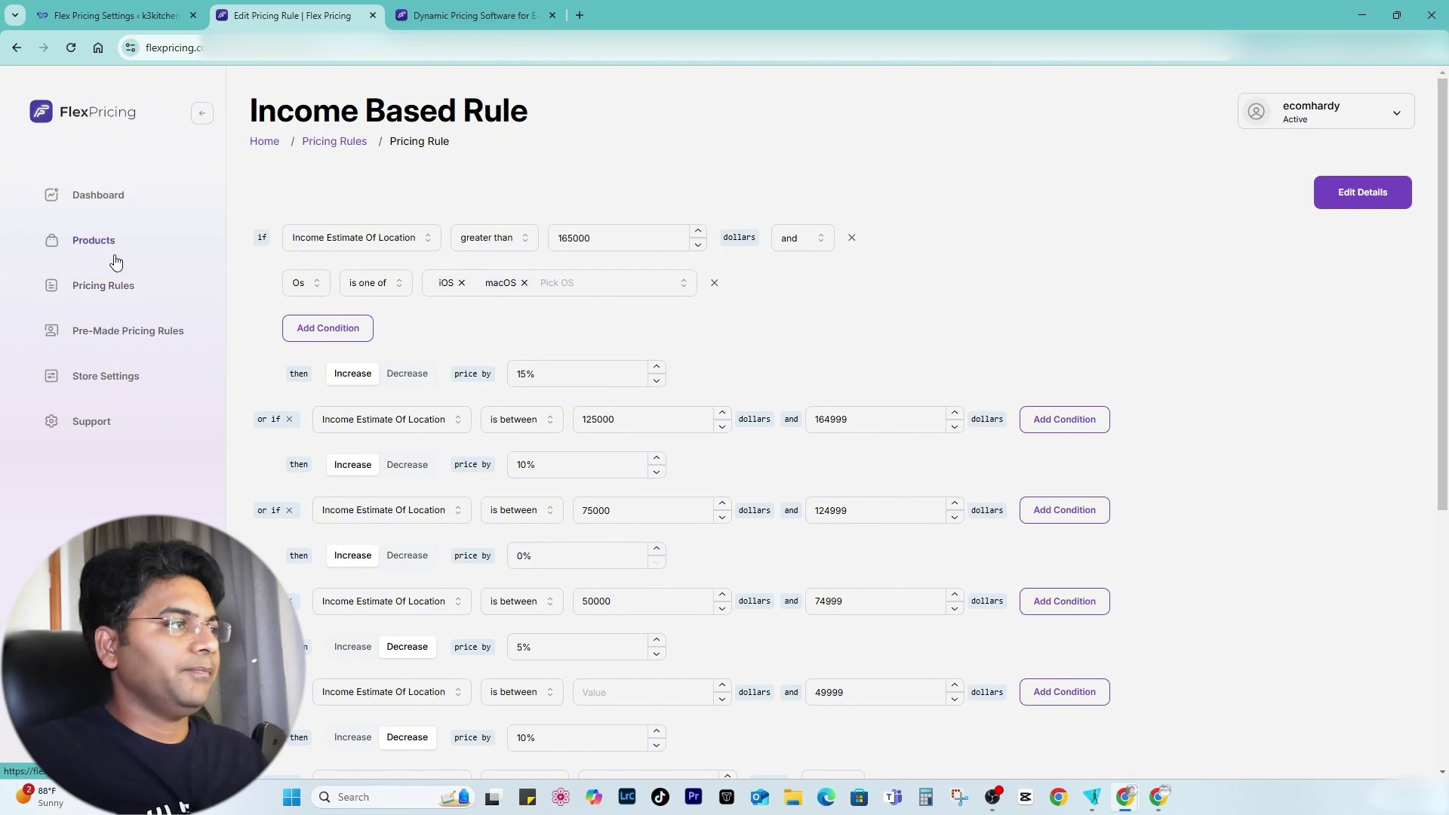
# Copy the name of the Multipurpose Three-hole Chinese Chef Knife from the products list and find and open it in the k3kitchen store.
pyautogui.click(94, 241)
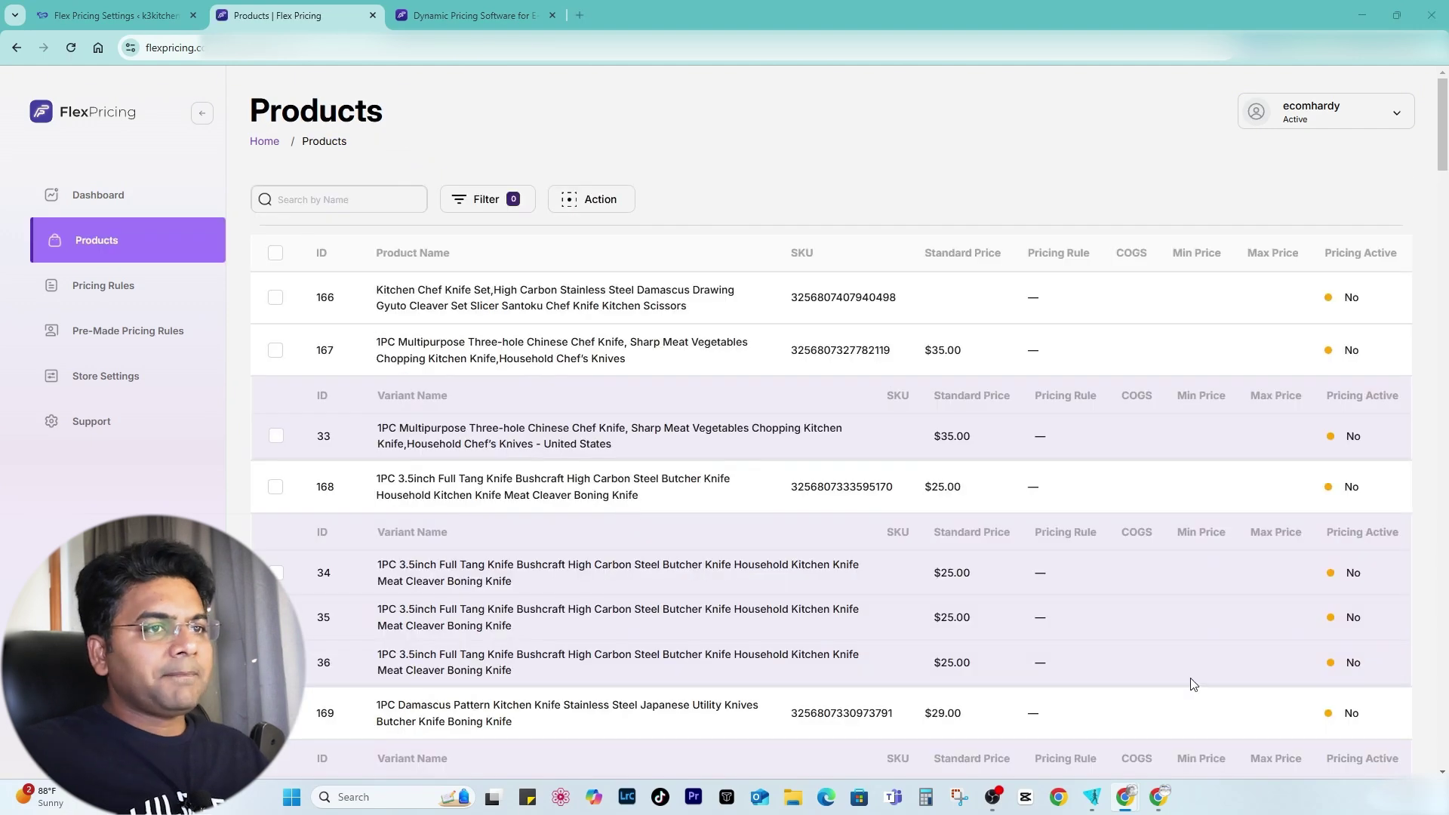
pyautogui.moveTo(378, 338); pyautogui.dragTo(656, 363)
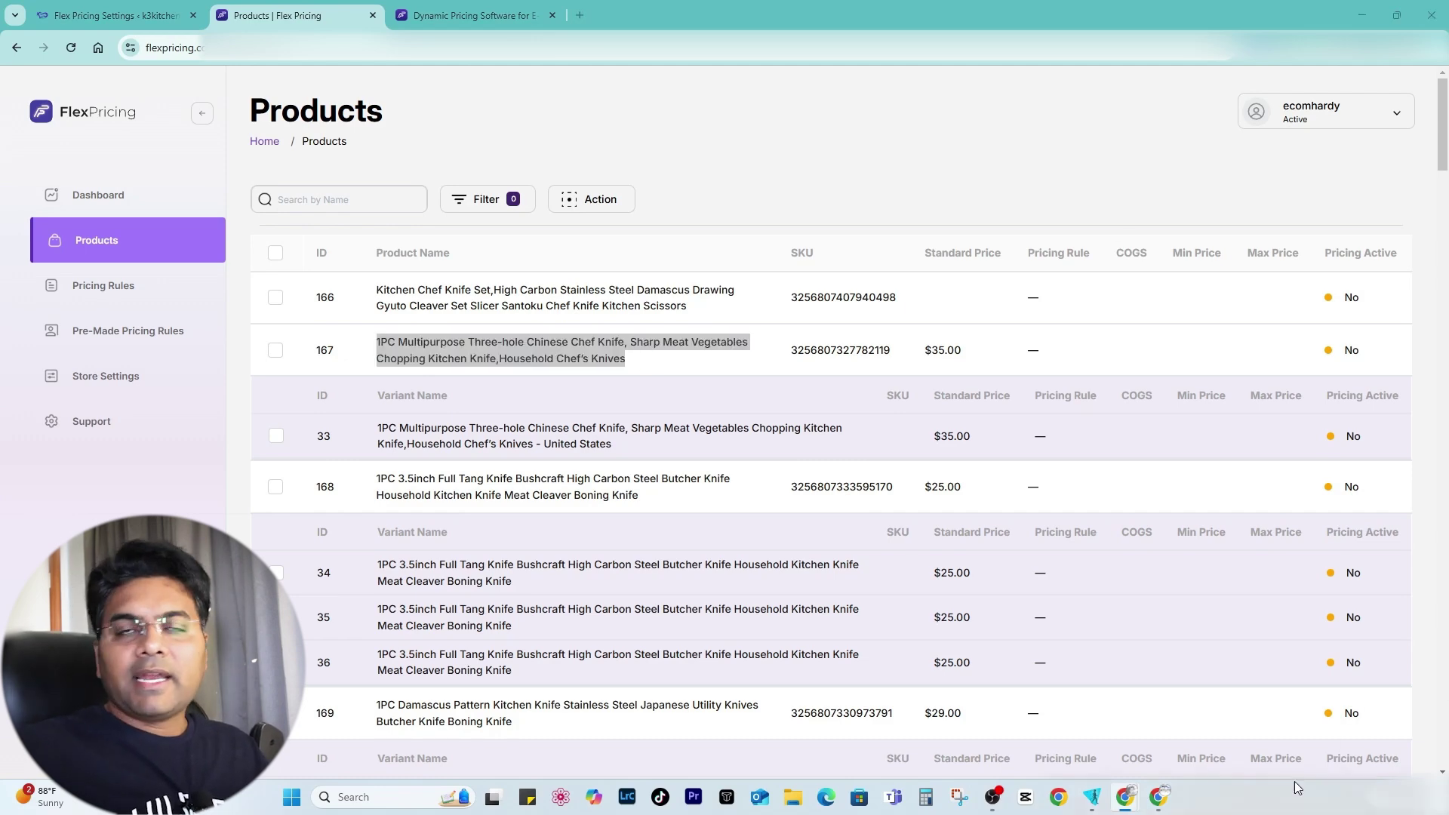
pyautogui.hotkey('alt', 'Tab')
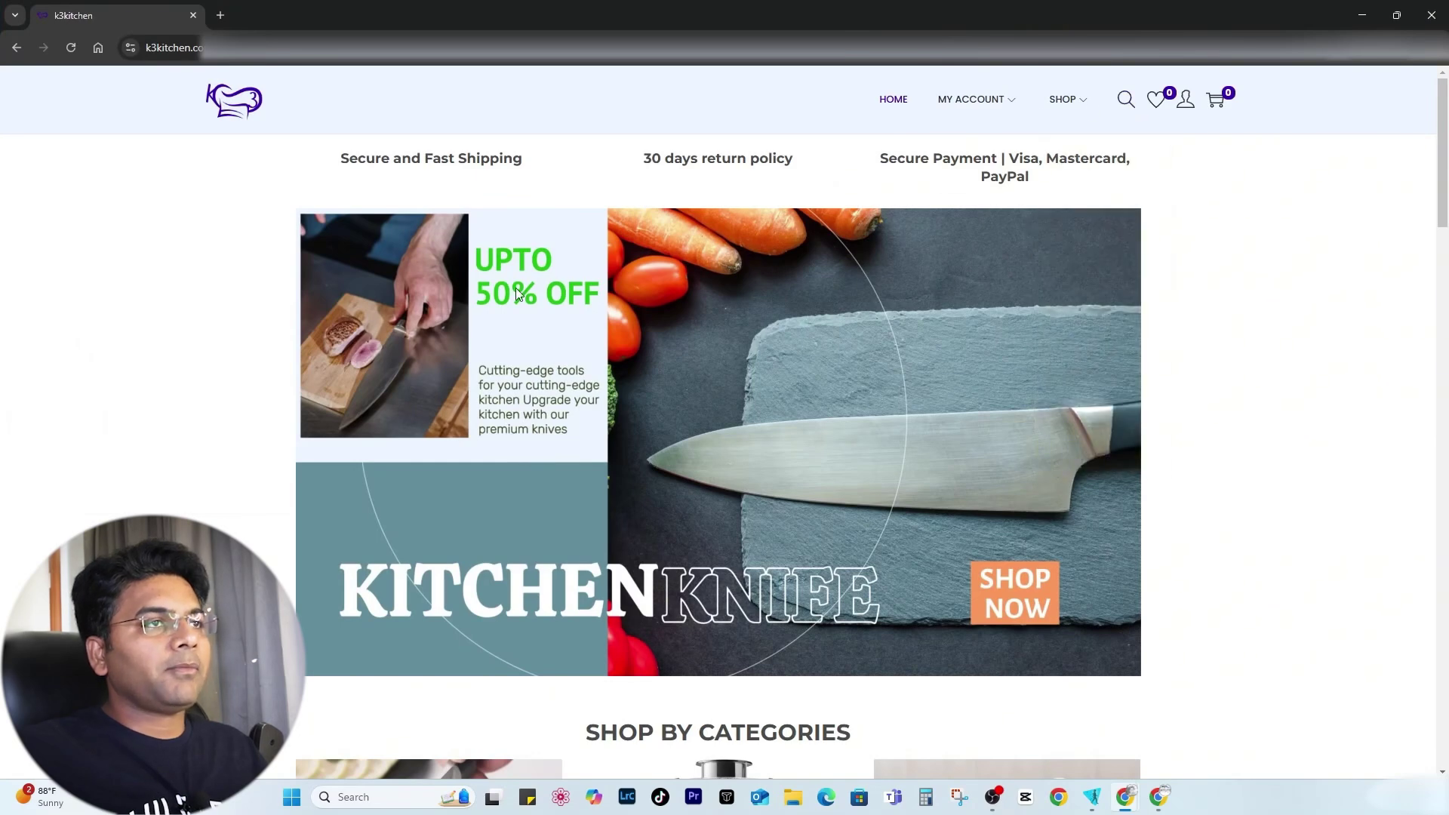
pyautogui.click(1127, 100)
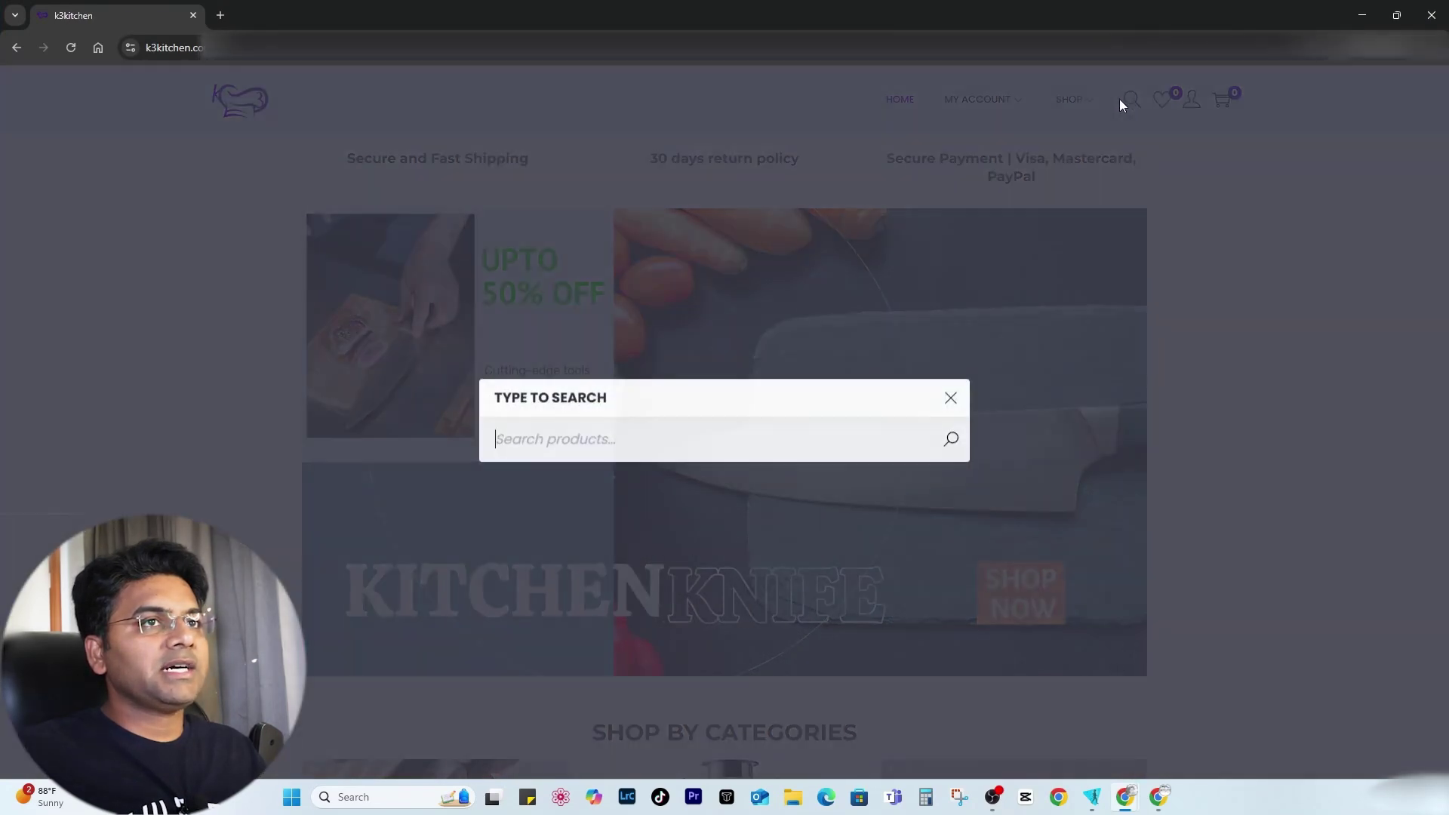
pyautogui.hotkey('ctrl', 'v')
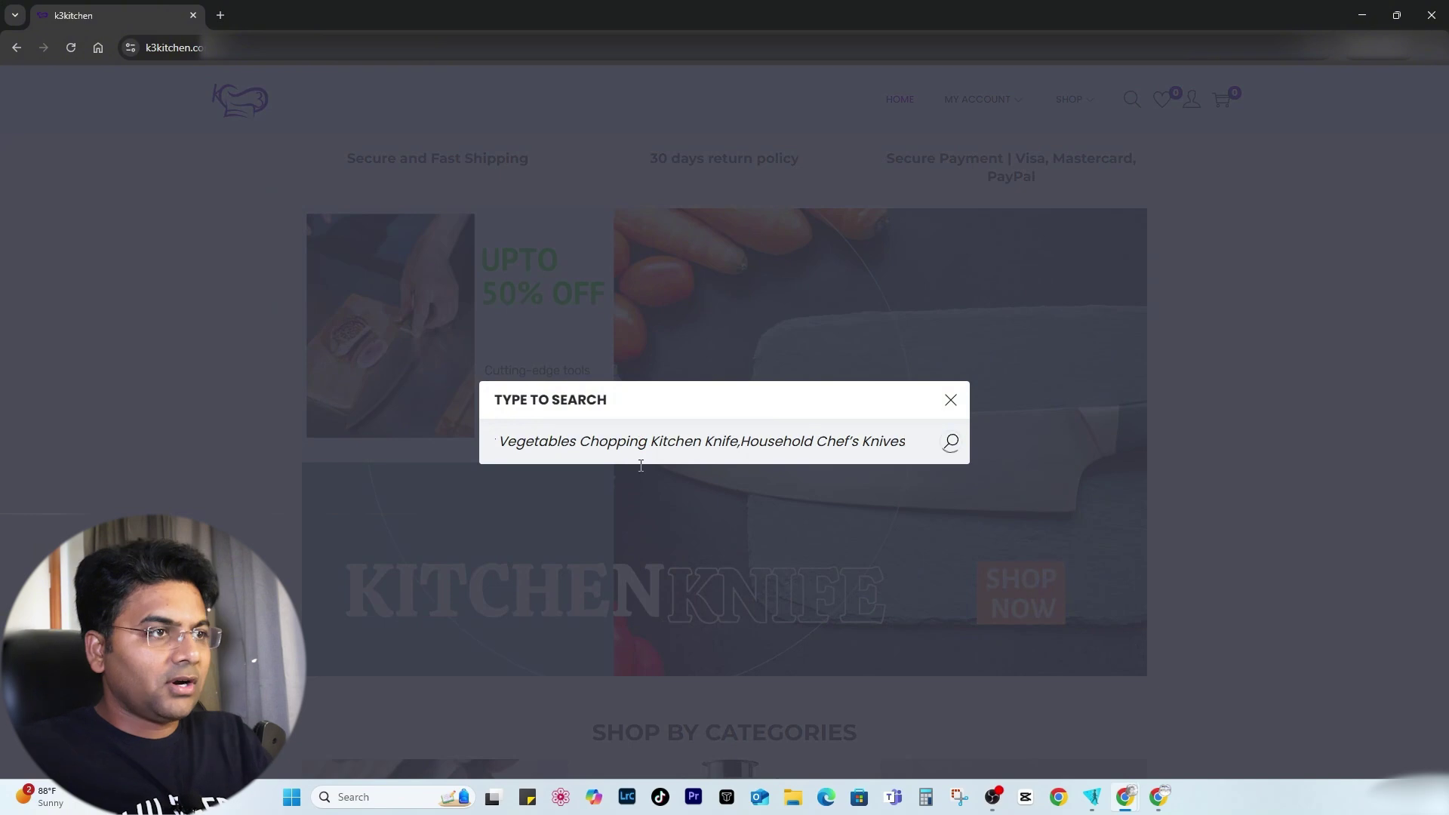
pyautogui.click(695, 474)
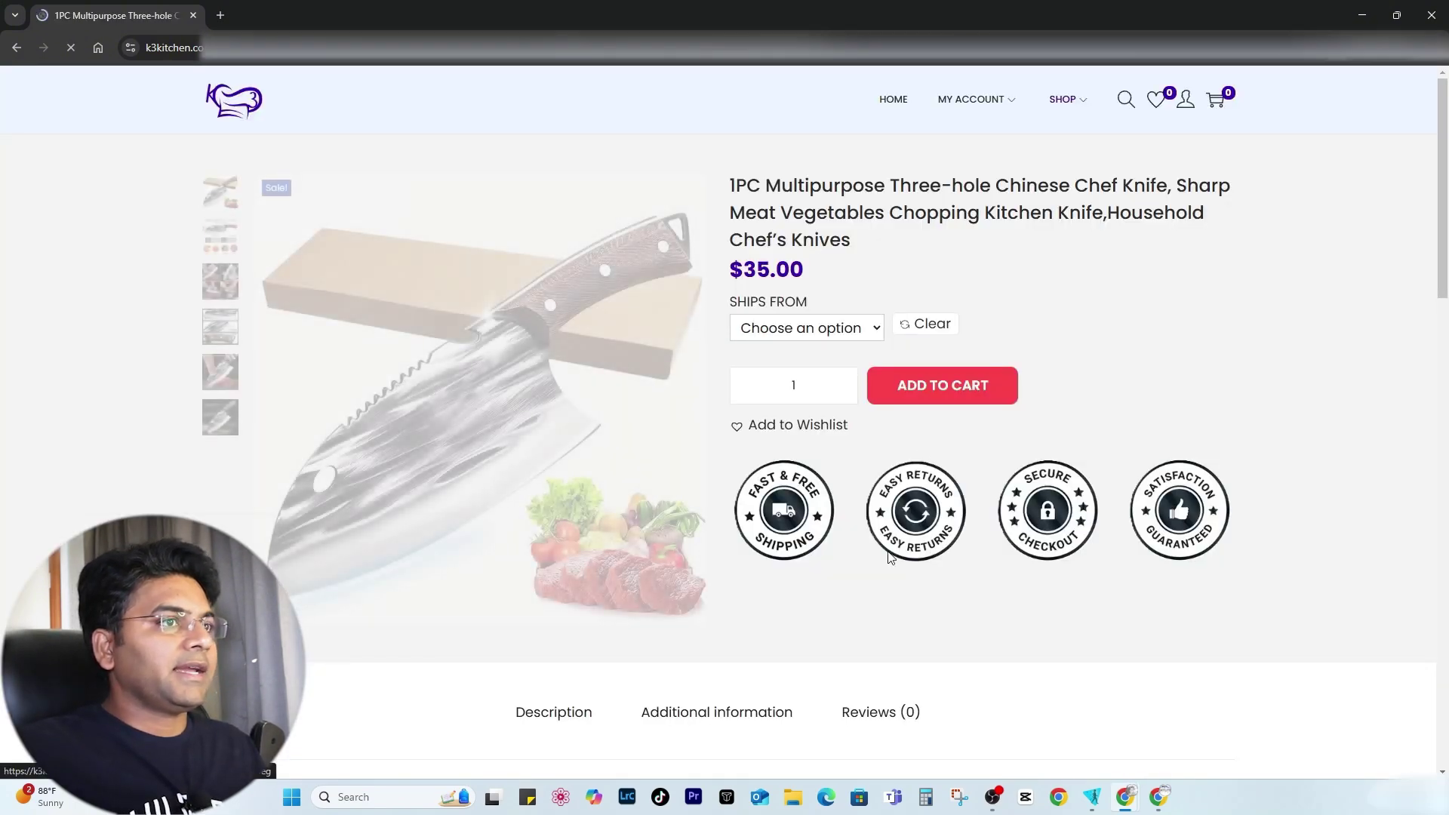
# Check the knife's price and ships-from option on the store page, and return to its entry in the FlexPricing products list.
pyautogui.moveTo(744, 270)
pyautogui.mouseDown()
pyautogui.moveTo(799, 269)
pyautogui.moveTo(744, 270)
pyautogui.mouseUp()
pyautogui.click(794, 274)
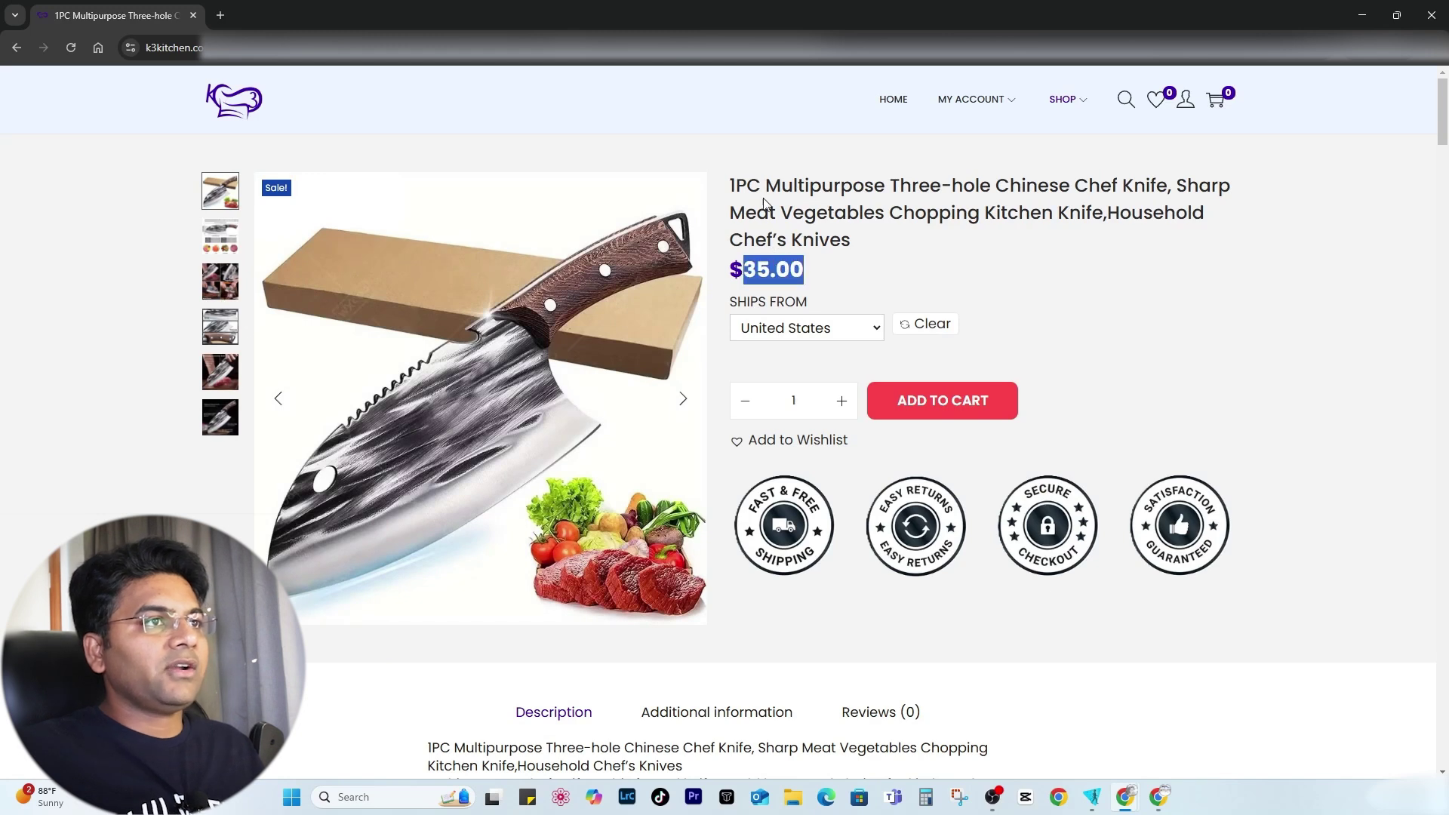
pyautogui.click(778, 213)
pyautogui.click(806, 335)
pyautogui.click(914, 238)
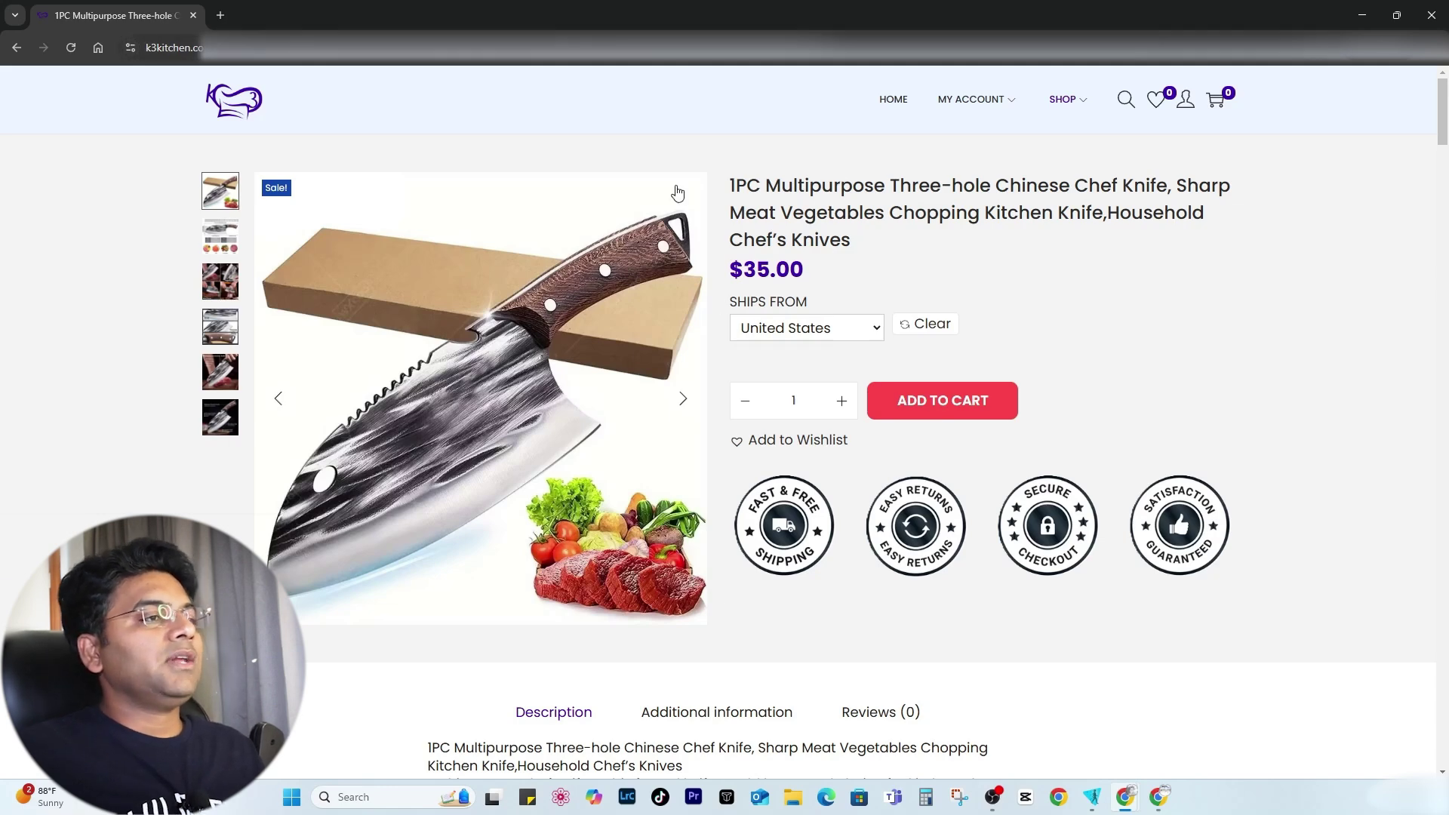
pyautogui.moveTo(805, 270); pyautogui.dragTo(733, 270)
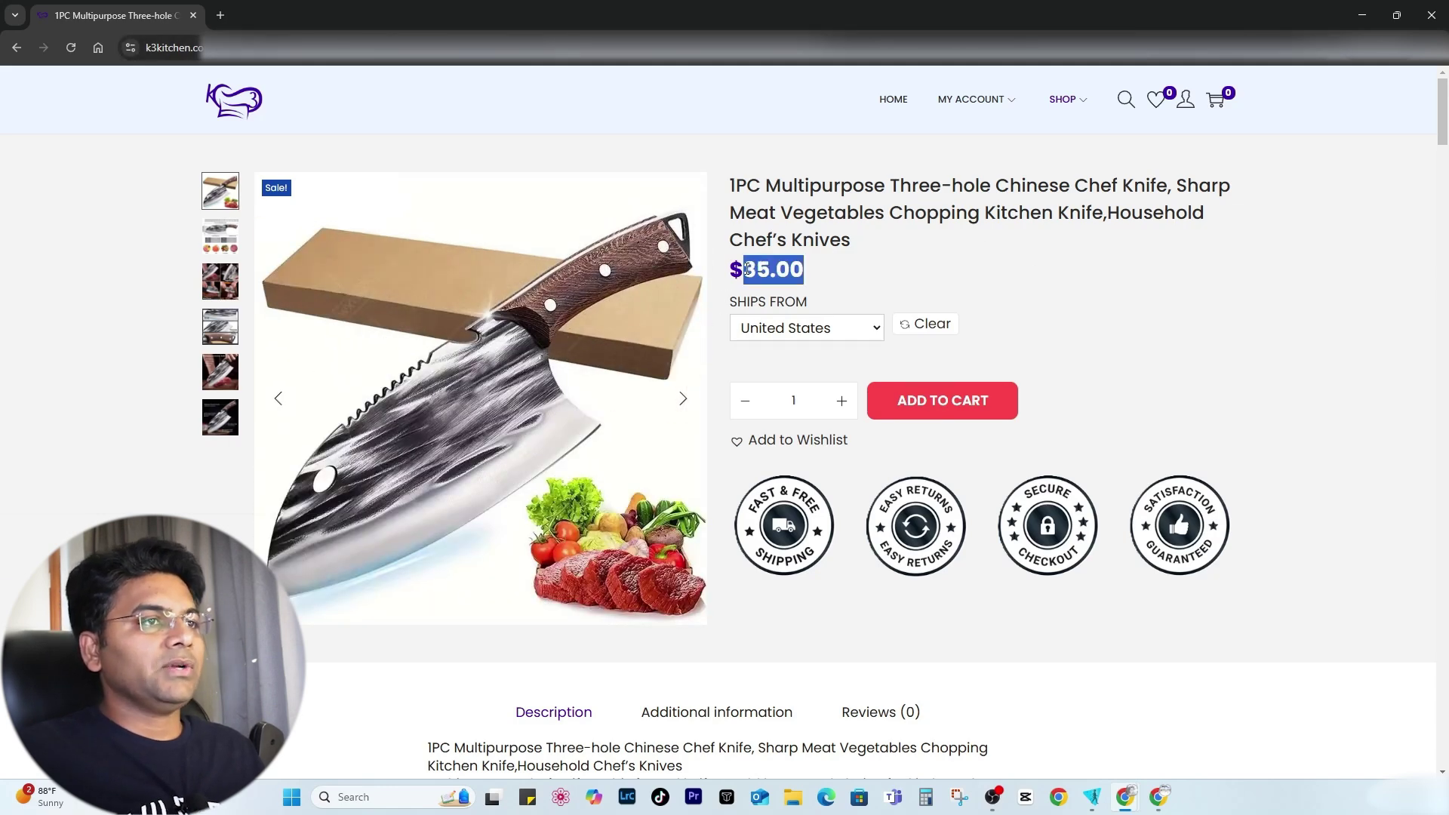
pyautogui.hotkey('alt', 'Tab')
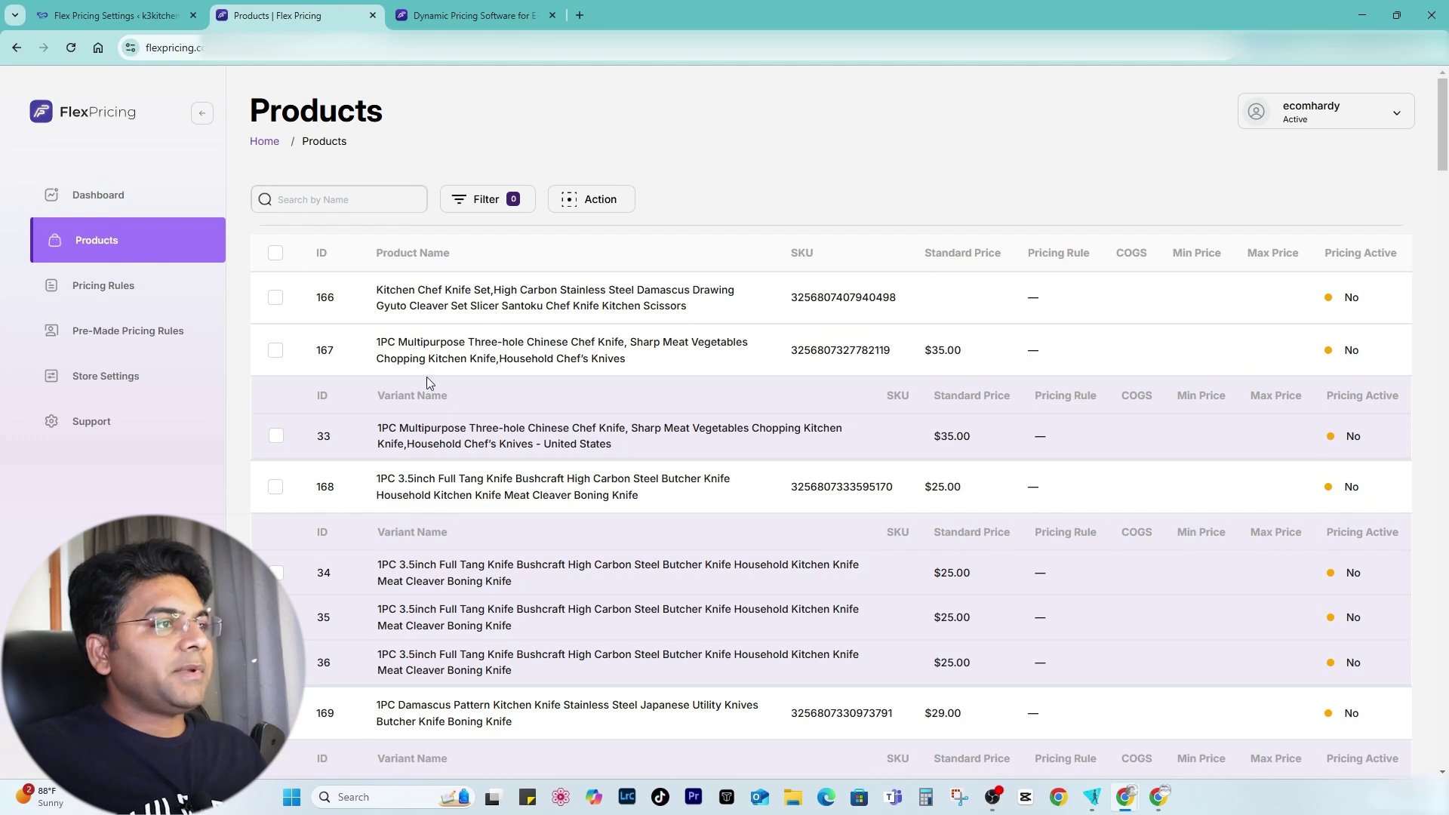
pyautogui.moveTo(377, 348); pyautogui.dragTo(655, 376)
pyautogui.click(678, 368)
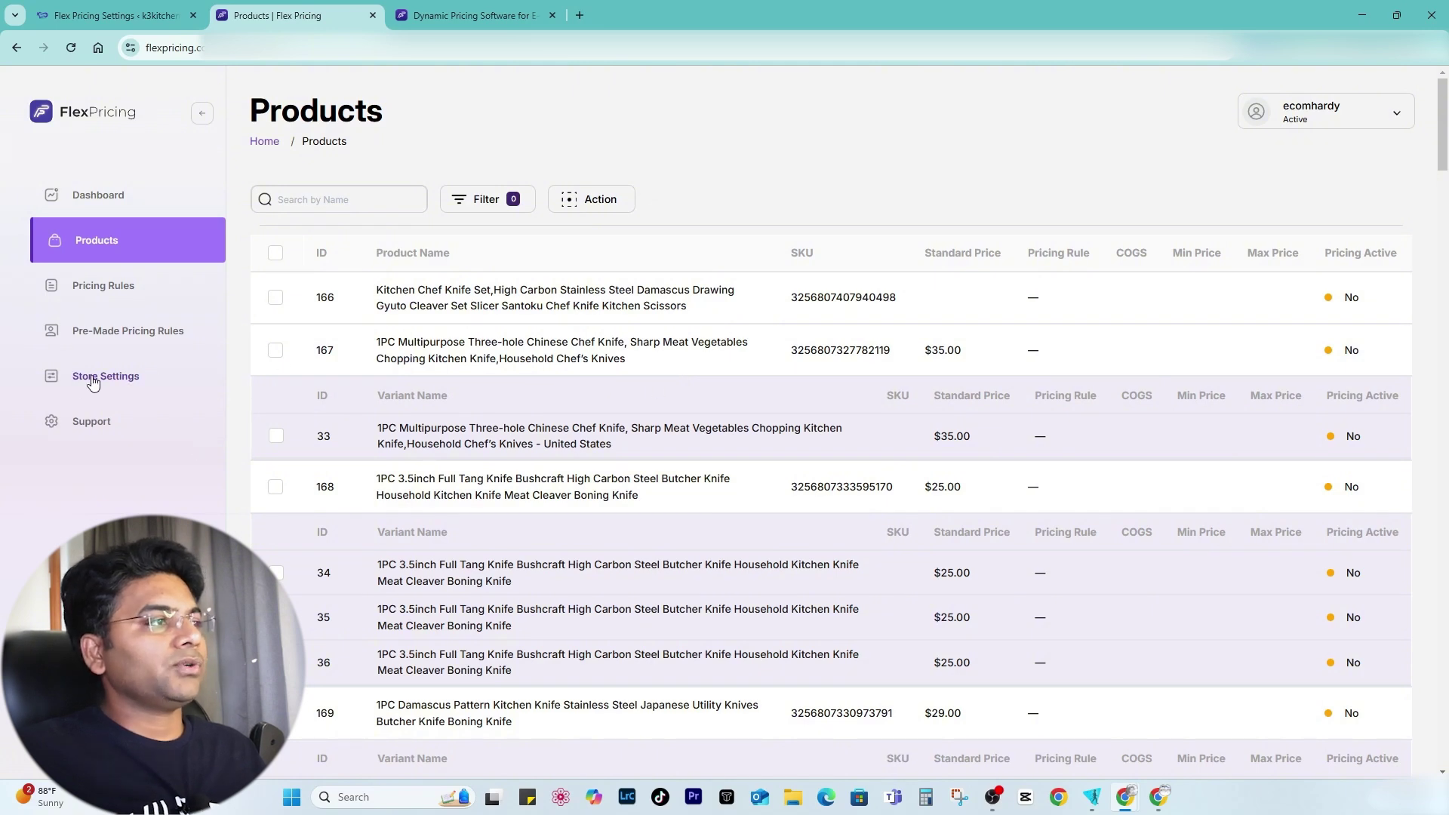
# Open the Store Settings page in a new tab and close the Dynamic Pricing Software tab.
pyautogui.rightClick(117, 389)
pyautogui.click(151, 399)
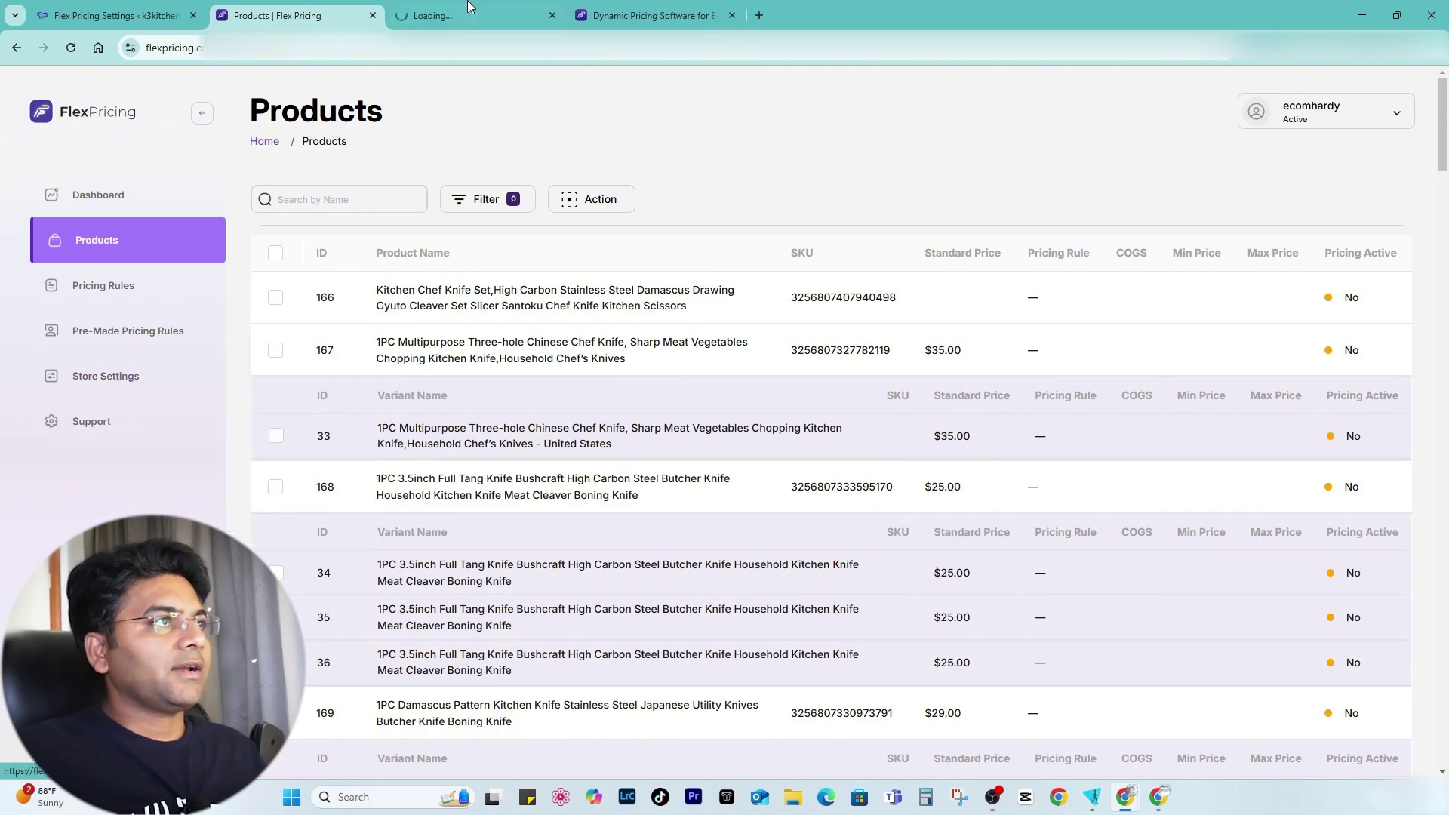
pyautogui.click(483, 4)
pyautogui.click(732, 15)
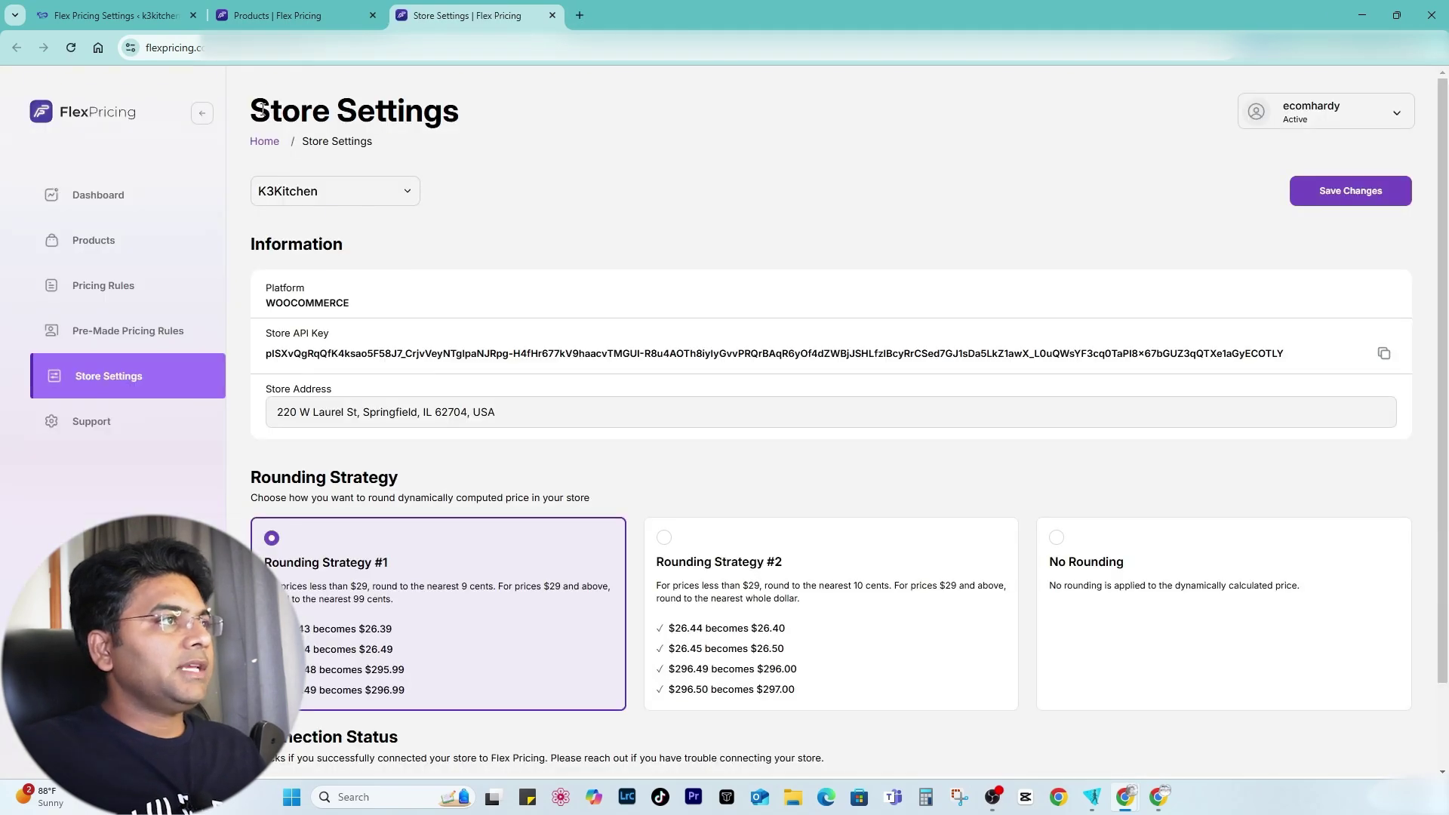
# Examine the store address in the K3Kitchen store settings.
pyautogui.moveTo(260, 108); pyautogui.dragTo(534, 111)
pyautogui.click(273, 408)
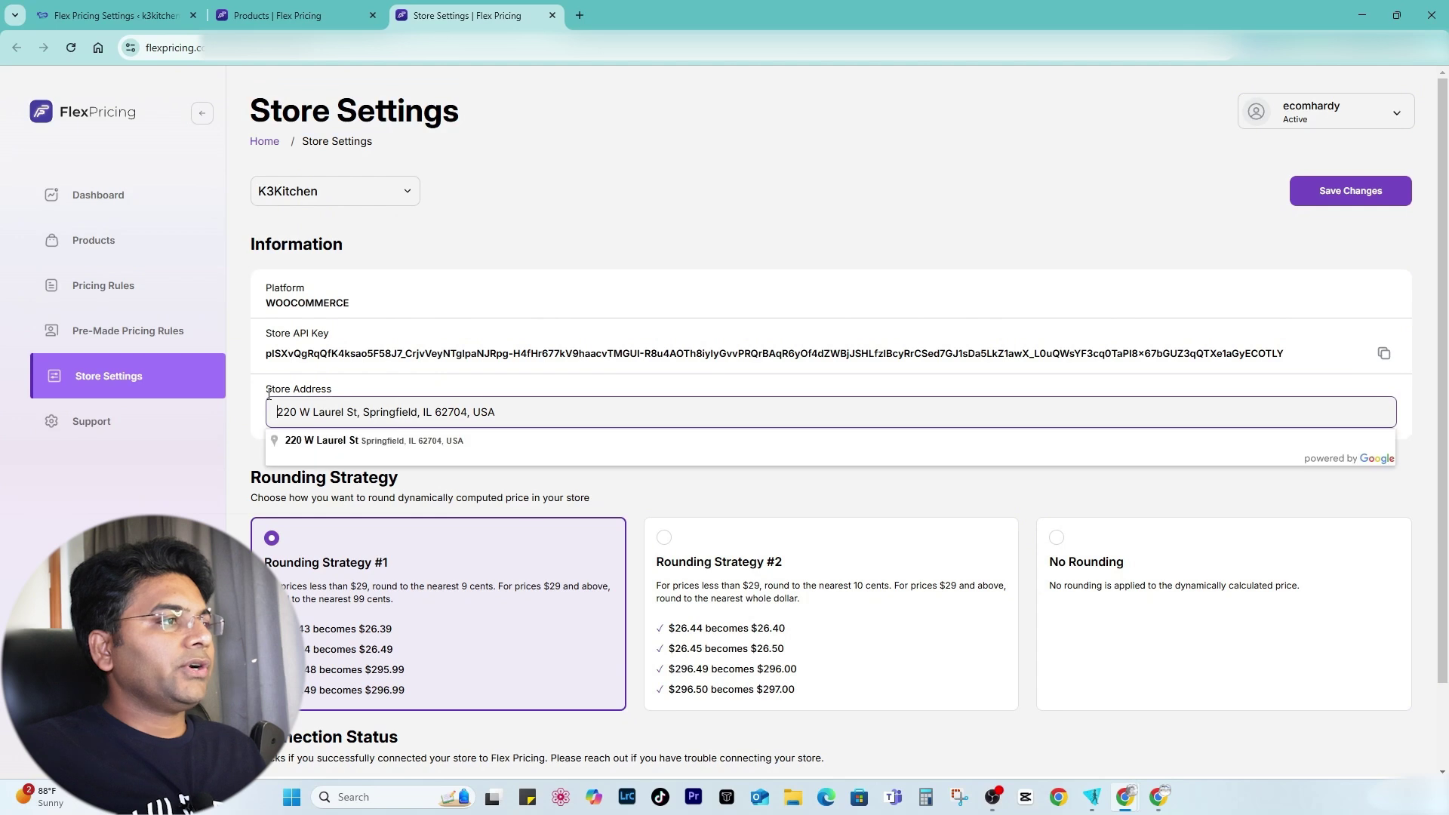
pyautogui.moveTo(267, 388); pyautogui.dragTo(332, 390)
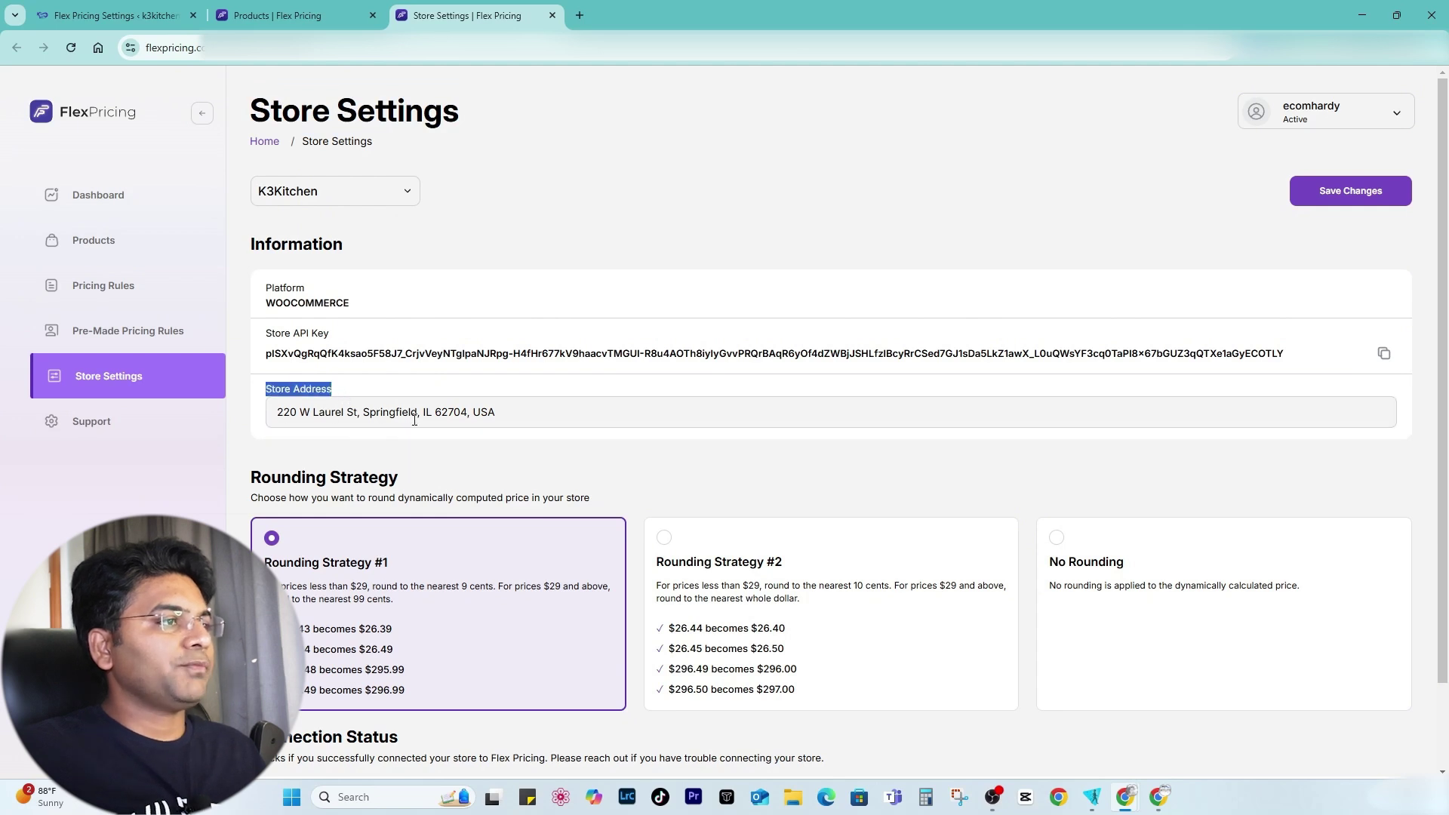
pyautogui.moveTo(516, 414); pyautogui.dragTo(271, 414)
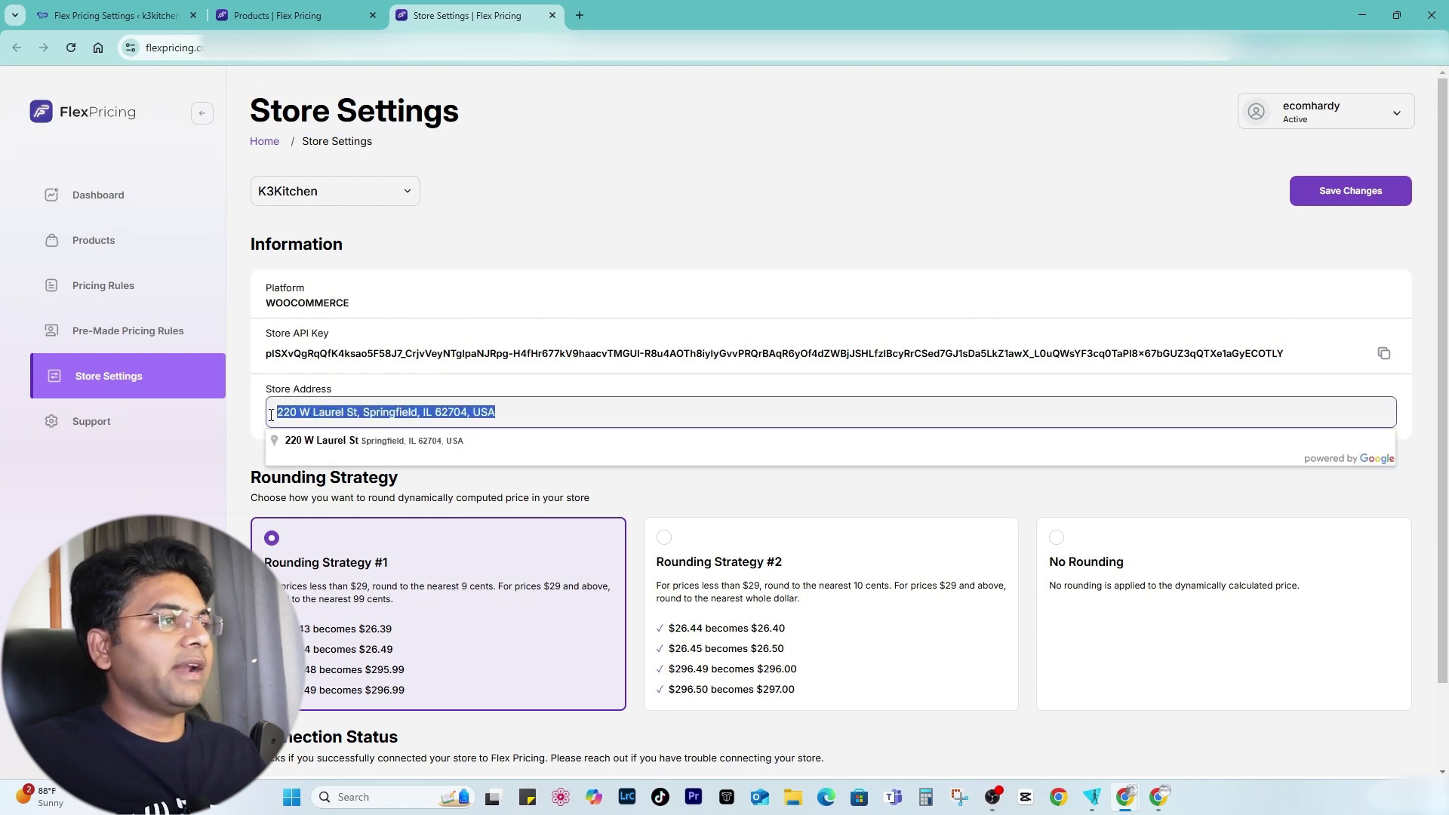
pyautogui.click(345, 395)
pyautogui.hotkey('ctrl', 'shift', 'Tab')
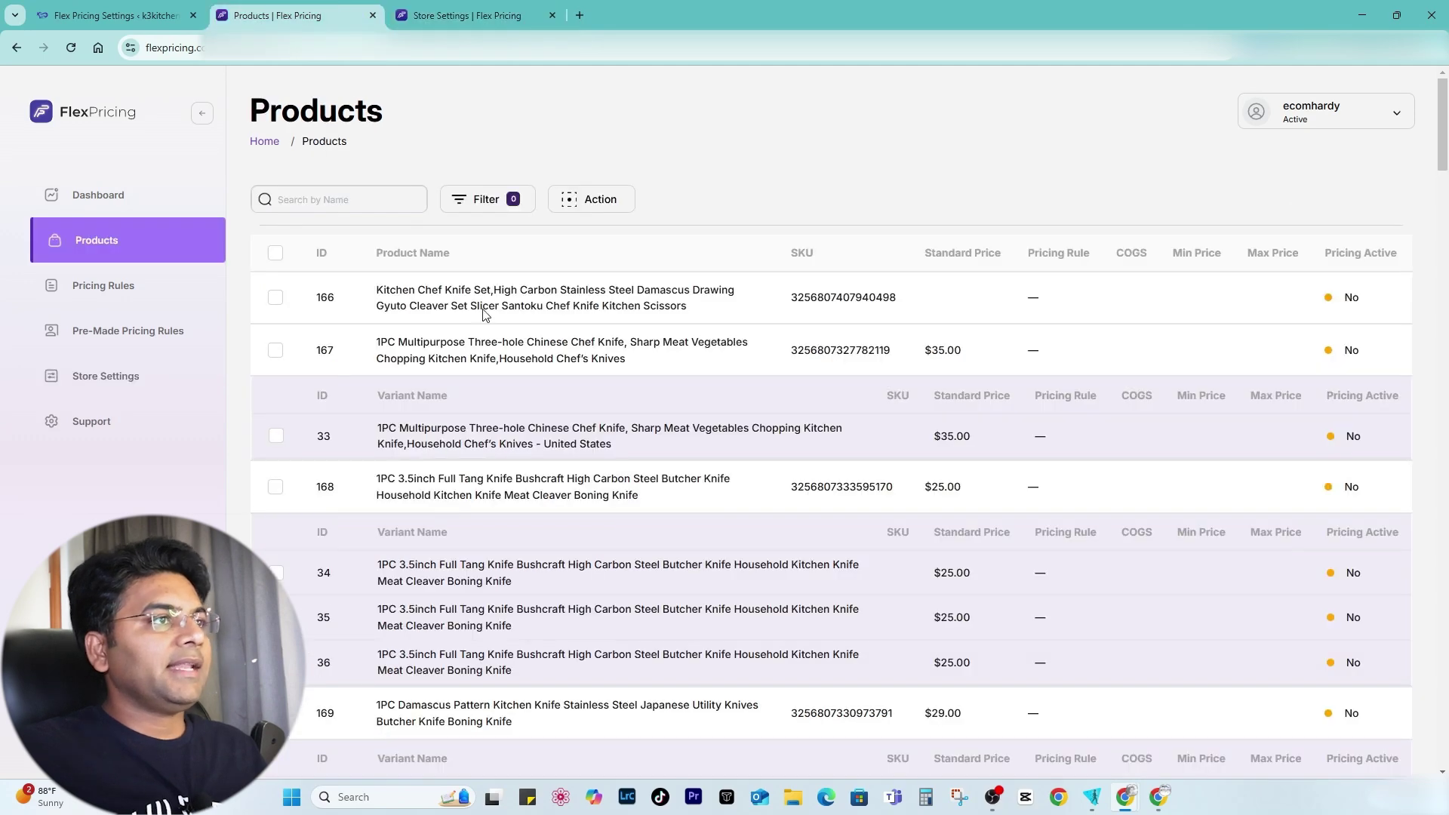
pyautogui.hotkey('ctrl', 'Tab')
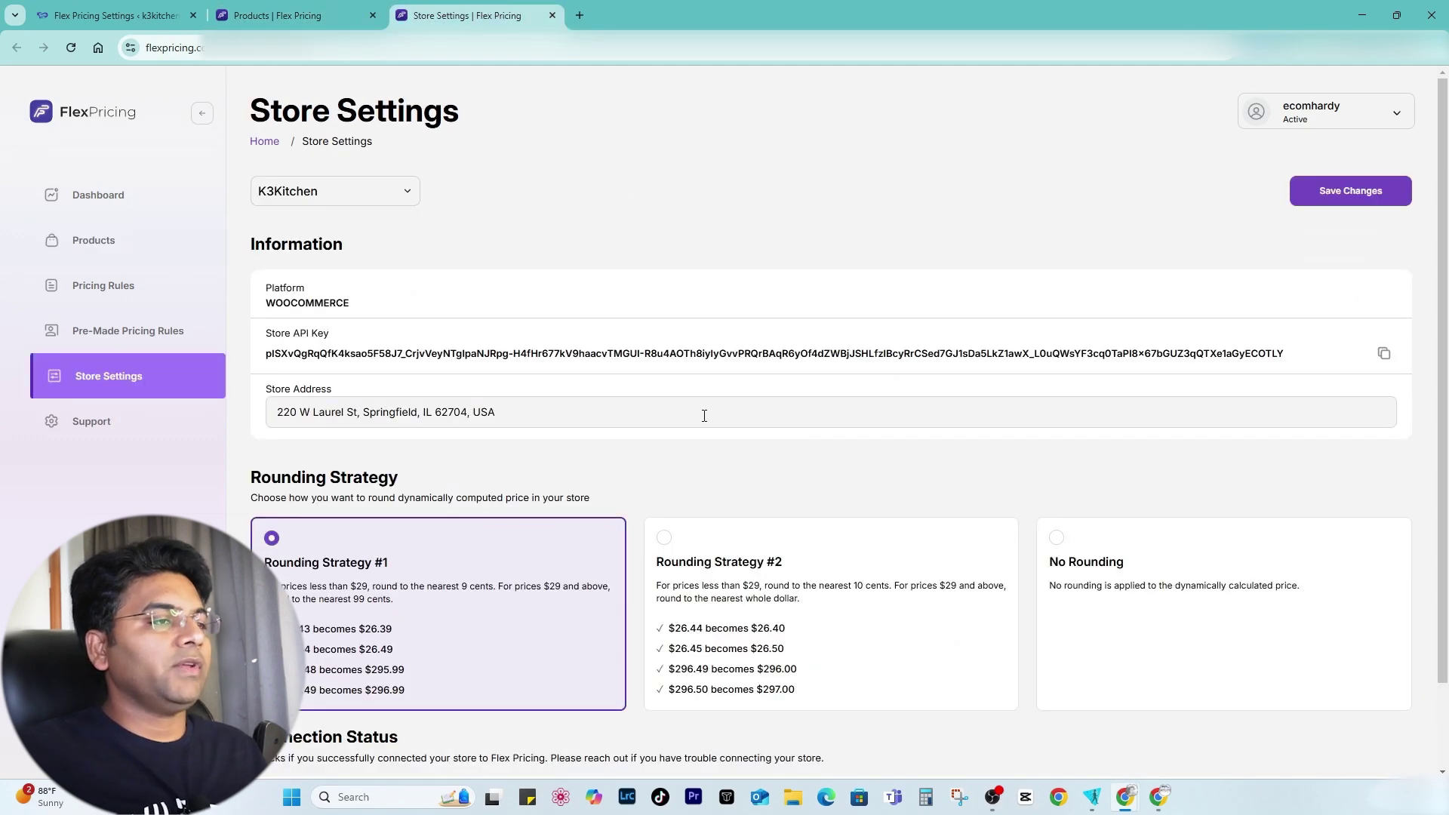
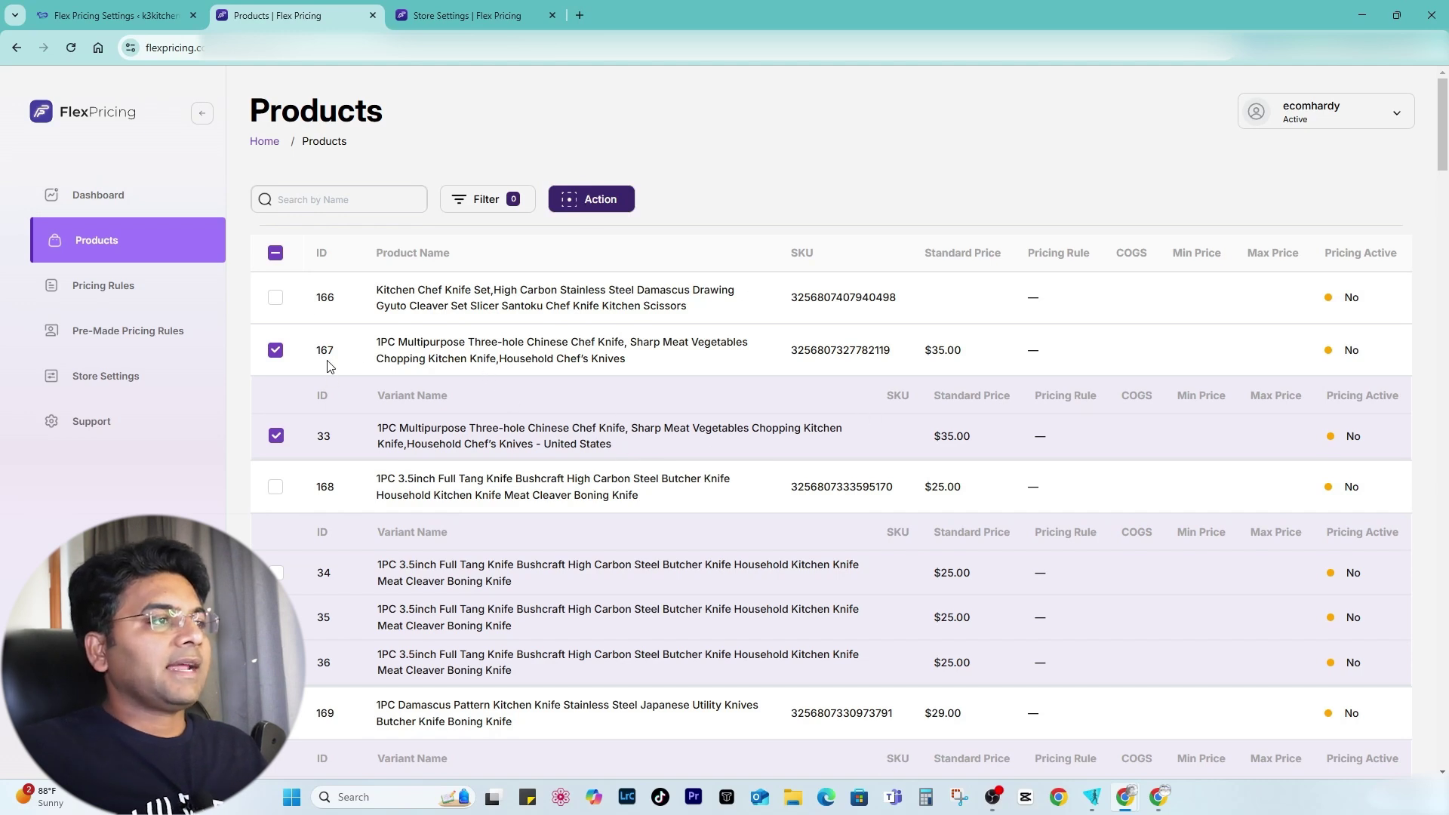
# Apply the Shipping Distance Based Rule to the selected Three-hole Chinese Chef Knife and its United States variant.
pyautogui.click(591, 201)
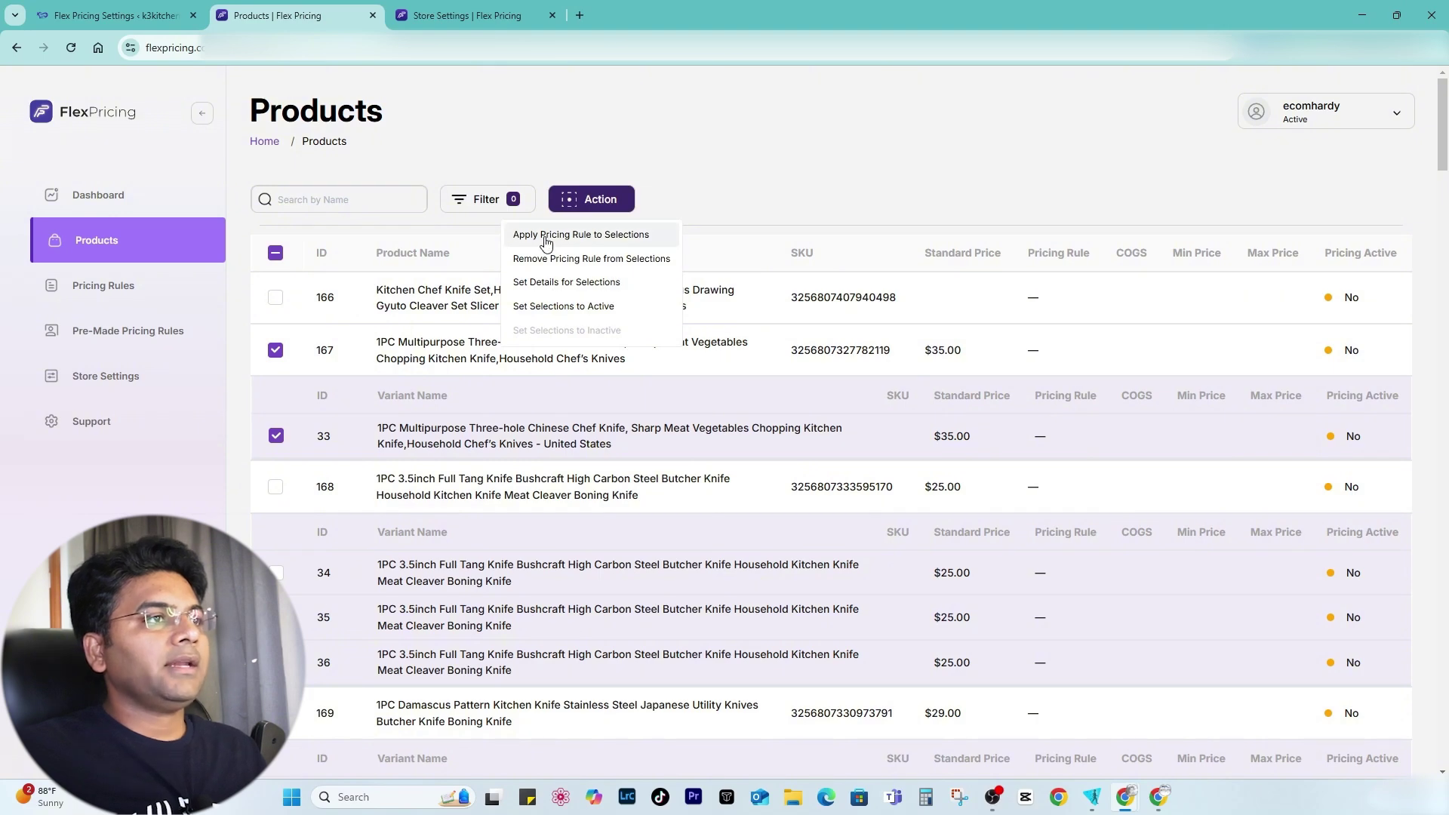
pyautogui.click(623, 235)
pyautogui.click(662, 160)
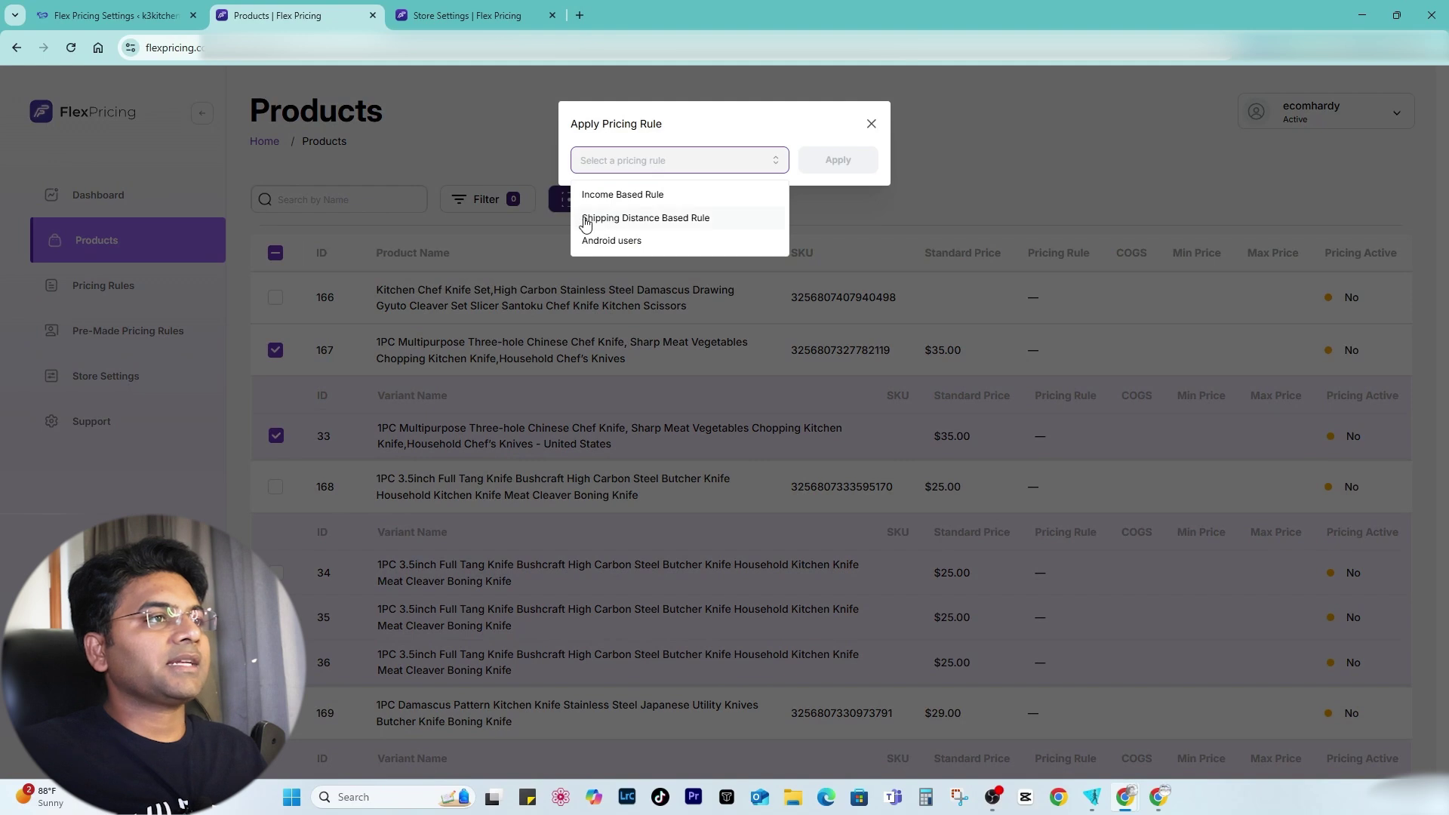
pyautogui.click(691, 219)
pyautogui.click(831, 160)
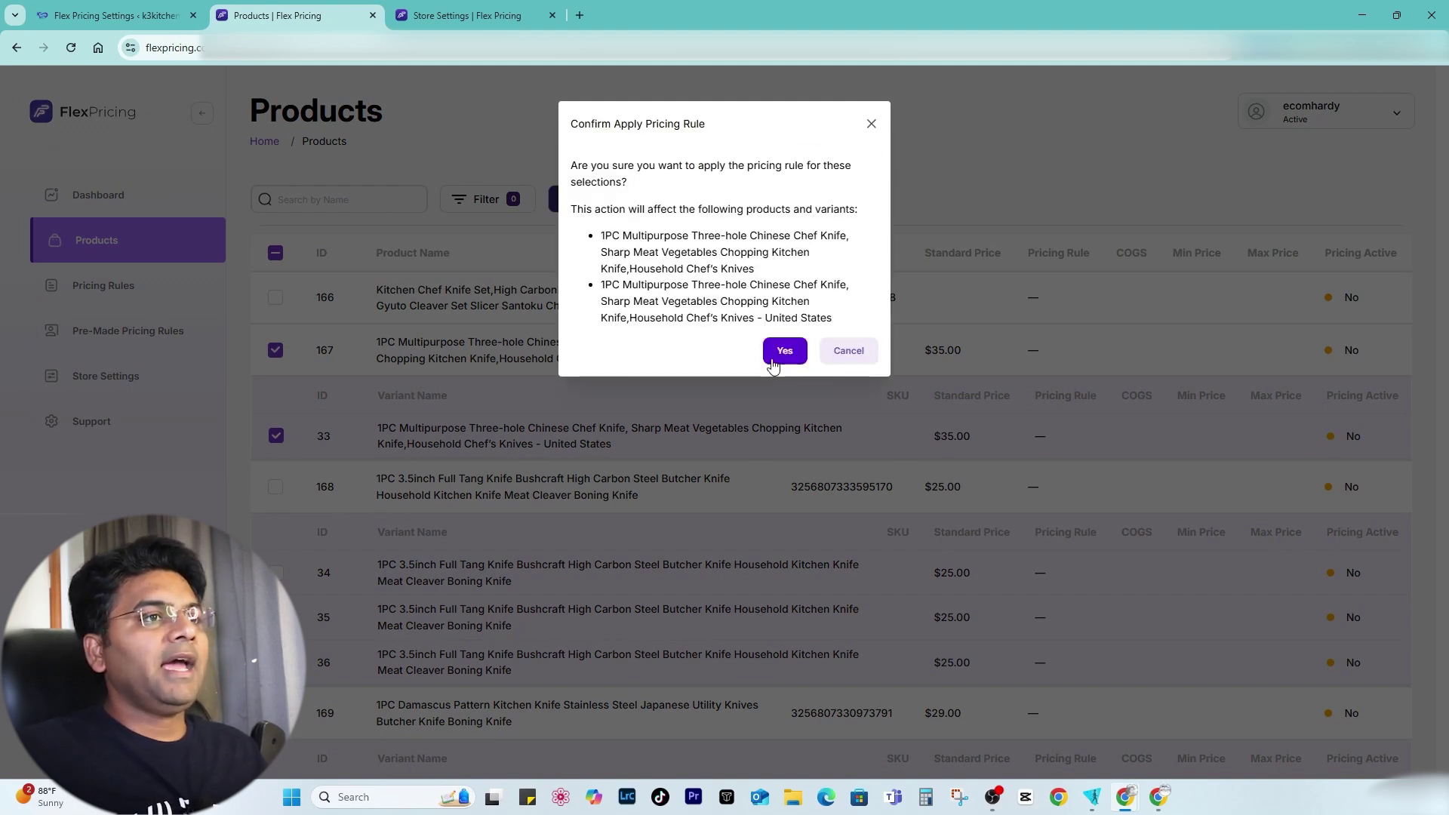
pyautogui.click(783, 351)
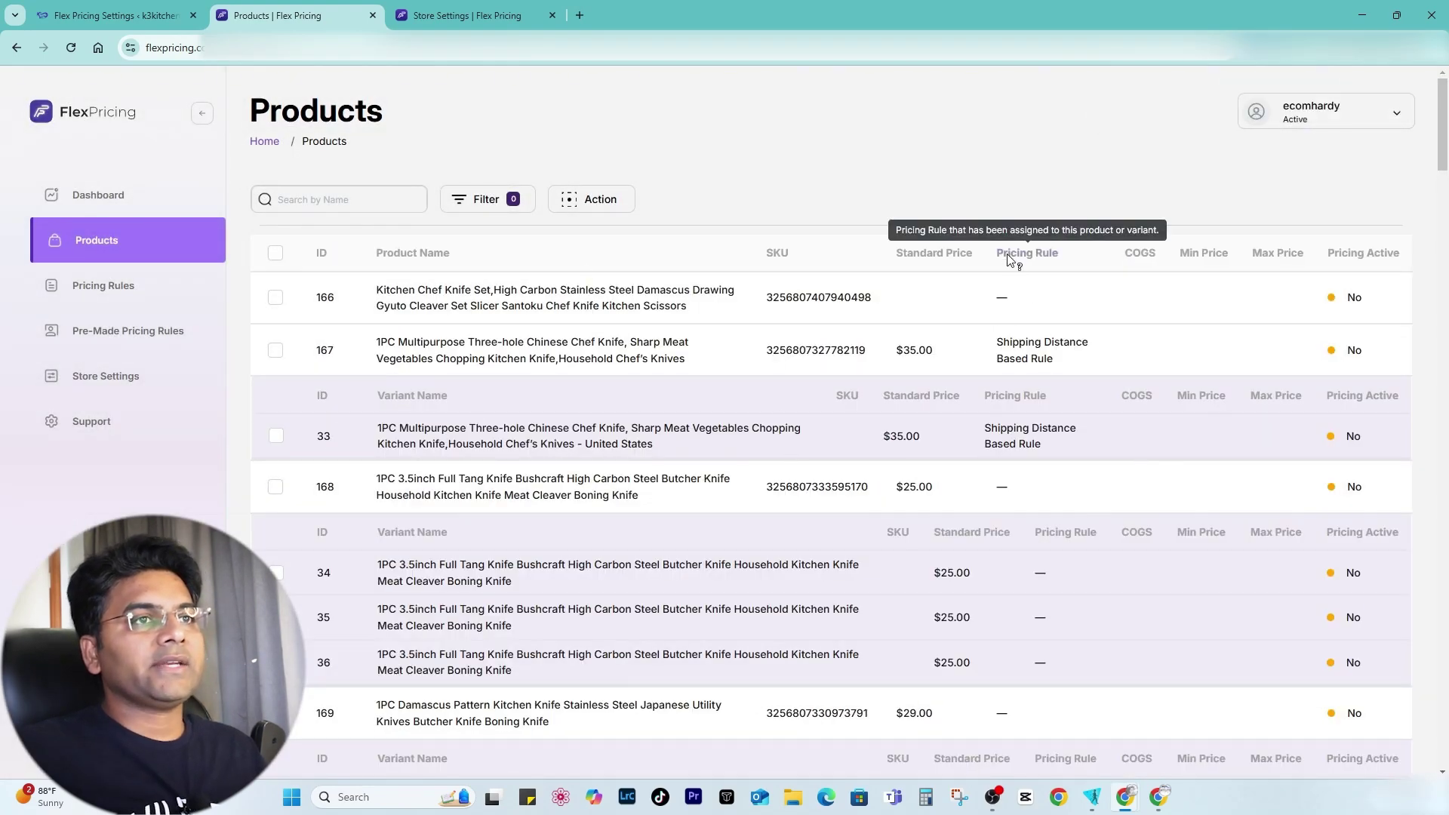
pyautogui.moveTo(997, 339); pyautogui.dragTo(1078, 370)
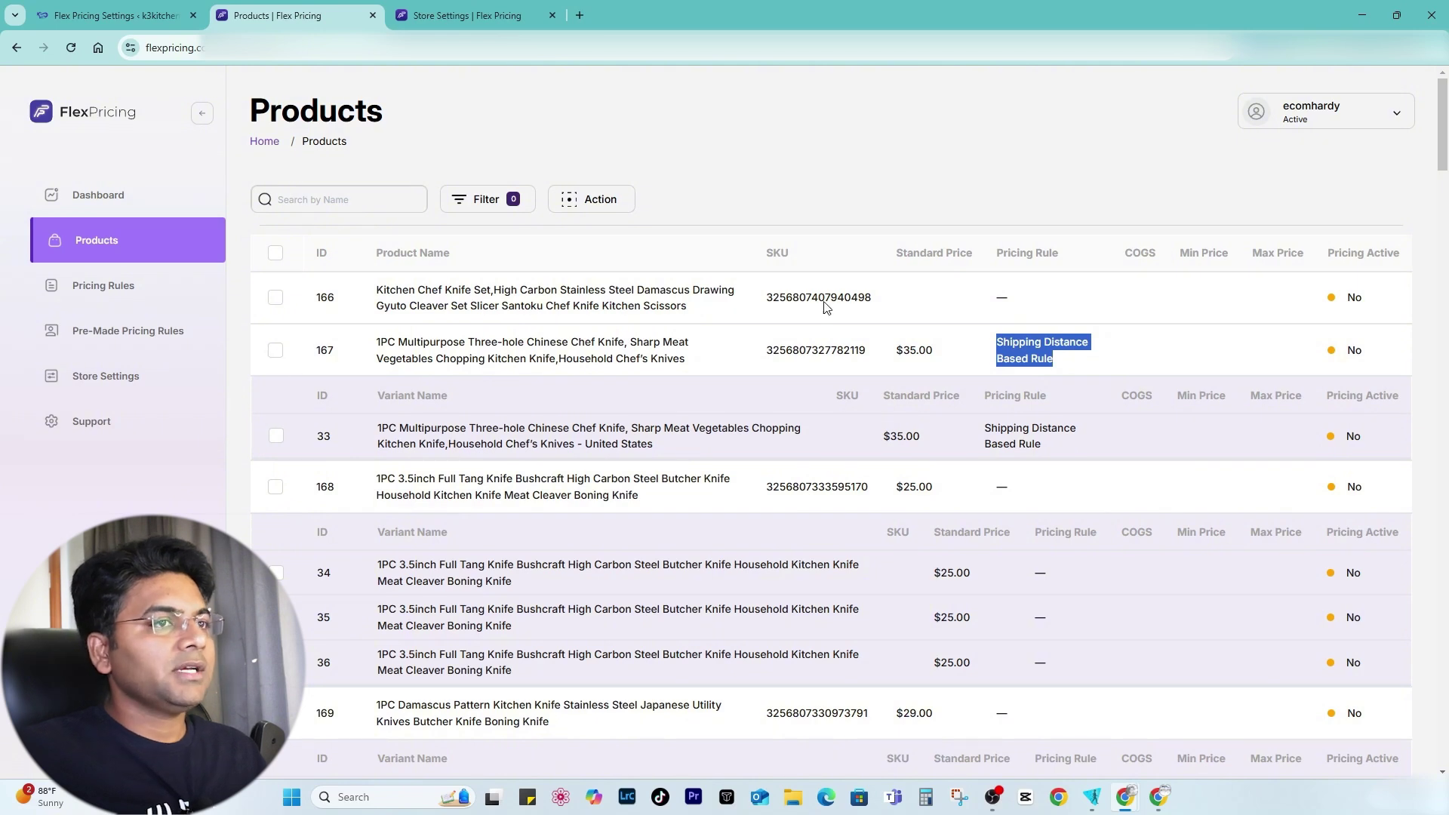
# Set pricing to active for the Three-hole Chinese Chef Knife and its United States variant.
pyautogui.click(275, 351)
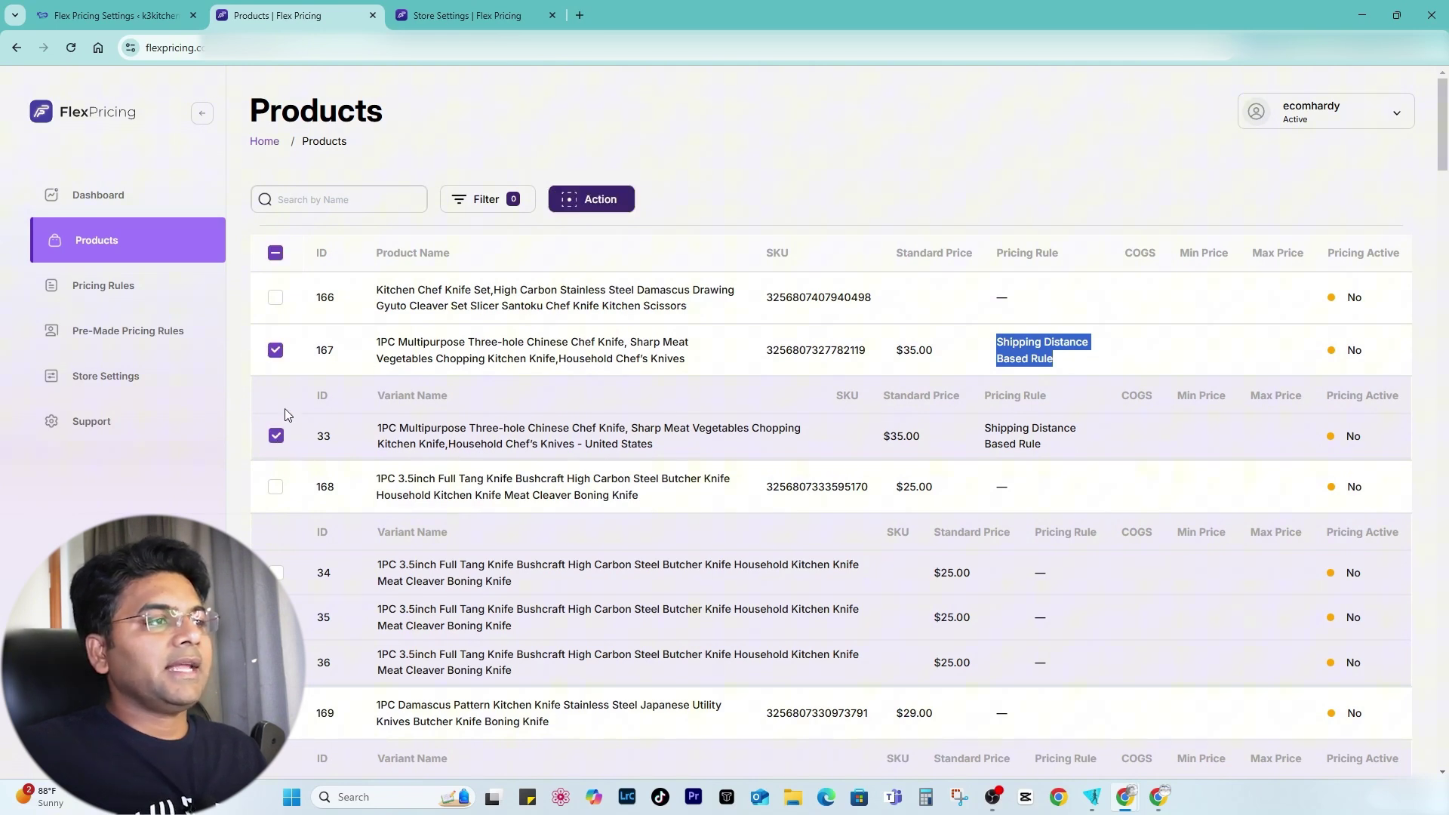
pyautogui.click(623, 201)
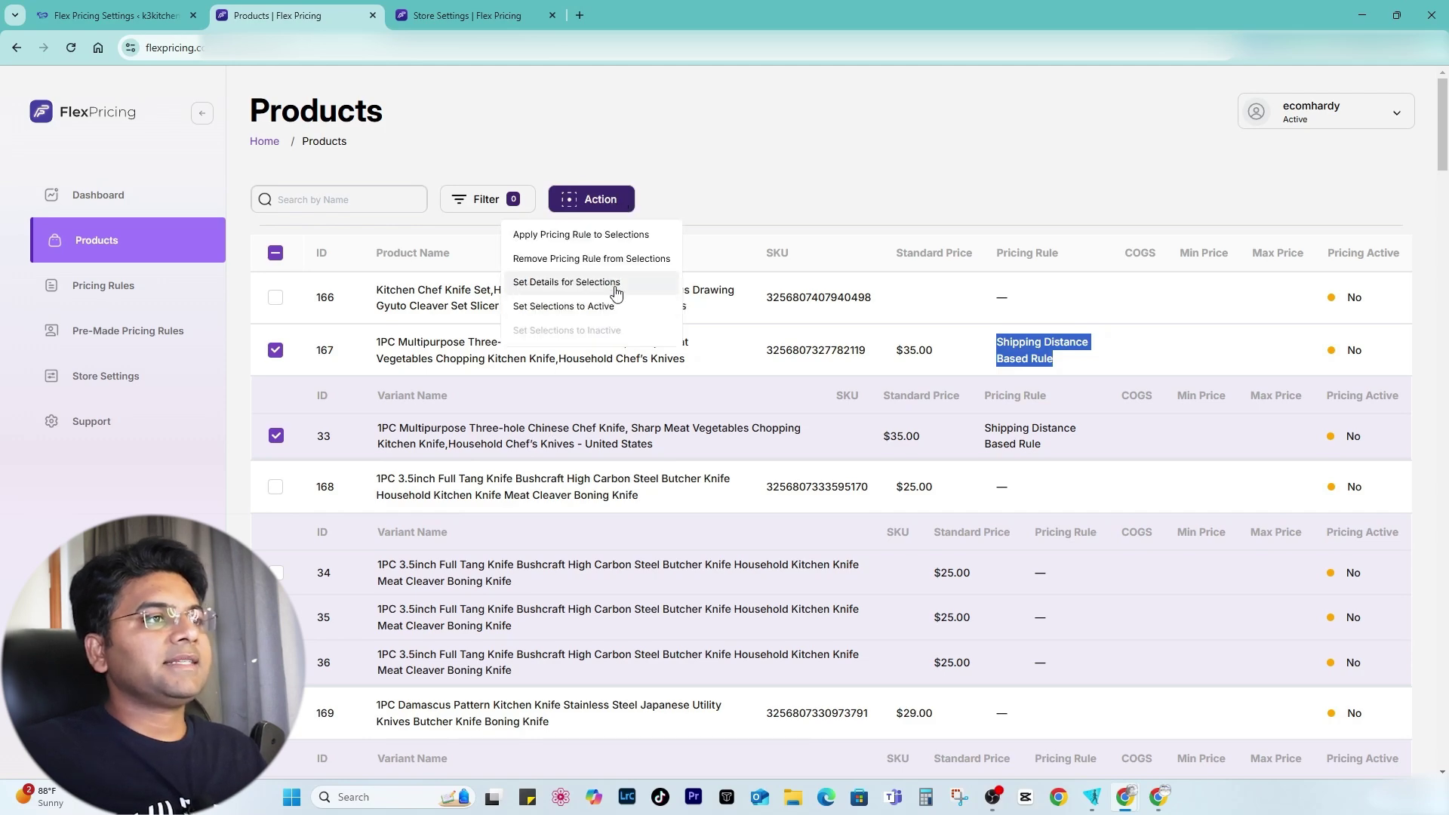
pyautogui.click(576, 308)
pyautogui.click(784, 334)
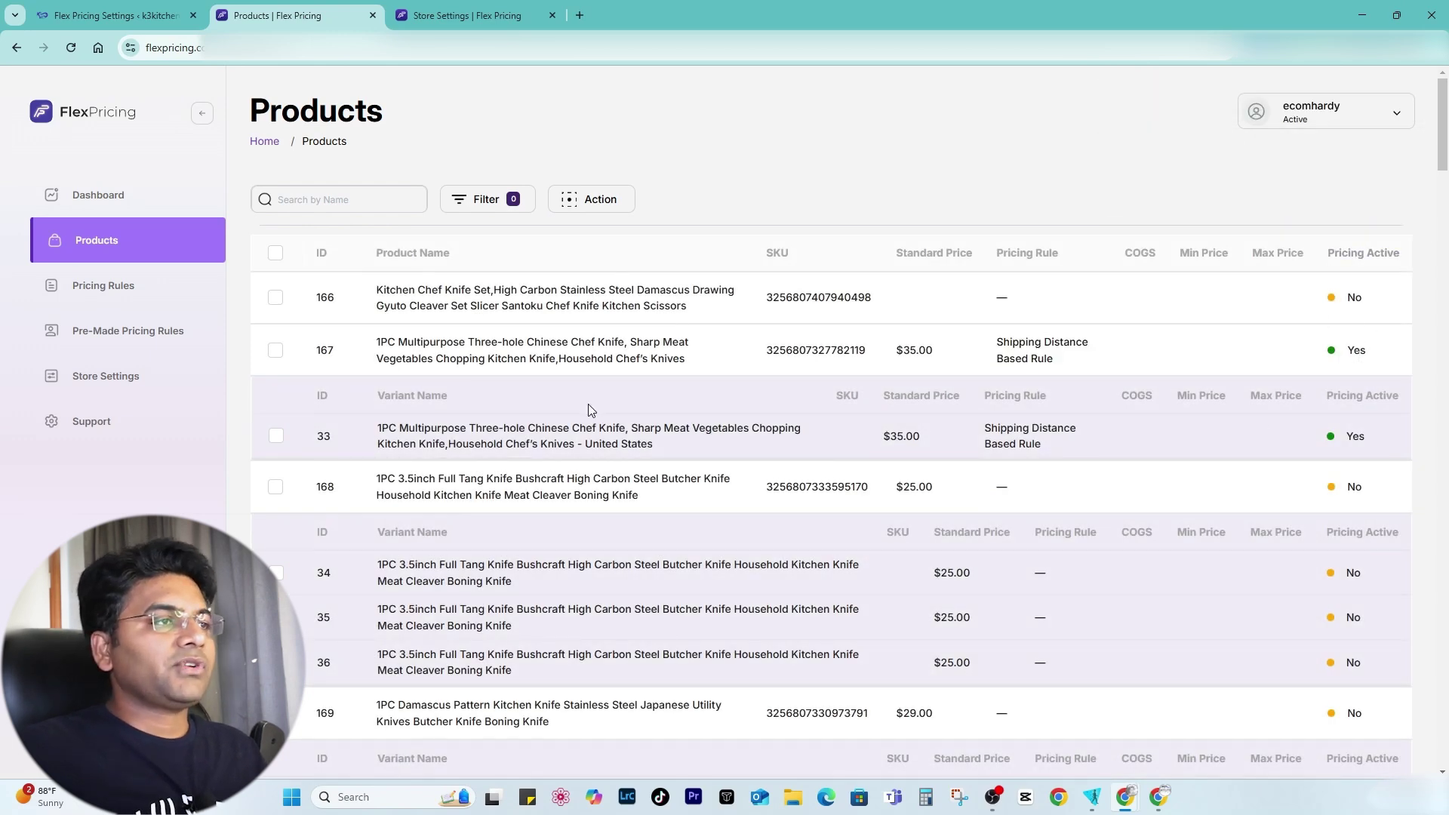
# Select all listed products and view the bulk actions available for them.
pyautogui.click(275, 254)
pyautogui.click(615, 198)
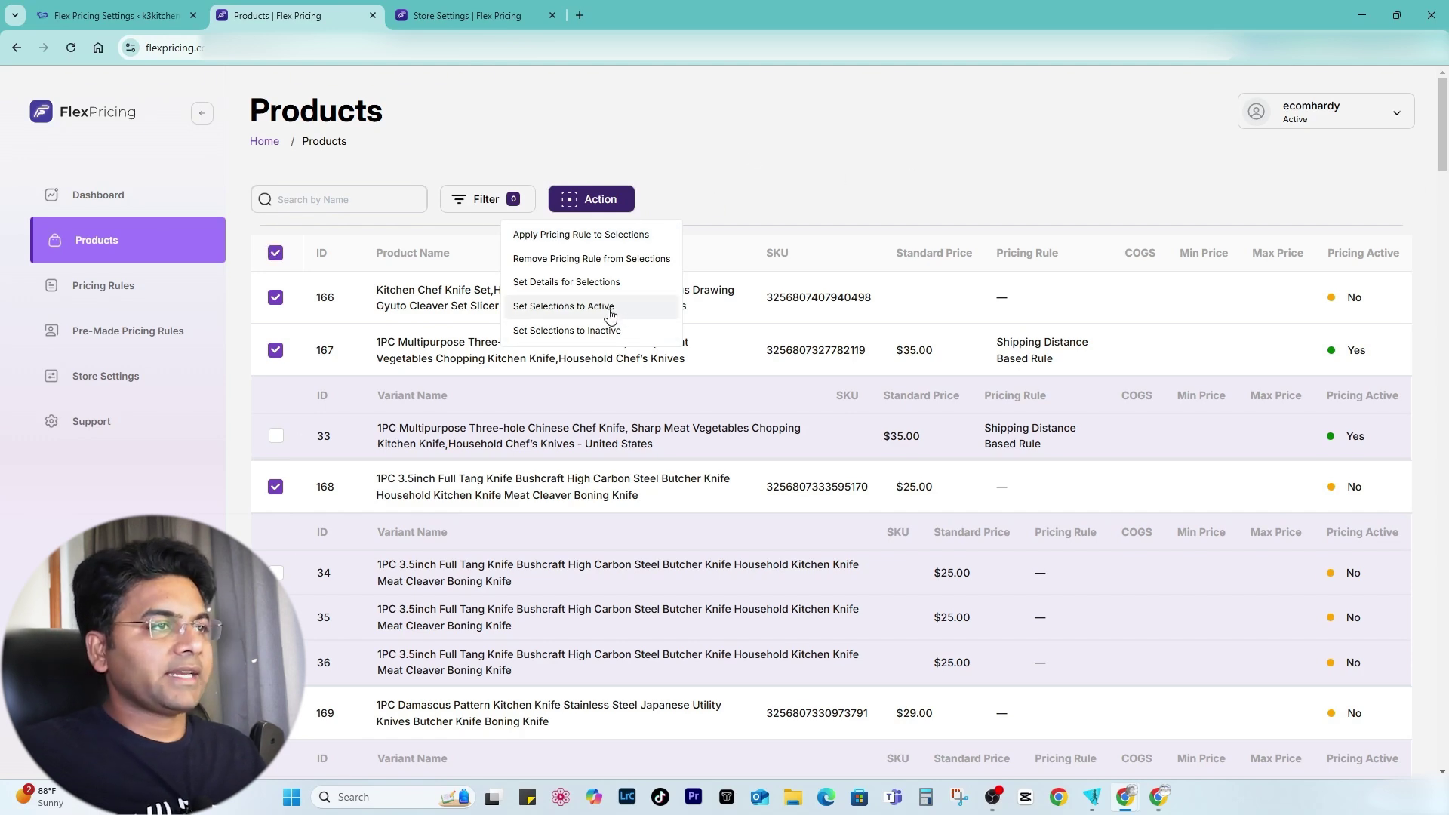
pyautogui.click(1026, 256)
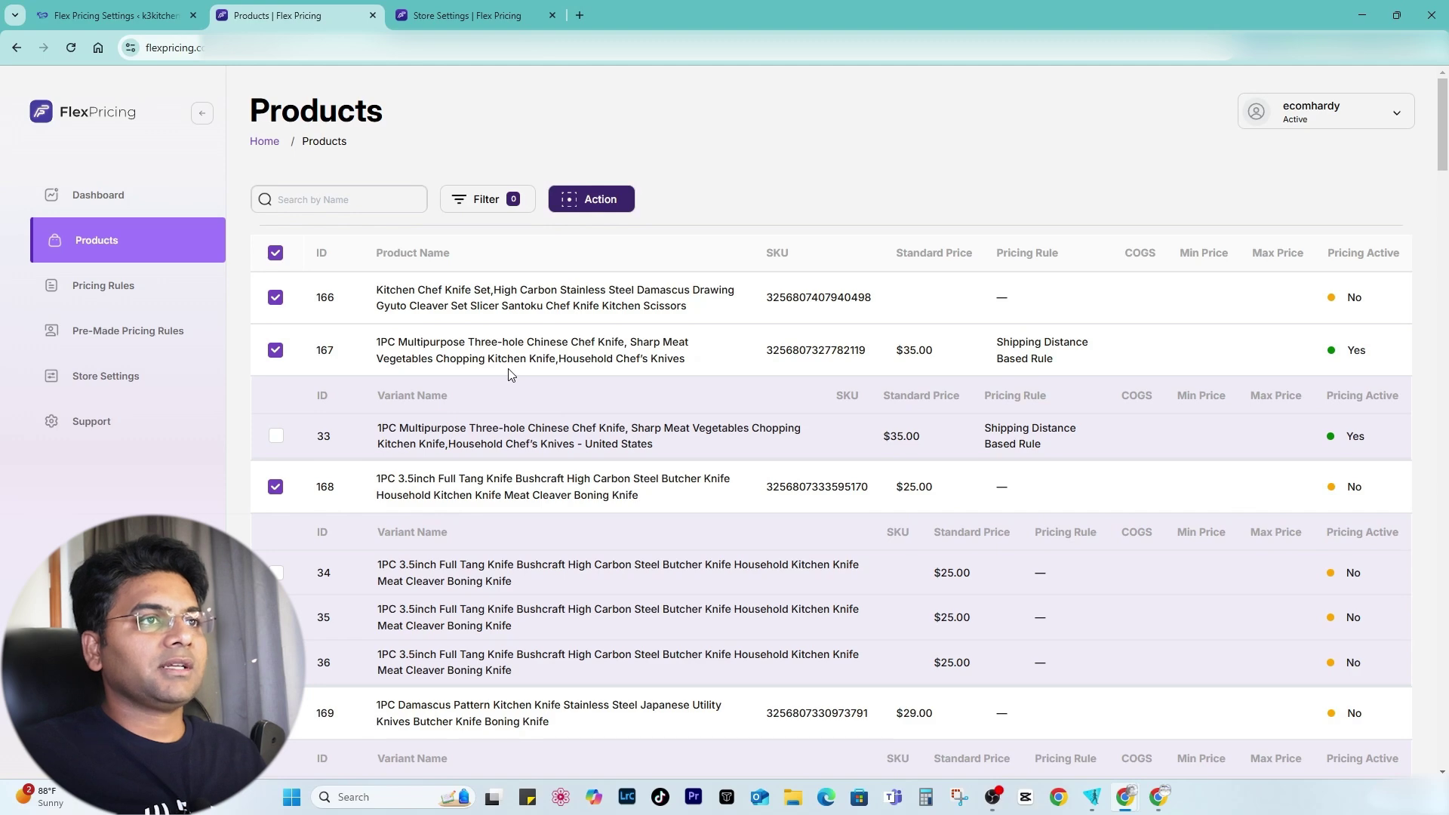
# Review the available VPN locations in hide.me VPN and check the store address in the FlexPricing store settings.
pyautogui.click(1092, 797)
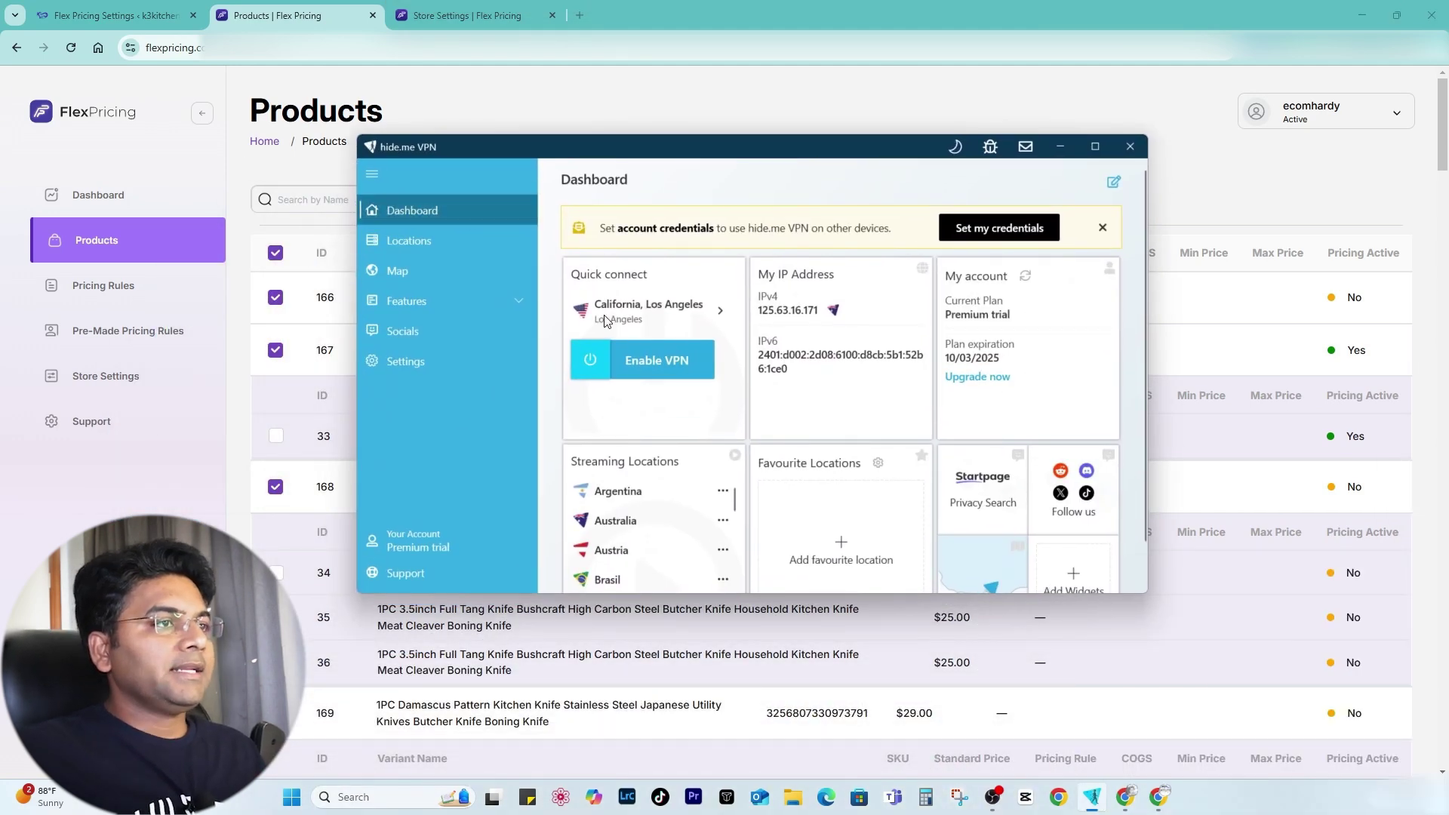
pyautogui.click(721, 310)
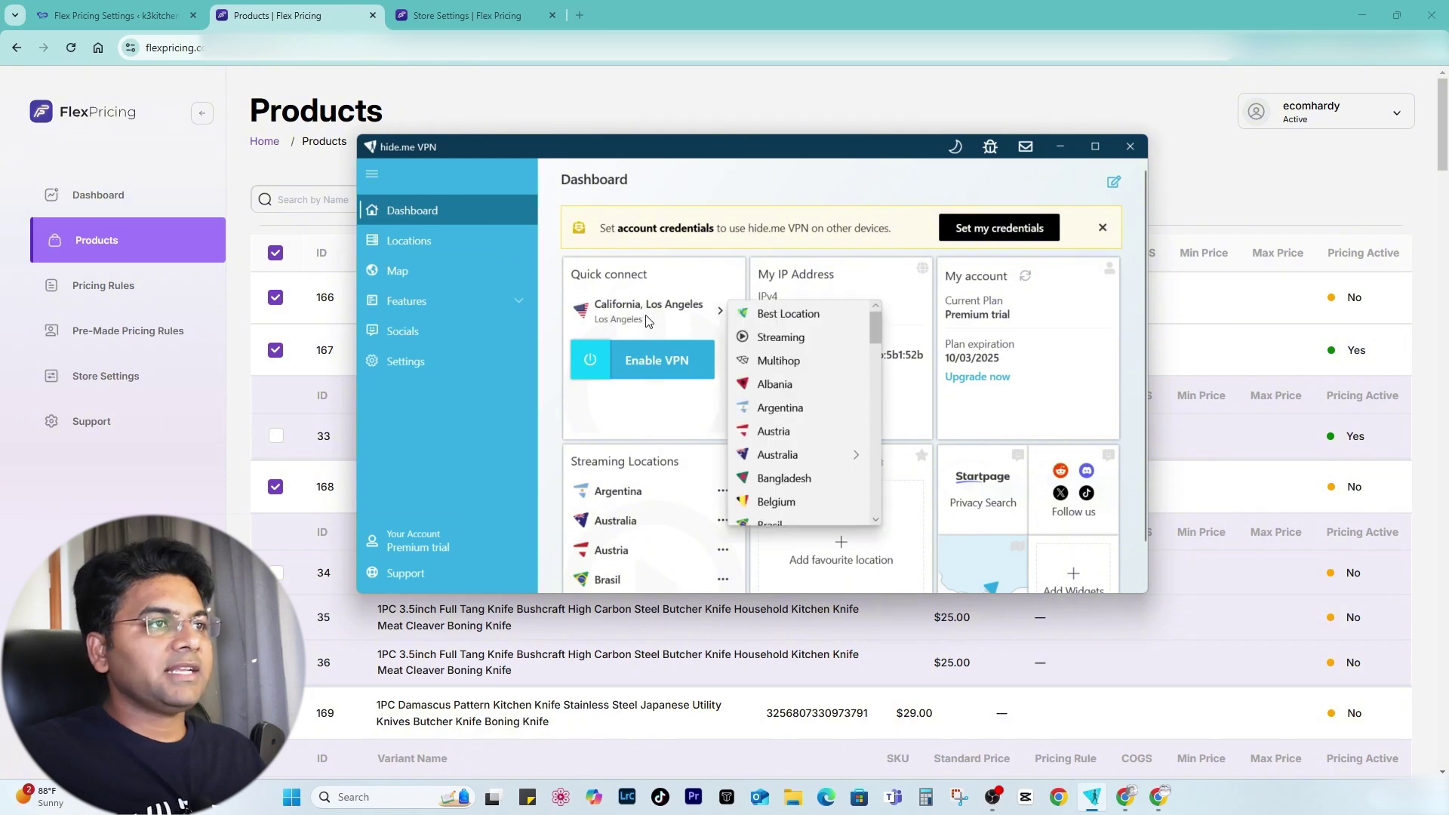
pyautogui.click(562, 337)
pyautogui.click(508, 95)
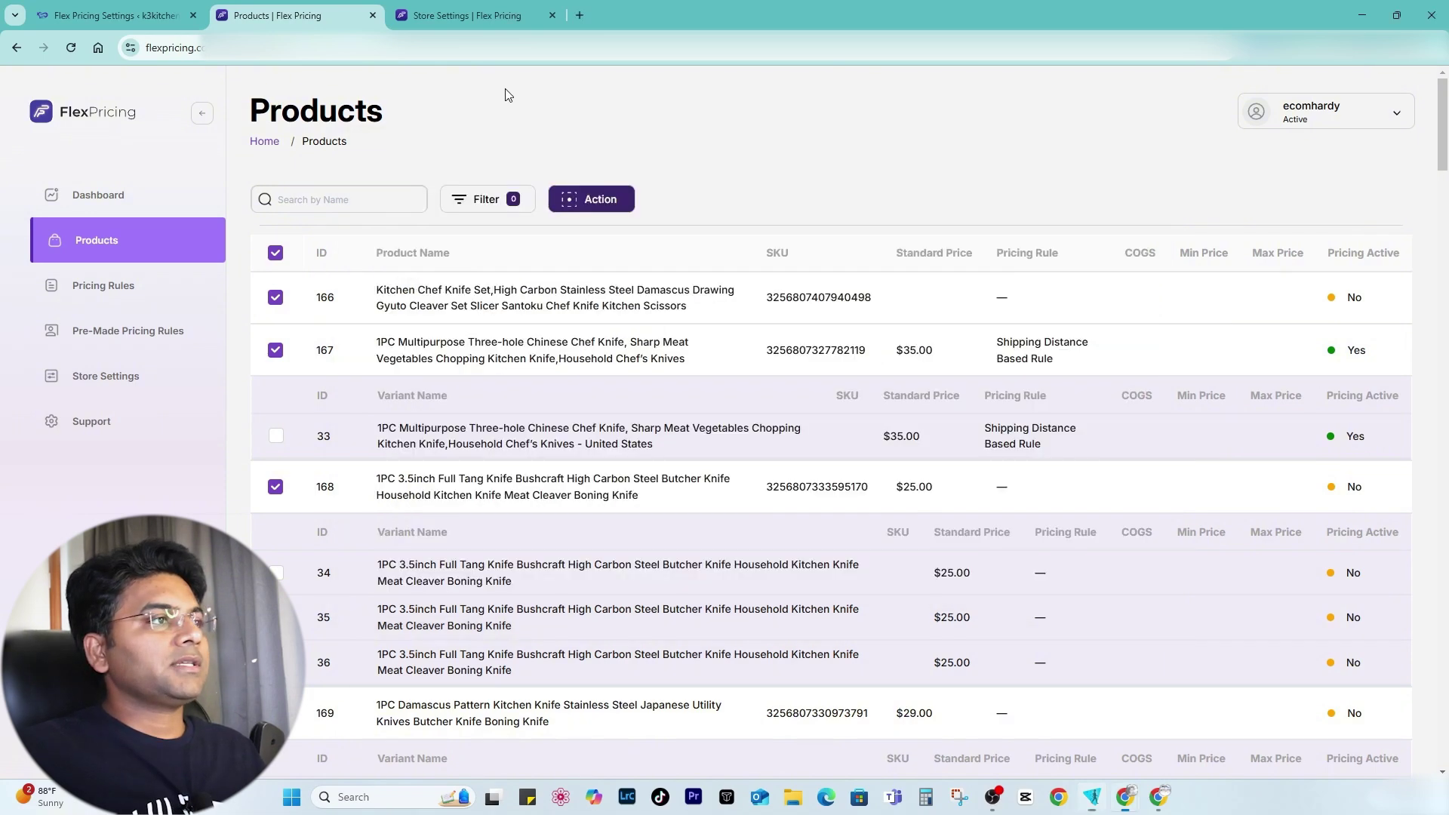
pyautogui.click(113, 378)
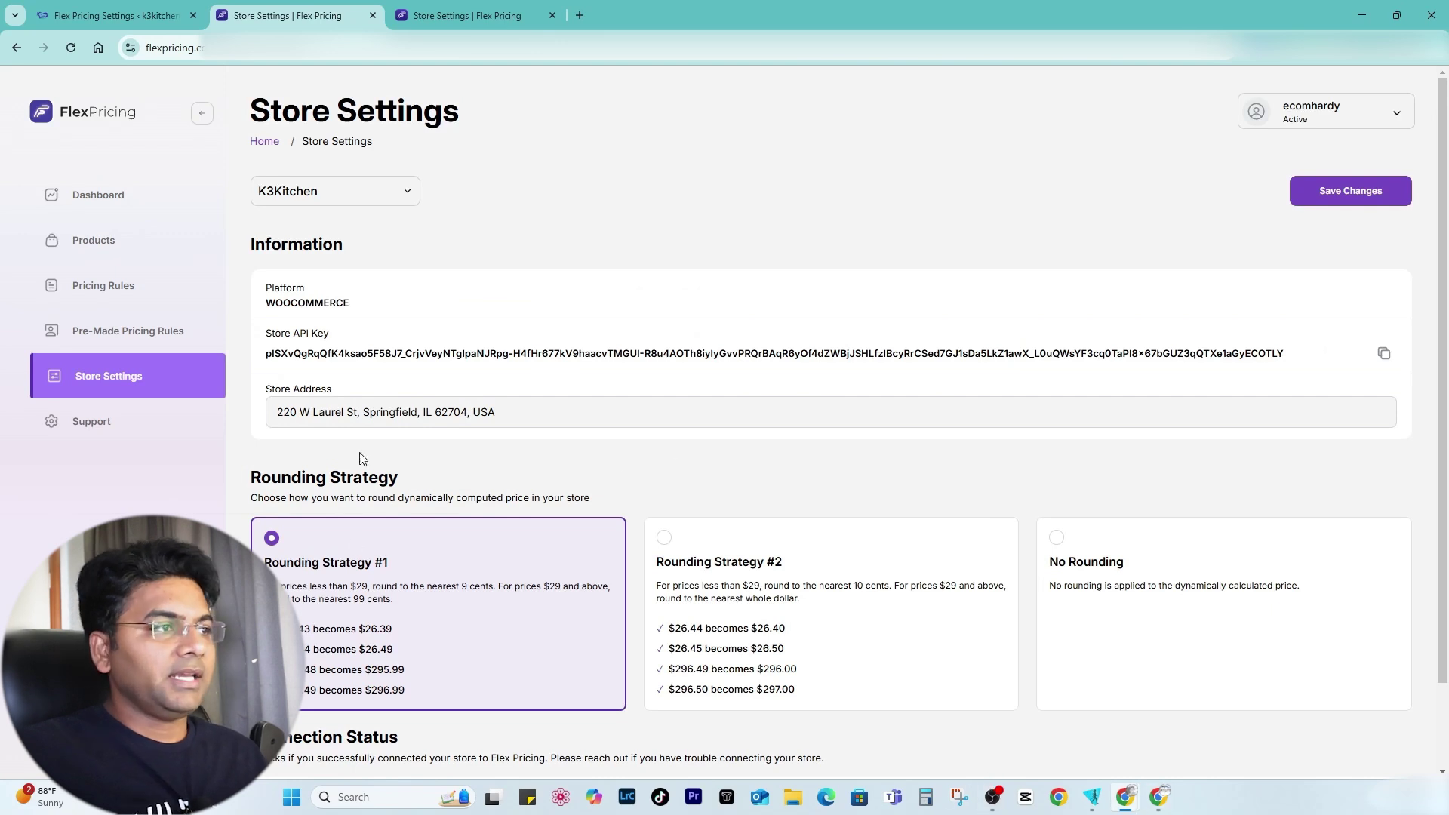
# Switch to hide.me VPN and enable the connection to California, Los Angeles.
pyautogui.click(1092, 797)
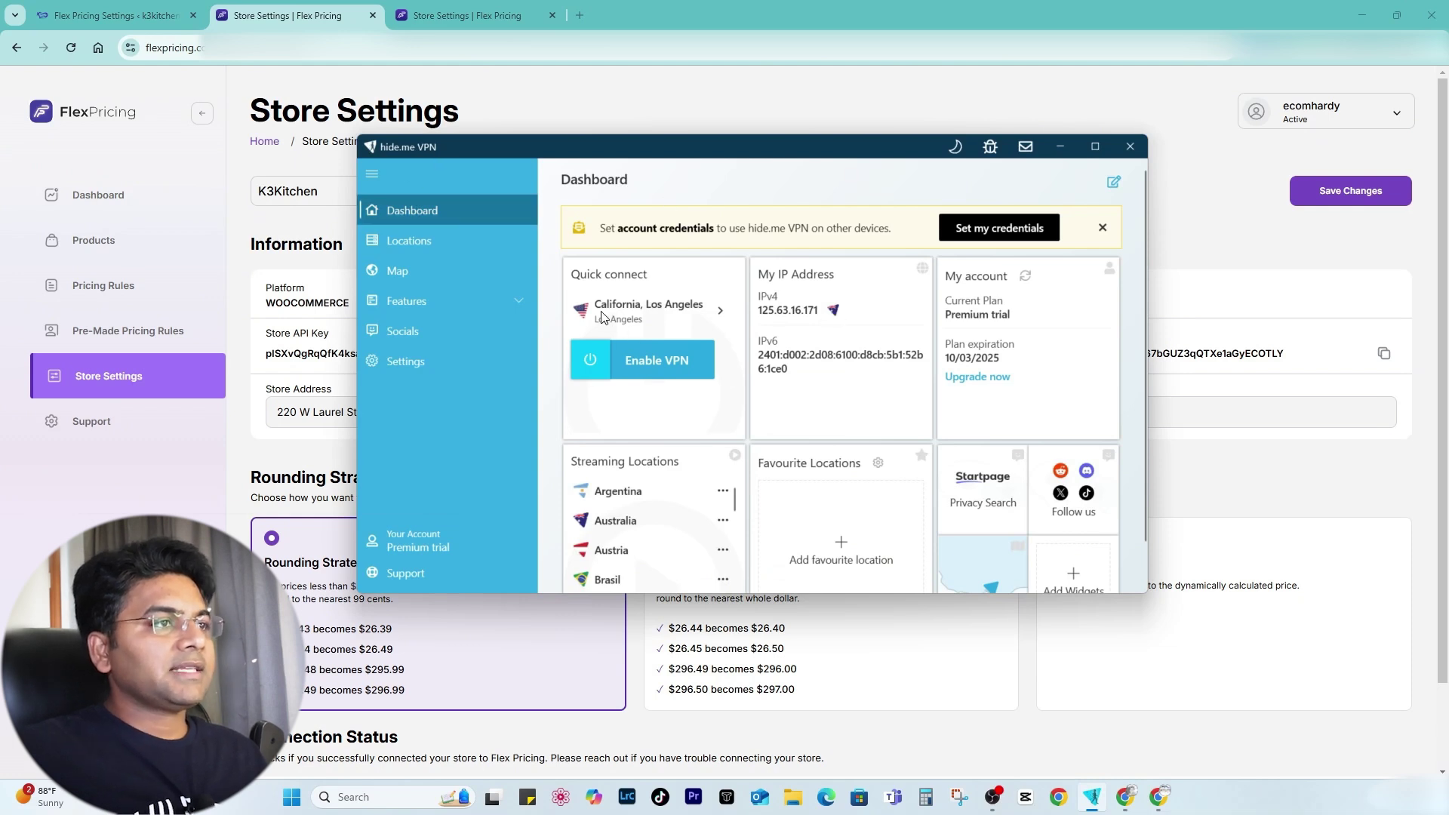
pyautogui.click(650, 359)
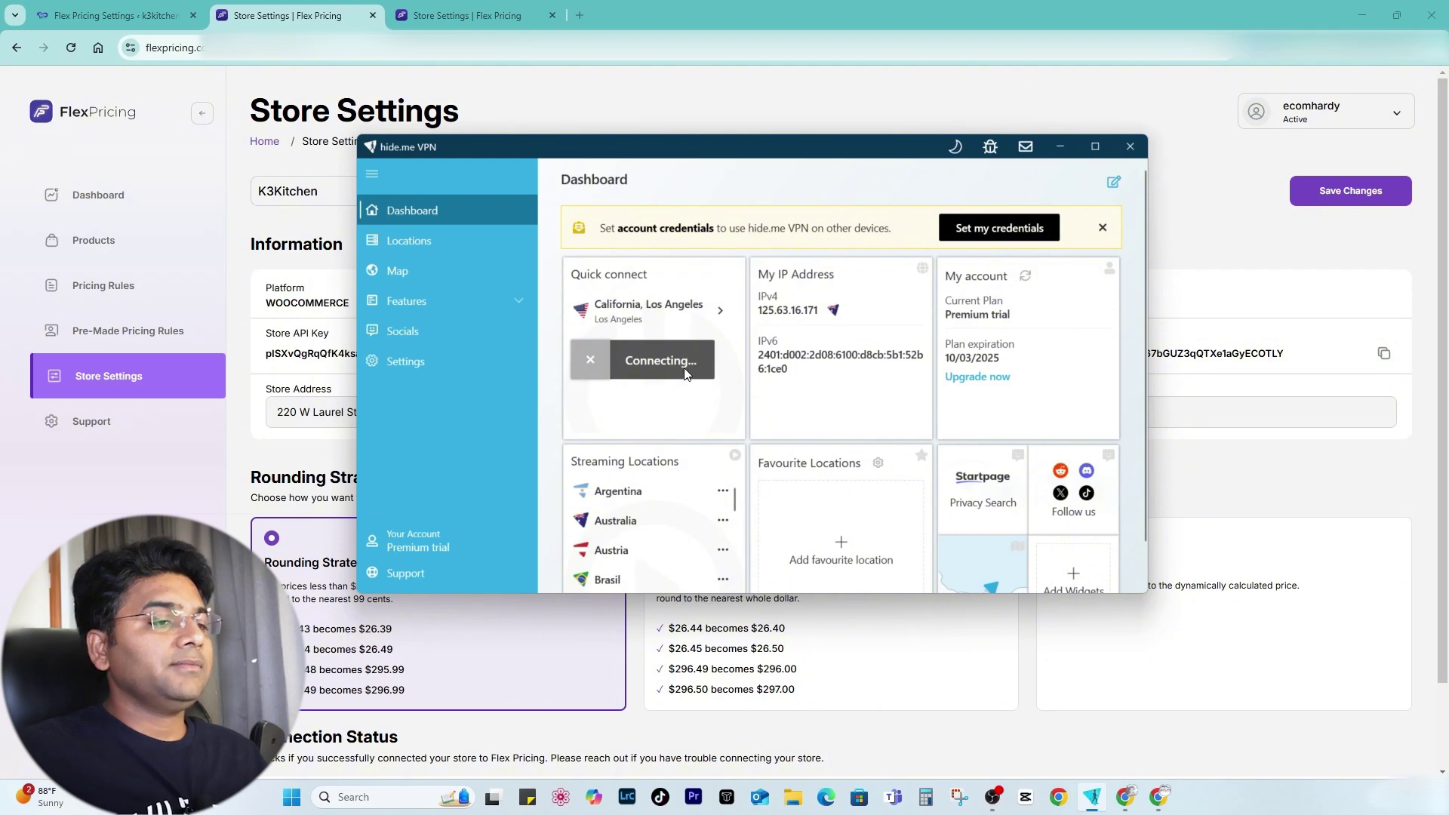
pyautogui.click(1061, 147)
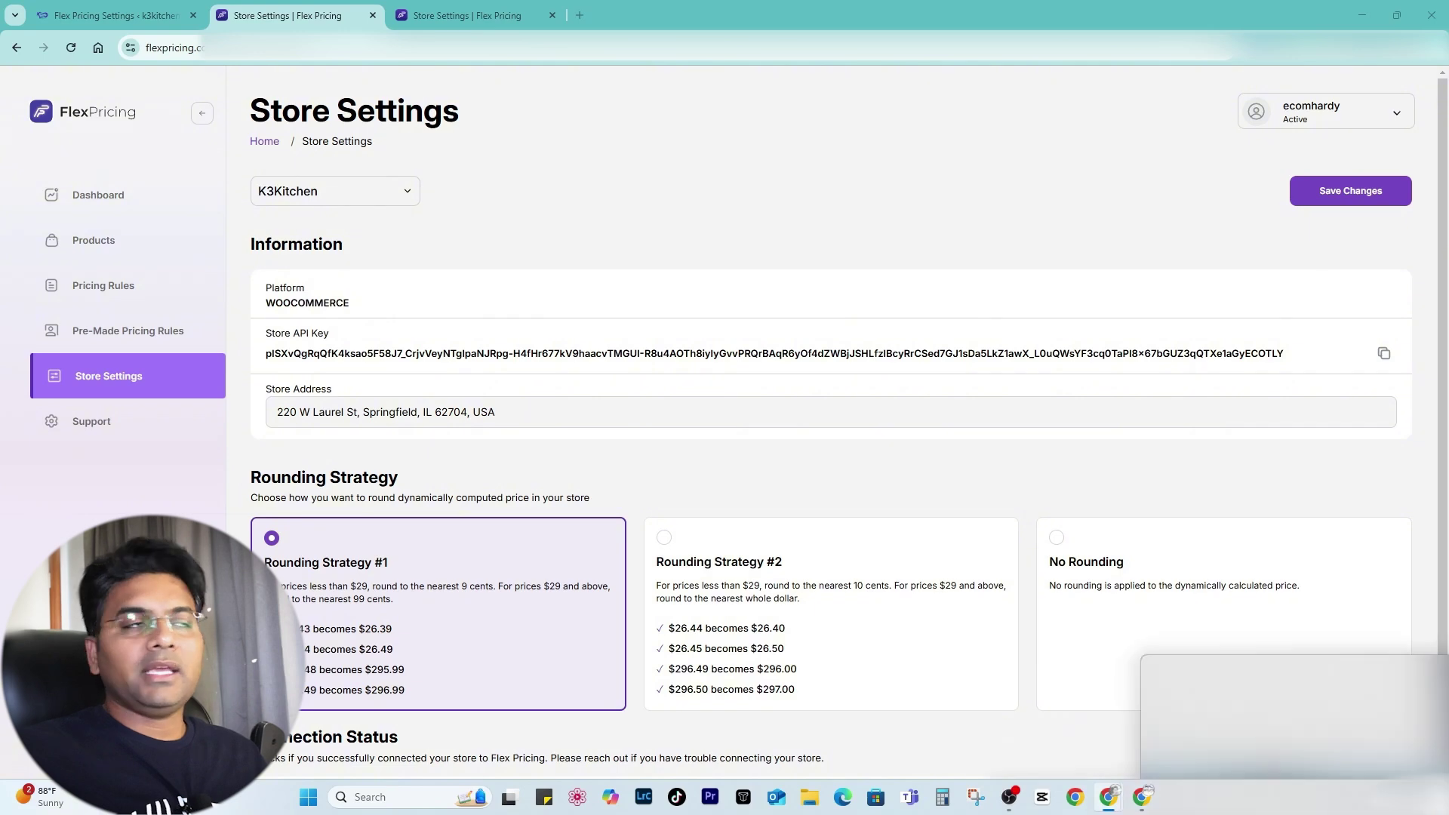
# Switch to the incognito browser window and load the Three-hole Chinese Chef Knife product page again in a second tab.
pyautogui.click(1141, 713)
pyautogui.click(173, 48)
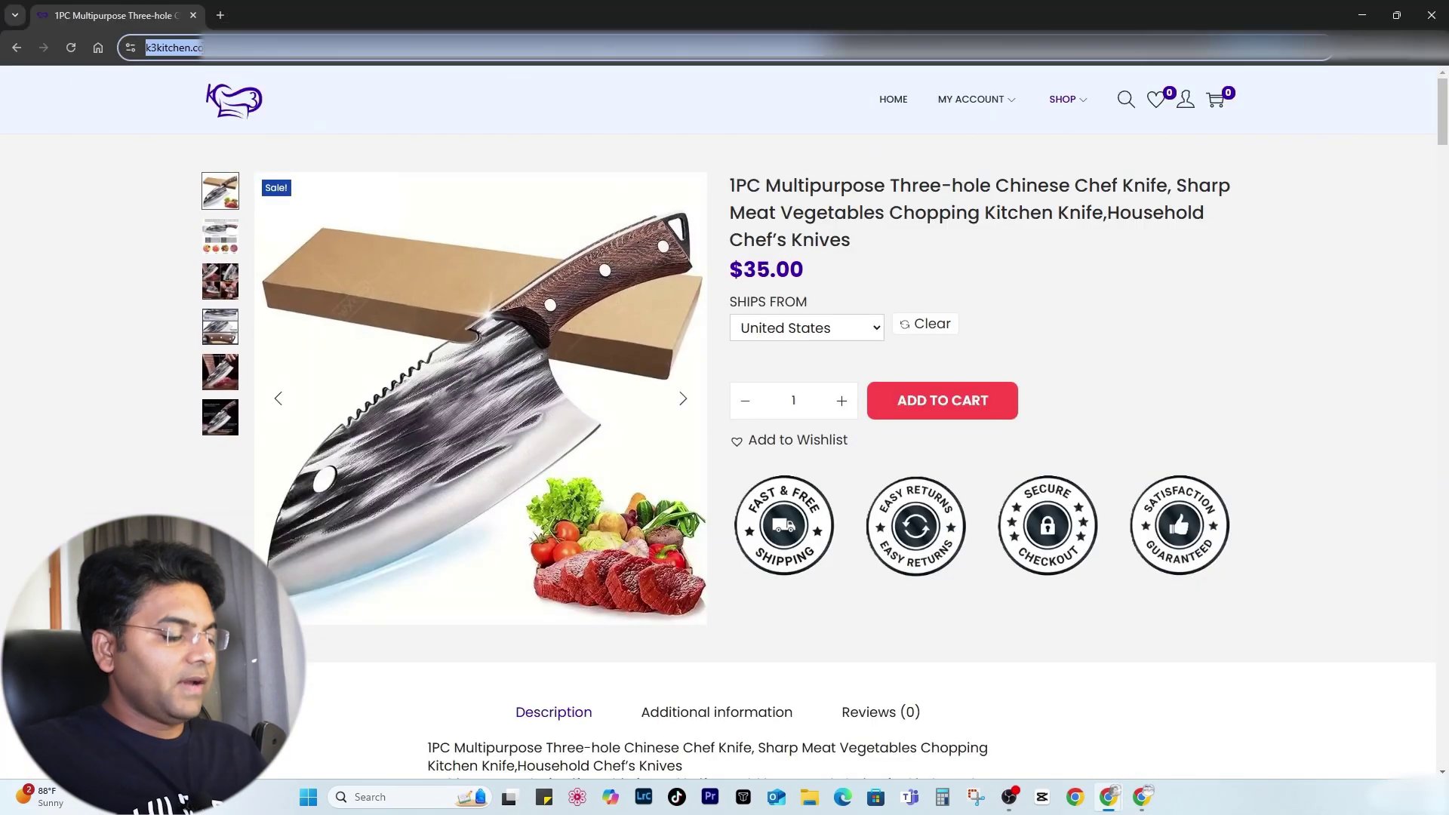
pyautogui.hotkey('ctrl', 't')
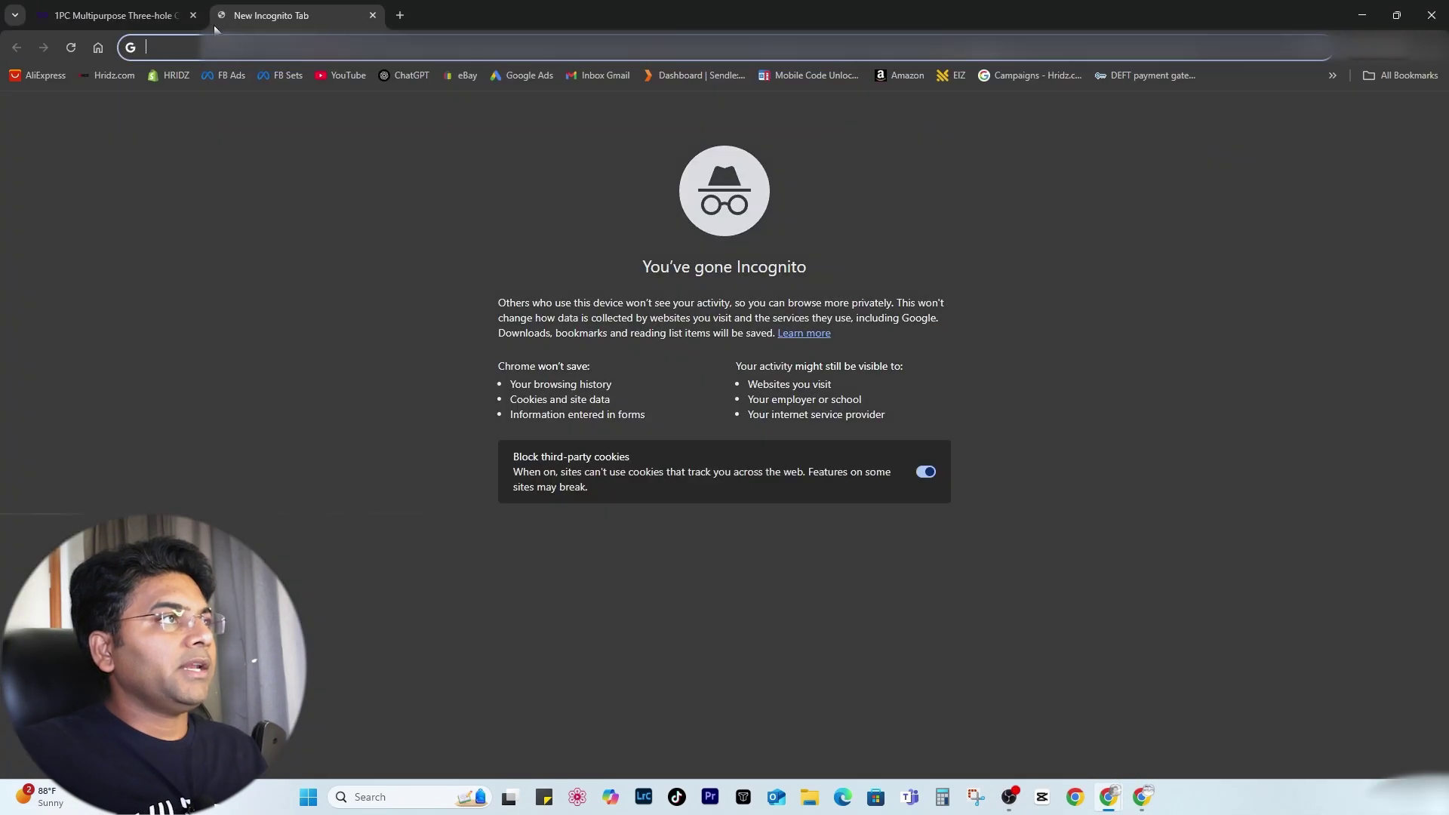
pyautogui.write('https://k3kitchen.com/product/1pc-multipurpose-three-hole-chinese-chef-knife-sharp-meat-vegetables-chopping-kitchen-knifehousehold-chefs-knives/')
pyautogui.press('Return')
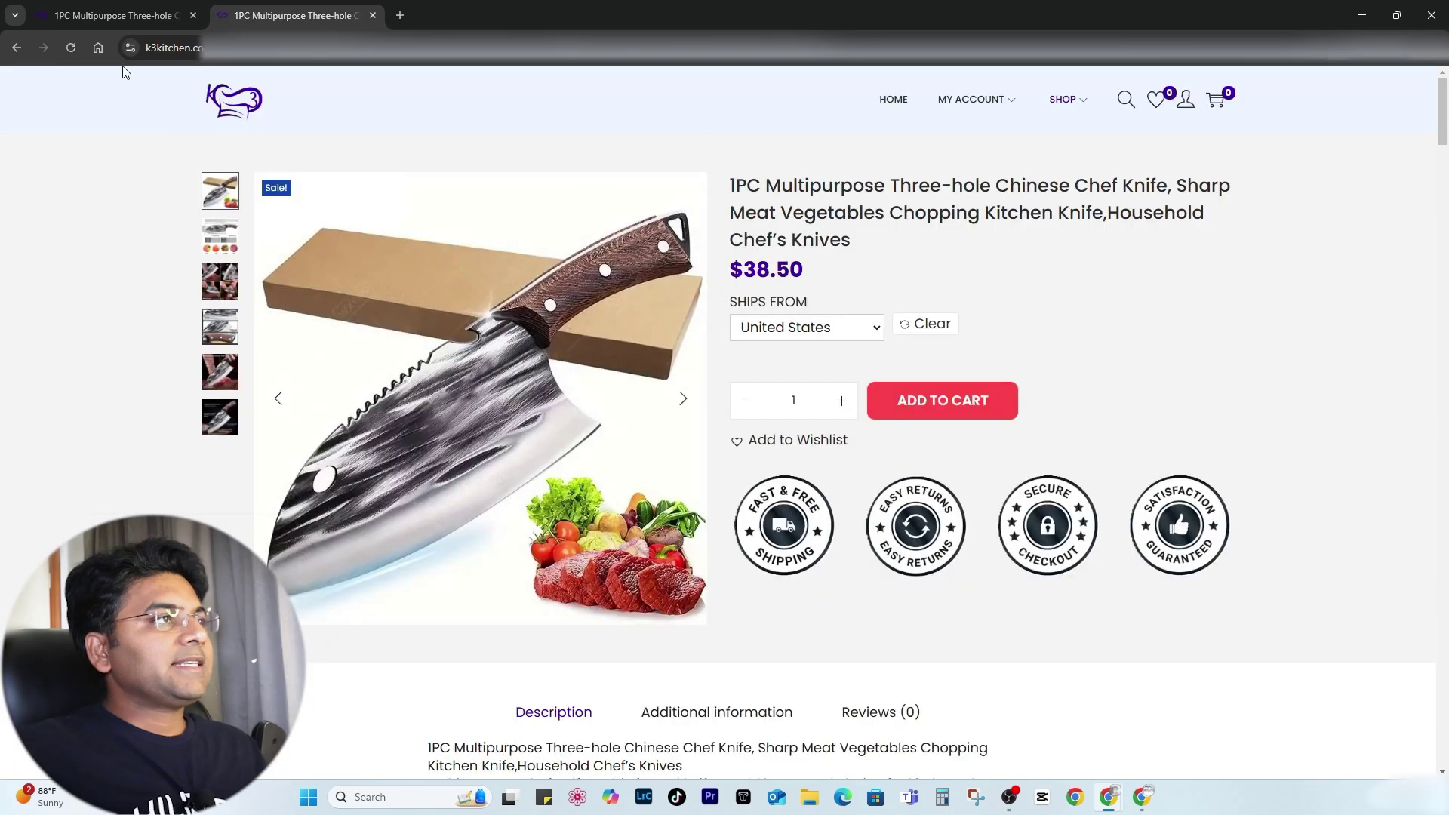
# Compare the knife's price on the page loaded before the VPN connection with the price on the newly loaded page.
pyautogui.click(113, 15)
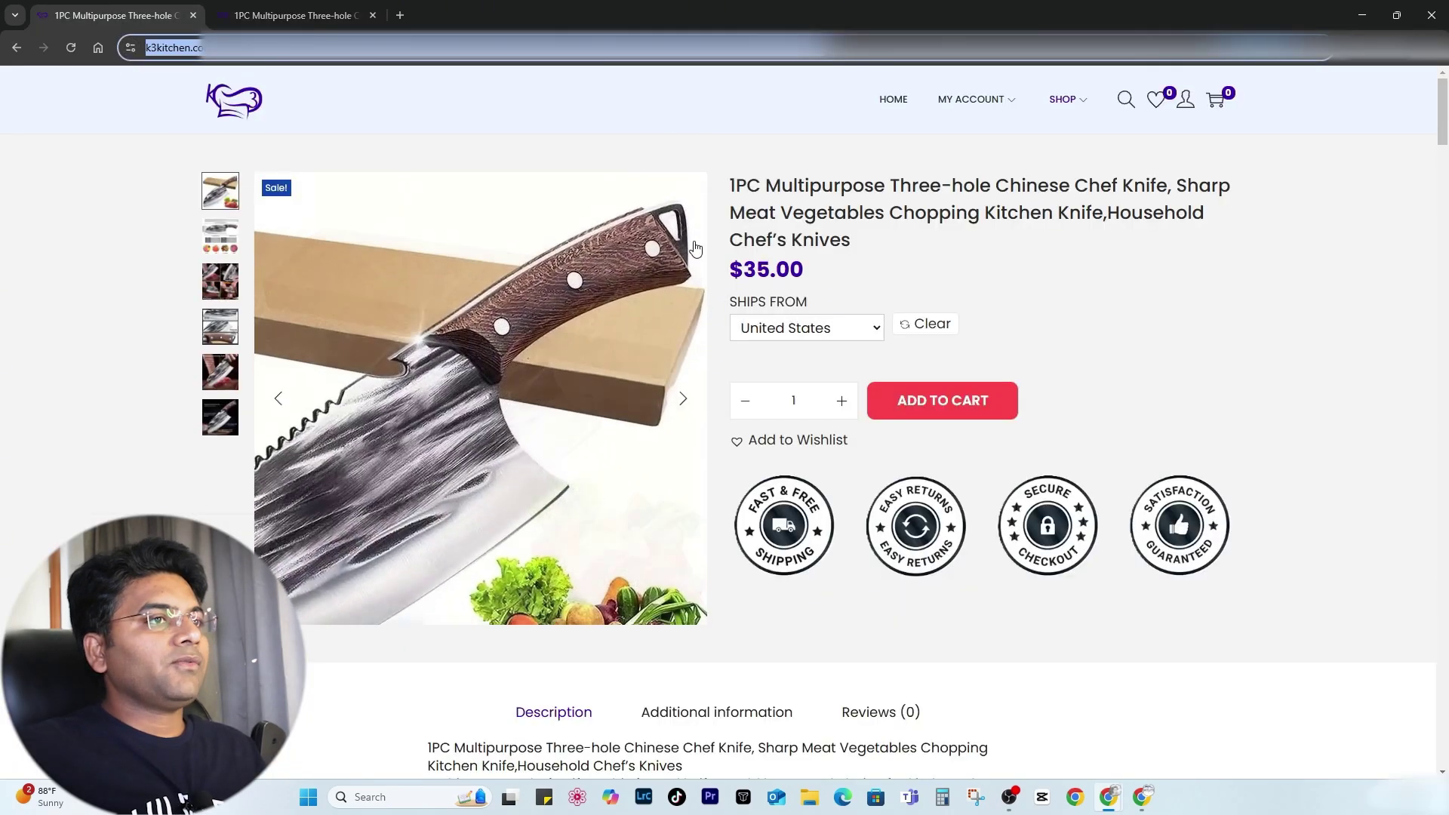
pyautogui.doubleClick(749, 268)
pyautogui.click(581, 148)
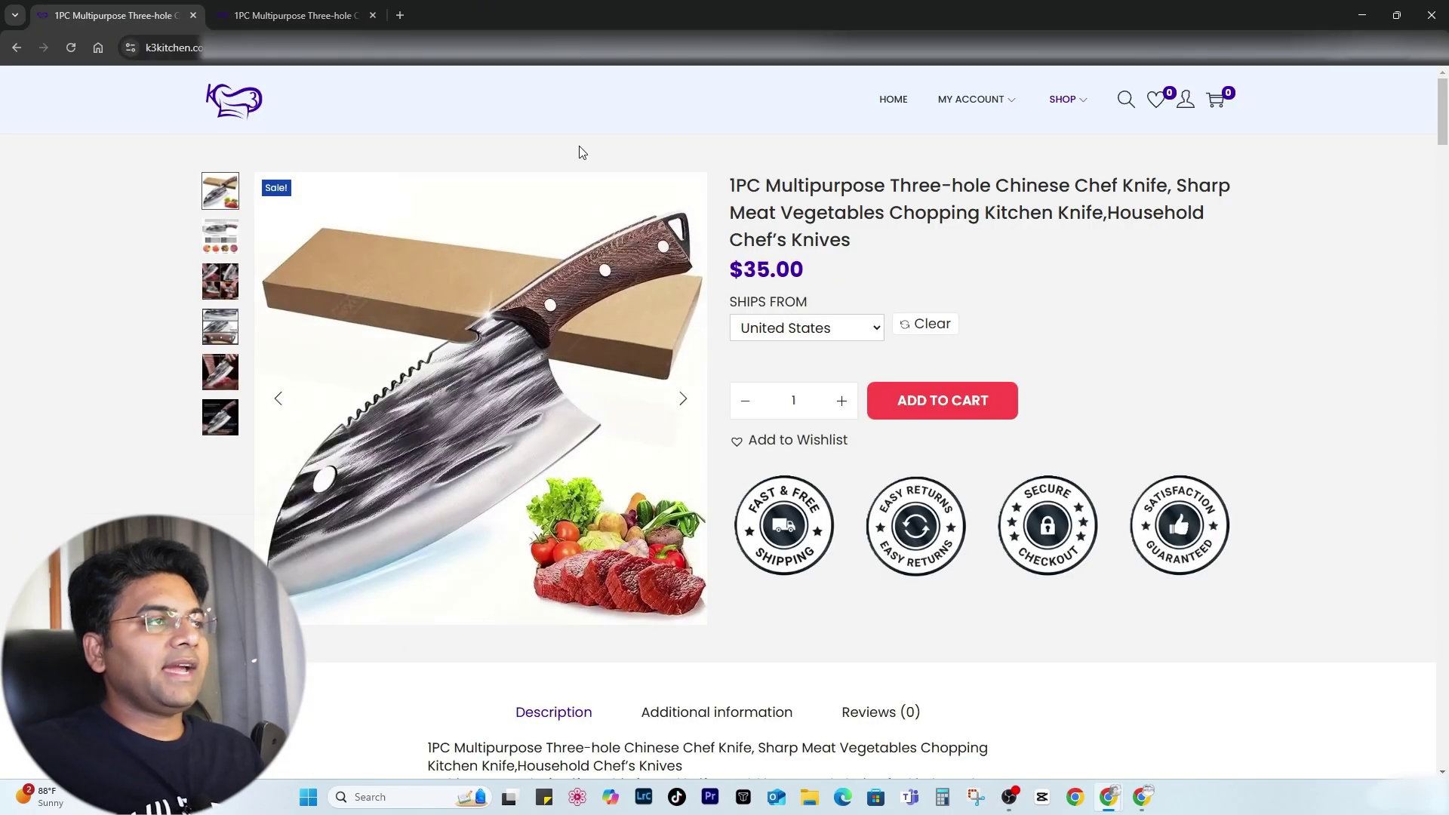
pyautogui.click(300, 15)
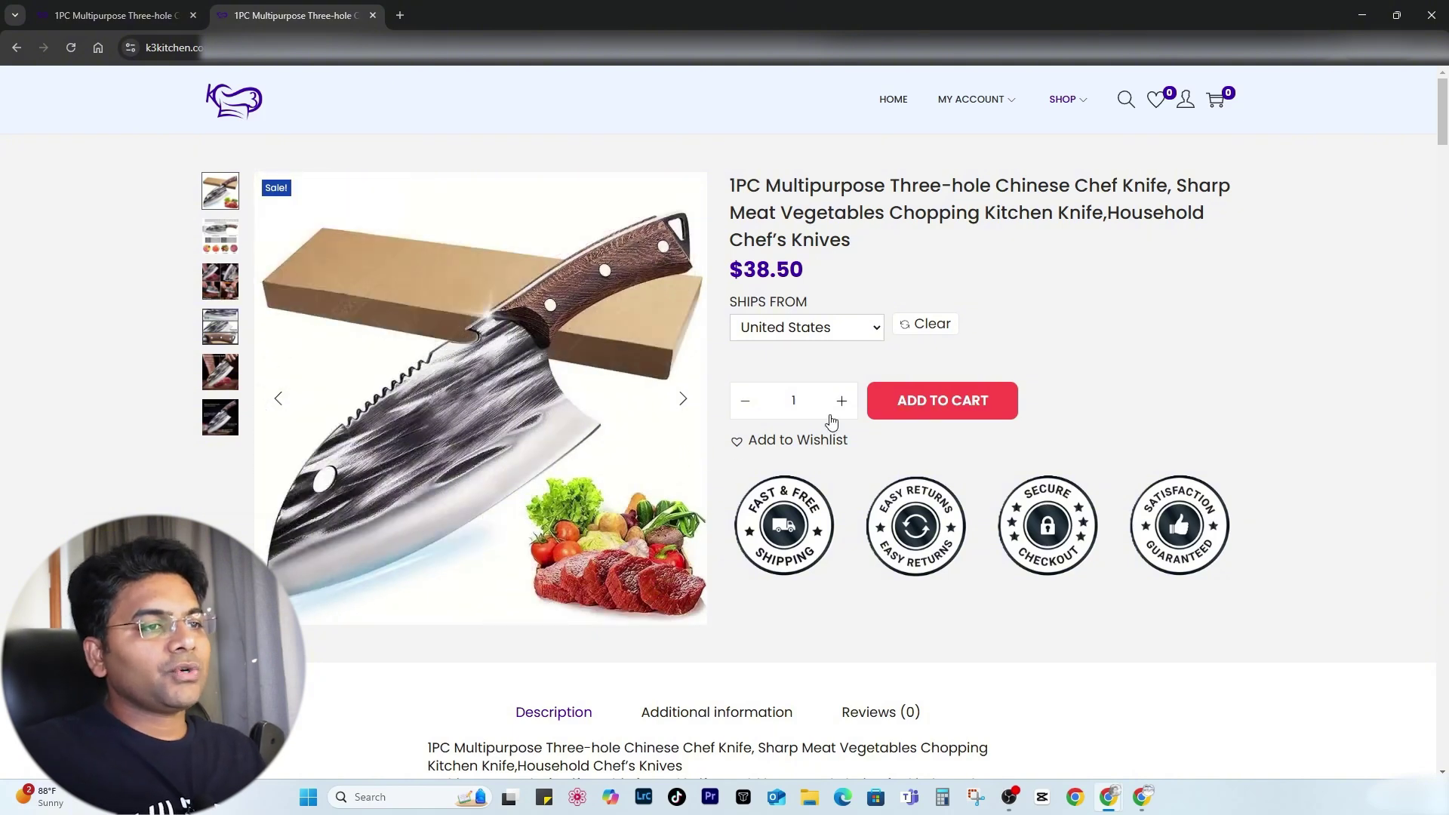
pyautogui.doubleClick(747, 281)
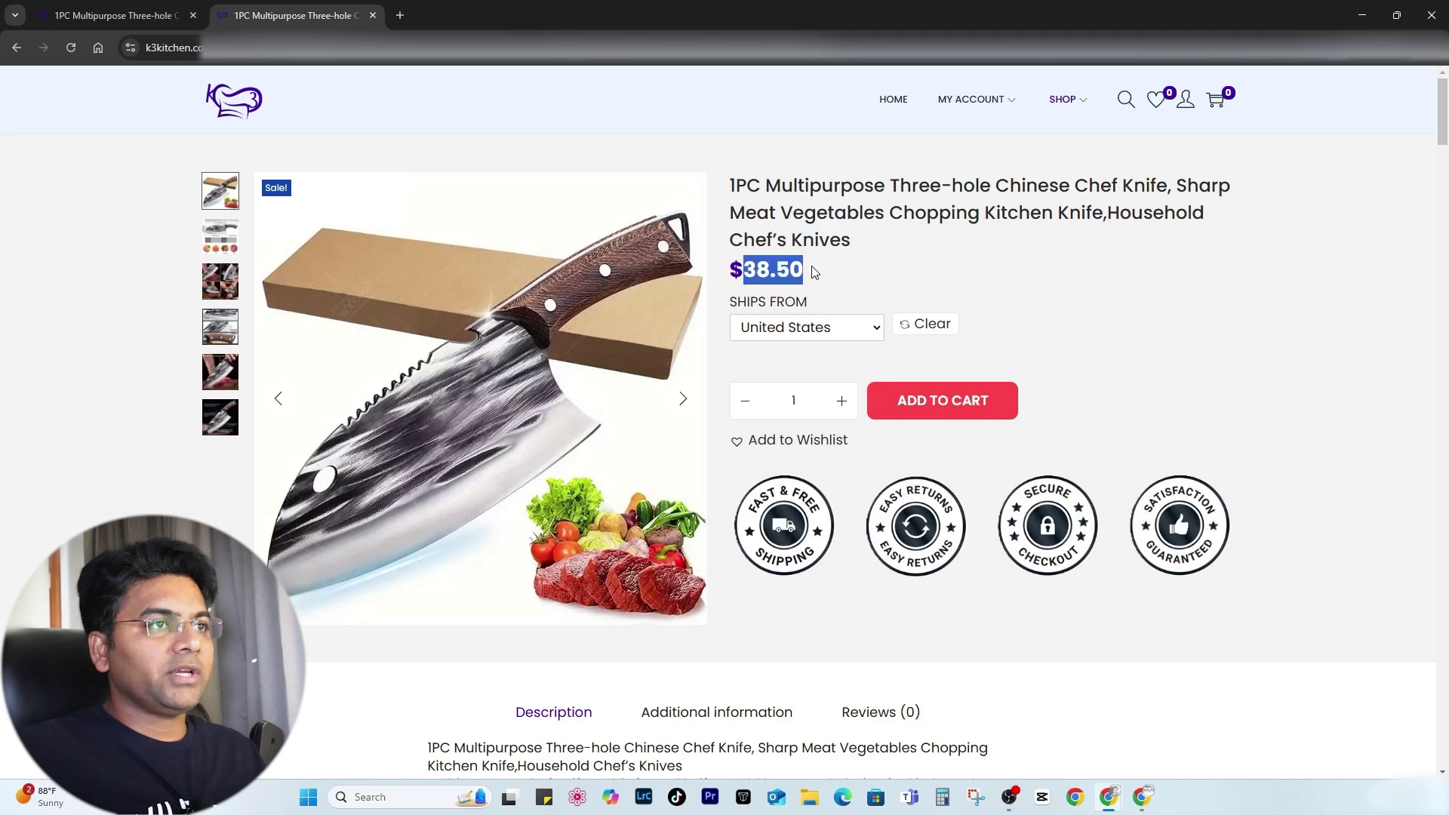
pyautogui.click(812, 266)
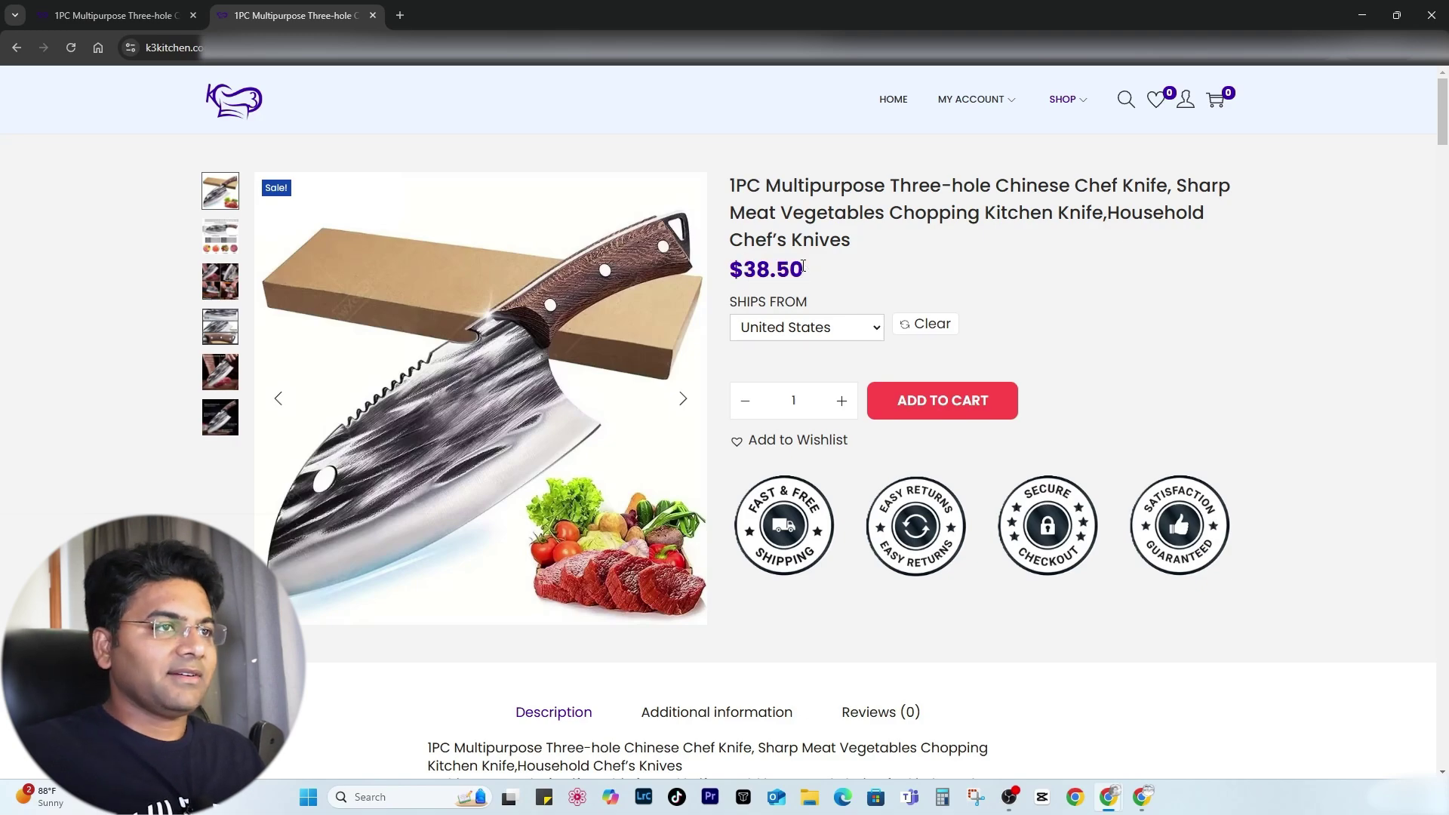
# Add one Three-hole Chinese Chef Knife shipping from the United States to the cart, check its cart price and proceed to checkout.
pyautogui.scroll(-5, 943, 245)
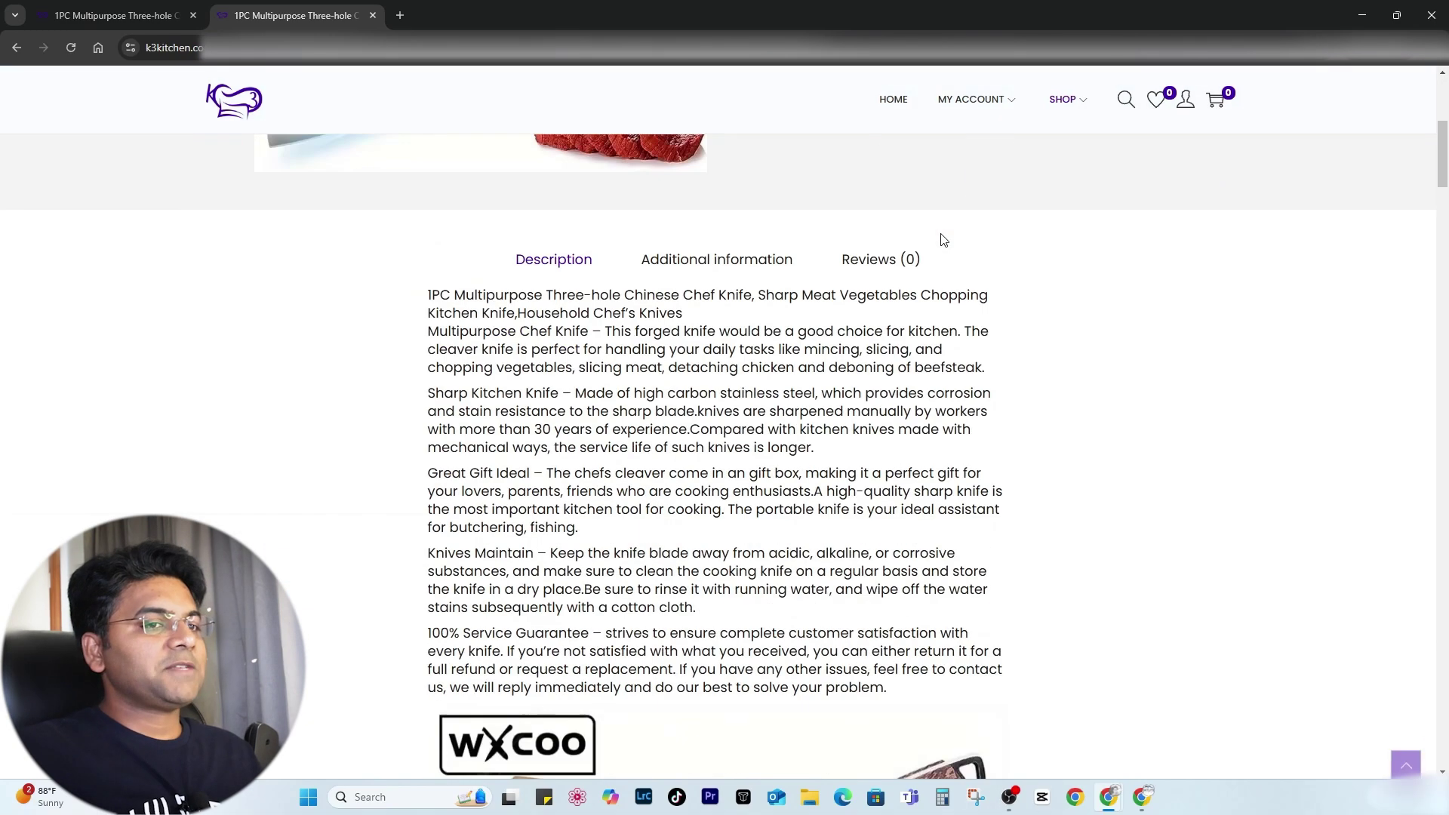
pyautogui.scroll(5, 943, 247)
pyautogui.click(902, 400)
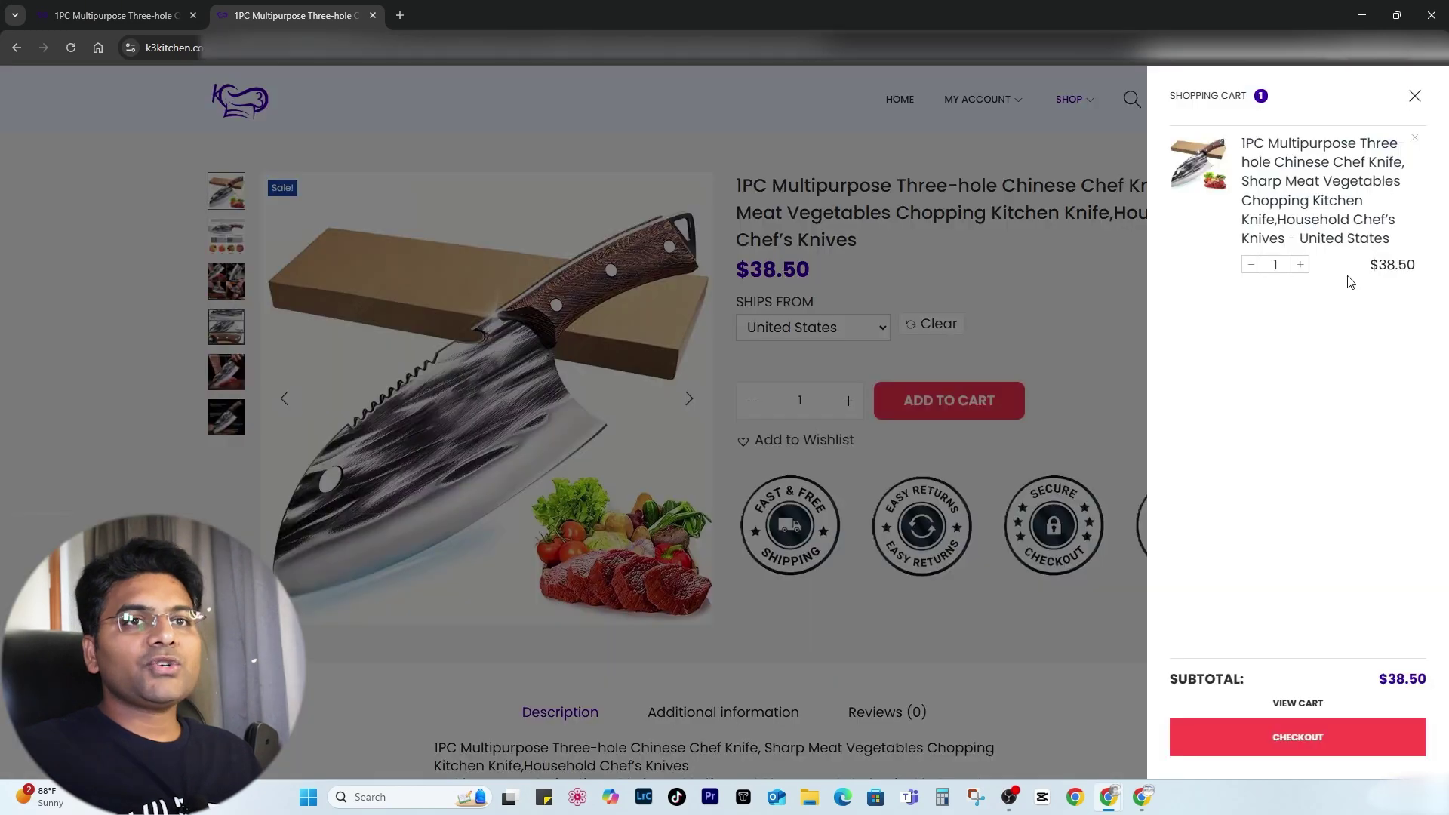
pyautogui.moveTo(1351, 282); pyautogui.dragTo(1241, 142)
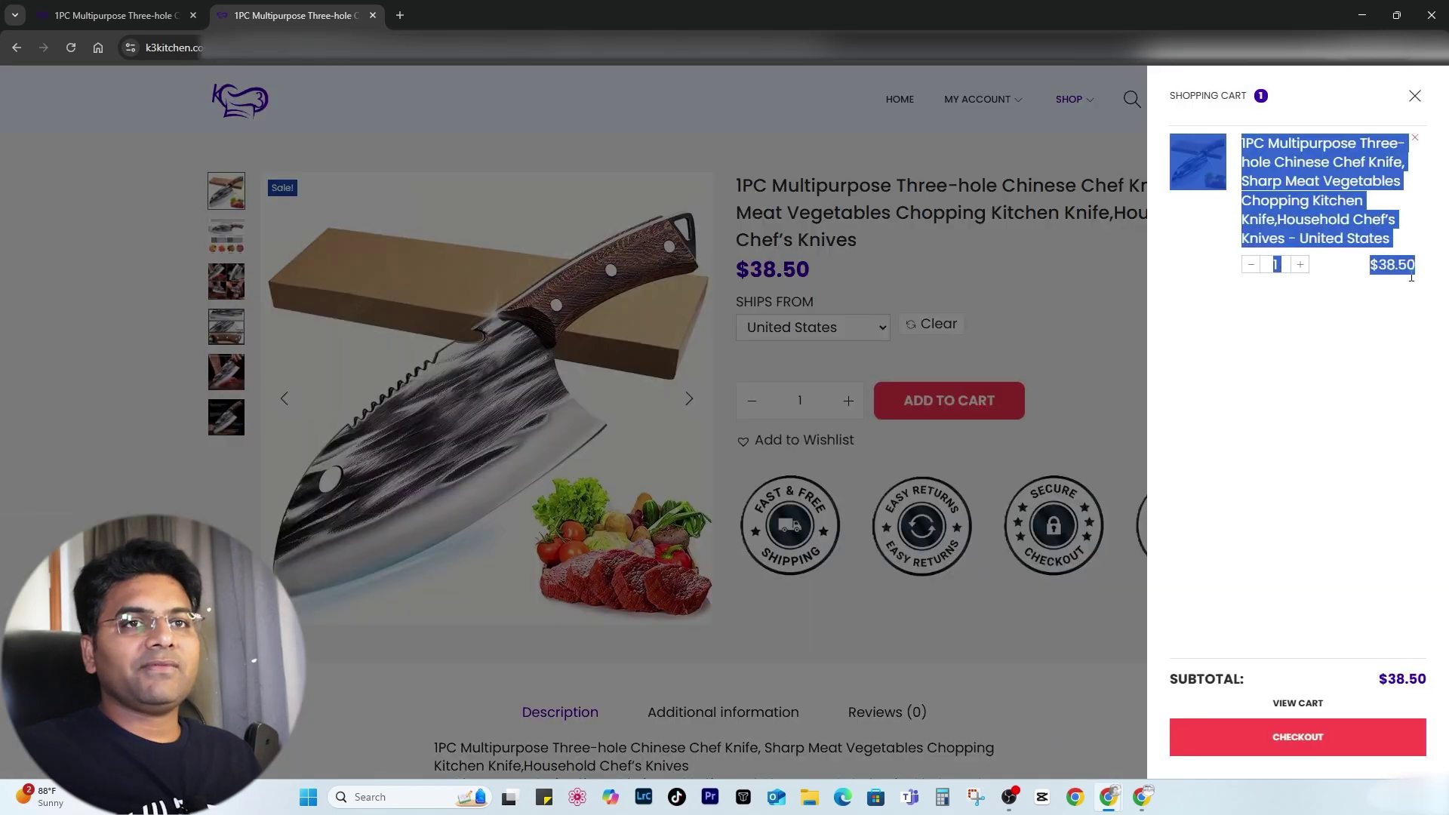
pyautogui.click(1379, 356)
pyautogui.click(1259, 739)
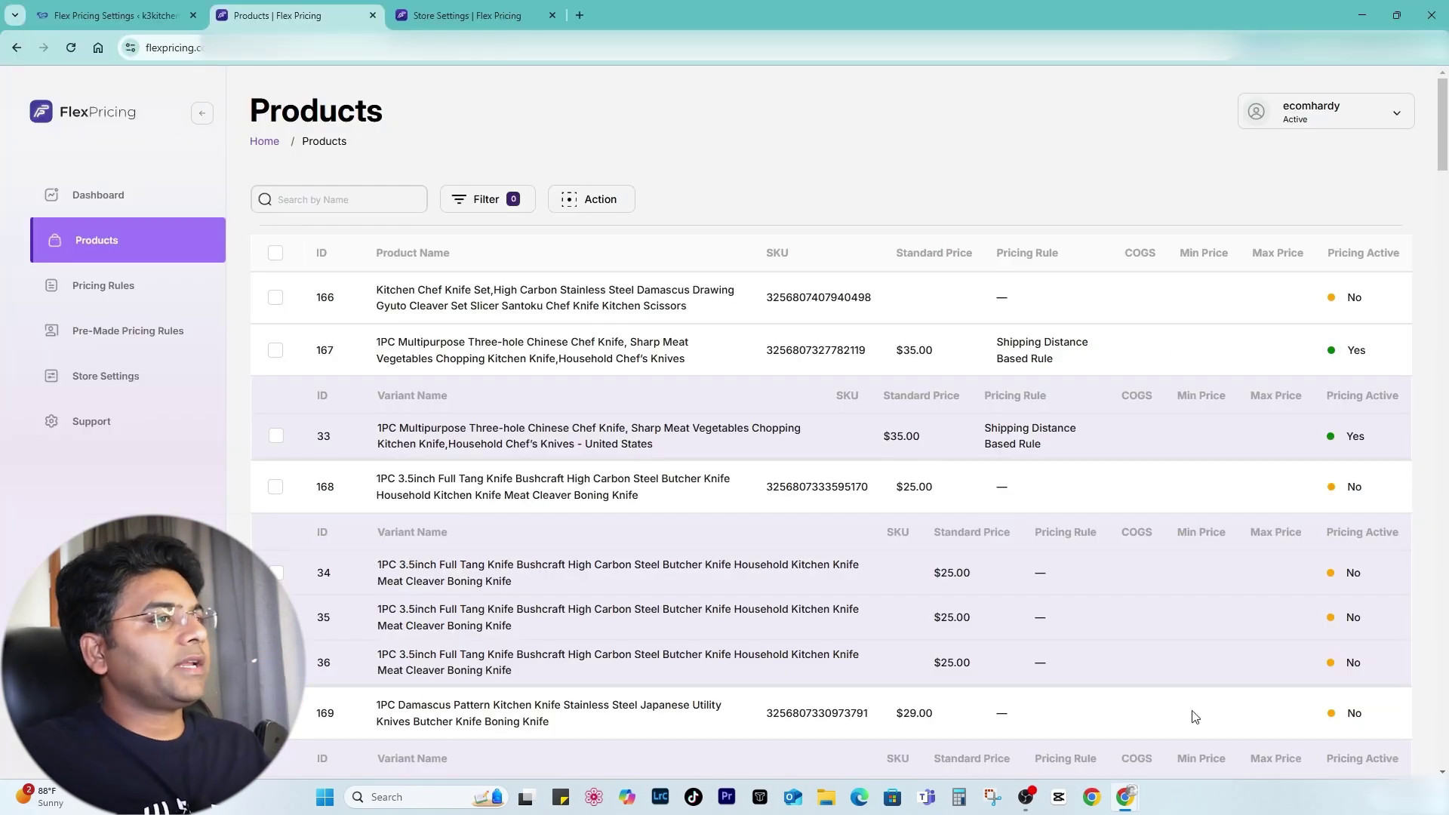
# Return to FlexPricing and examine the pre-made Inventory, Device, ToD and State CPI based pricing rules.
pyautogui.click(110, 333)
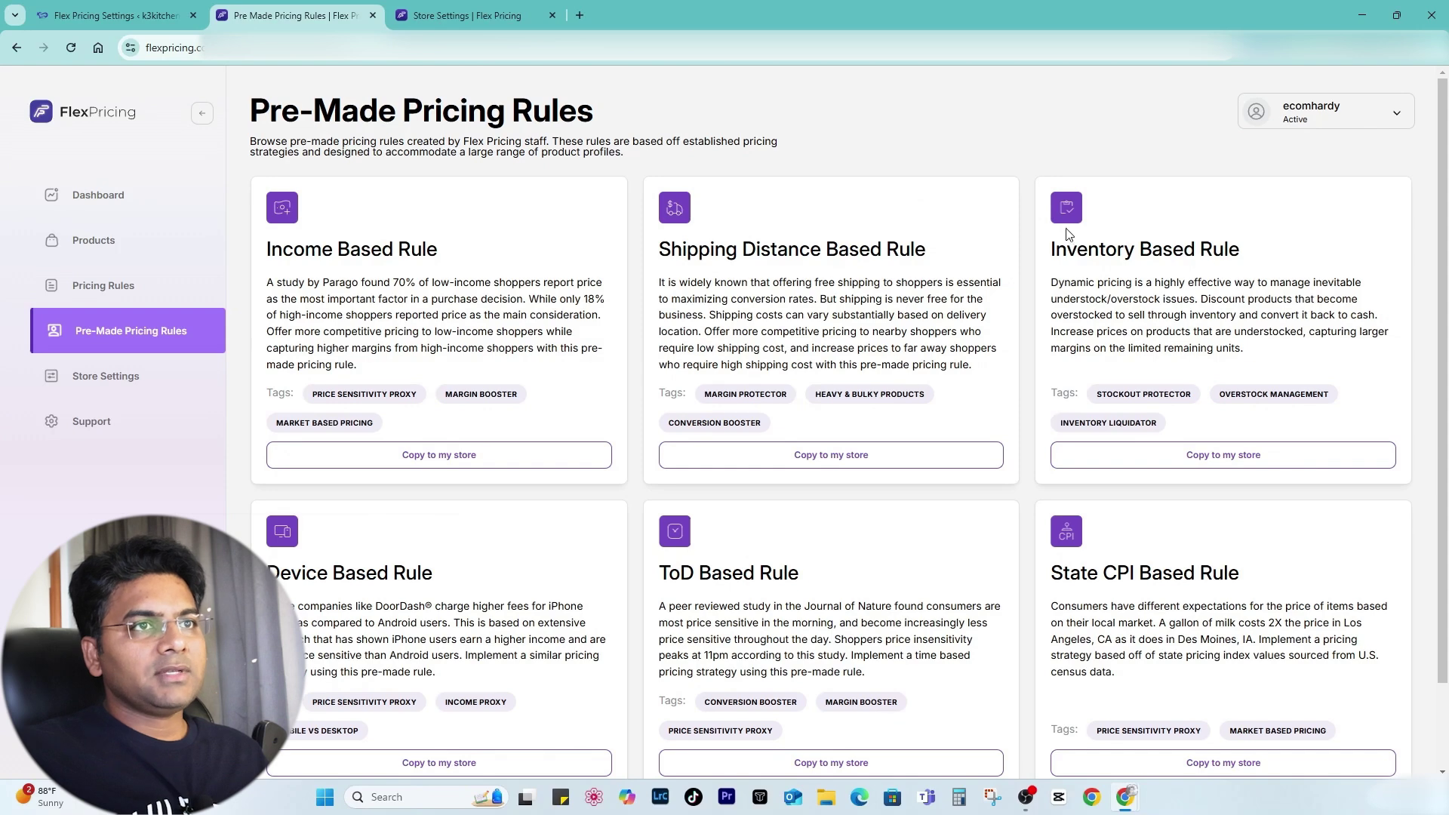
pyautogui.moveTo(1067, 233); pyautogui.dragTo(1256, 256)
pyautogui.moveTo(261, 572); pyautogui.dragTo(589, 575)
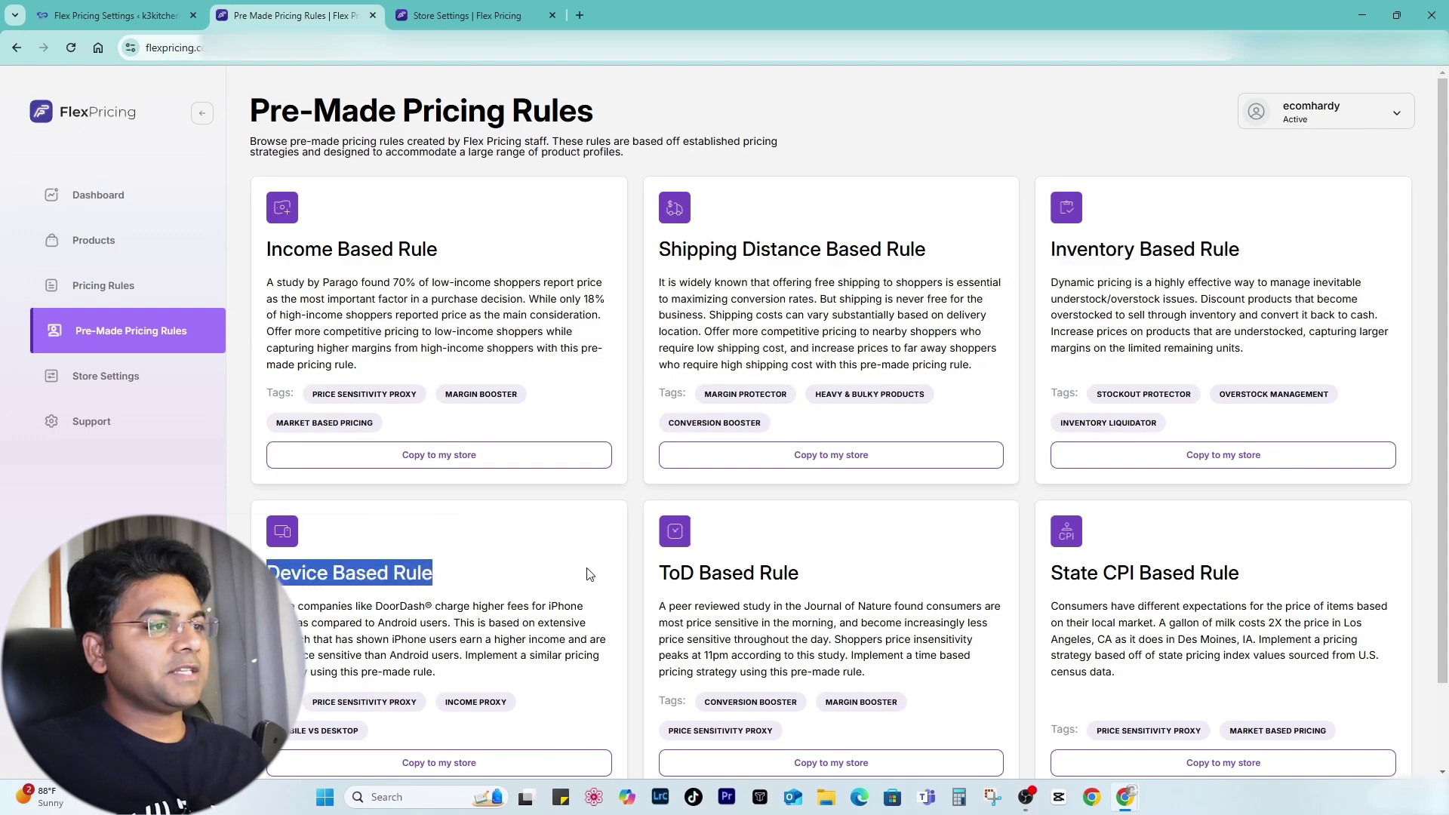
pyautogui.moveTo(802, 574); pyautogui.dragTo(621, 578)
pyautogui.click(1258, 592)
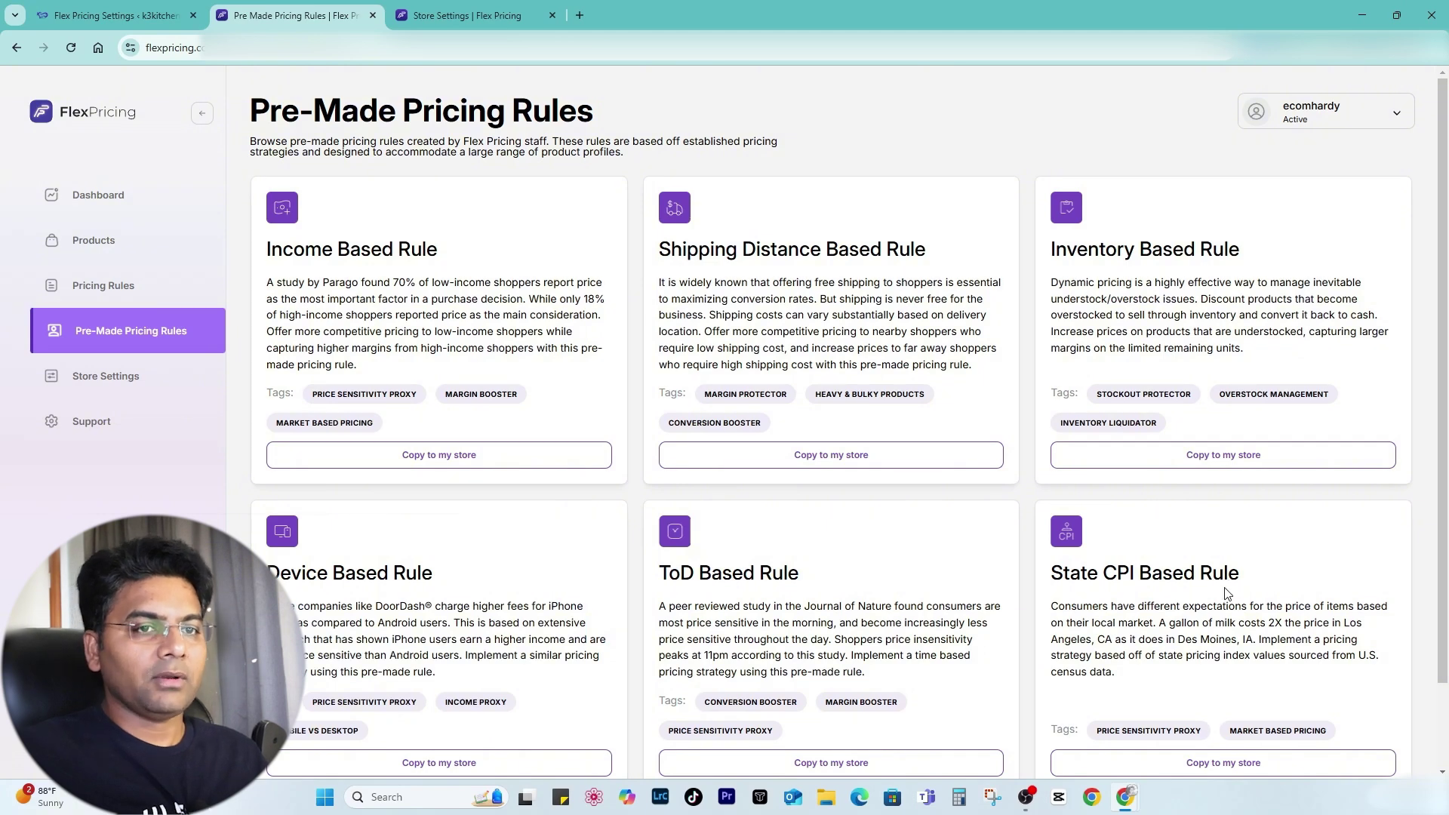
pyautogui.scroll(-1, 1227, 592)
pyautogui.moveTo(265, 477); pyautogui.dragTo(498, 498)
pyautogui.click(315, 400)
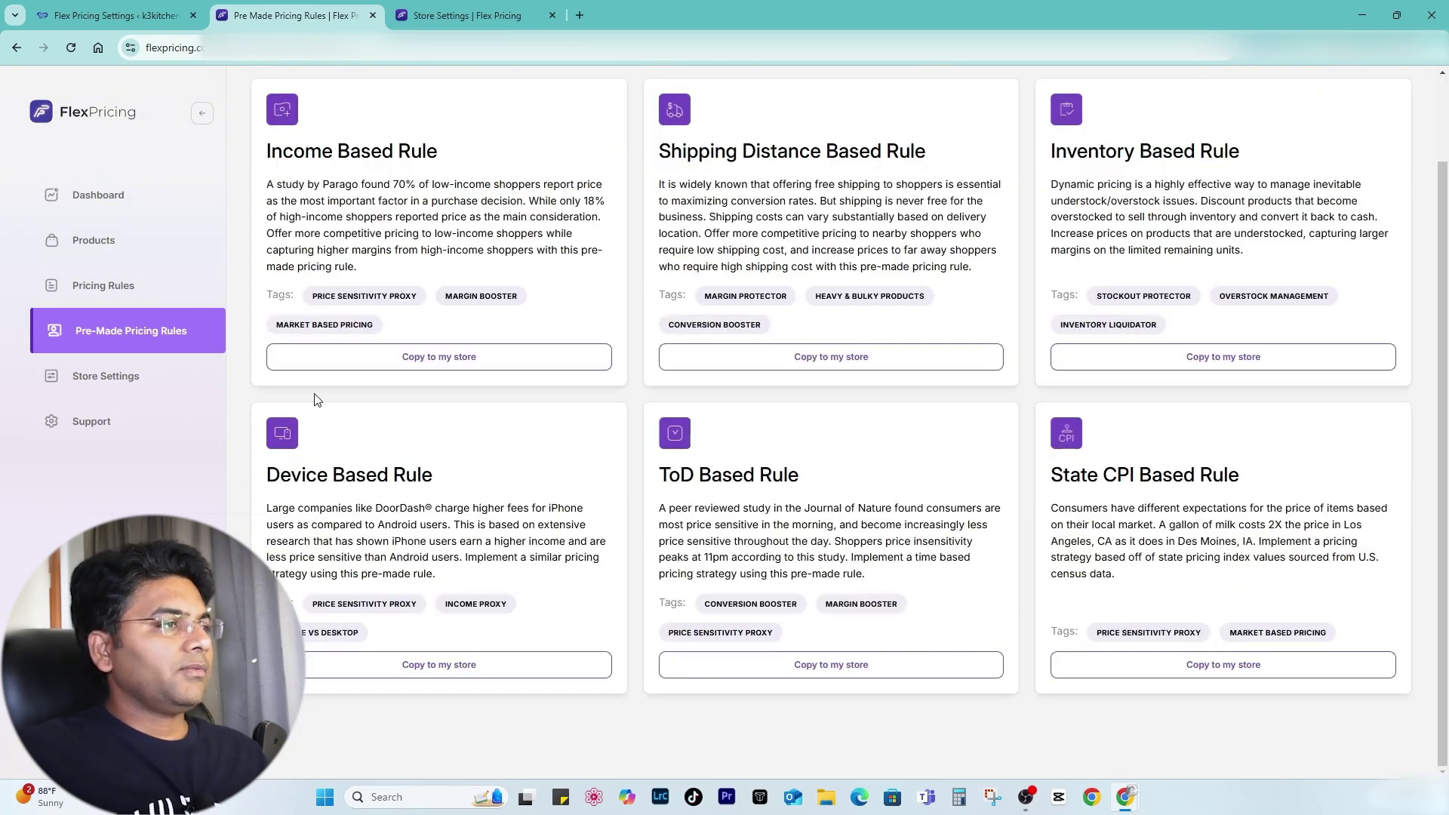
pyautogui.scroll(1, 503, 511)
pyautogui.scroll(-1, 501, 507)
# Copy the pre-made Device Based Rule to the store and save it with its preset operating system conditions.
pyautogui.click(415, 664)
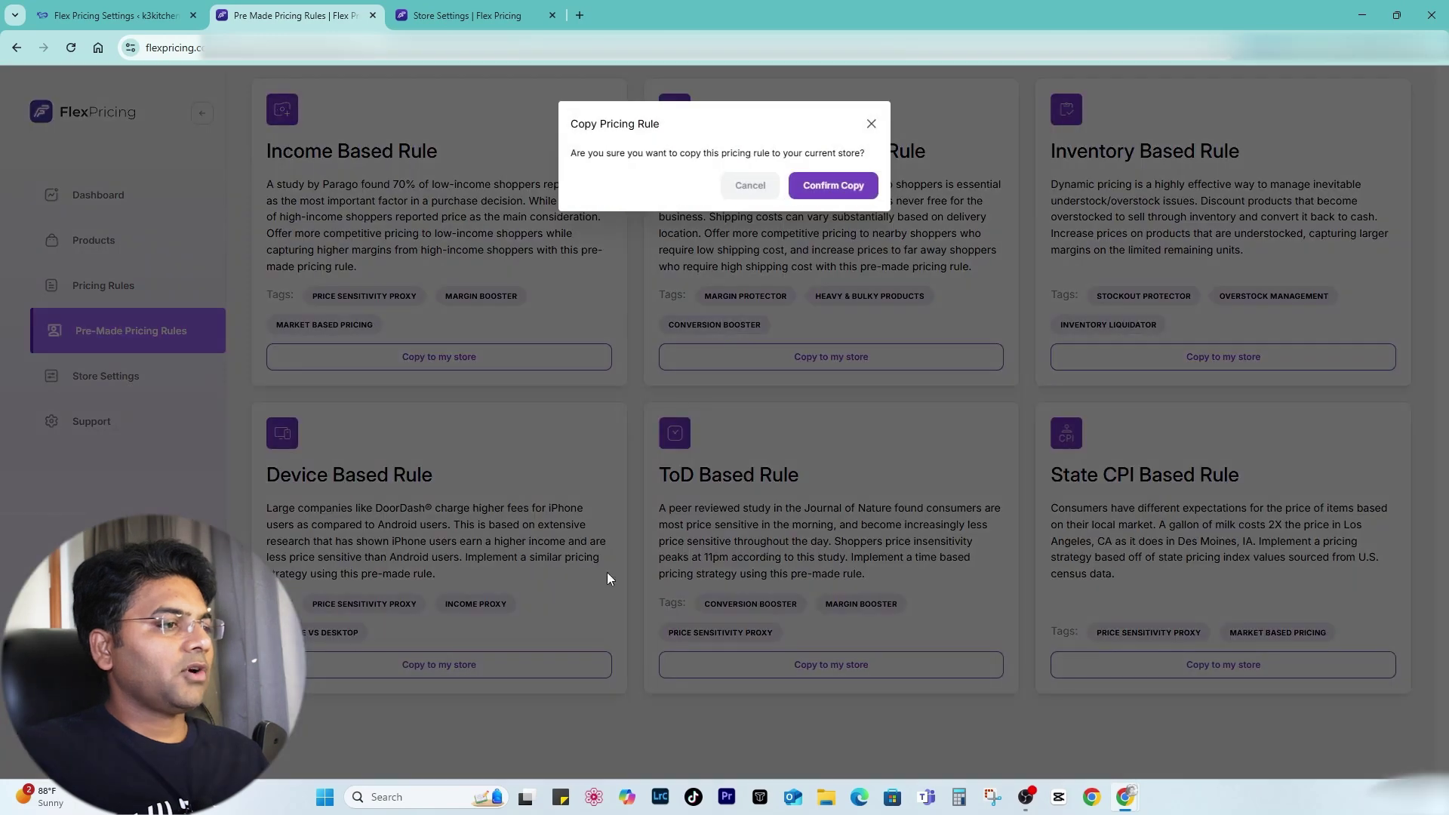
pyautogui.click(819, 187)
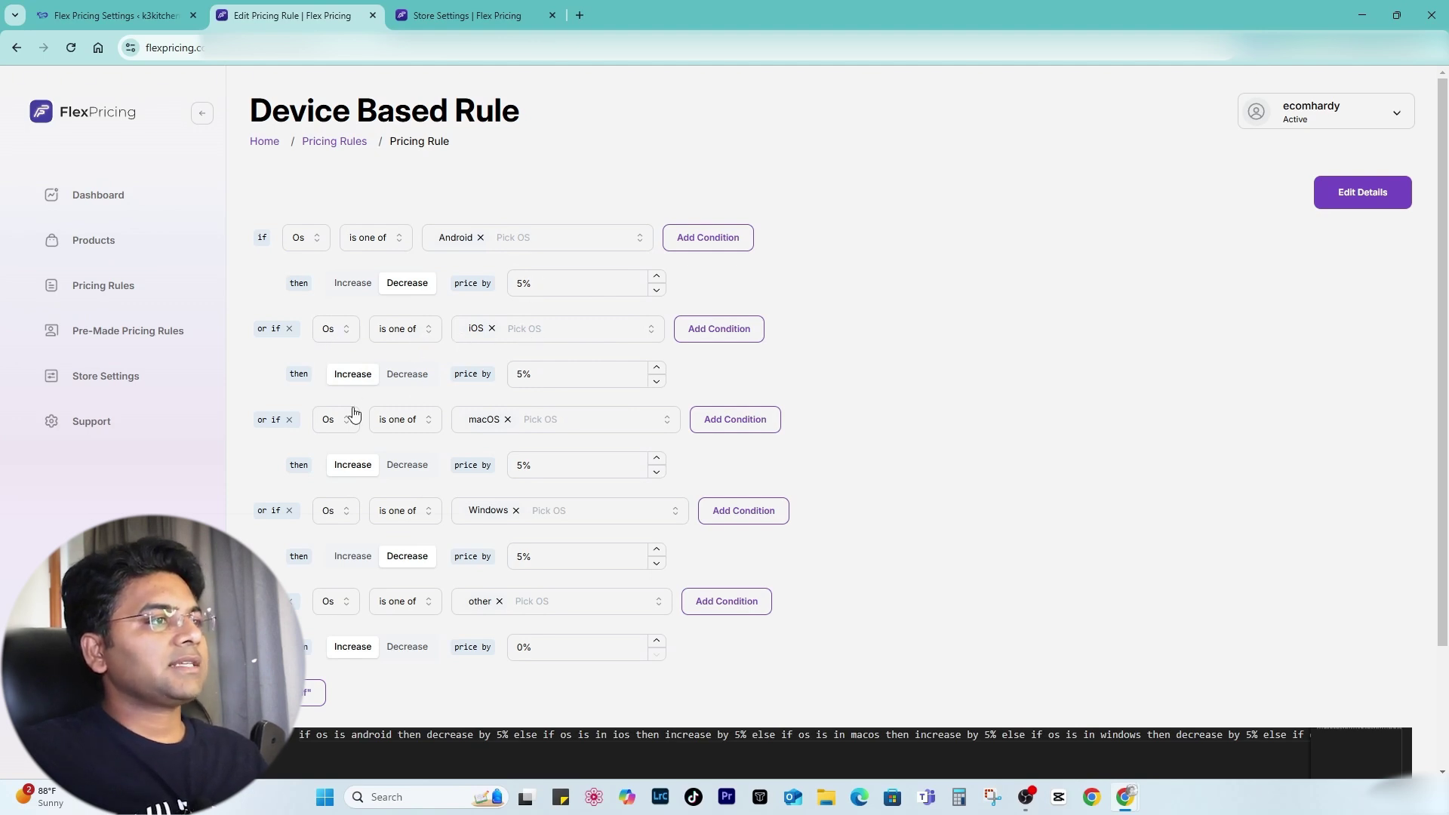
pyautogui.scroll(-2, 554, 381)
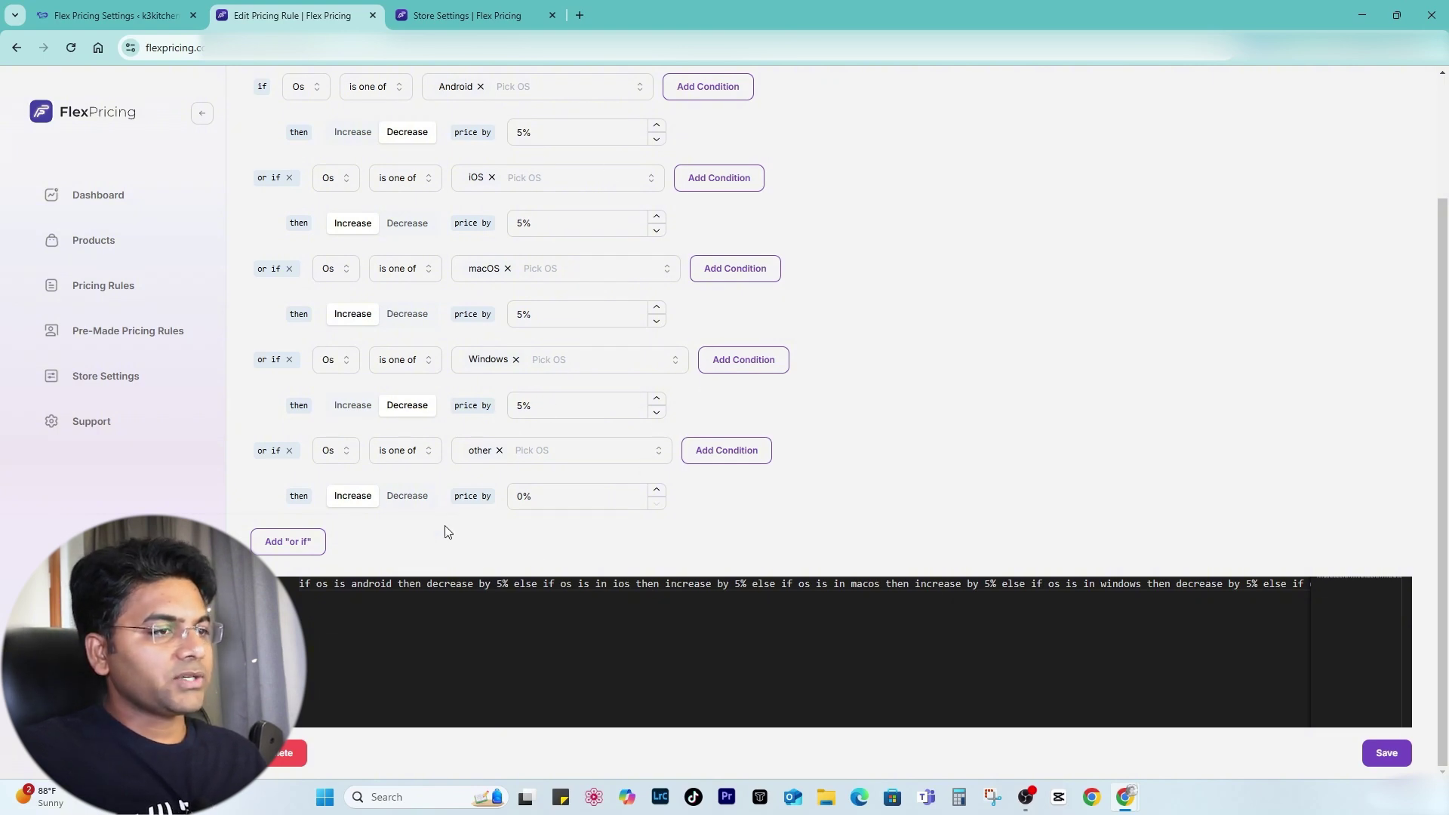
pyautogui.click(1385, 753)
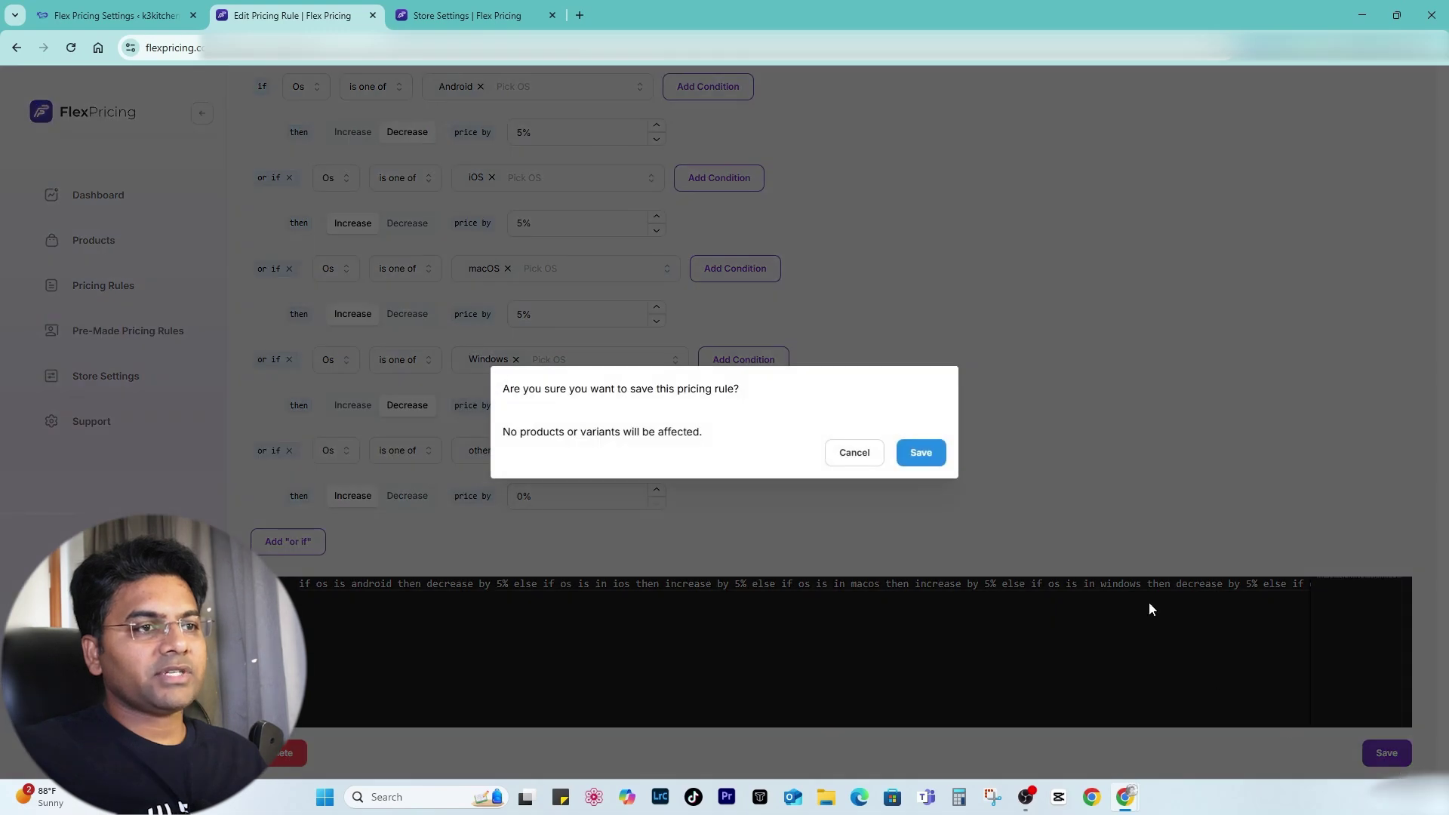
pyautogui.click(922, 453)
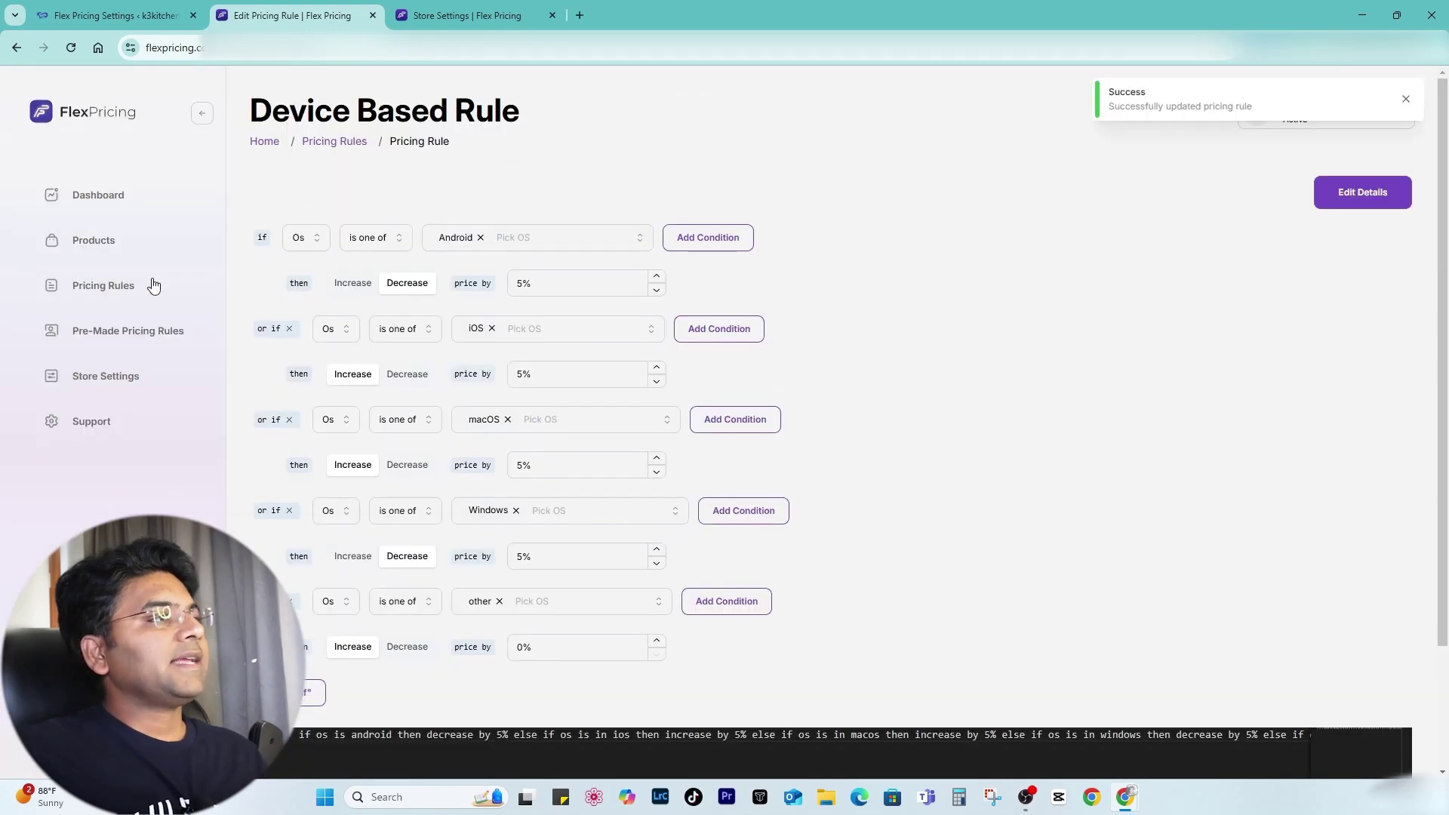
# Apply the Device Based Rule to the 90Kpa 130W Vacuum Sealer Food Packaging Machine and its variant in the product list.
pyautogui.click(93, 240)
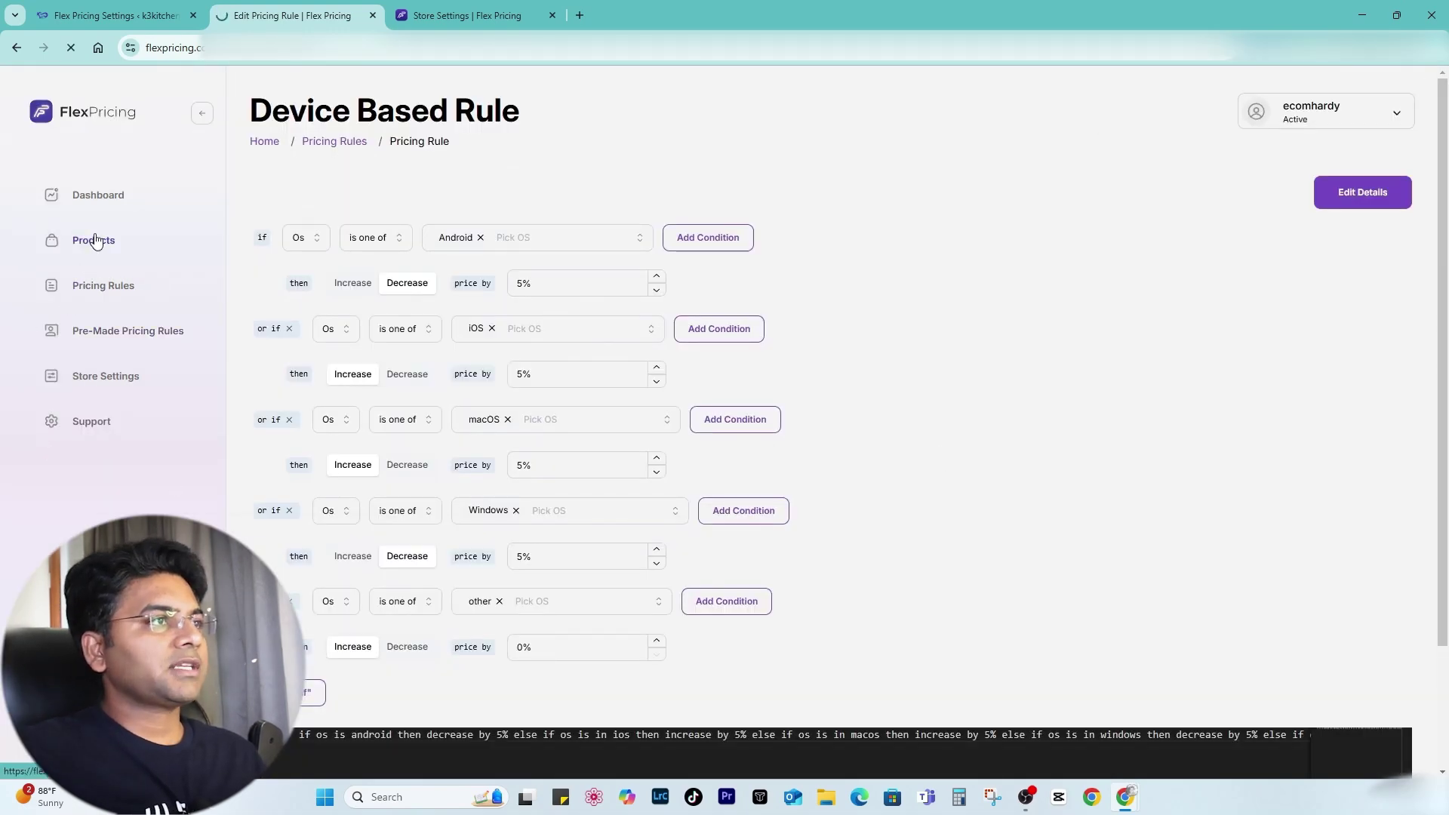
pyautogui.scroll(-5, 732, 285)
pyautogui.scroll(-3, 732, 285)
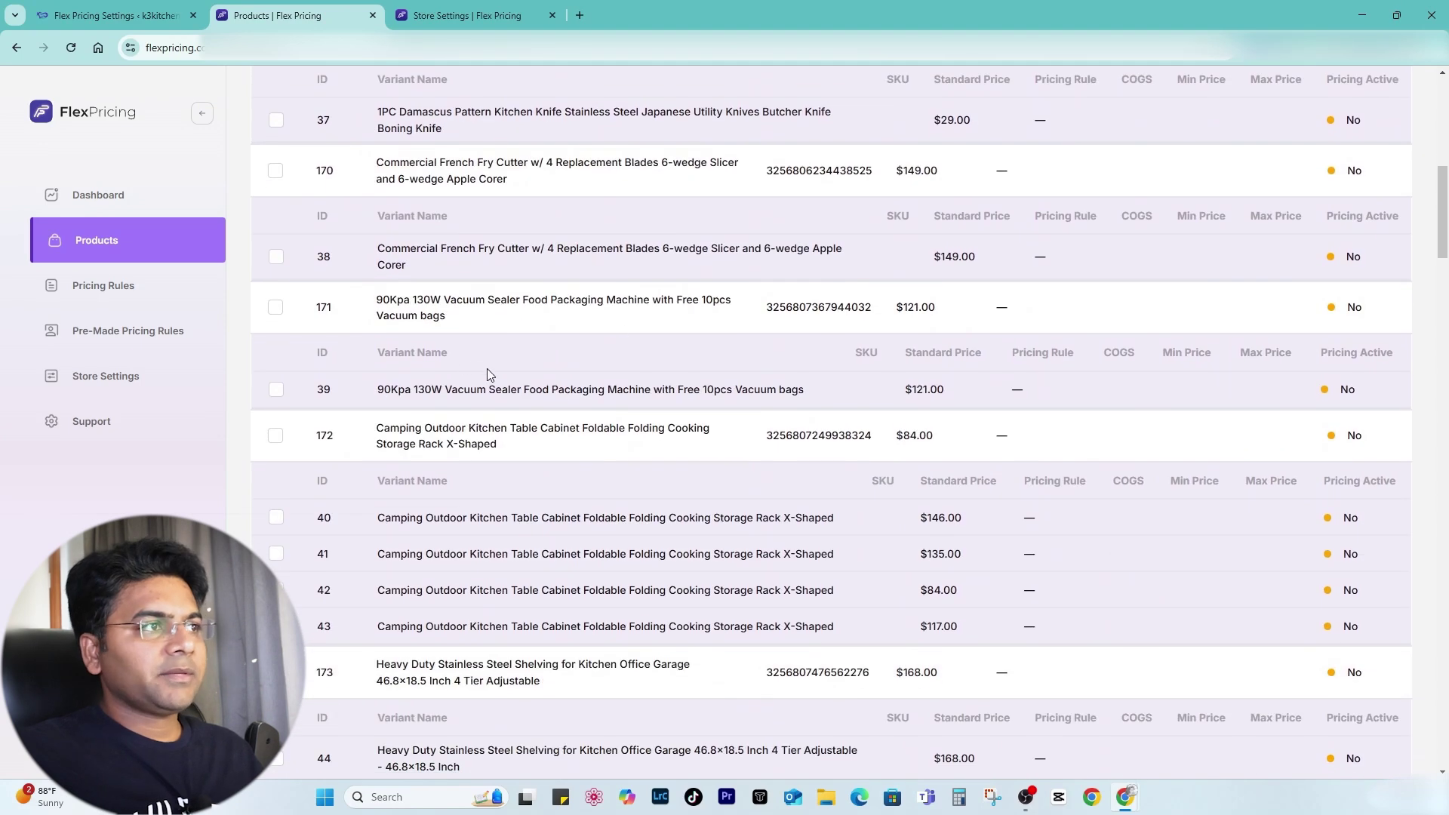
pyautogui.moveTo(376, 304); pyautogui.dragTo(466, 321)
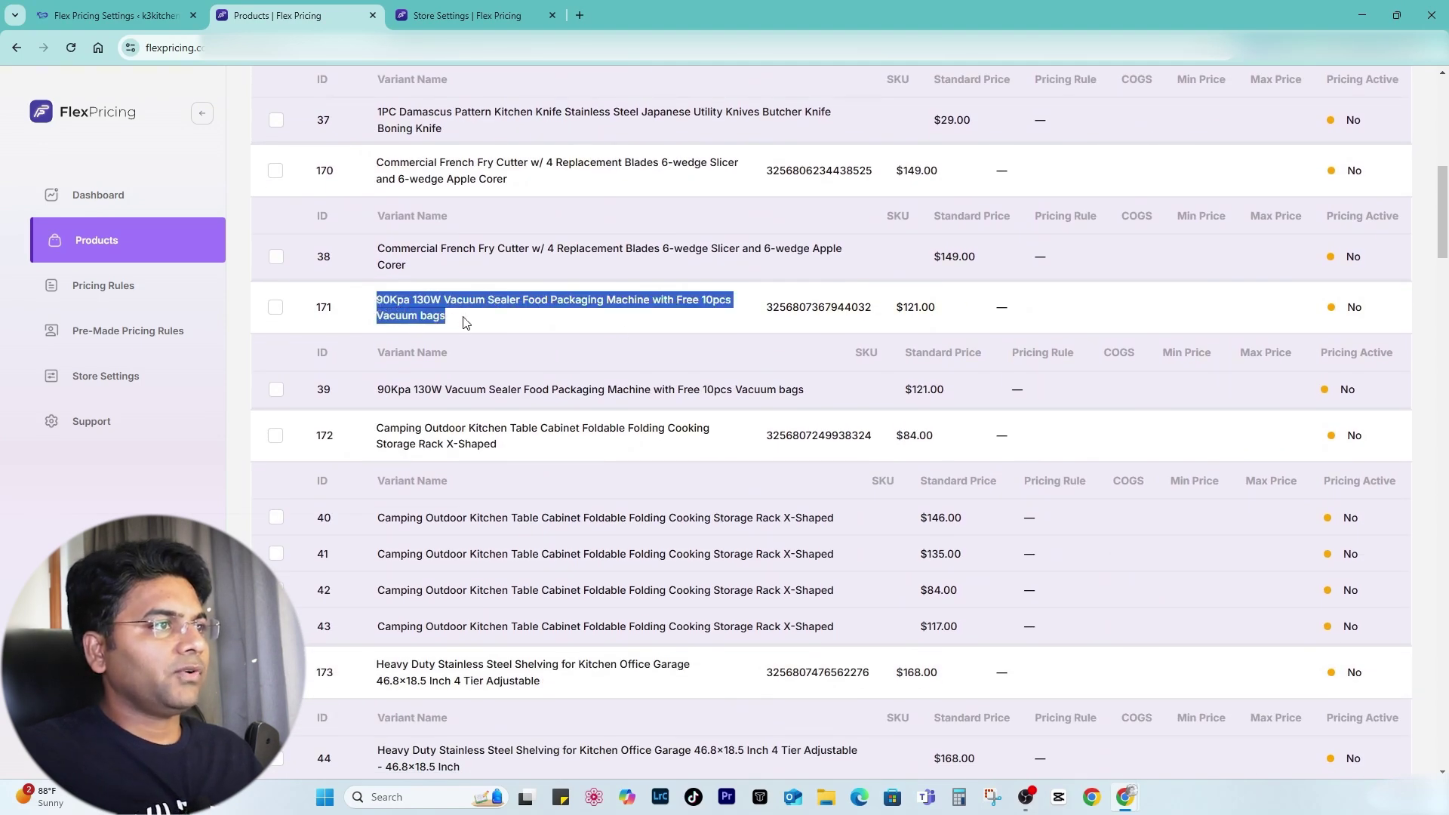
pyautogui.click(275, 390)
pyautogui.scroll(7, 557, 388)
pyautogui.scroll(2, 687, 232)
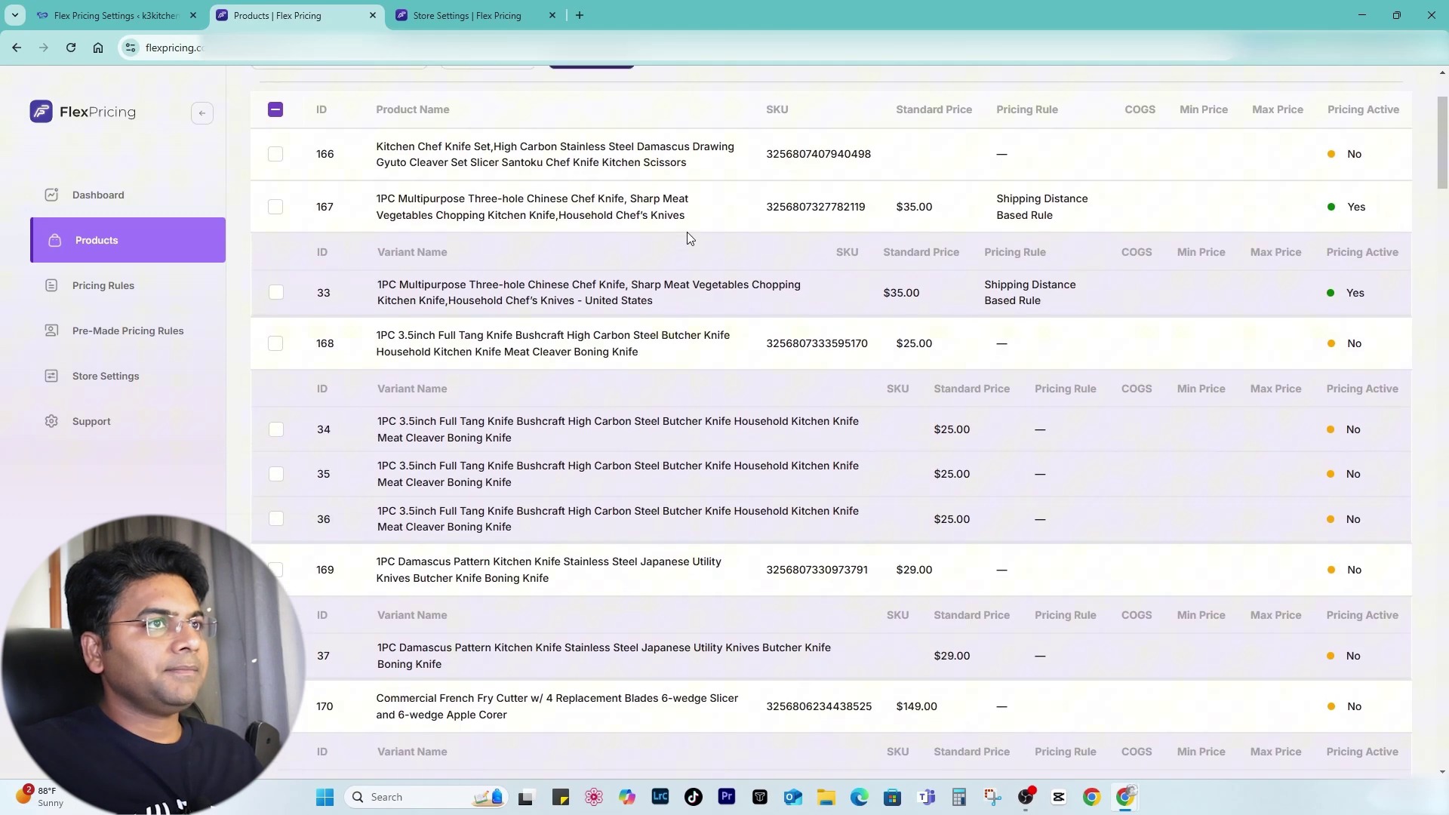
pyautogui.click(600, 198)
pyautogui.click(608, 226)
pyautogui.click(708, 161)
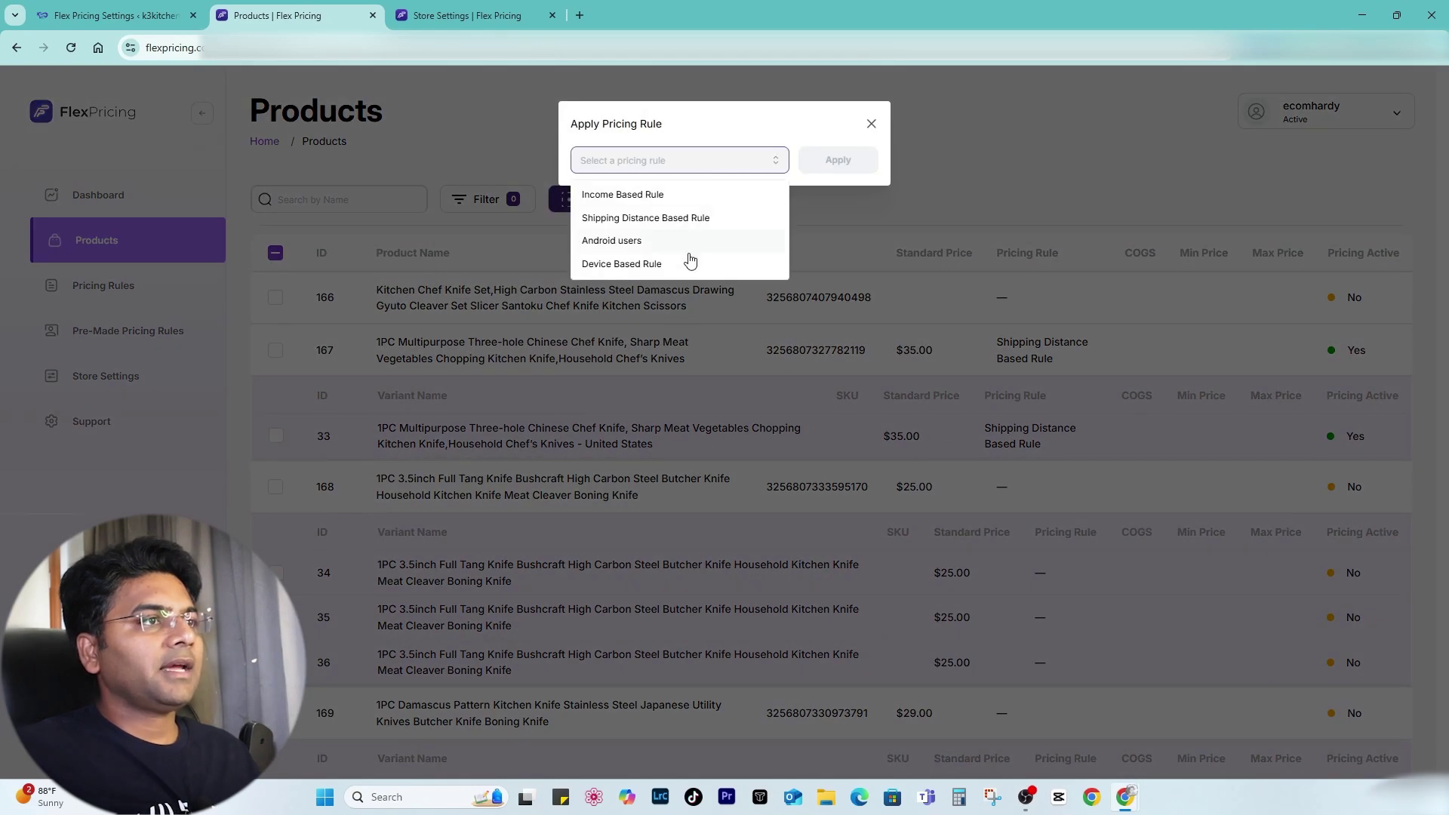
pyautogui.click(647, 264)
pyautogui.click(838, 159)
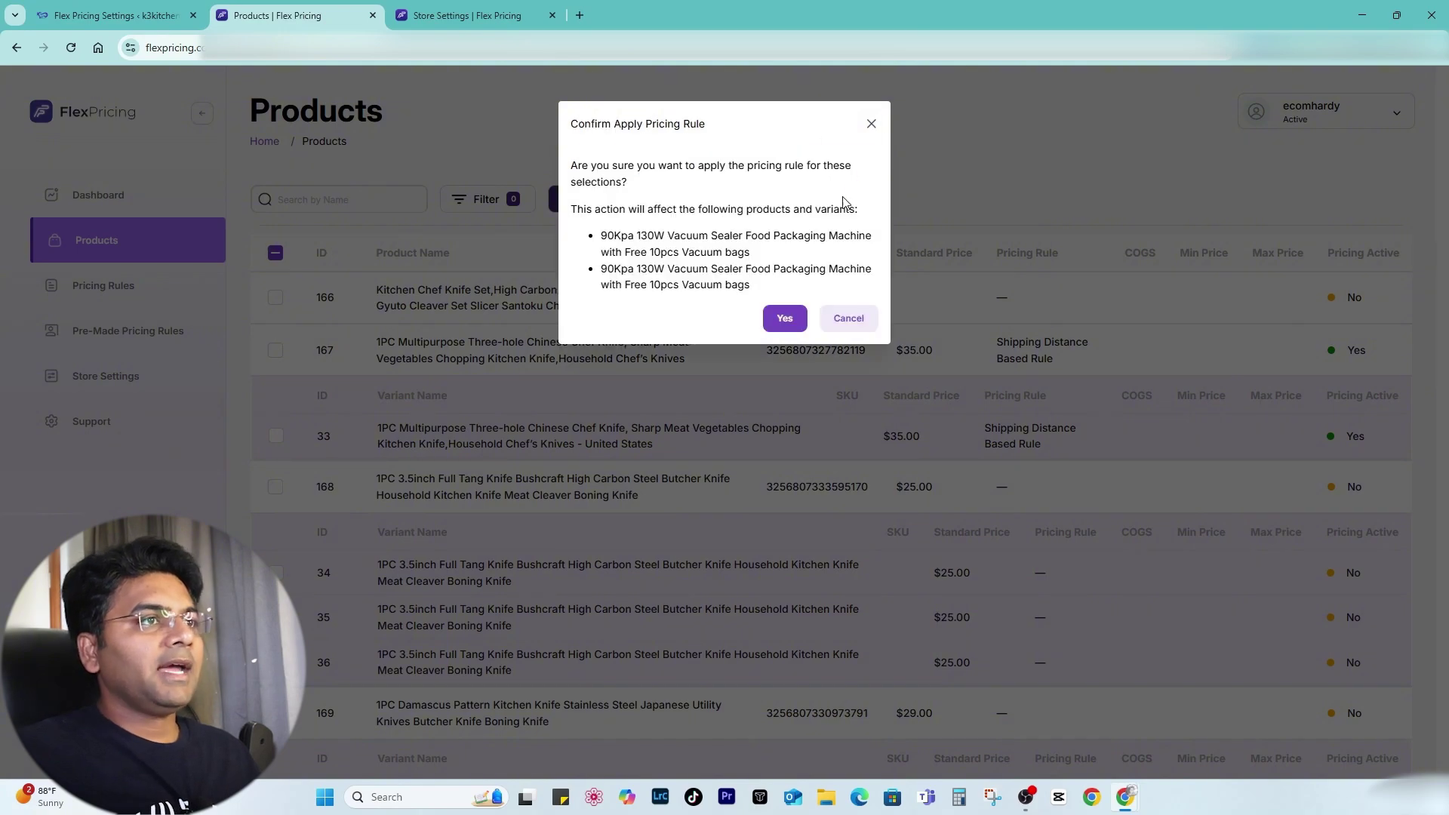
pyautogui.click(783, 317)
pyautogui.scroll(-9, 483, 343)
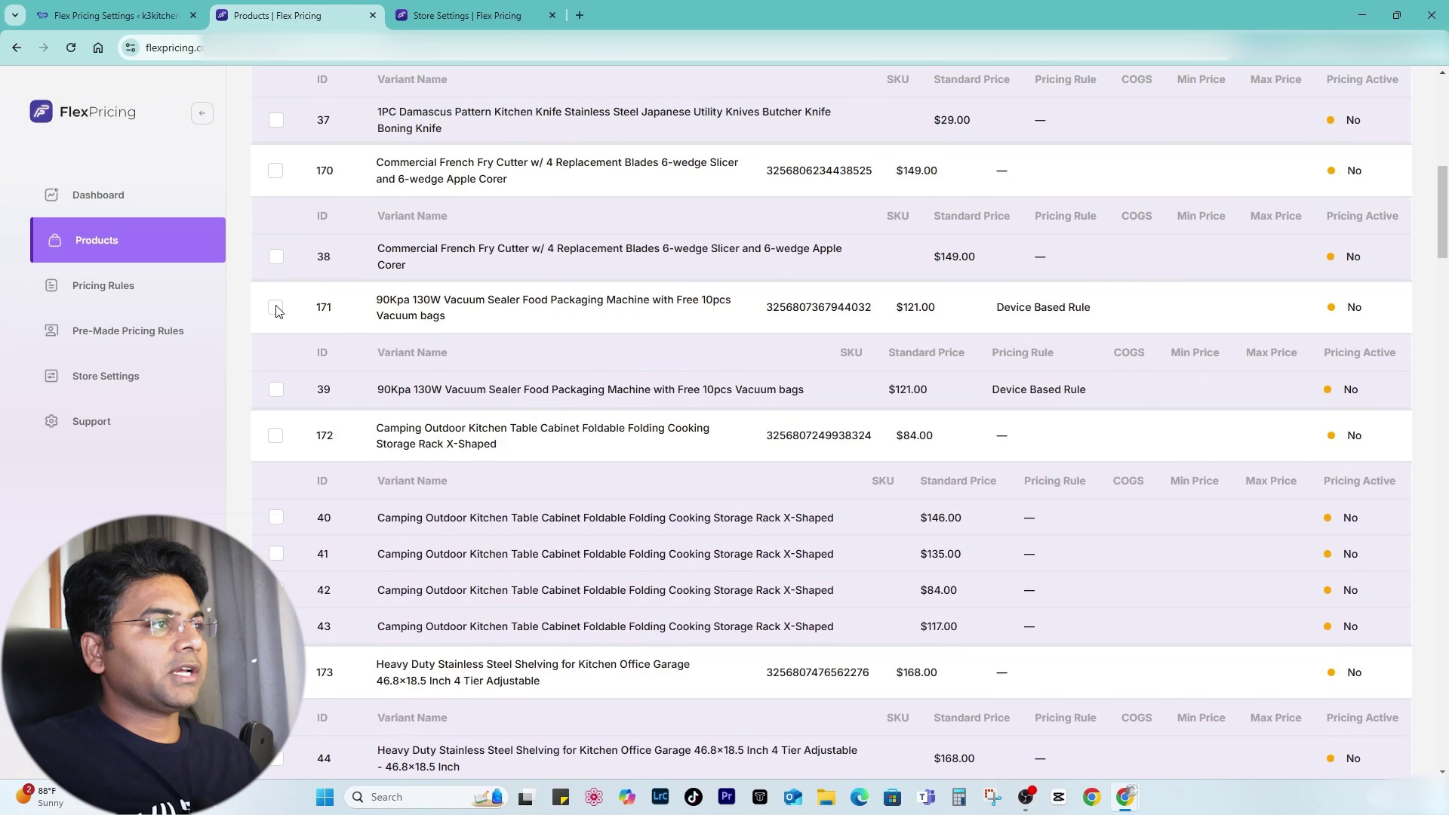
# Copy the name of the 90Kpa 130W Vacuum Sealer Food Packaging Machine and set the product and its variant to active pricing.
pyautogui.click(276, 307)
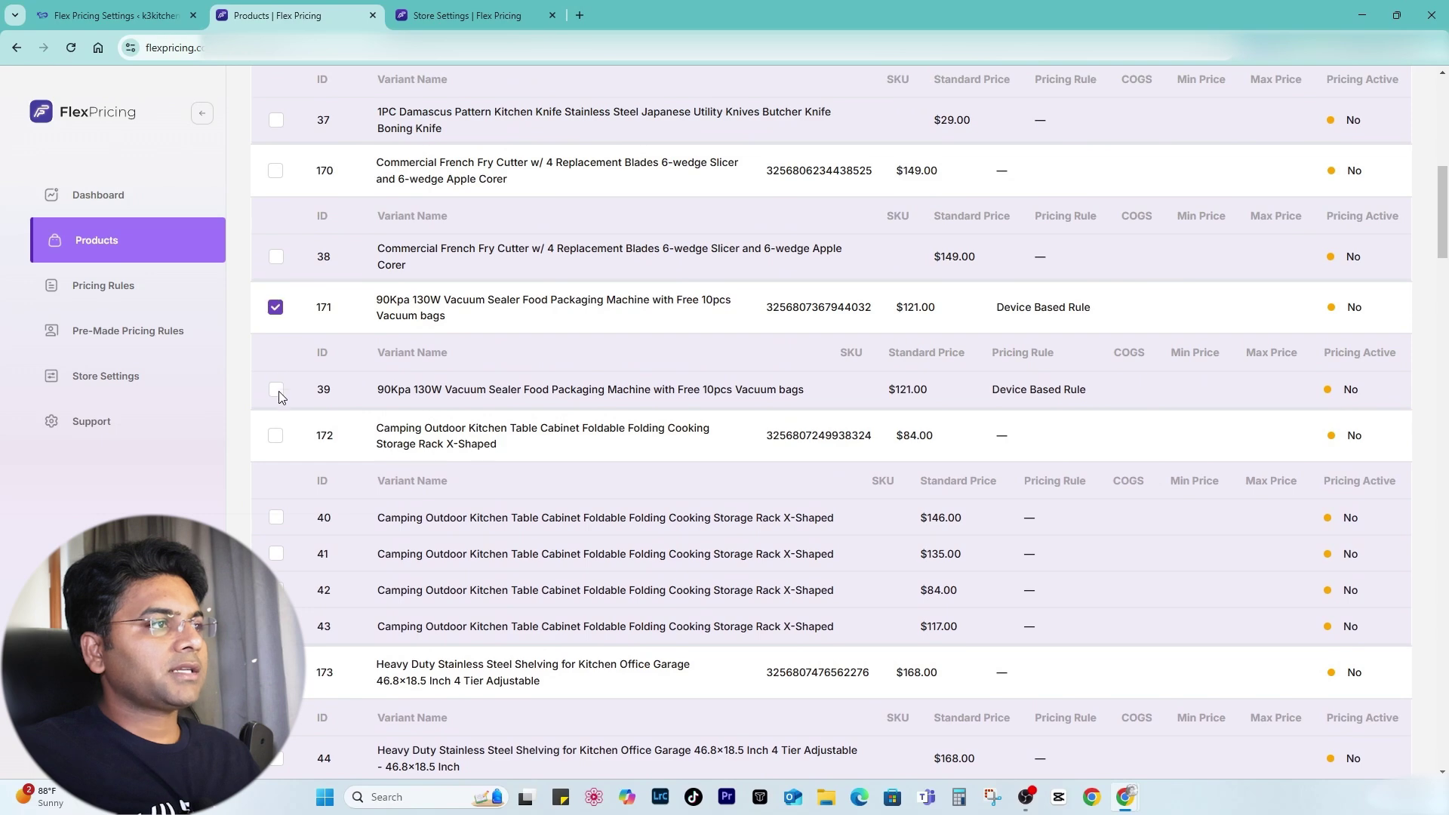
pyautogui.click(277, 389)
pyautogui.moveTo(377, 299); pyautogui.dragTo(469, 324)
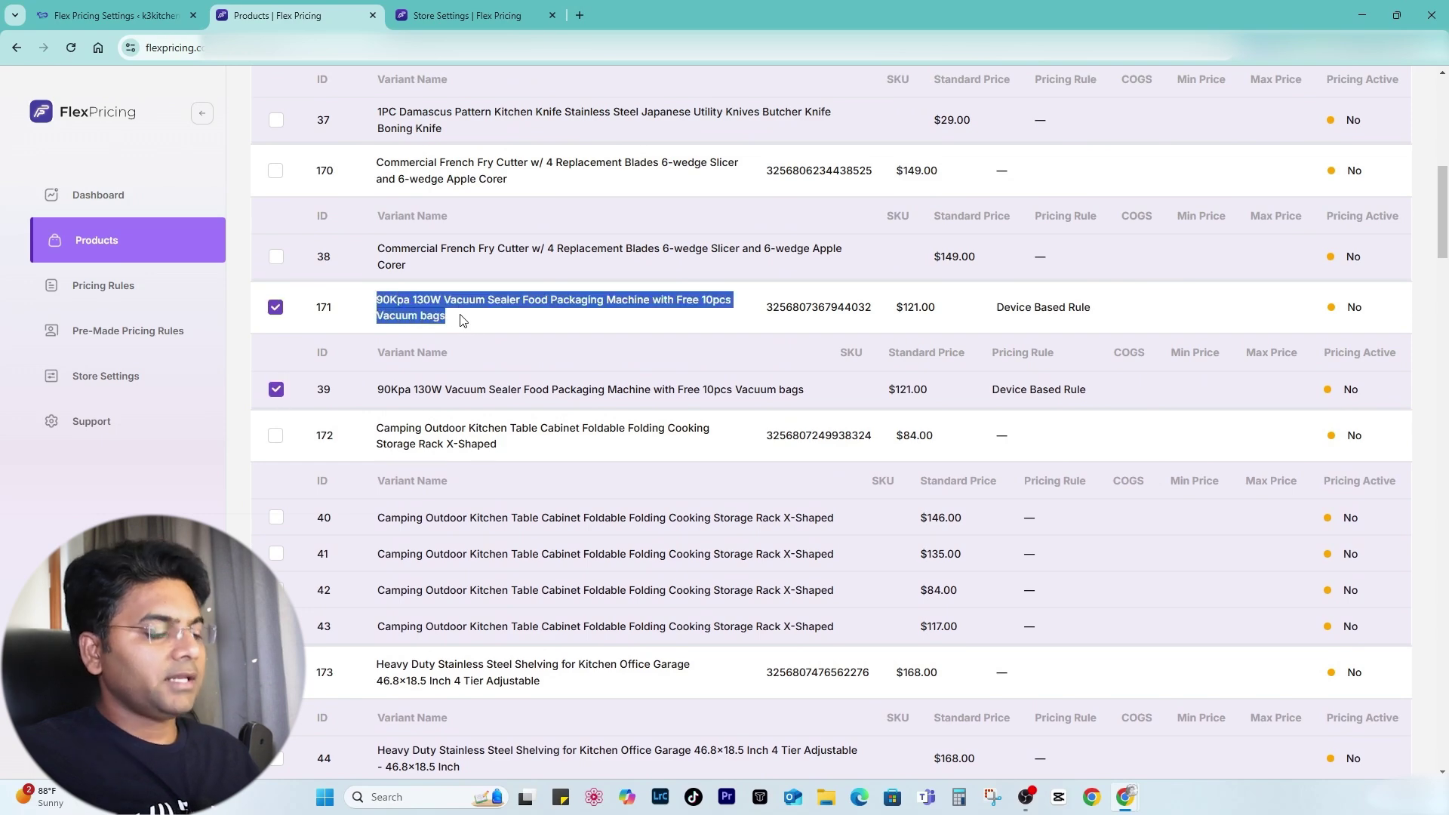
pyautogui.scroll(10, 457, 317)
pyautogui.click(590, 199)
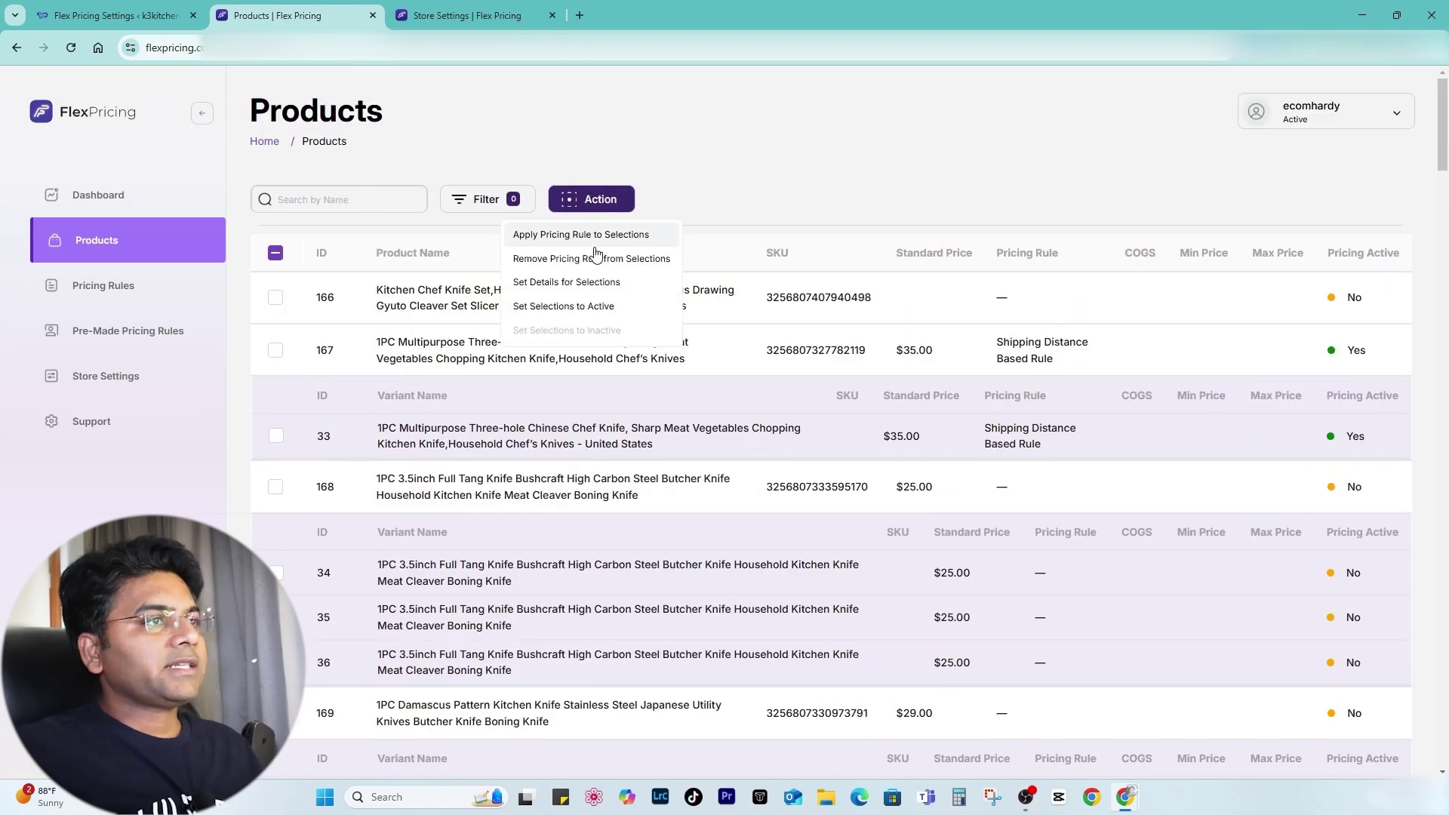
pyautogui.click(556, 307)
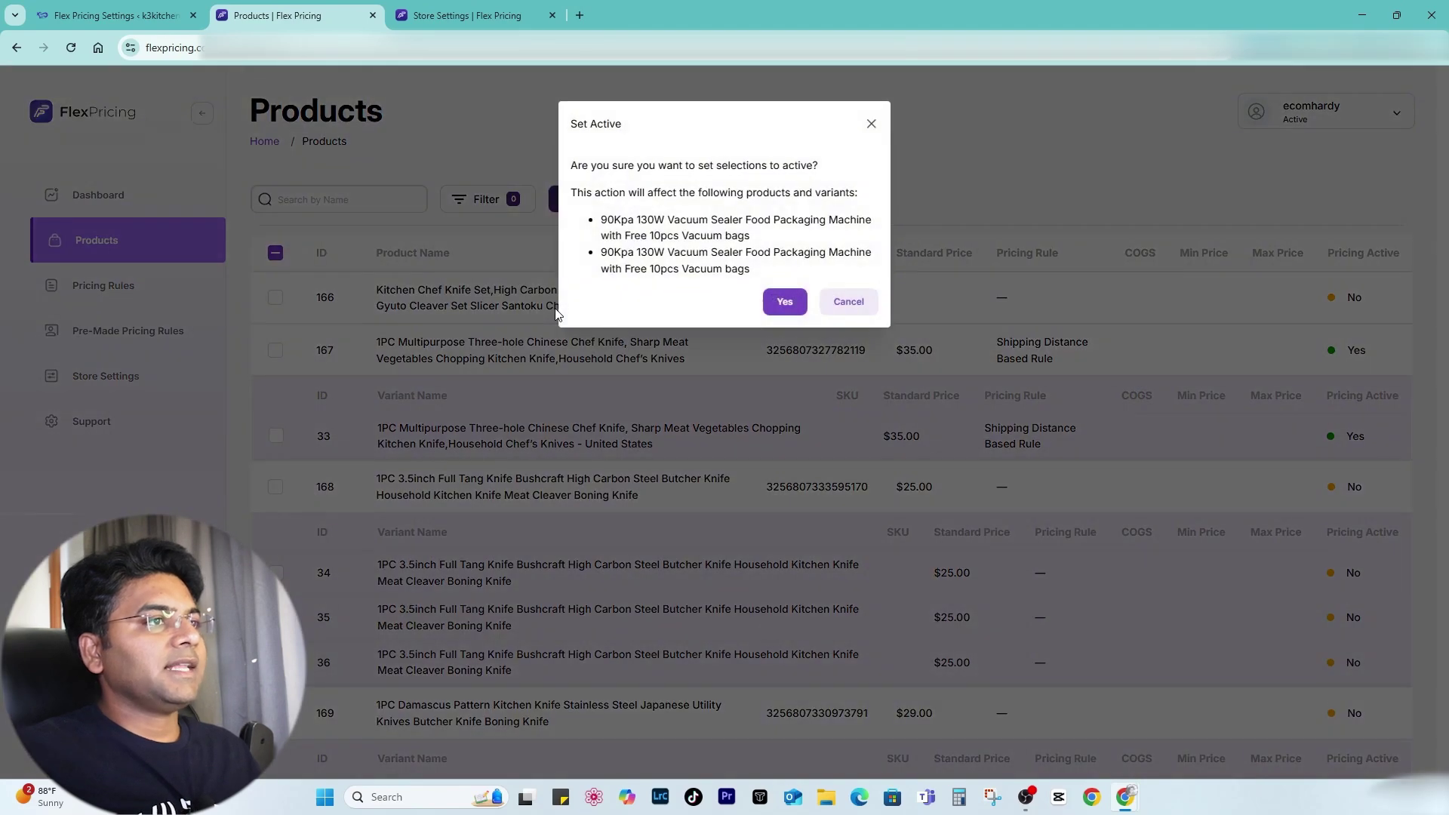
pyautogui.click(783, 301)
pyautogui.scroll(-4, 768, 305)
pyautogui.scroll(-4, 768, 306)
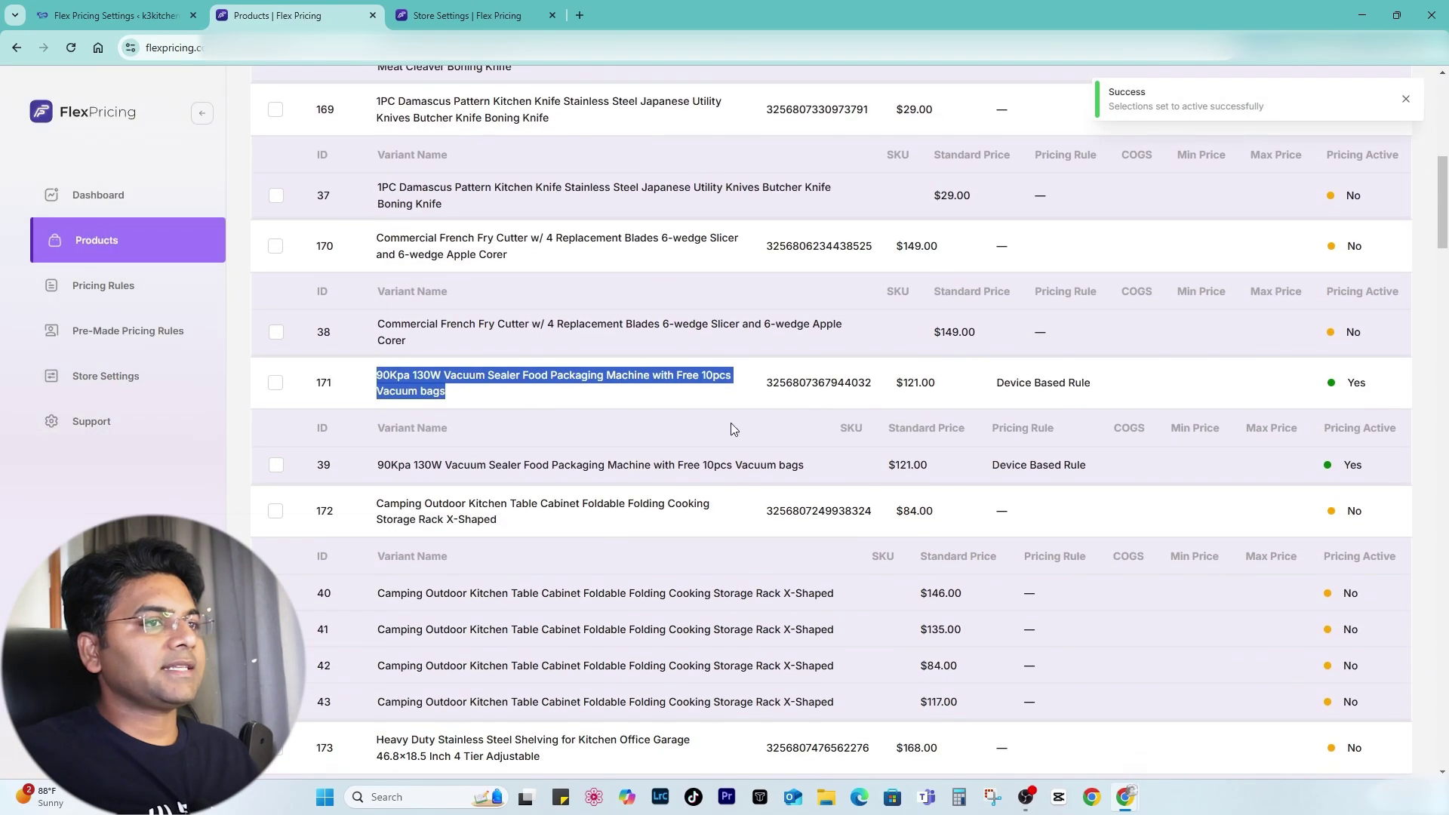
pyautogui.moveTo(1375, 384); pyautogui.dragTo(1342, 389)
pyautogui.click(1355, 471)
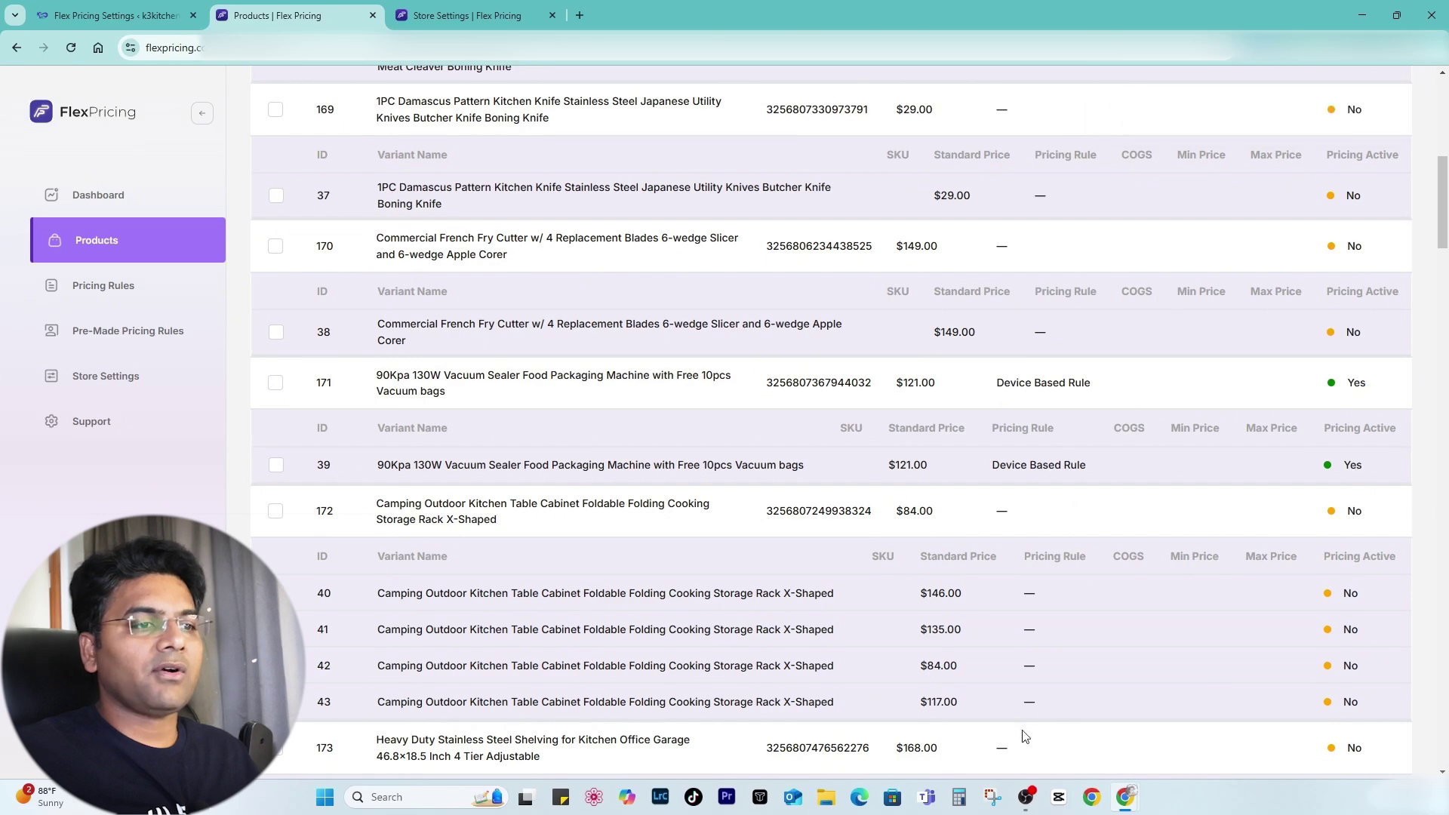
# Switch to the k3kitchen storefront, search for the copied vacuum sealer name and check the product's displayed price.
pyautogui.moveTo(1136, 806)
pyautogui.click(1189, 754)
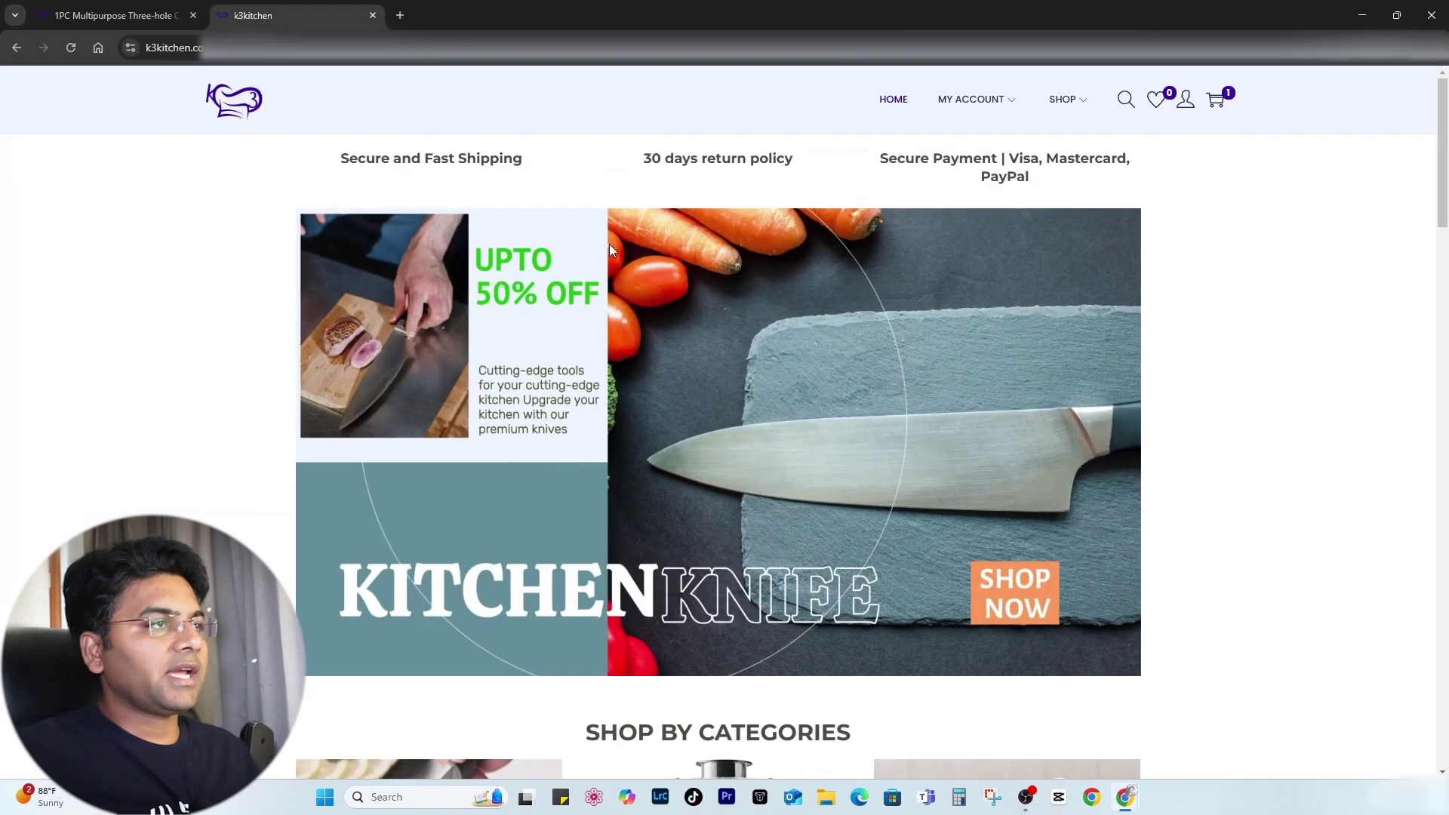
pyautogui.click(1126, 99)
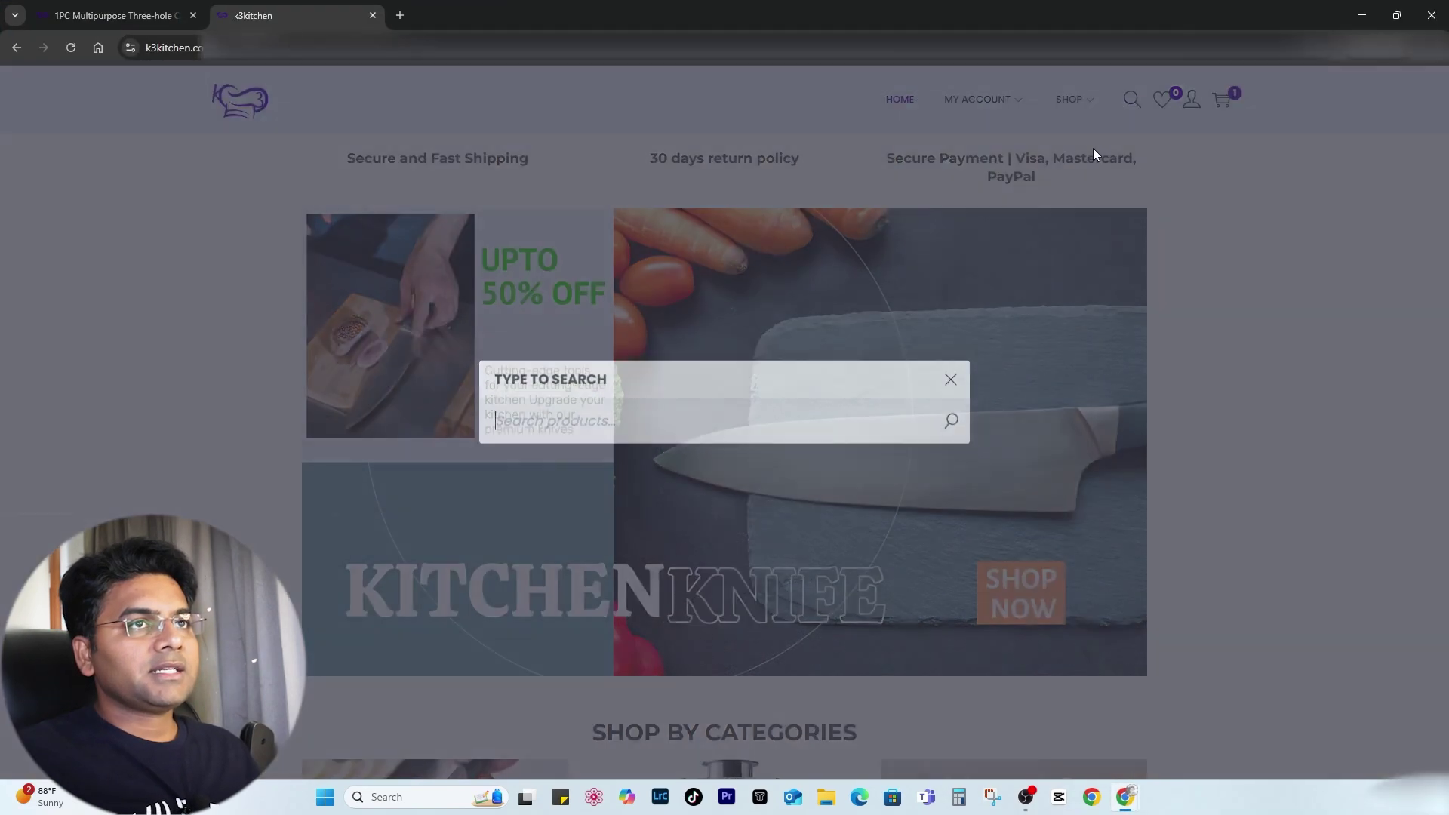
pyautogui.hotkey('ctrl', 'v')
pyautogui.press('Return')
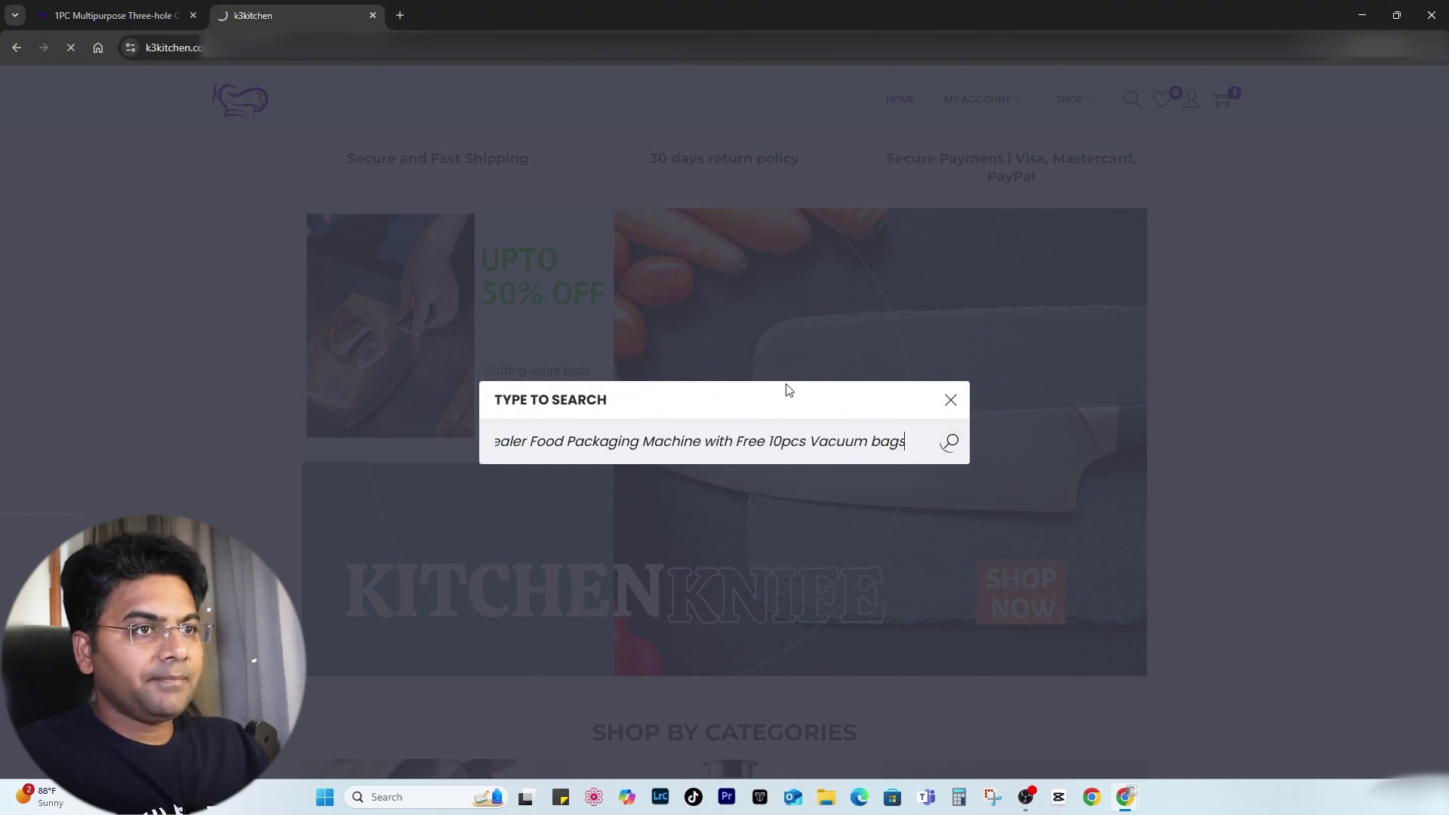
pyautogui.moveTo(815, 243); pyautogui.dragTo(718, 240)
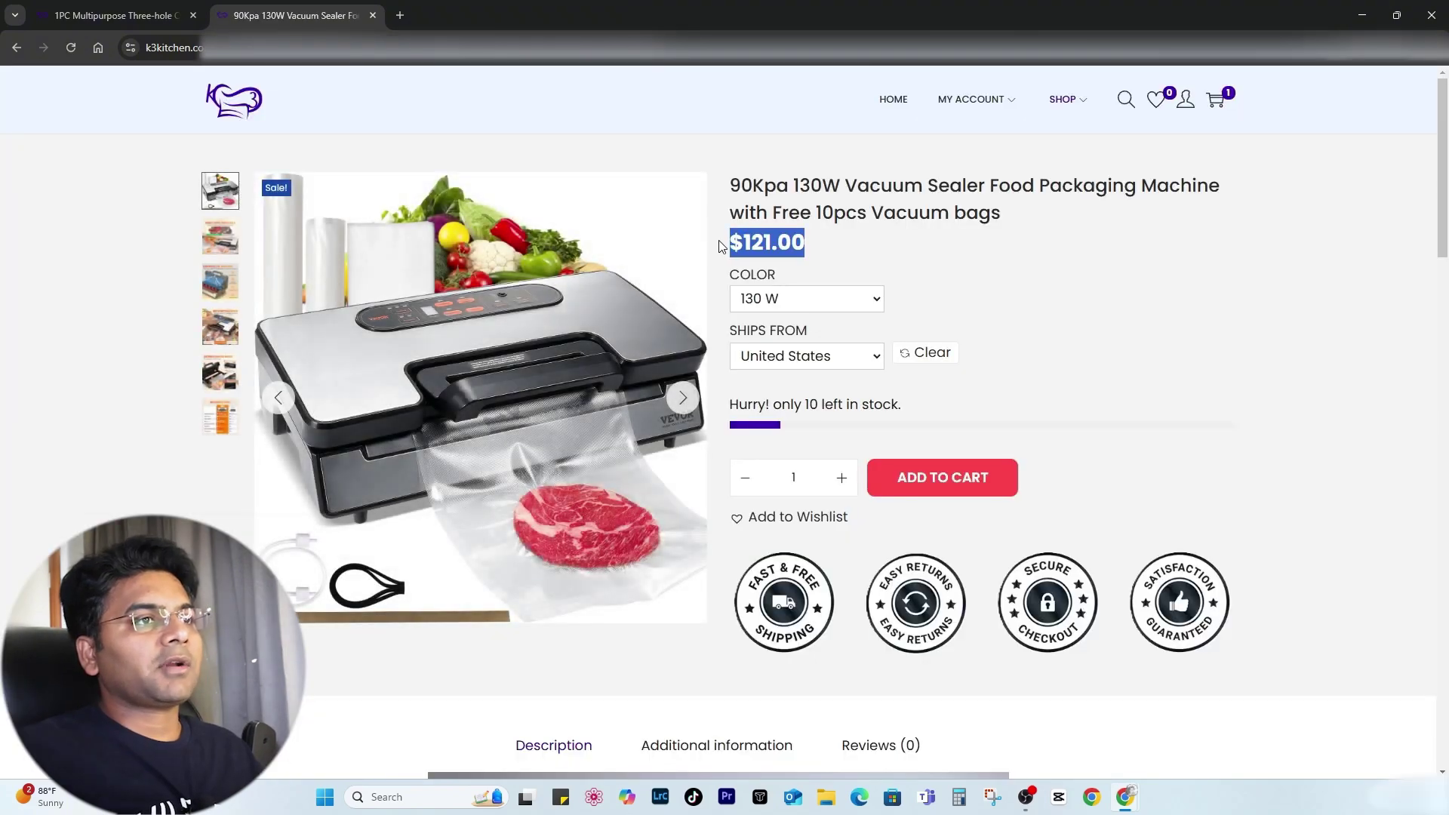
pyautogui.click(847, 246)
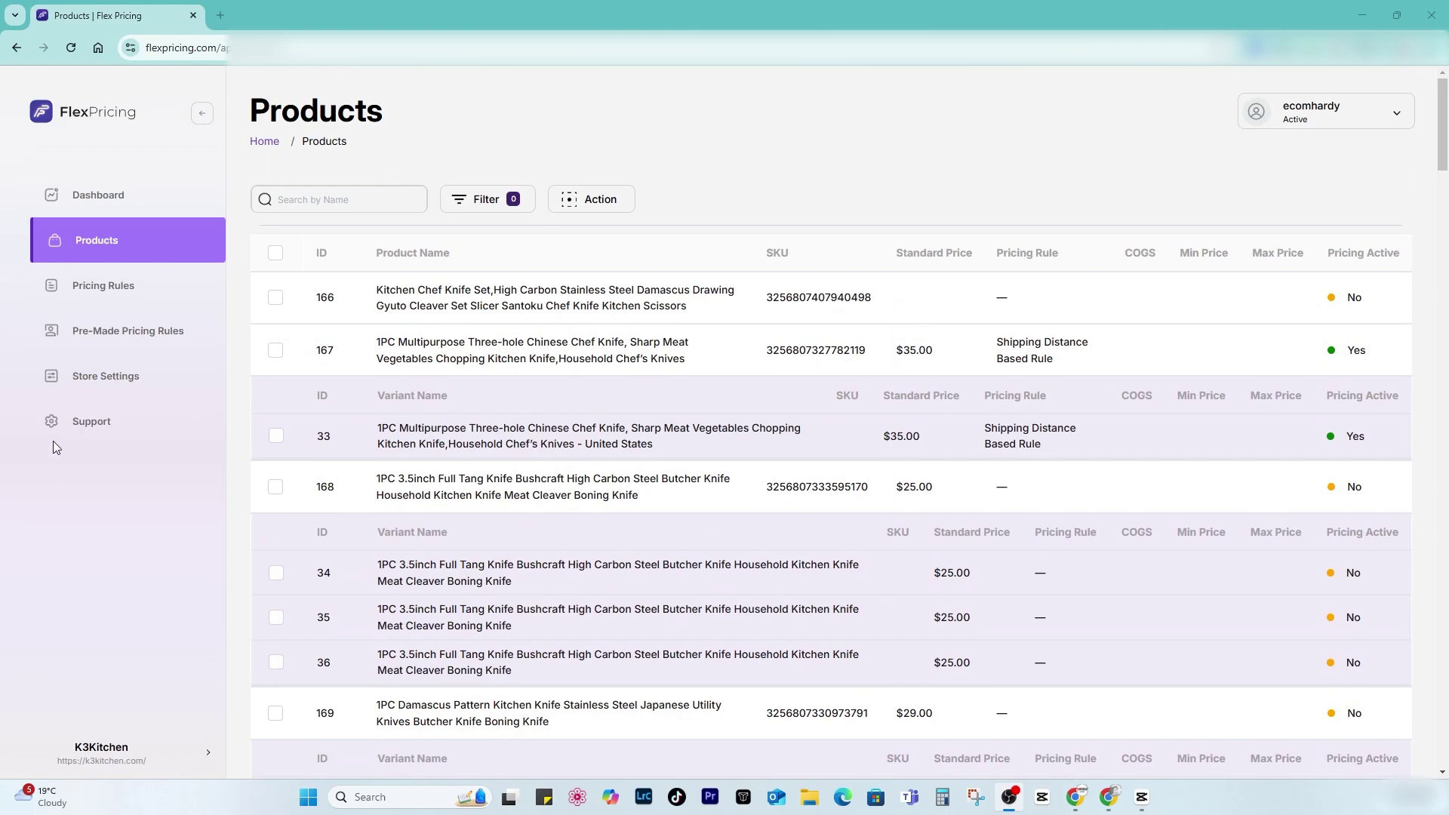
# Return to FlexPricing and examine the Support page's video tutorials, FAQ and support form.
pyautogui.click(89, 427)
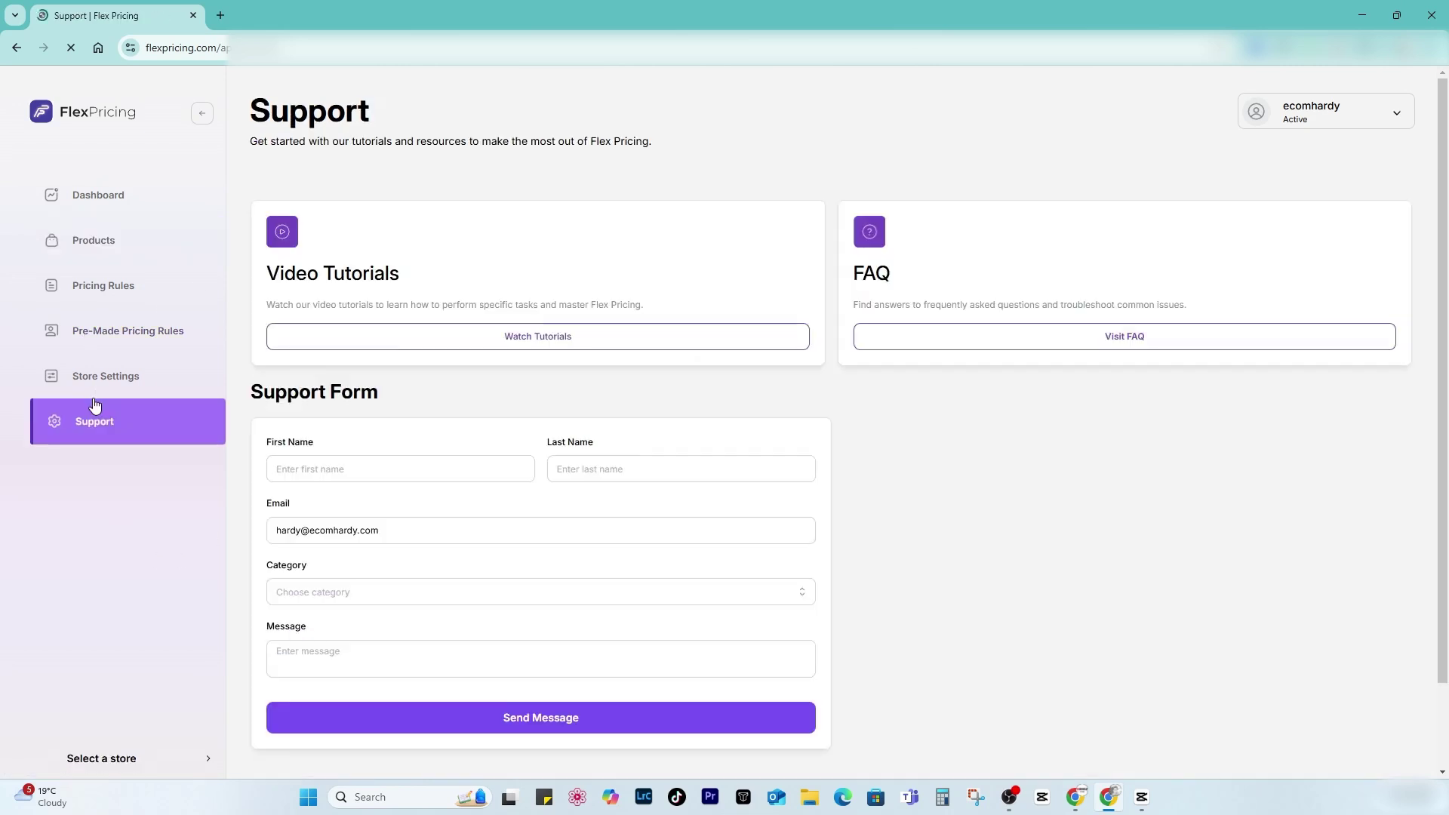
pyautogui.moveTo(268, 273); pyautogui.dragTo(434, 275)
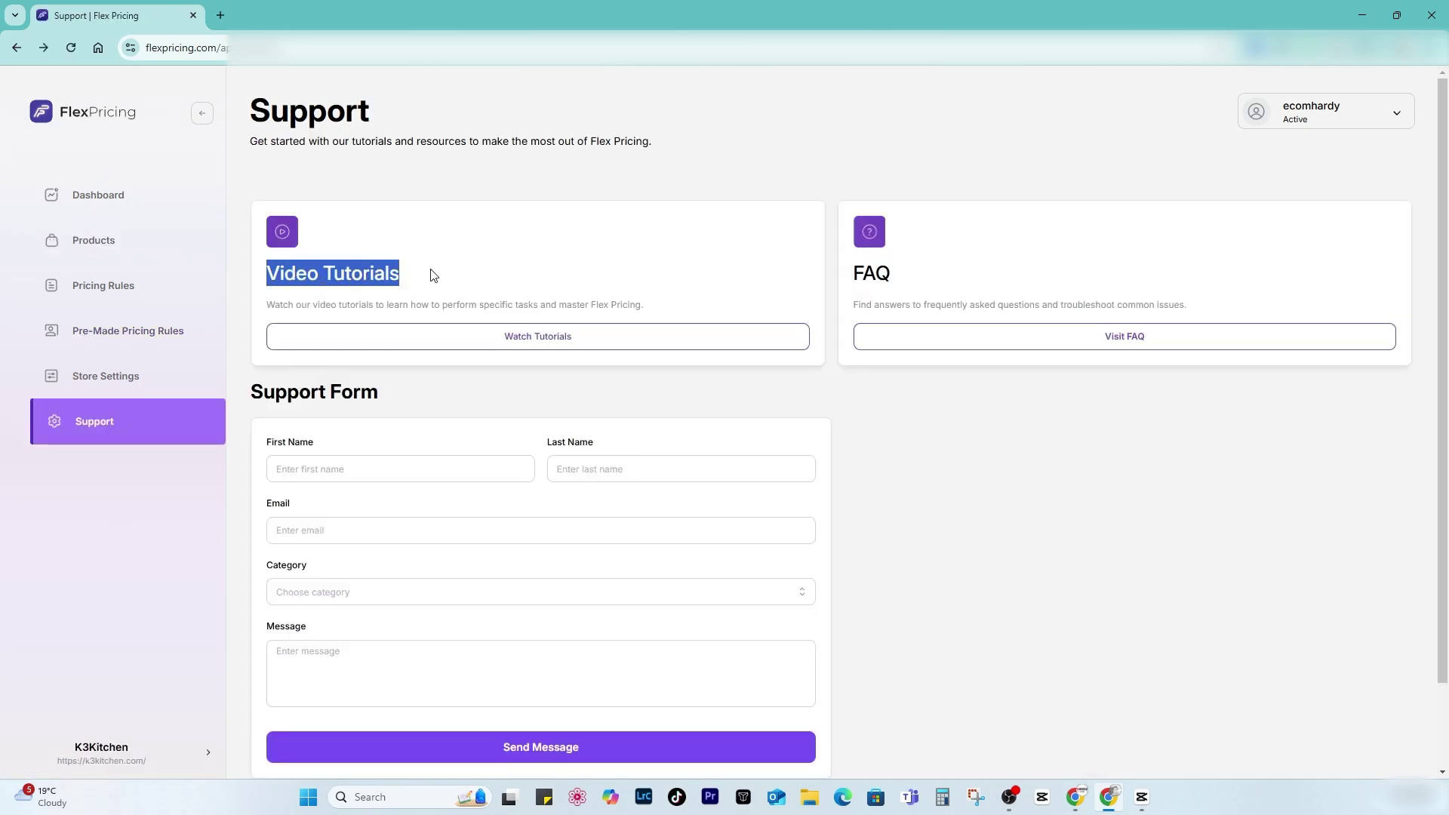
pyautogui.click(434, 275)
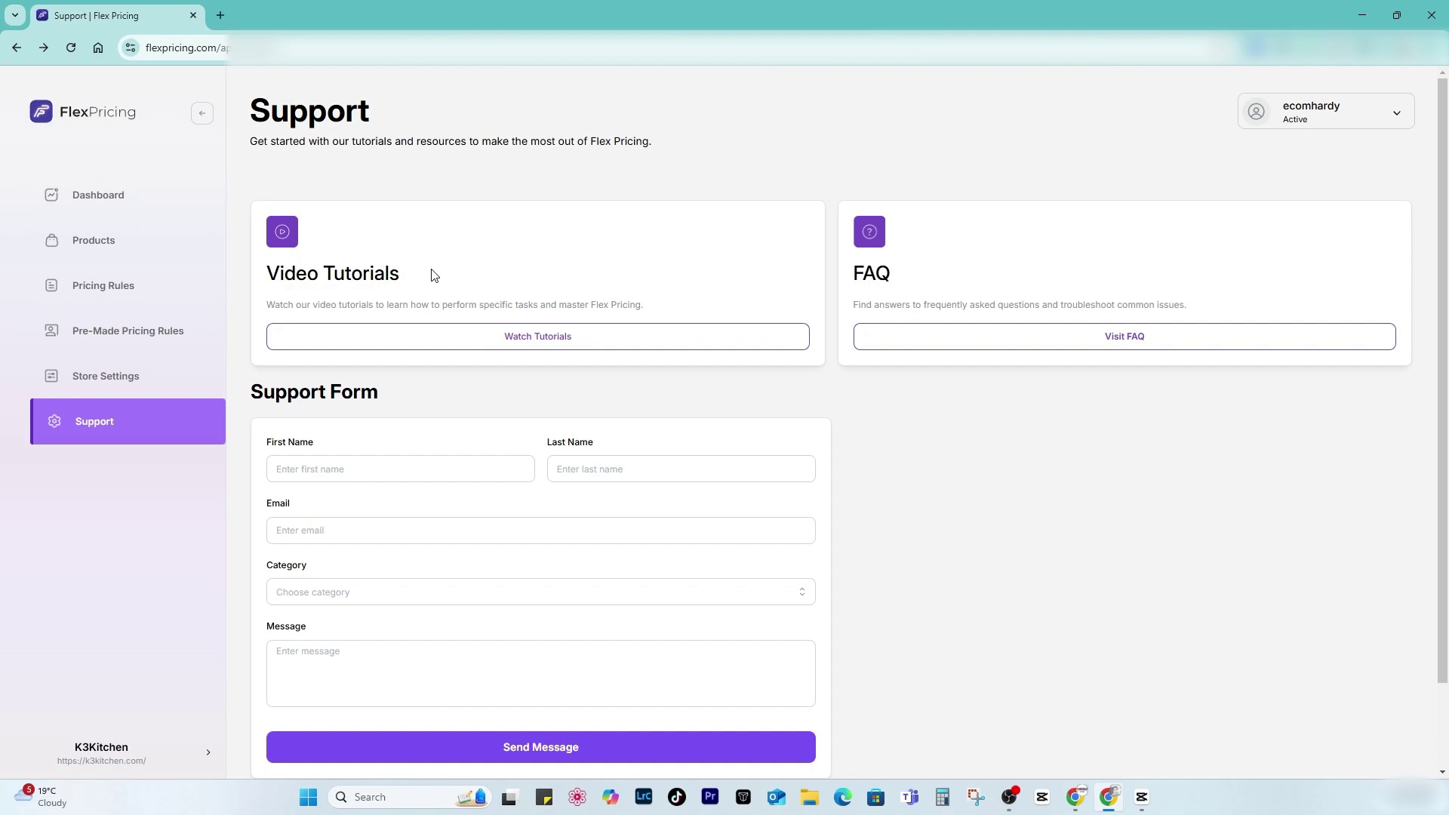
pyautogui.moveTo(898, 276); pyautogui.dragTo(864, 275)
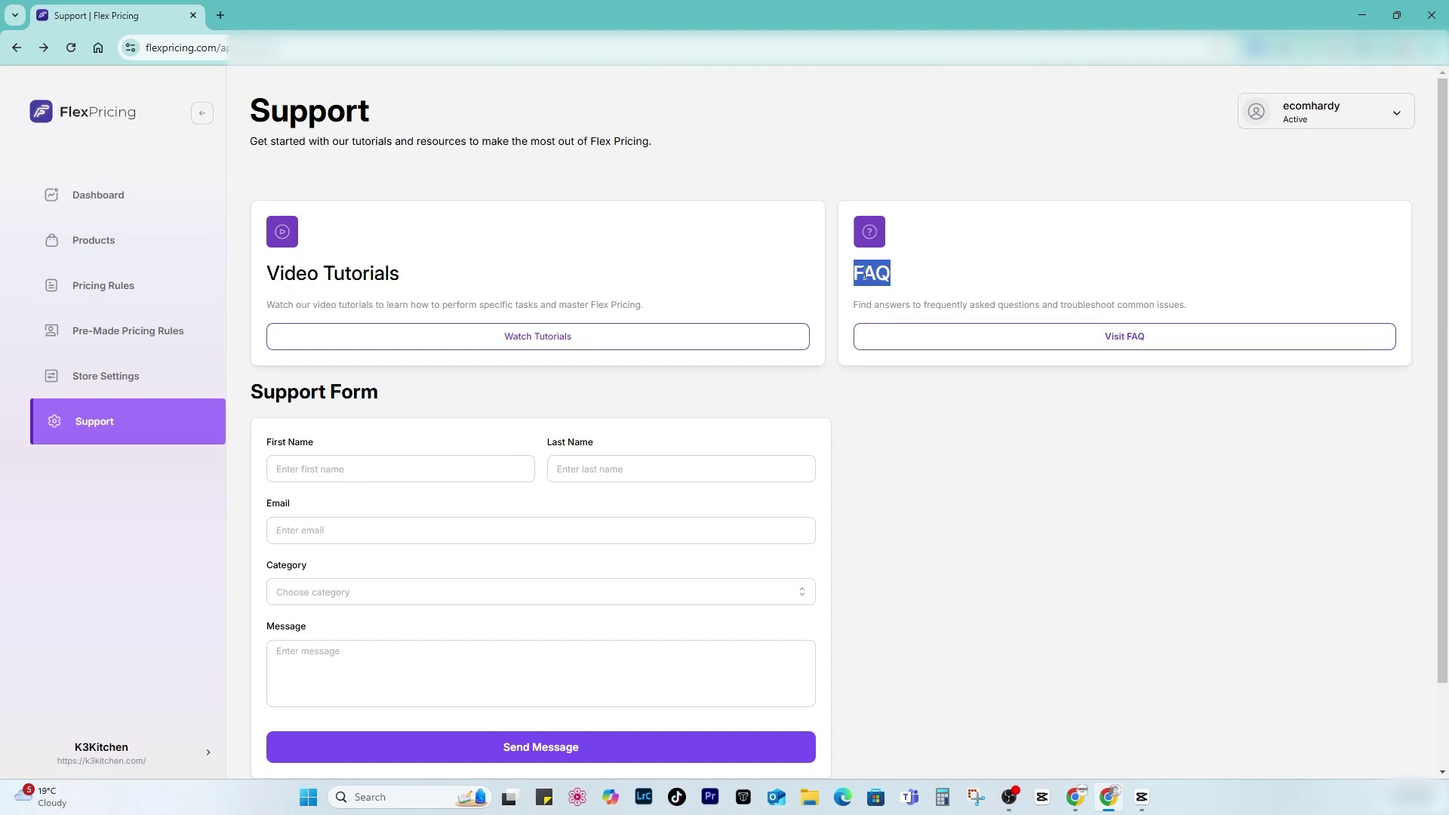
pyautogui.click(977, 299)
pyautogui.moveTo(1000, 303); pyautogui.dragTo(1046, 307)
pyautogui.click(1030, 305)
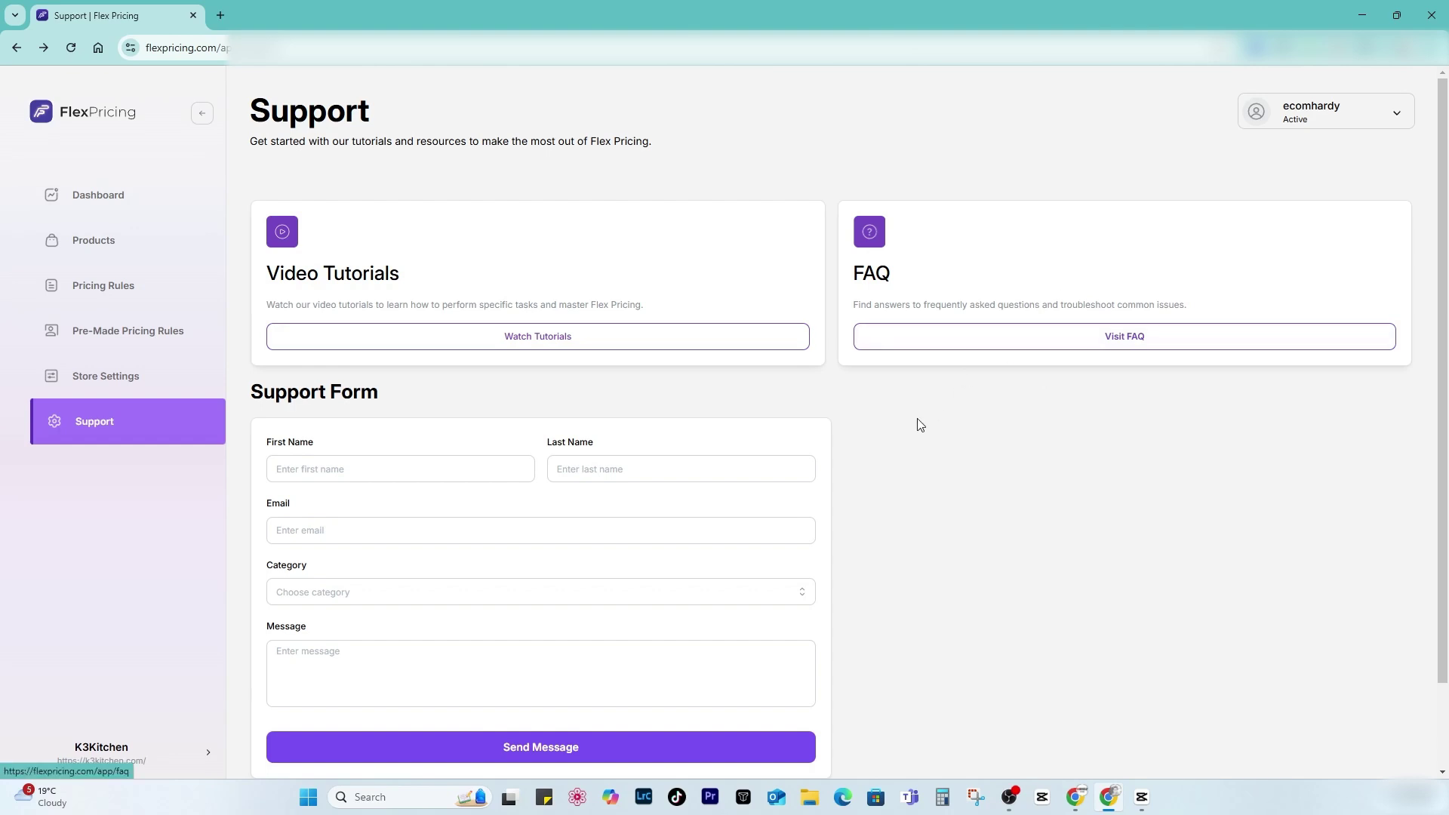
pyautogui.scroll(-2, 915, 420)
pyautogui.moveTo(251, 290); pyautogui.dragTo(379, 289)
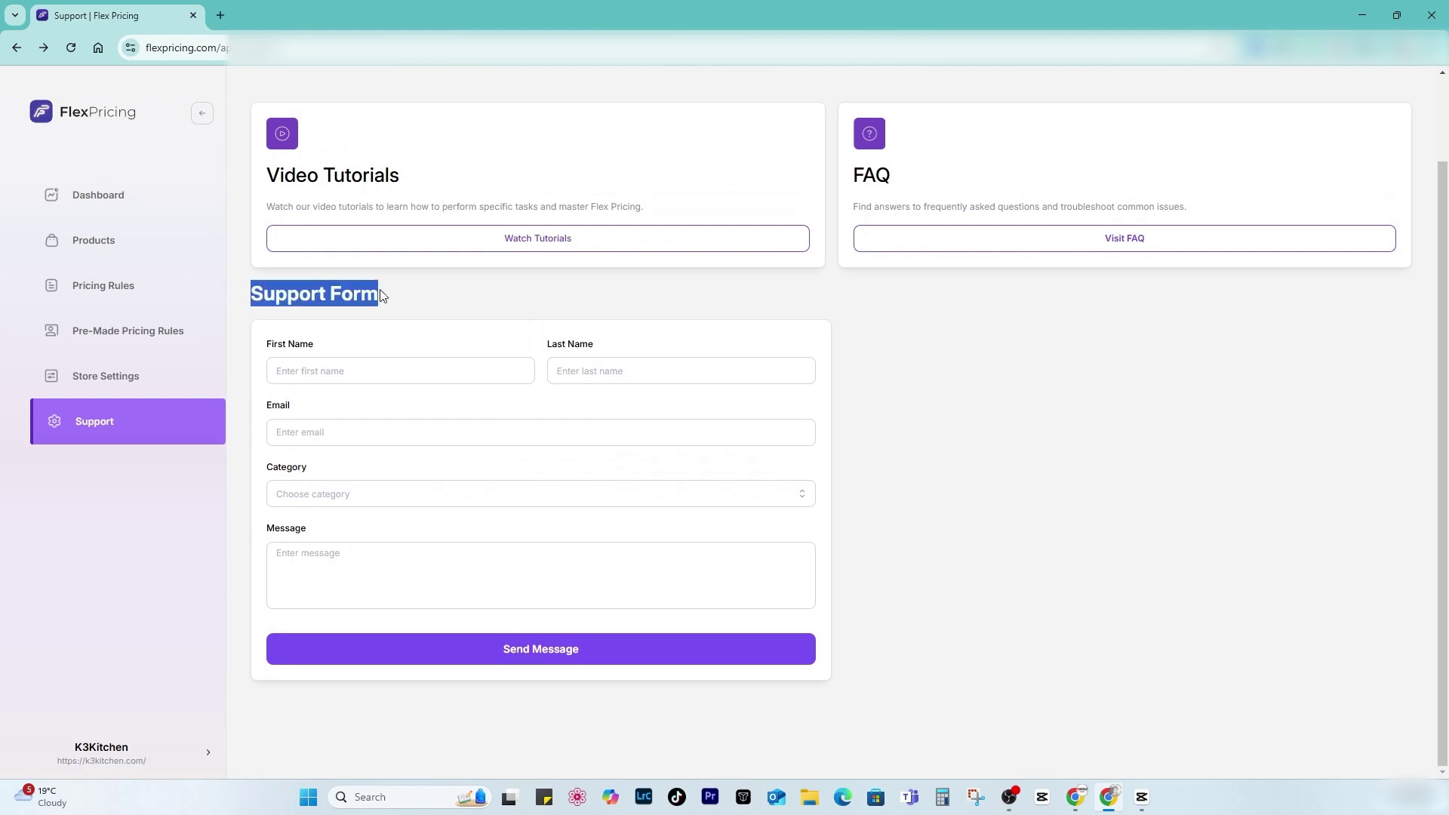
pyautogui.click(389, 290)
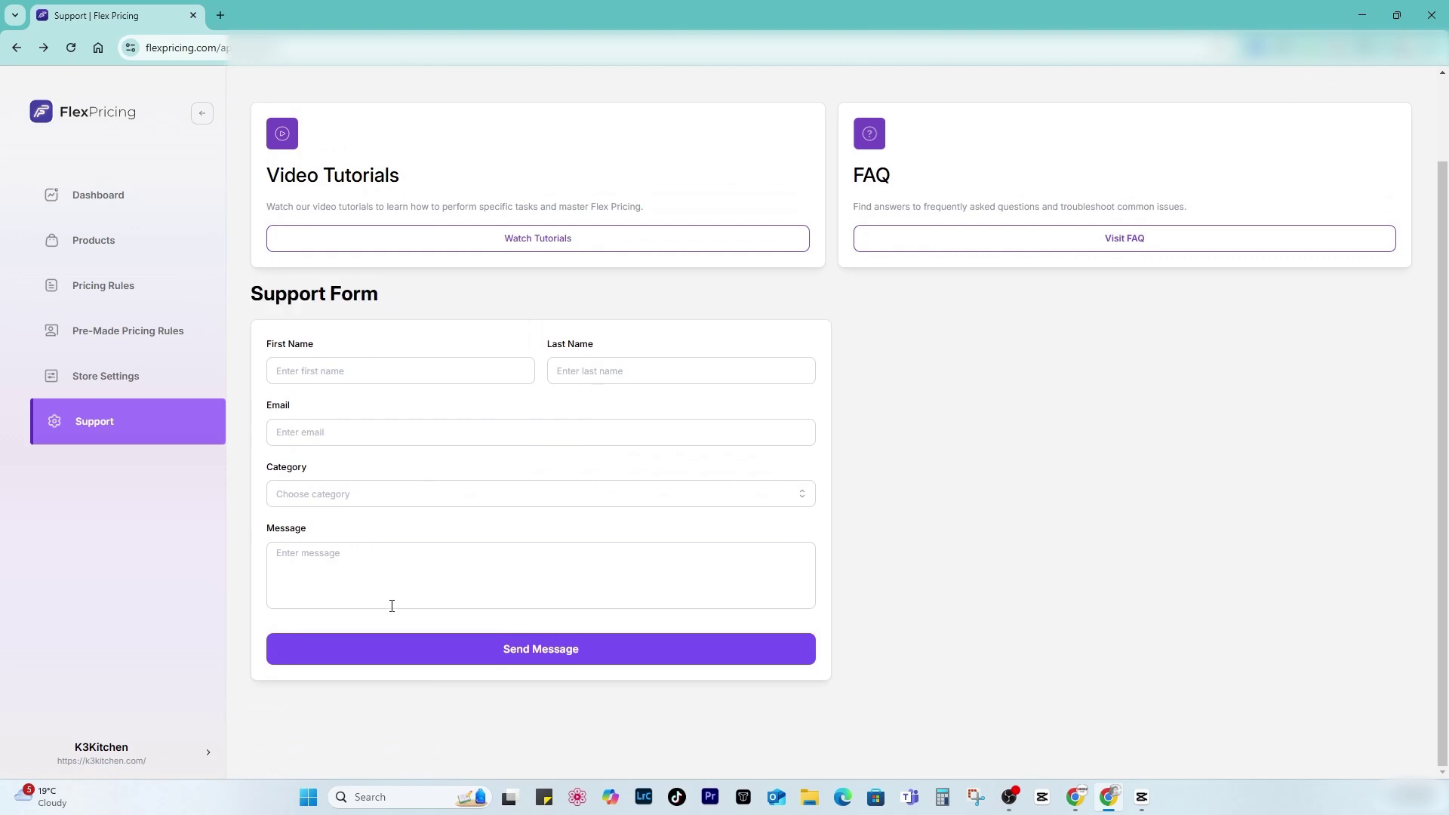